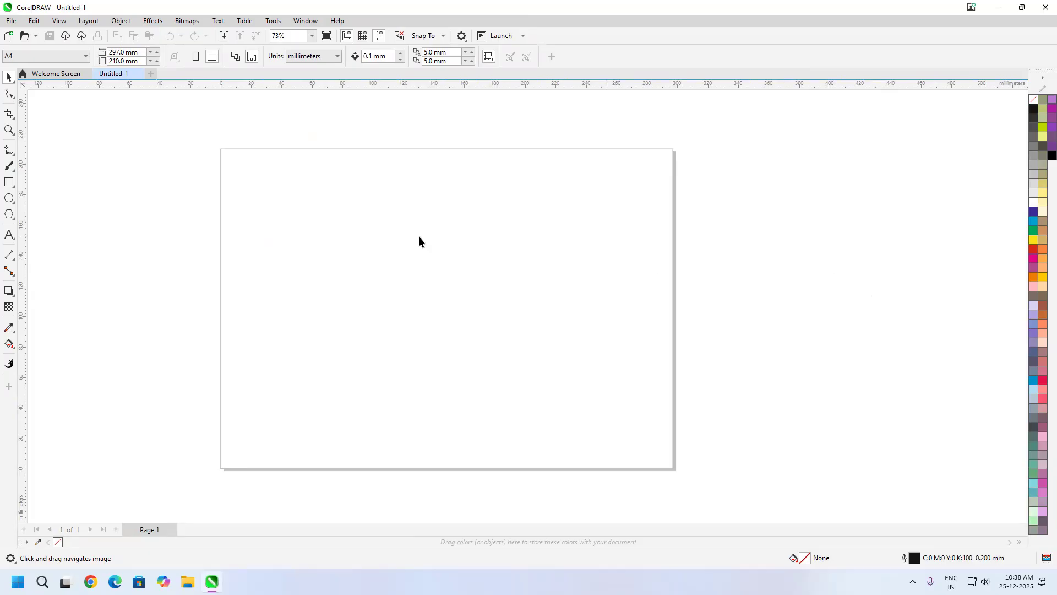
Draw a horizontal 2-Point Line about 95 mm long near the page's upper-left corner.
left_click(10, 151)
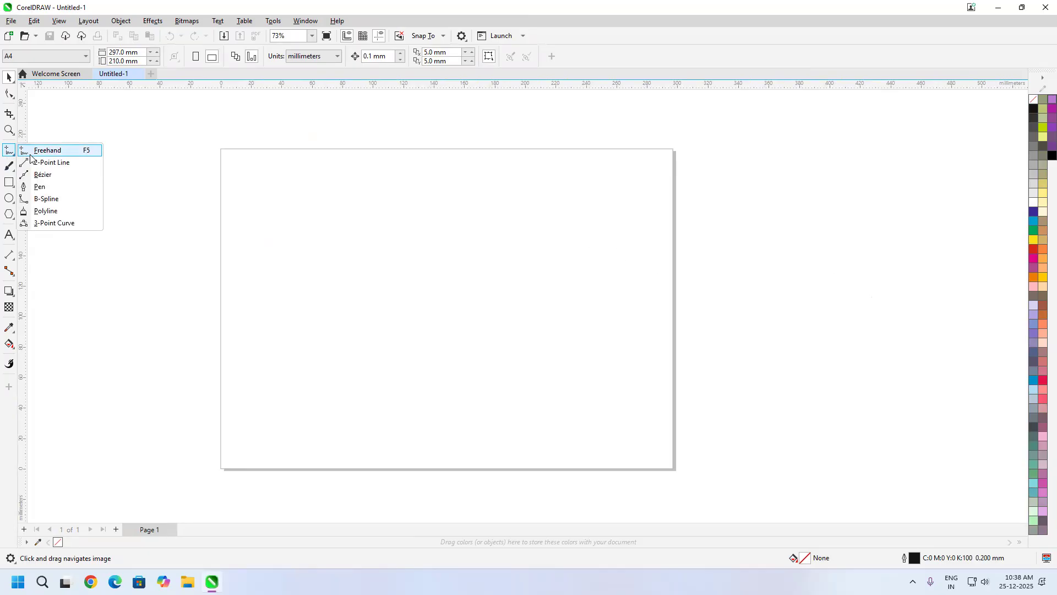
left_click(42, 162)
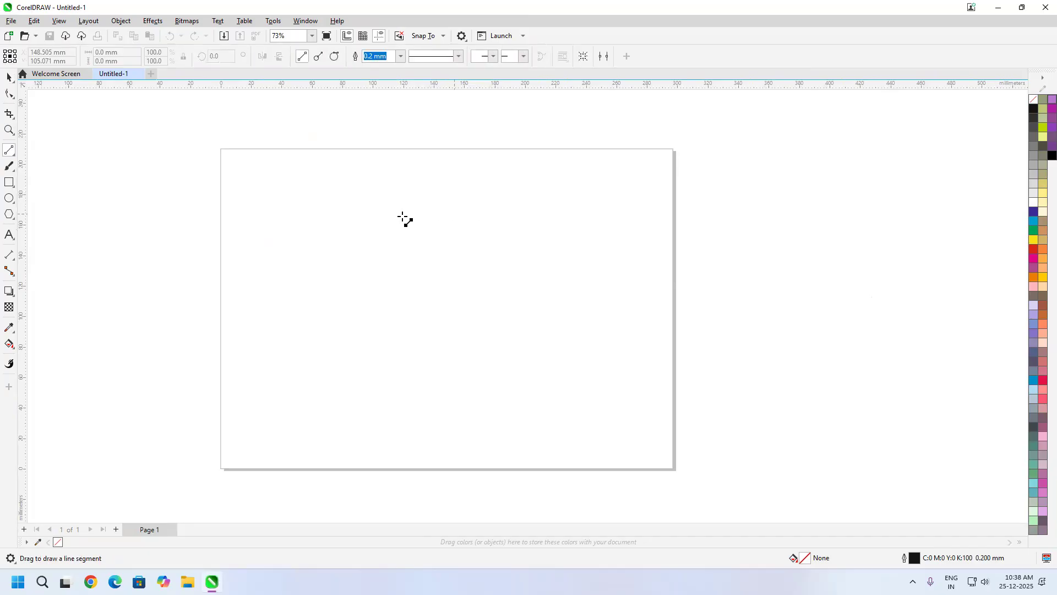
left_click_drag(253, 186, 397, 193)
scroll(331, 181, "up", 4)
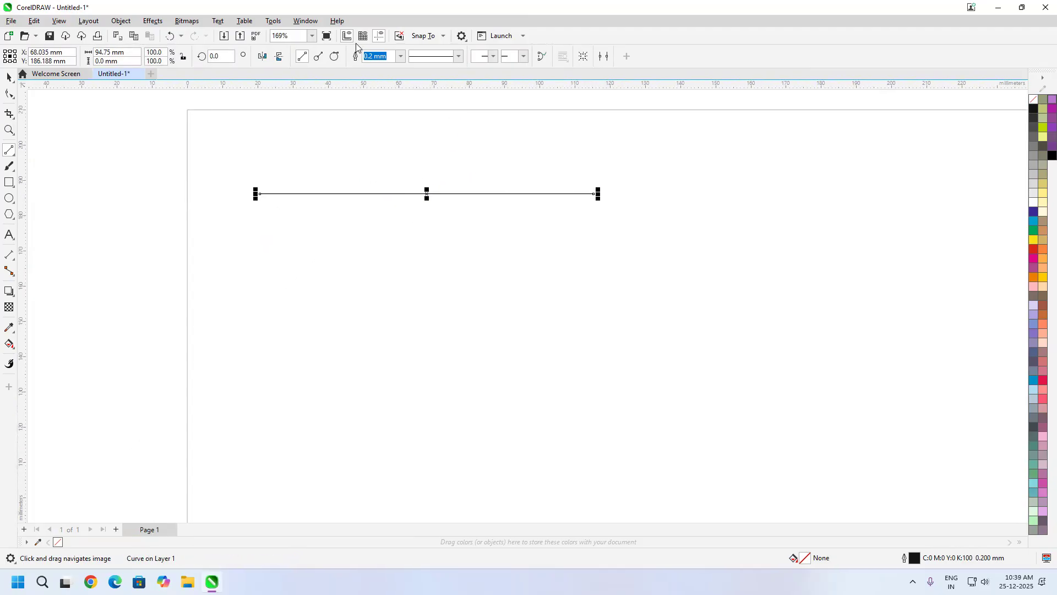
Open the line's object properties and set its outline colour to blue-violet, C90 M89 Y0 K0.
left_click(120, 21)
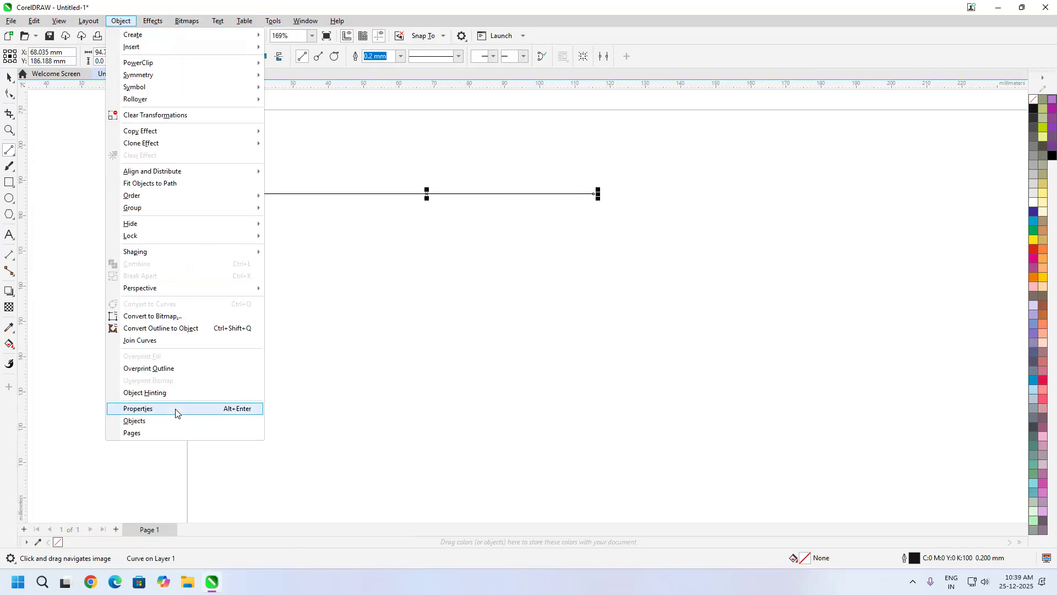
key("Escape")
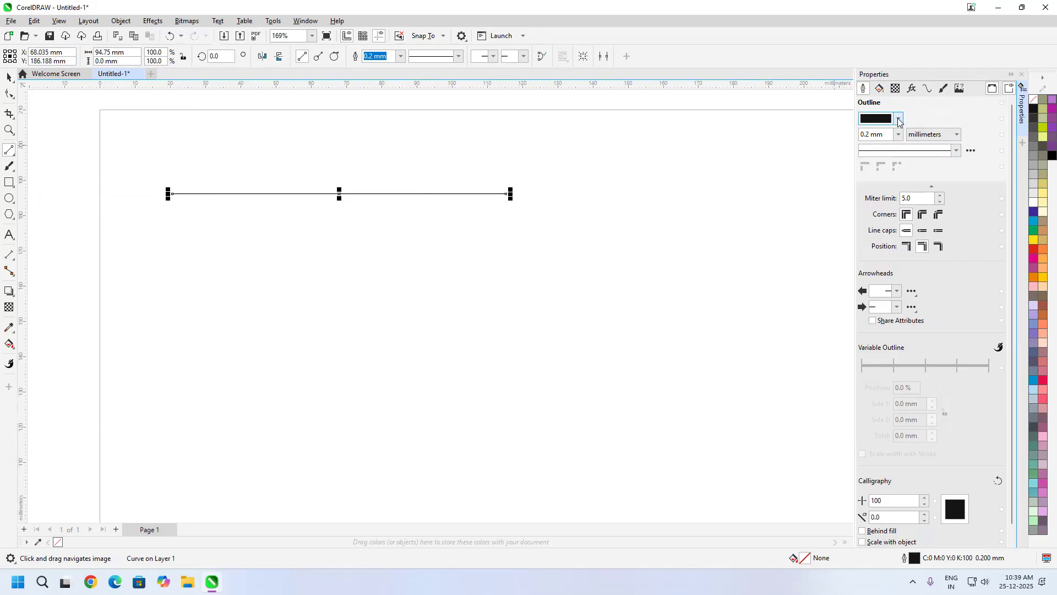
left_click(899, 119)
mouse_move(930, 185)
left_mouse_down()
mouse_move(939, 170)
mouse_move(927, 207)
mouse_move(924, 187)
mouse_move(903, 180)
mouse_move(893, 200)
mouse_move(920, 173)
left_mouse_up()
mouse_move(904, 253)
left_mouse_down()
mouse_move(883, 253)
mouse_move(937, 252)
mouse_move(916, 253)
left_mouse_up()
Switch the outline colour's model to RGB and to HLS, and return it to CMYK.
left_click(898, 157)
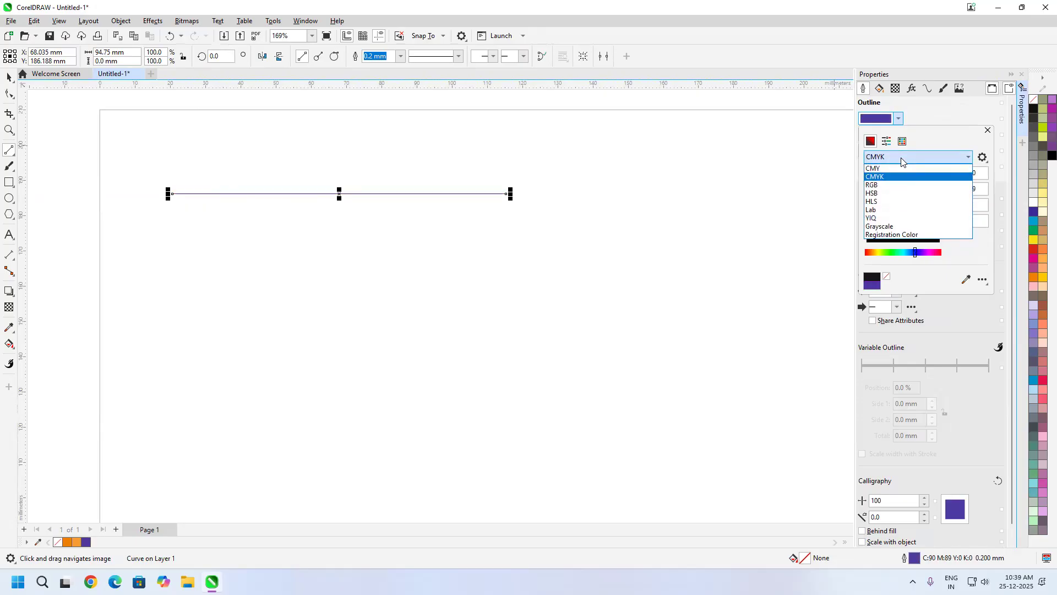
left_click(876, 187)
left_click(898, 157)
left_click(887, 201)
left_click(896, 158)
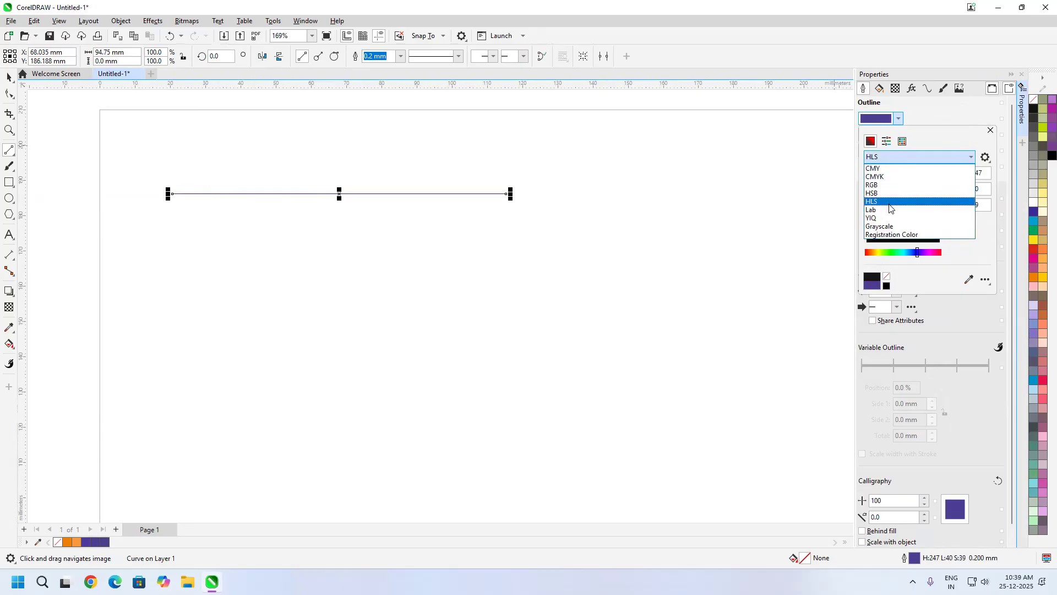
left_click(886, 177)
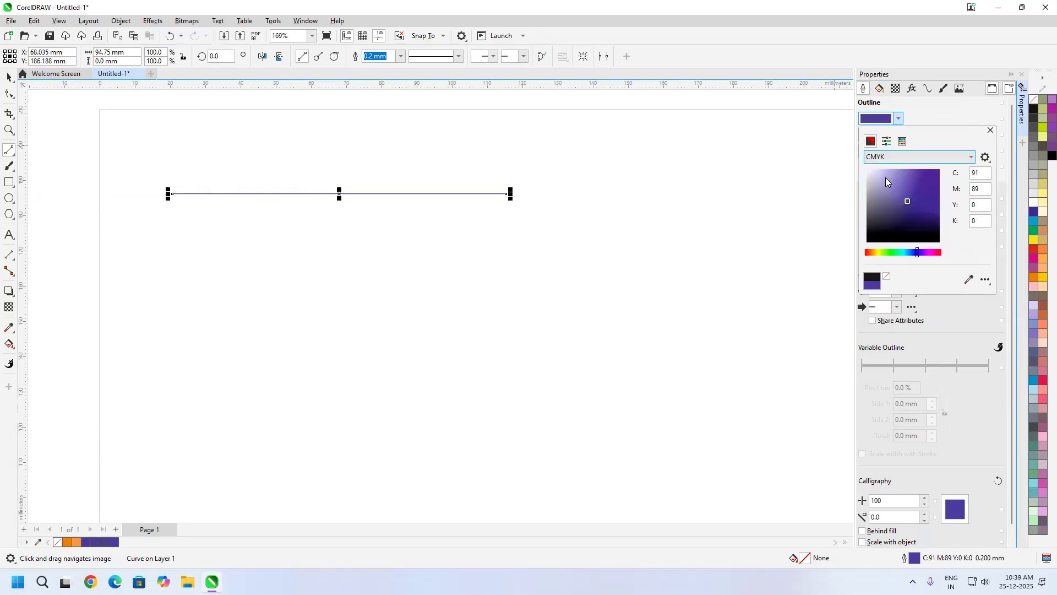
Adjust the outline's CMYK colour components, and apply PANTONE 253 C from the PANTONE+ Solid Coated-V5 palette.
left_click(887, 141)
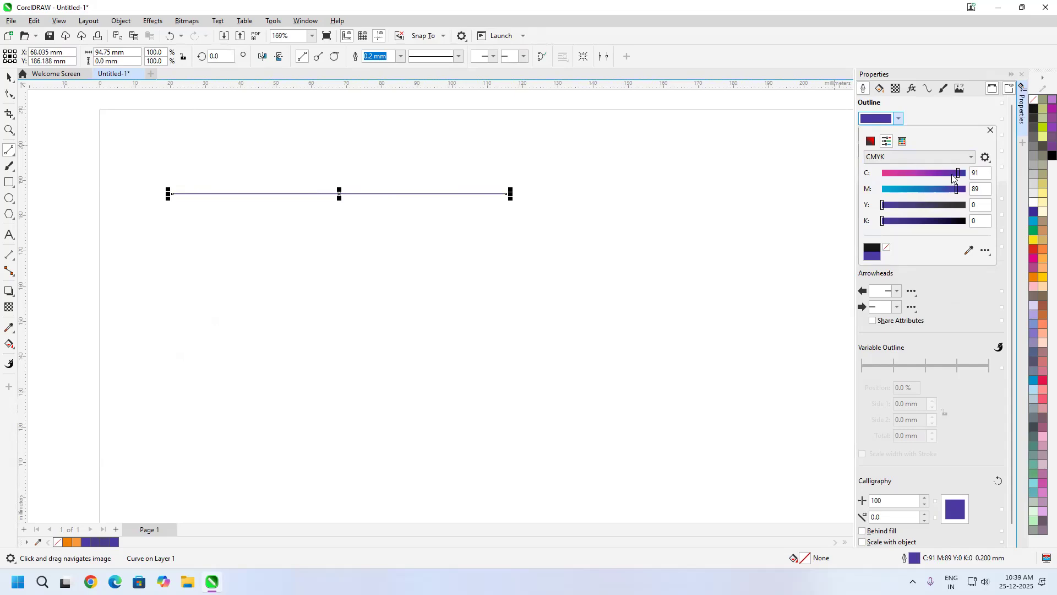
mouse_move(959, 175)
left_mouse_down()
mouse_move(916, 175)
mouse_move(956, 174)
mouse_move(915, 174)
mouse_move(914, 188)
mouse_move(945, 191)
left_mouse_up()
left_click(901, 141)
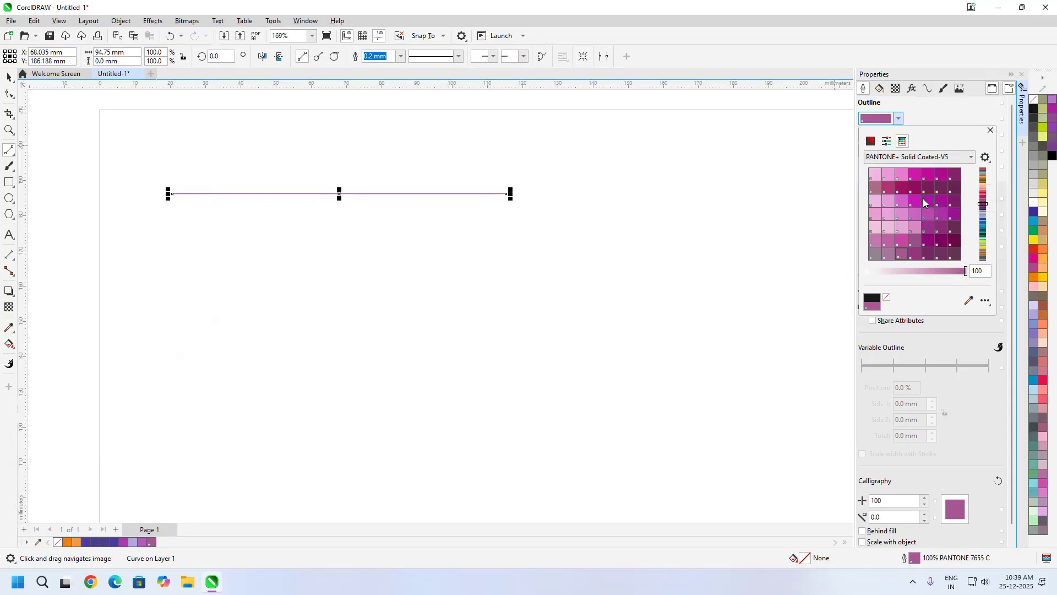
left_click(923, 199)
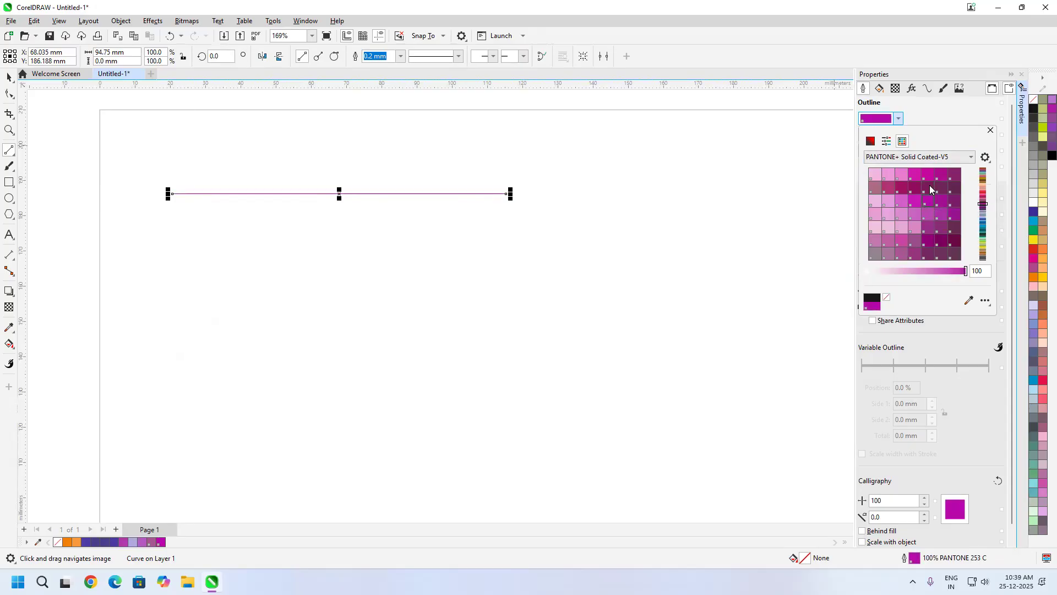
Set the line's outline colour to the CMYK purple C49 M99 Y0 K0.
left_click(871, 141)
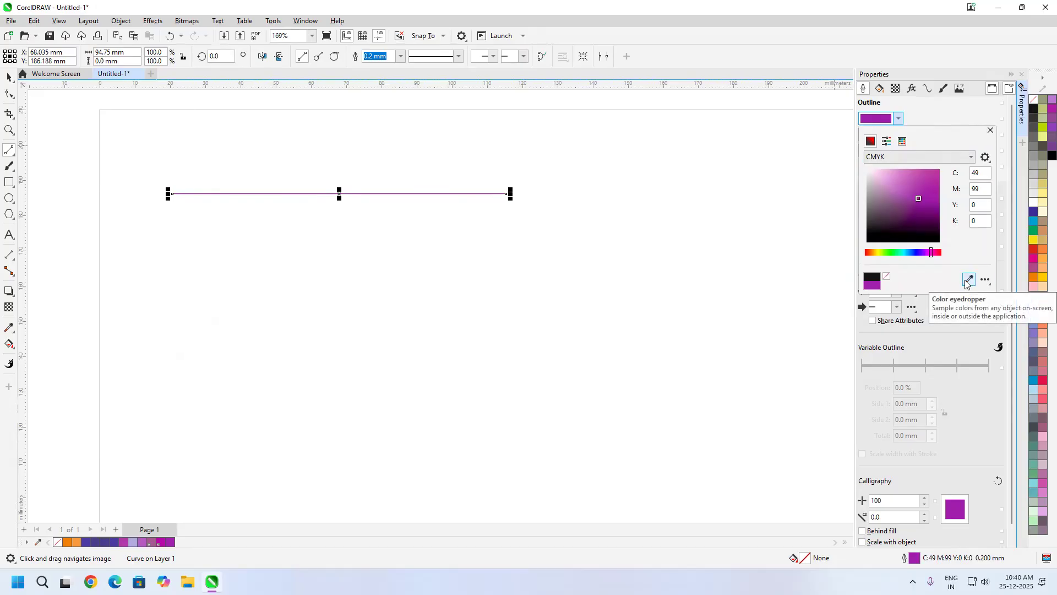
double_click(972, 173)
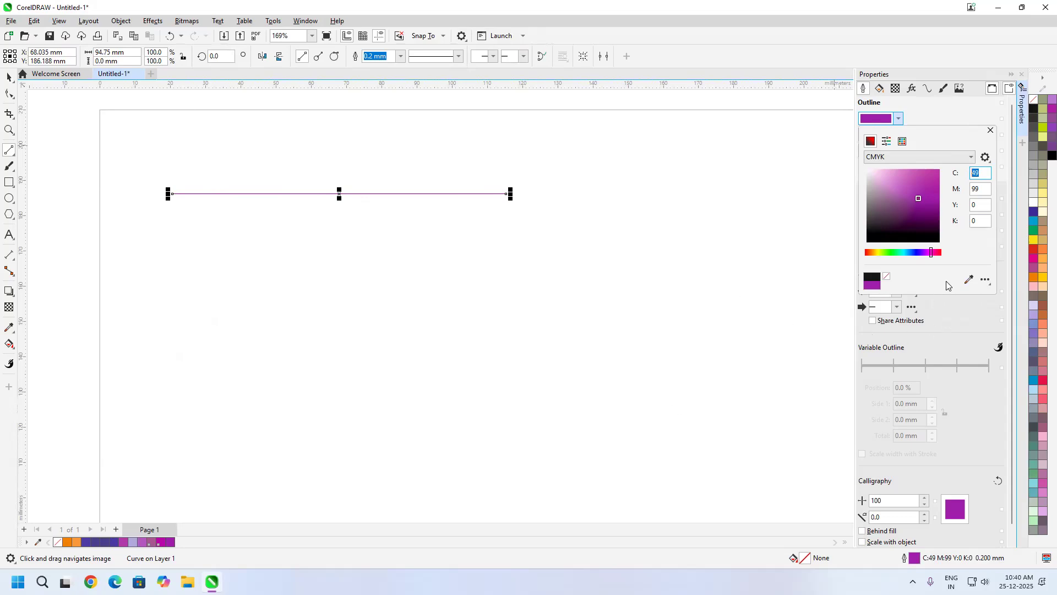
left_click(978, 120)
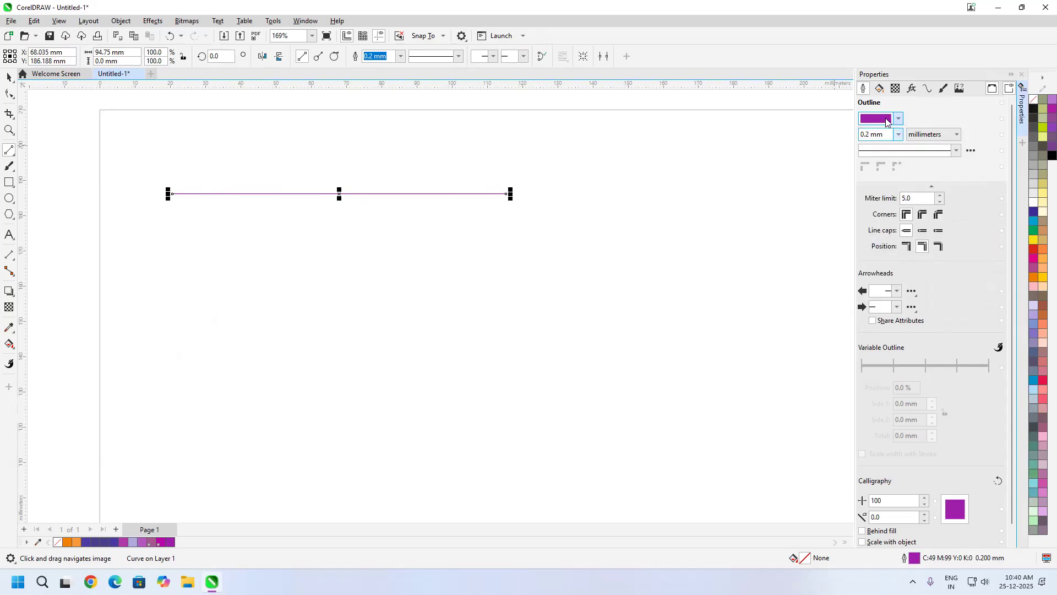
Try a 4.0 mm outline width on the line, and reduce it to 2.0 mm.
left_click(901, 134)
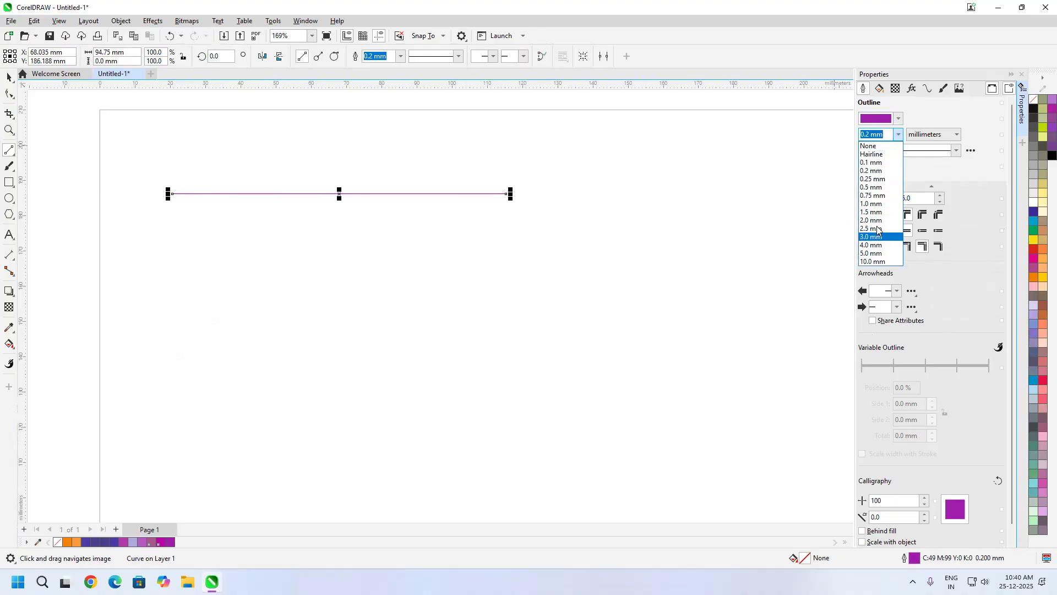
left_click(873, 245)
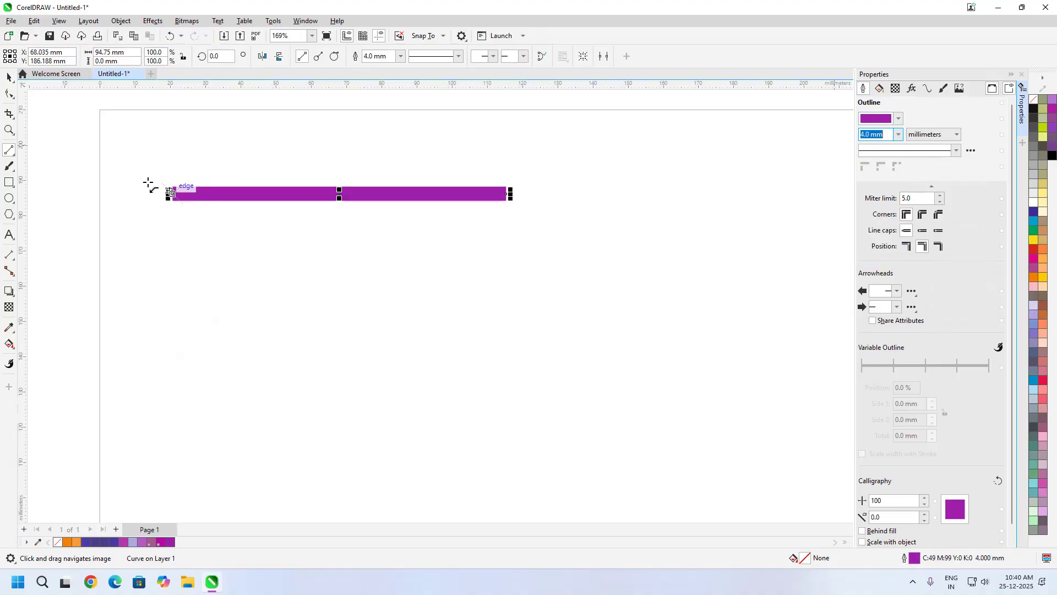
left_click(898, 134)
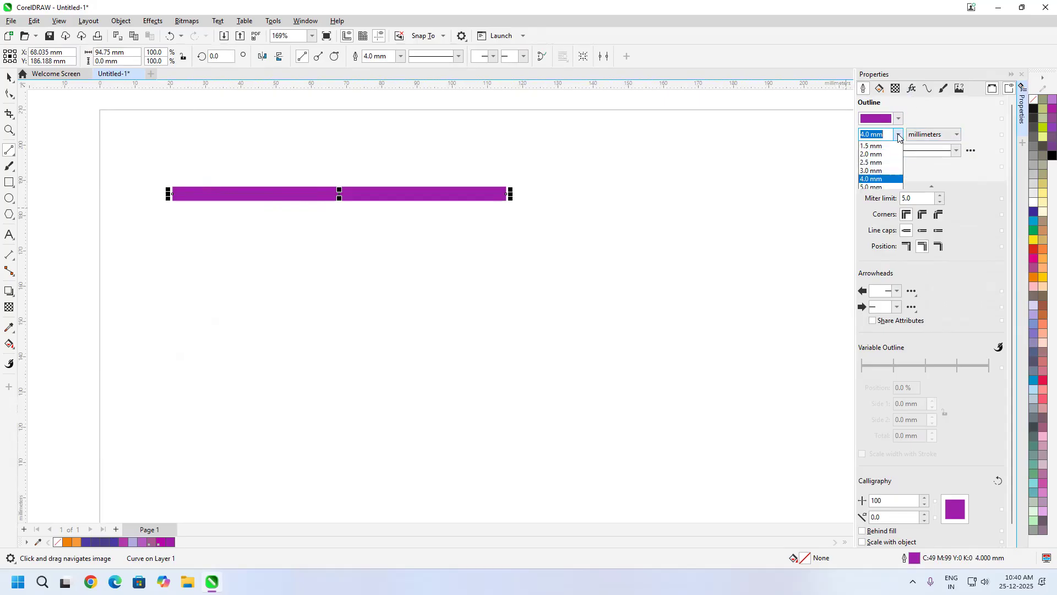
left_click(872, 220)
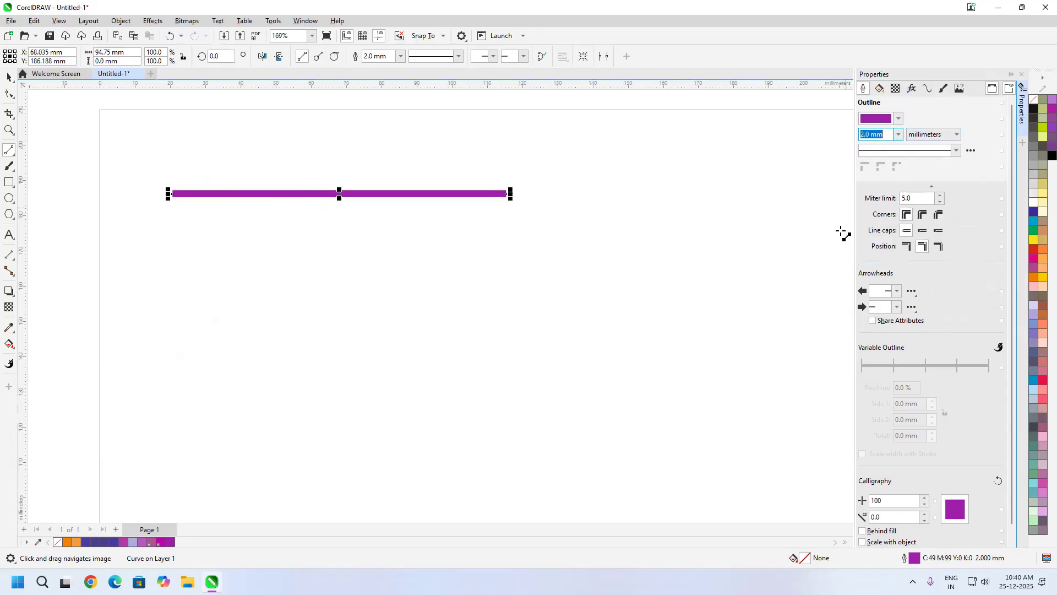
Change the outline width's units to pixels and to miles, and restore them to millimeters.
left_click(959, 135)
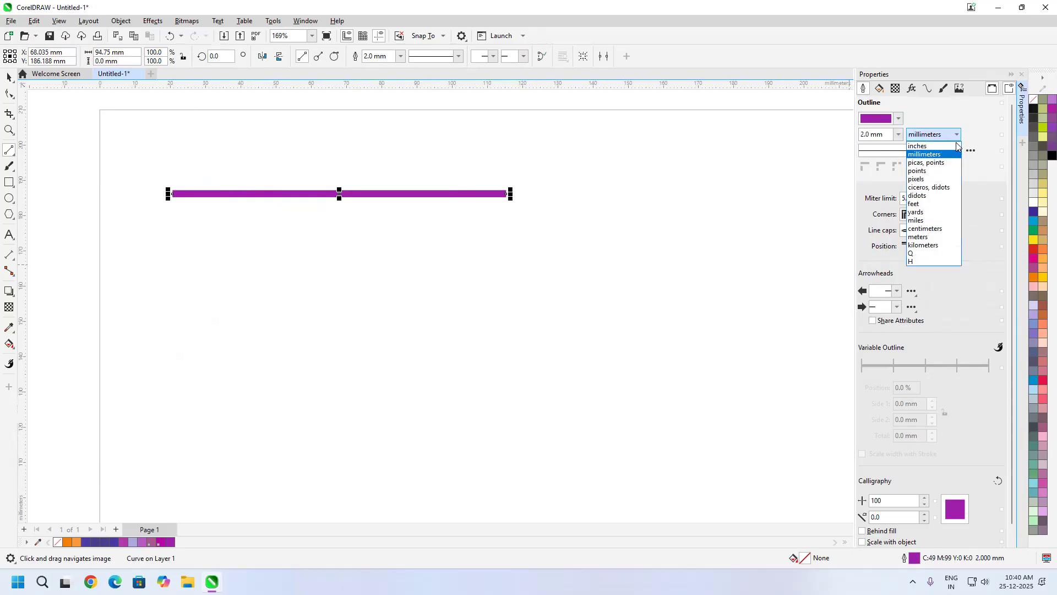
left_click(927, 175)
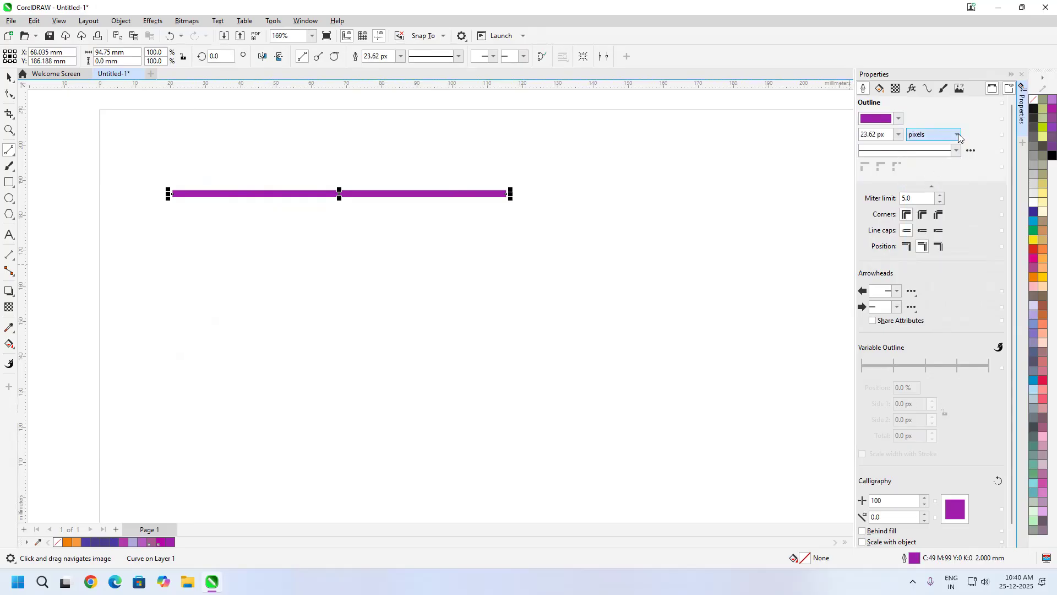
left_click(959, 136)
left_click(945, 227)
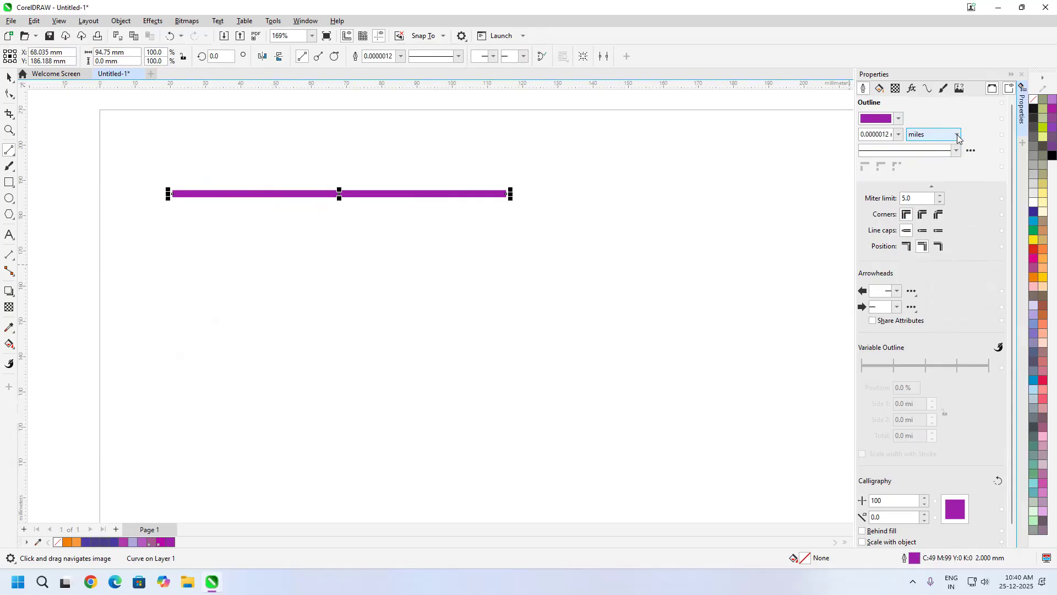
left_click(959, 137)
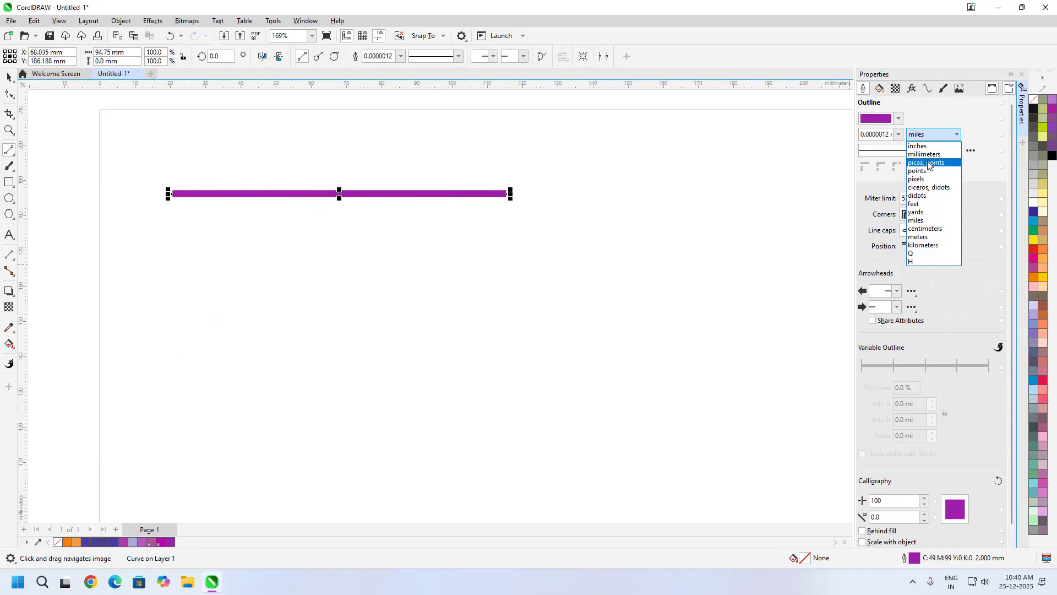
left_click(928, 154)
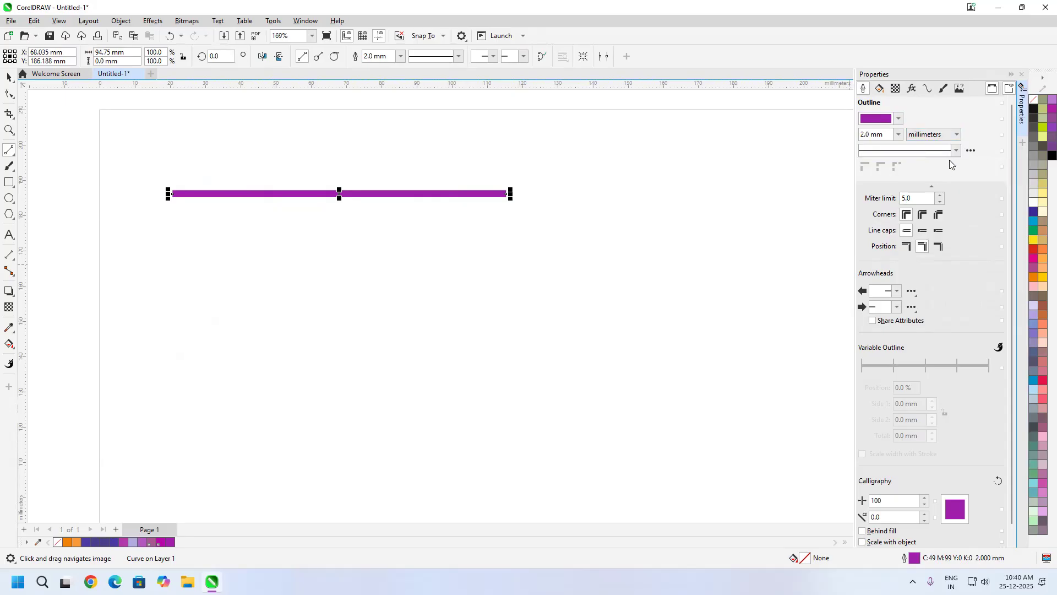
Apply the first dashed line style and stretch the line rightwards to about 267 mm long.
left_click(956, 151)
left_click(918, 188)
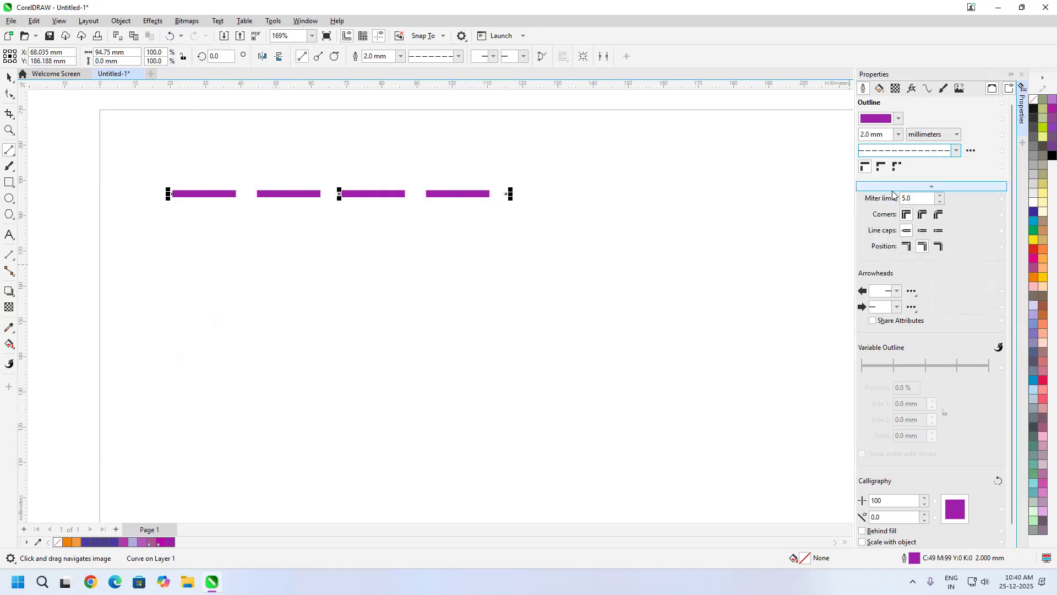
scroll(465, 203, "down", 2)
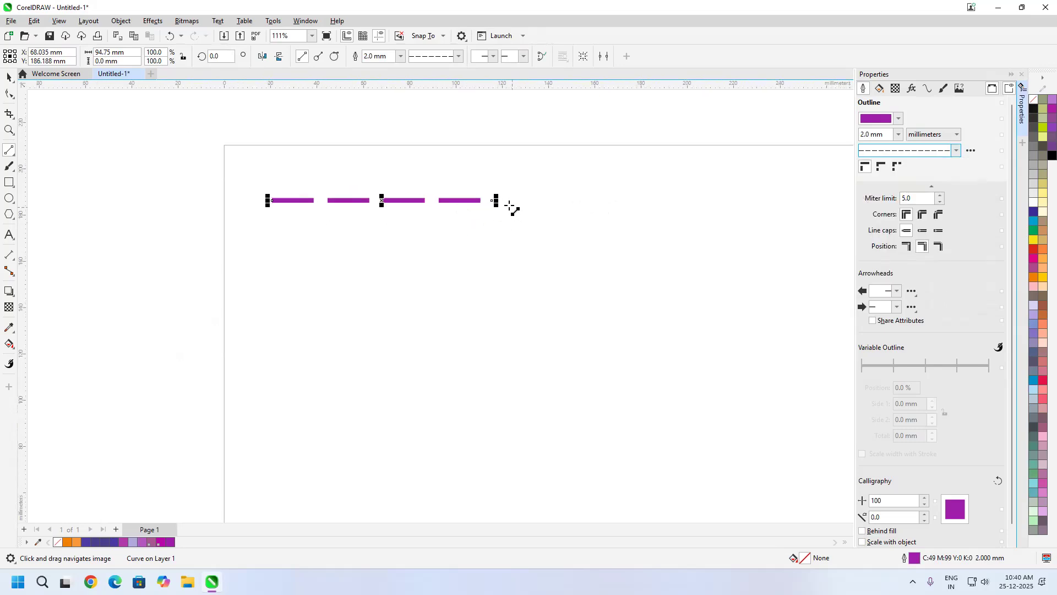
left_click_drag(496, 200, 763, 200)
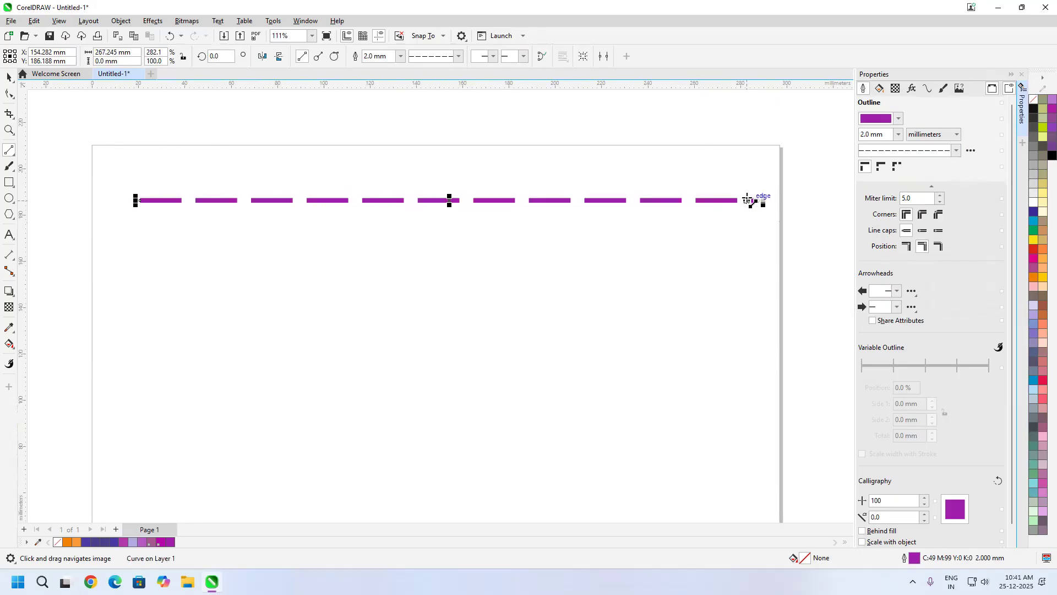
left_click(957, 152)
left_click_drag(966, 182, 976, 153)
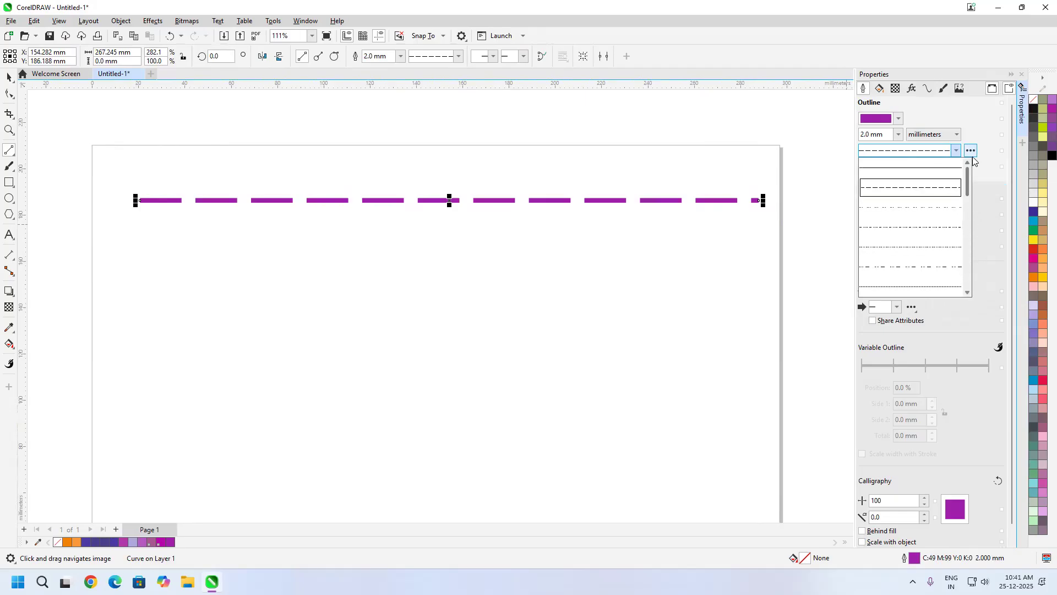
left_click(986, 133)
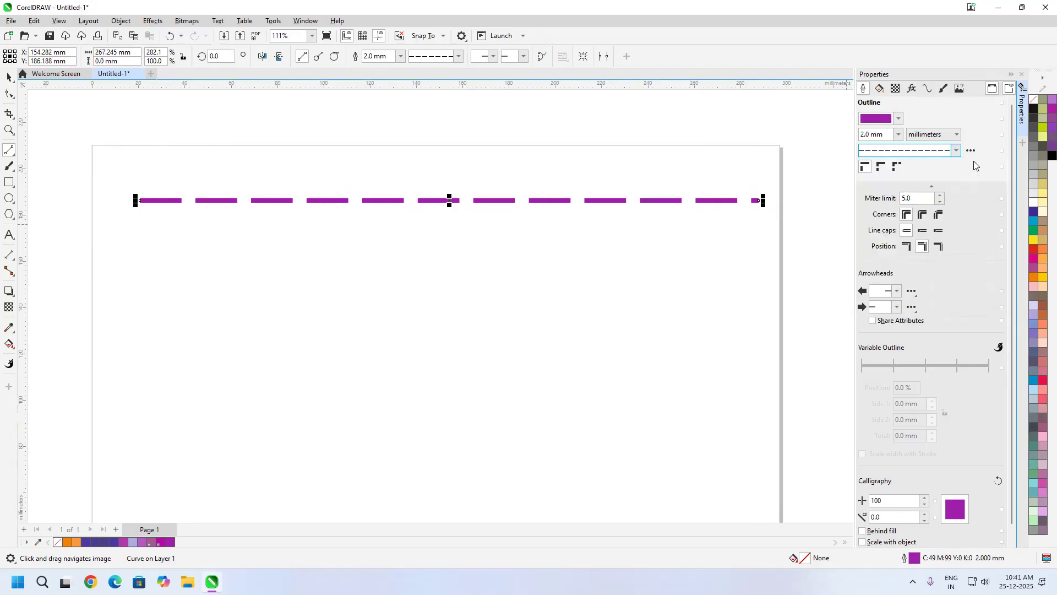
Edit the dashed line style into a longer pattern of short dashes and dots, and replace the existing style with it.
left_click(972, 154)
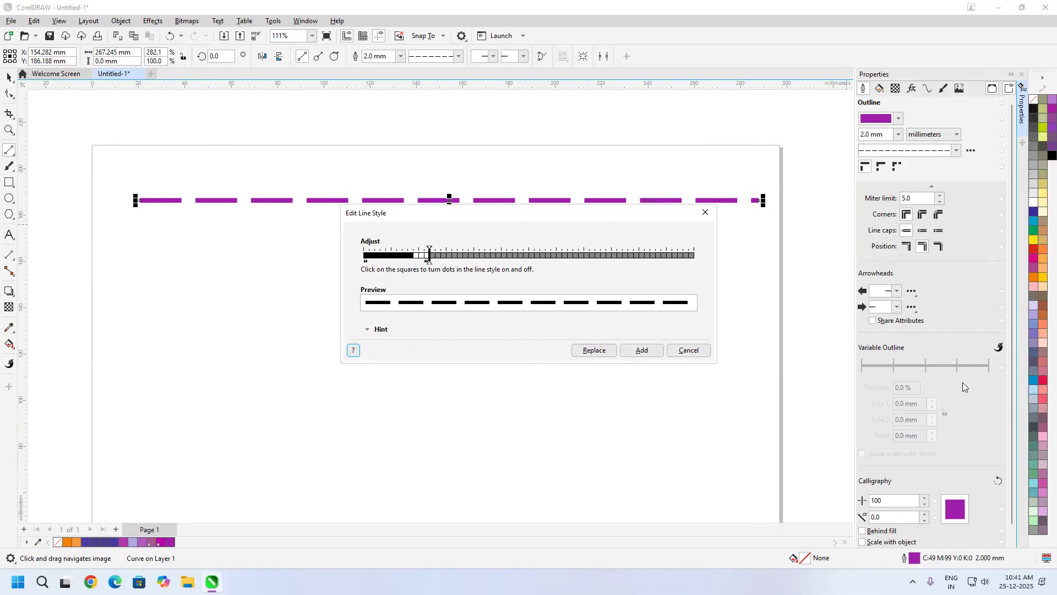
mouse_move(430, 261)
left_mouse_down()
mouse_move(494, 259)
mouse_move(448, 259)
mouse_move(468, 258)
left_mouse_up()
left_click(438, 256)
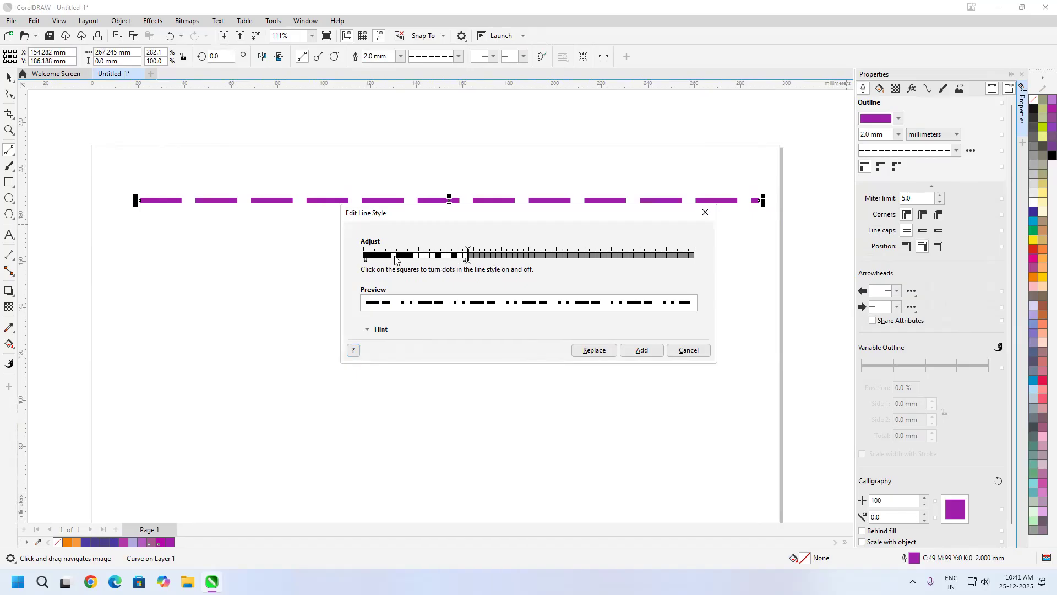
left_click(377, 256)
left_click(587, 350)
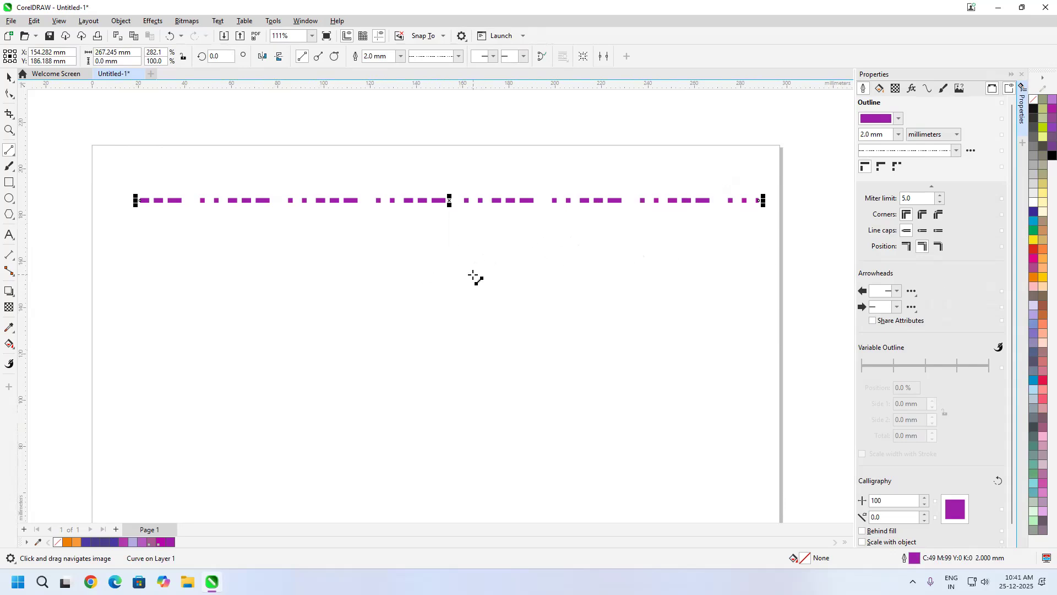
Edit the line style again into a shorter pattern of one solid dash and one gap, and replace the existing style.
left_click(958, 149)
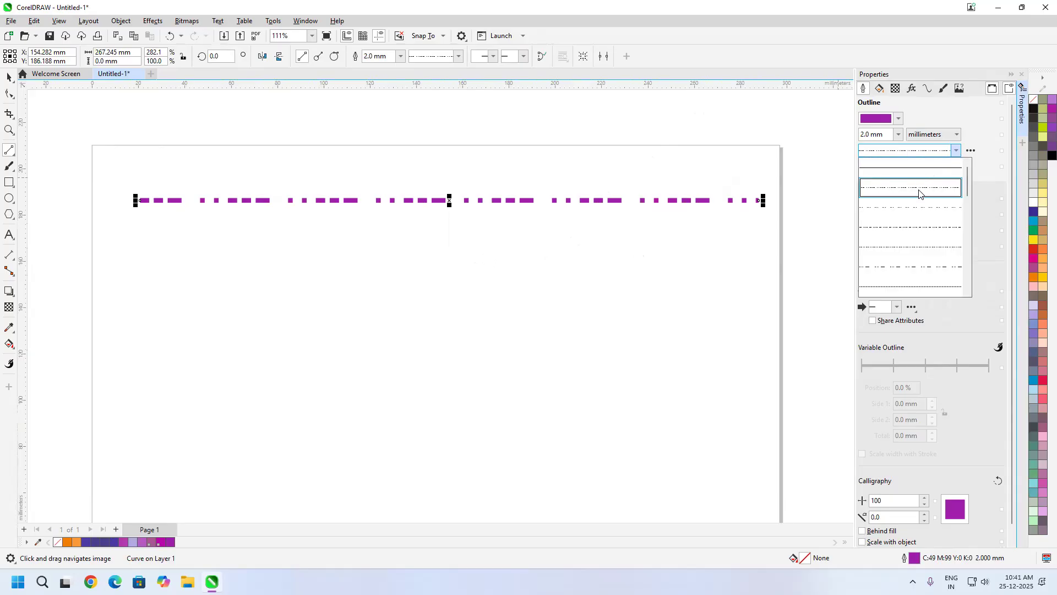
left_click(918, 188)
left_click(971, 150)
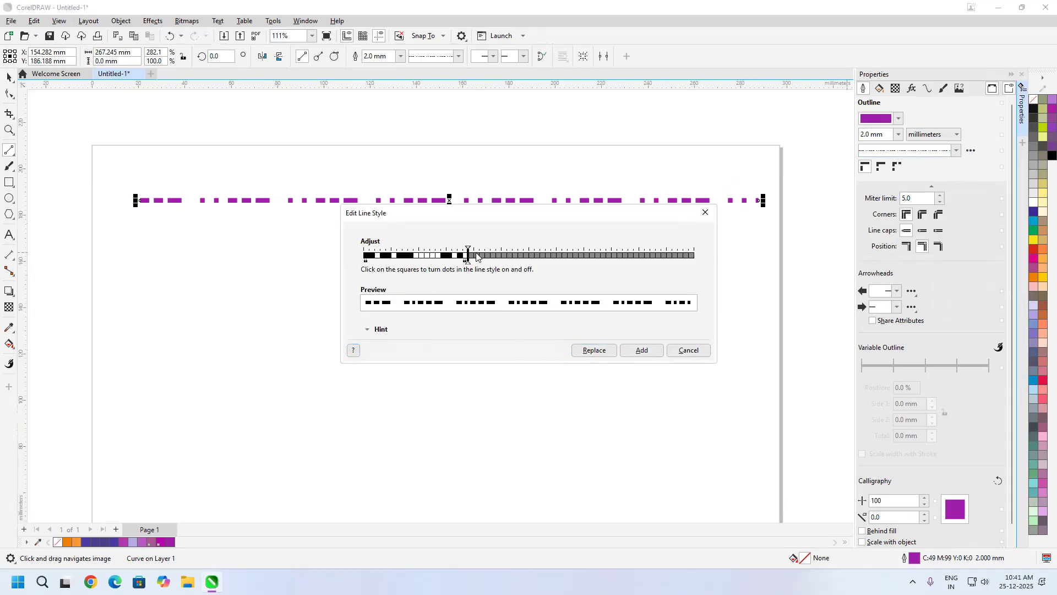
mouse_move(468, 261)
left_mouse_down()
mouse_move(362, 256)
mouse_move(385, 257)
mouse_move(369, 261)
left_mouse_up()
left_click(409, 256)
left_click_drag(439, 263, 422, 264)
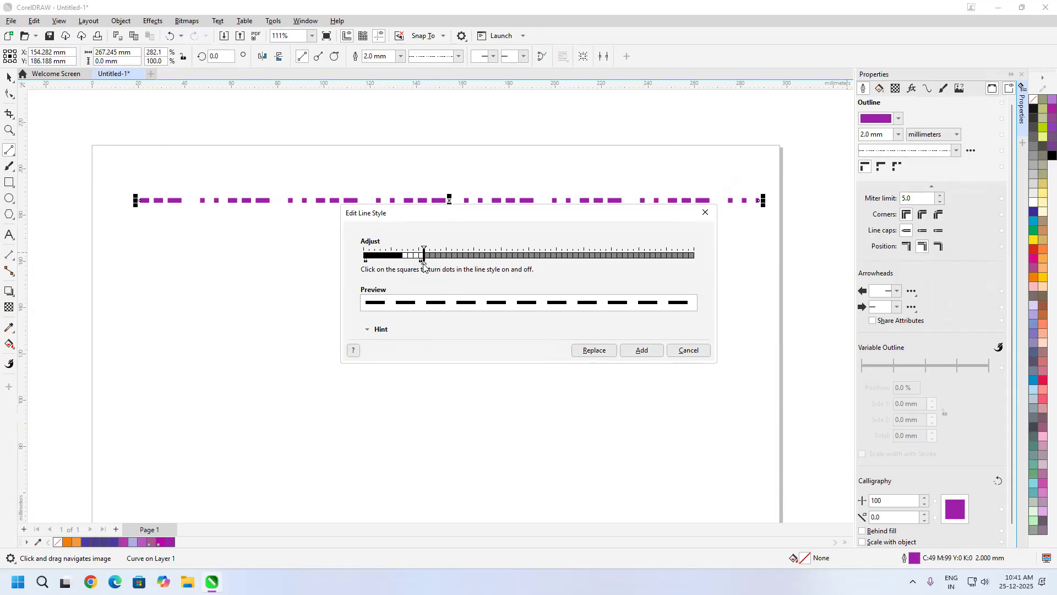
left_click(592, 351)
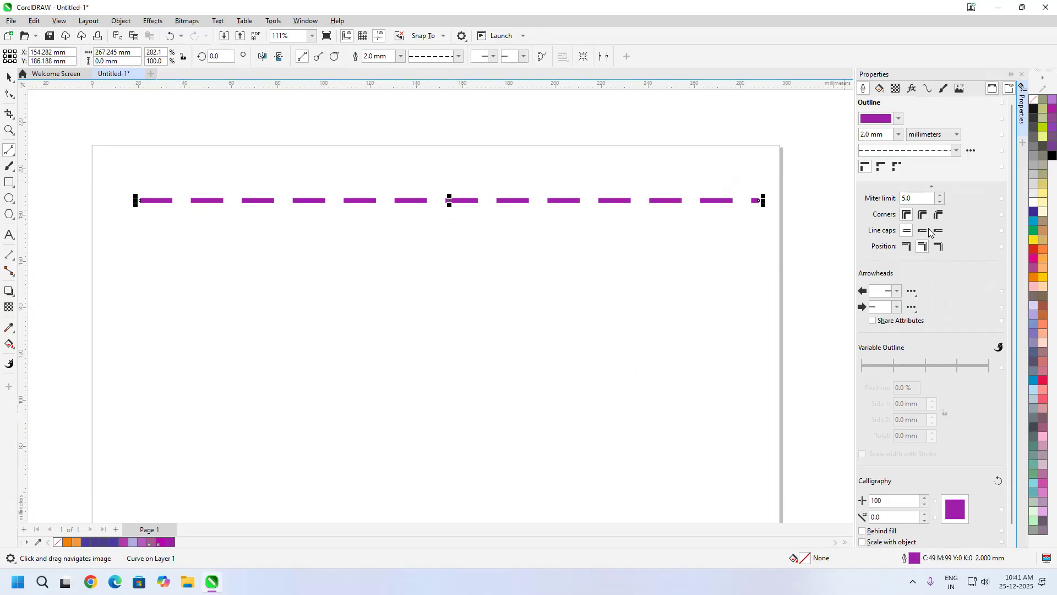
Keep the purple line on default dashes and draw a rectangle about 116 by 101 mm below it.
left_click(881, 166)
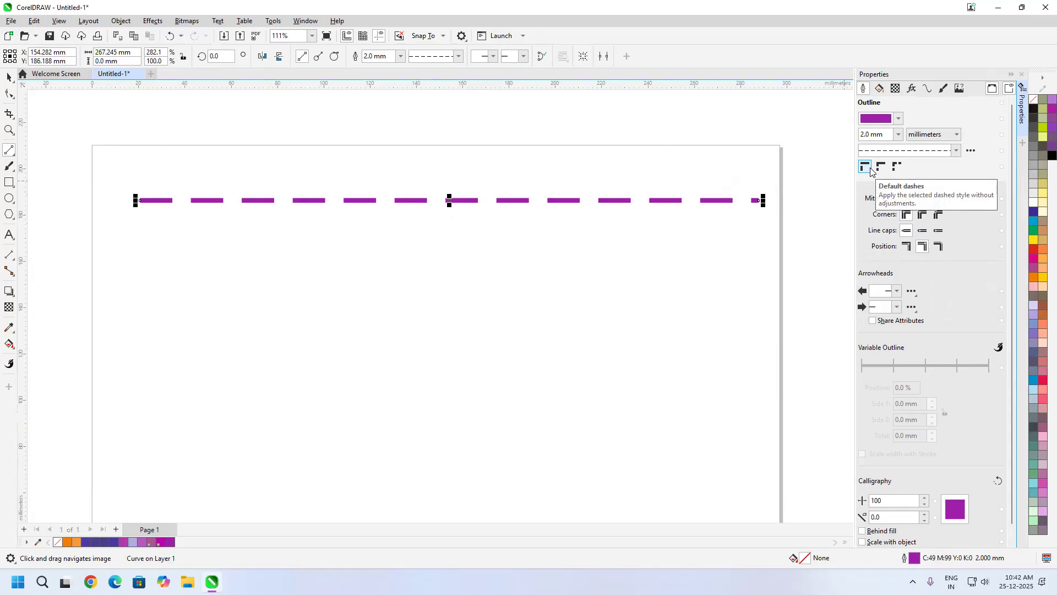
left_click(868, 170)
left_click(9, 183)
left_click_drag(205, 289, 473, 480)
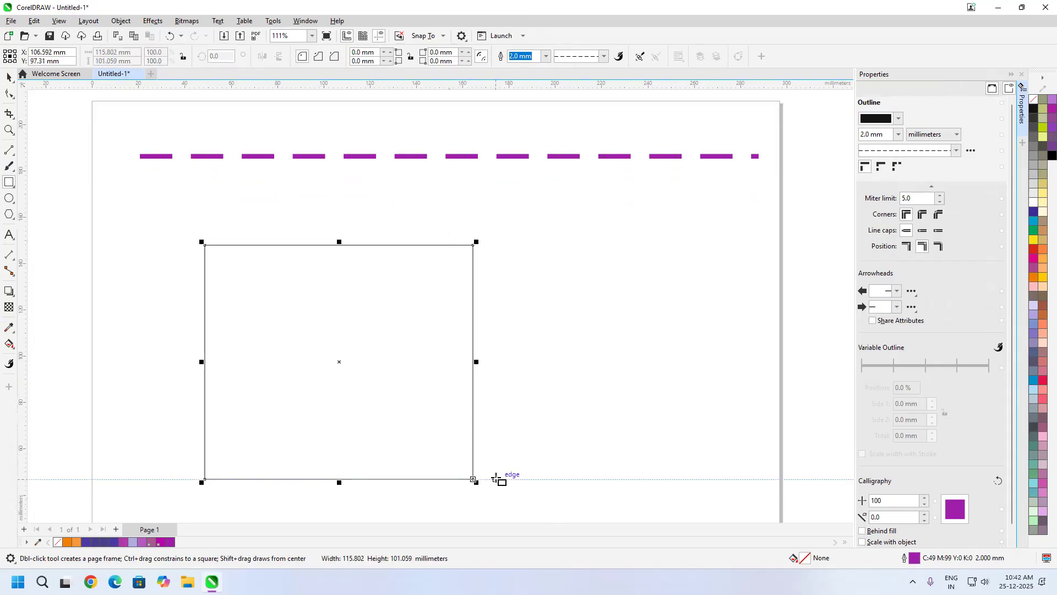
Give the rectangle a 2.0 mm orange outline with the first dashed line style.
left_click(899, 134)
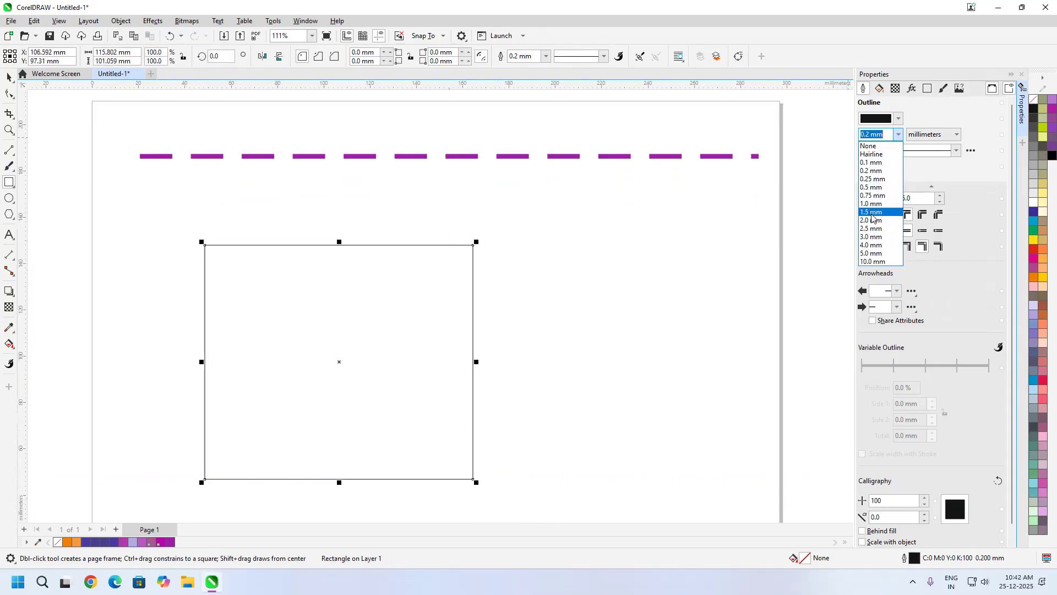
left_click(873, 220)
left_click(899, 118)
mouse_move(878, 182)
left_mouse_down()
mouse_move(886, 193)
mouse_move(970, 151)
left_mouse_up()
left_click(962, 114)
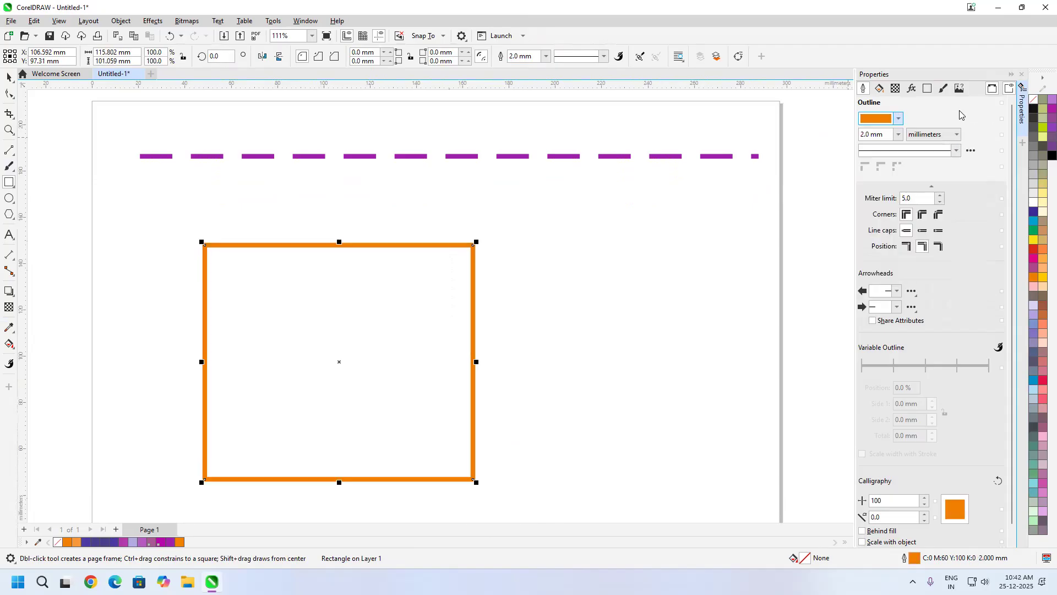
left_click(956, 150)
left_click(931, 186)
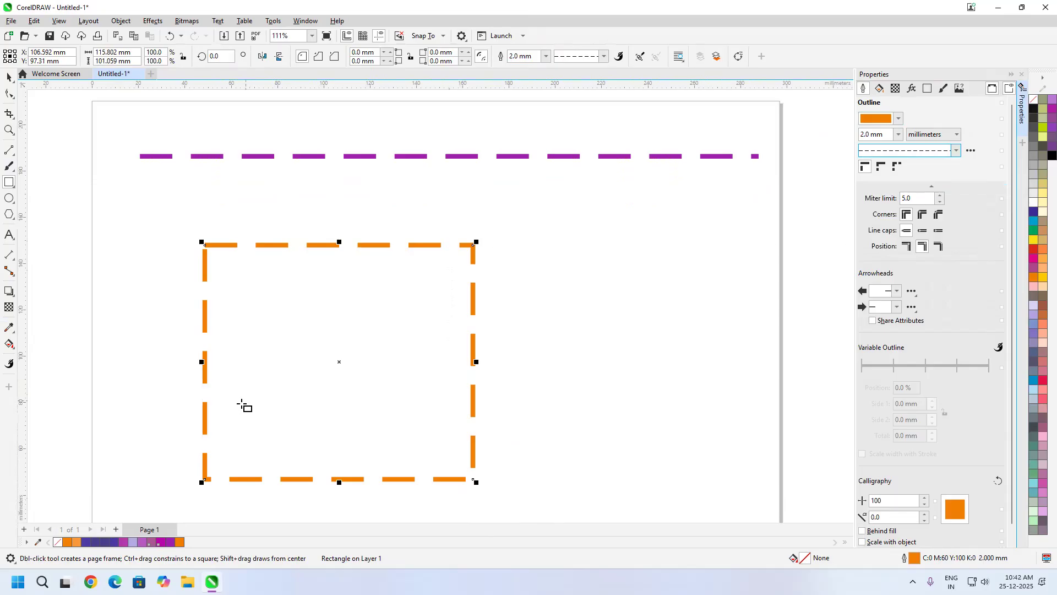
Scale the dashed rectangle up and down from its lower-right corner, finishing at about 140 by 122 mm.
scroll(208, 243, "up", 2)
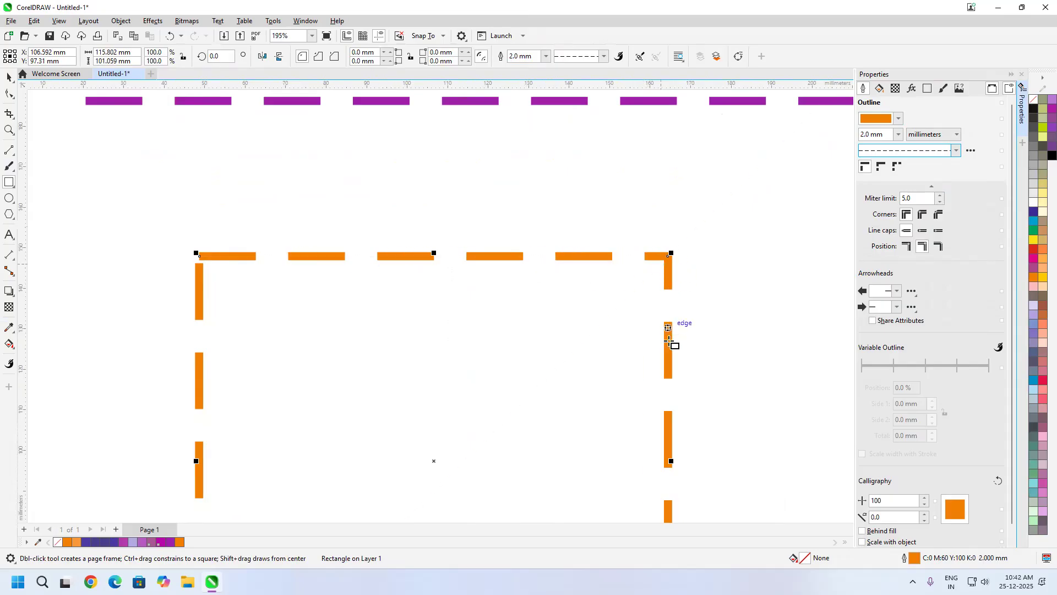
scroll(669, 341, "down", 3)
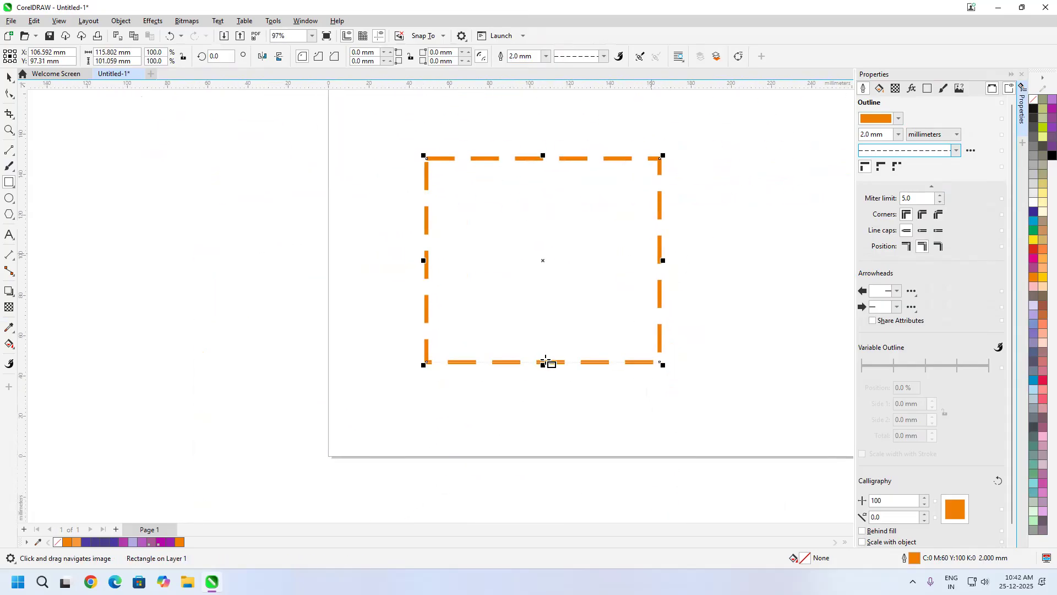
left_click_drag(663, 364, 737, 408)
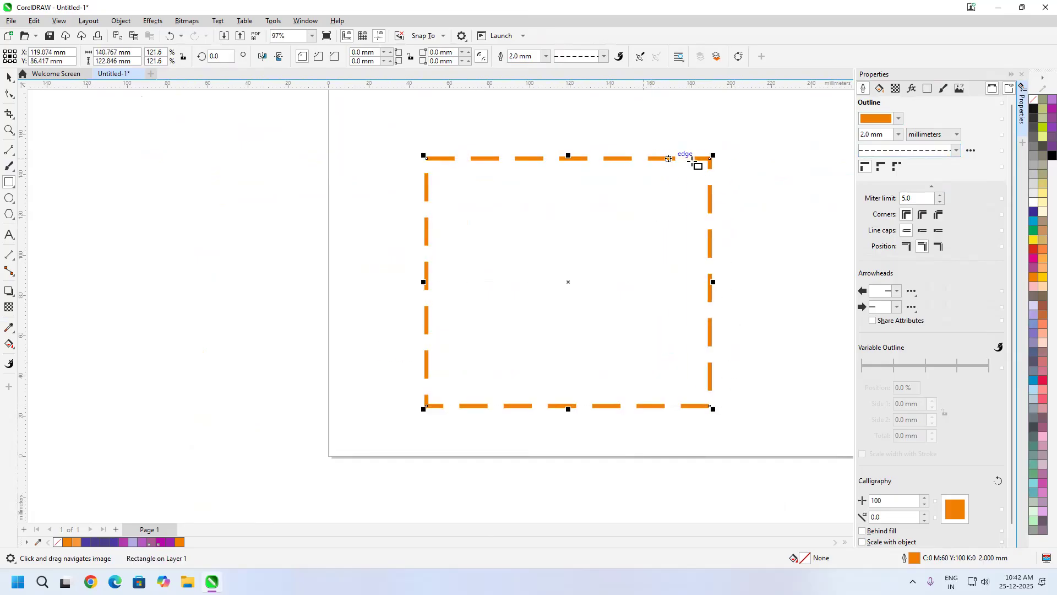
left_click_drag(710, 410, 613, 321)
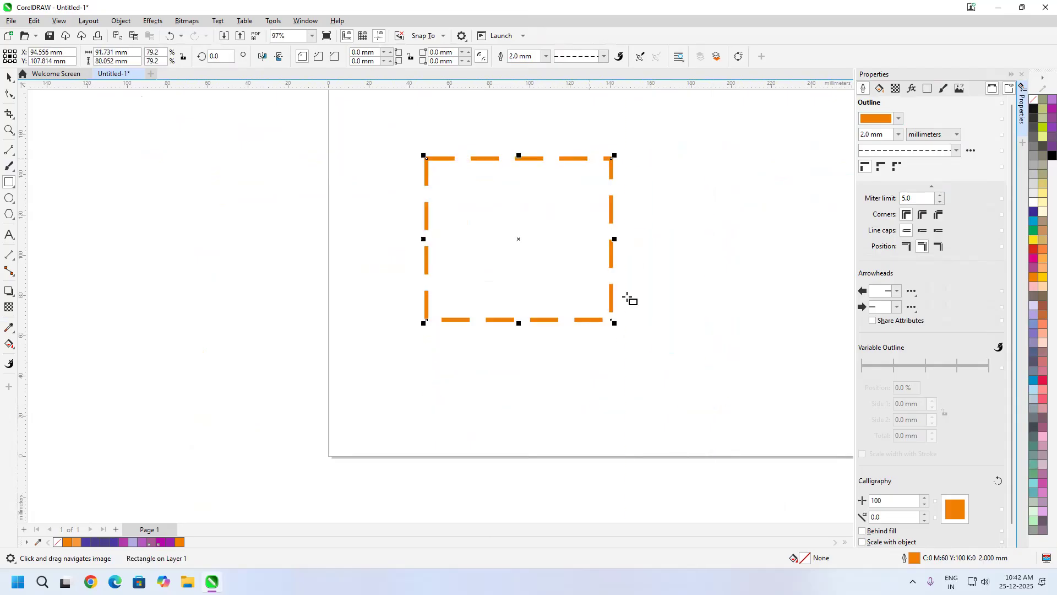
left_click_drag(614, 323, 685, 380)
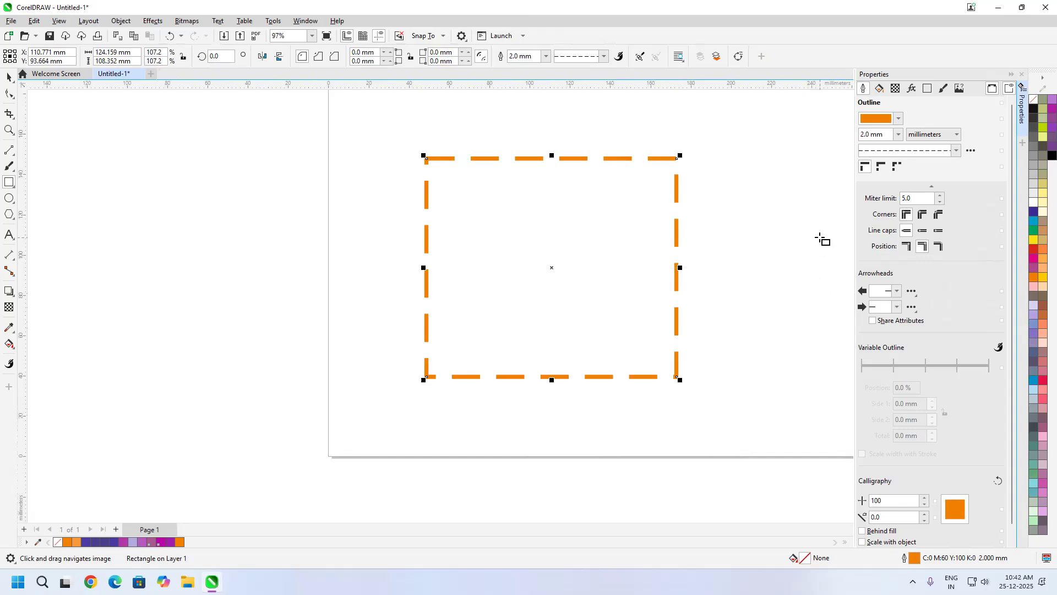
scroll(440, 158, "up", 2)
scroll(669, 204, "down", 2)
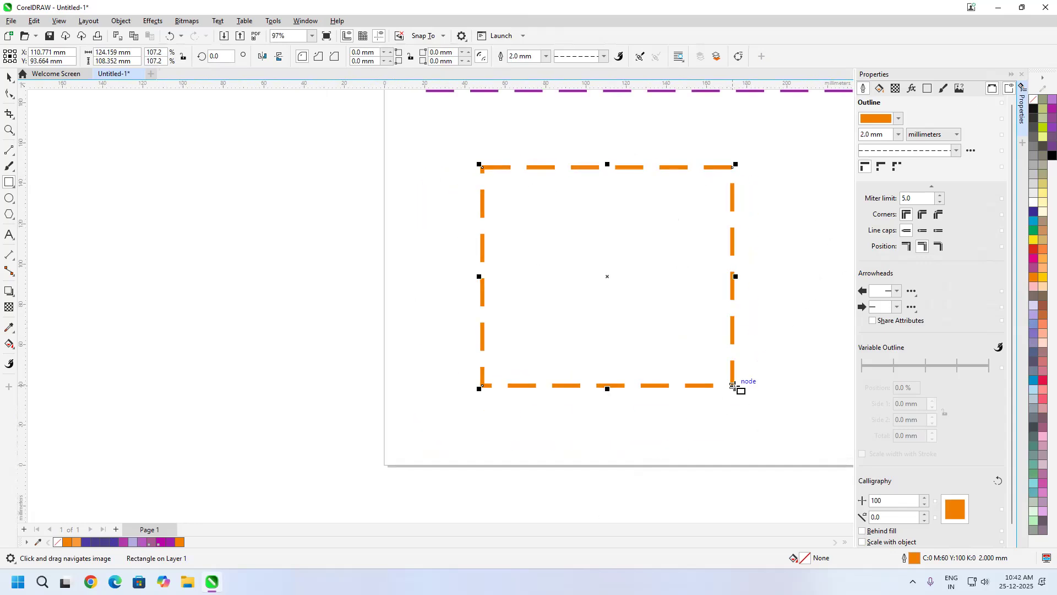
left_click_drag(736, 388, 770, 418)
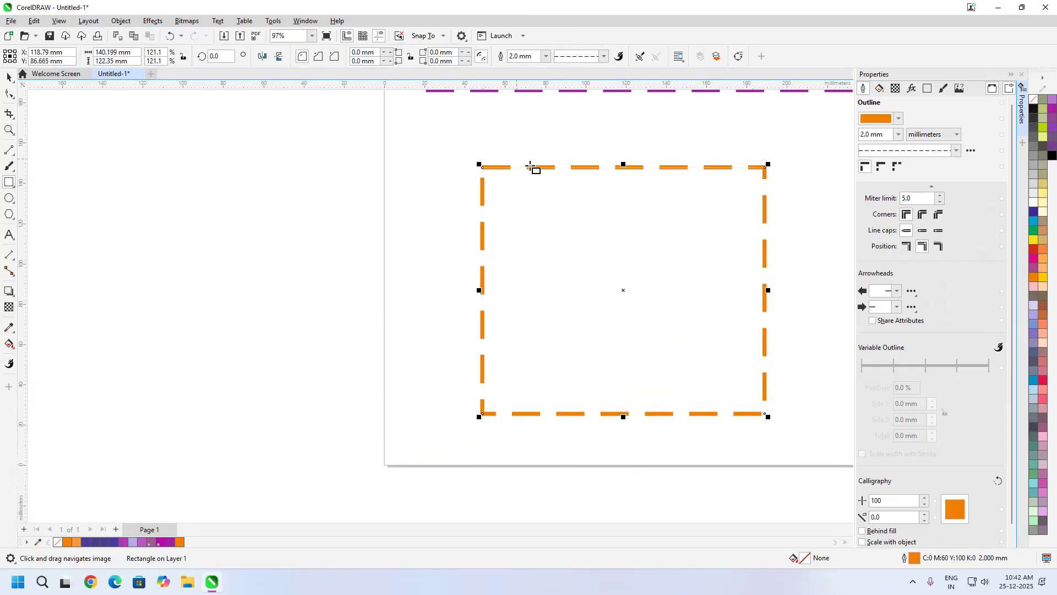
Try the align dashes and fixed dashes options on the rectangle's outline, finishing with align dashes.
left_click(880, 169)
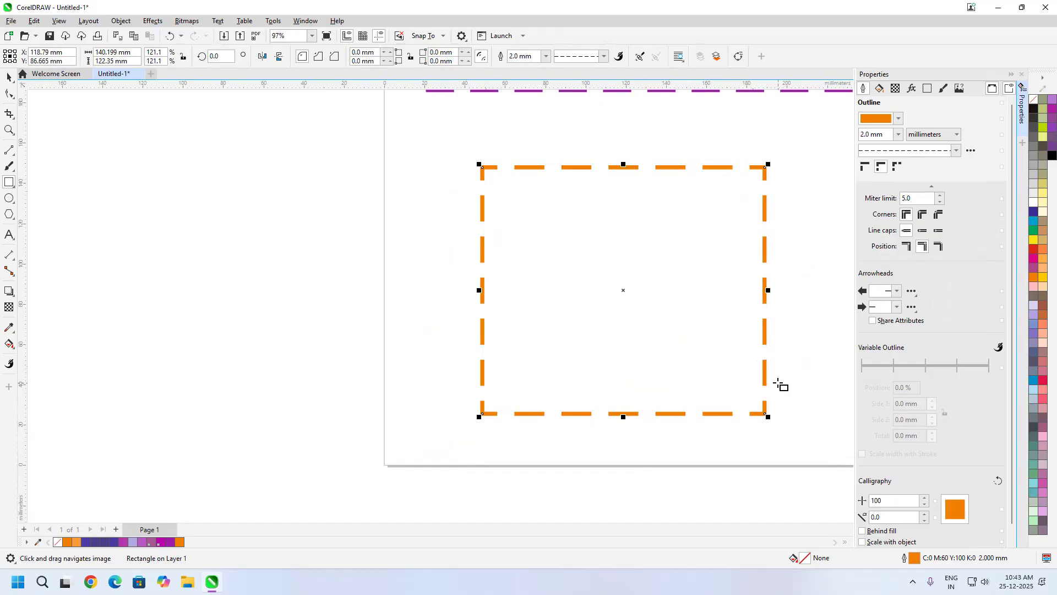
left_click(894, 168)
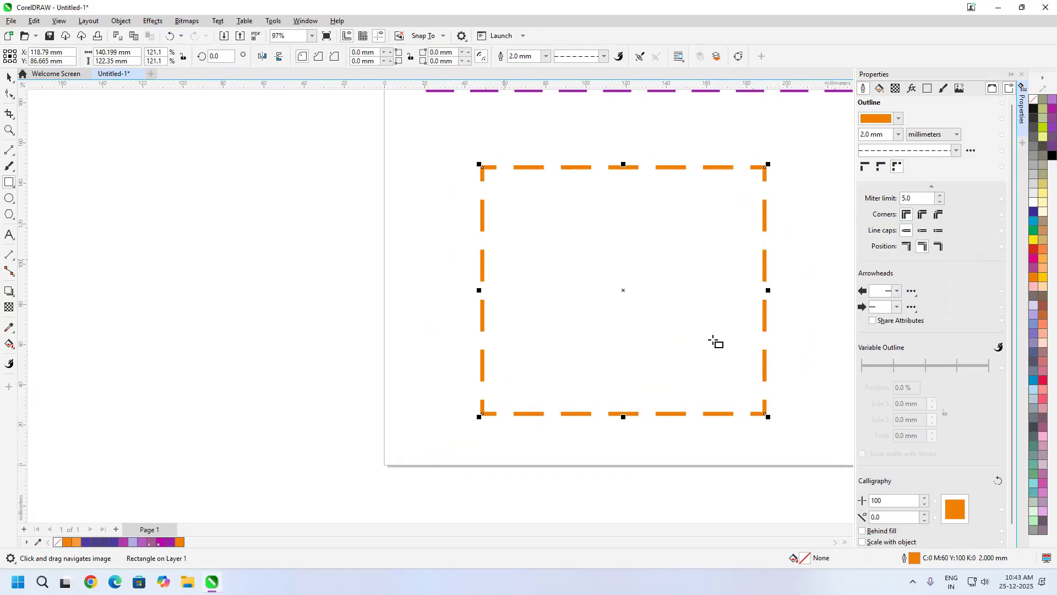
left_click(882, 167)
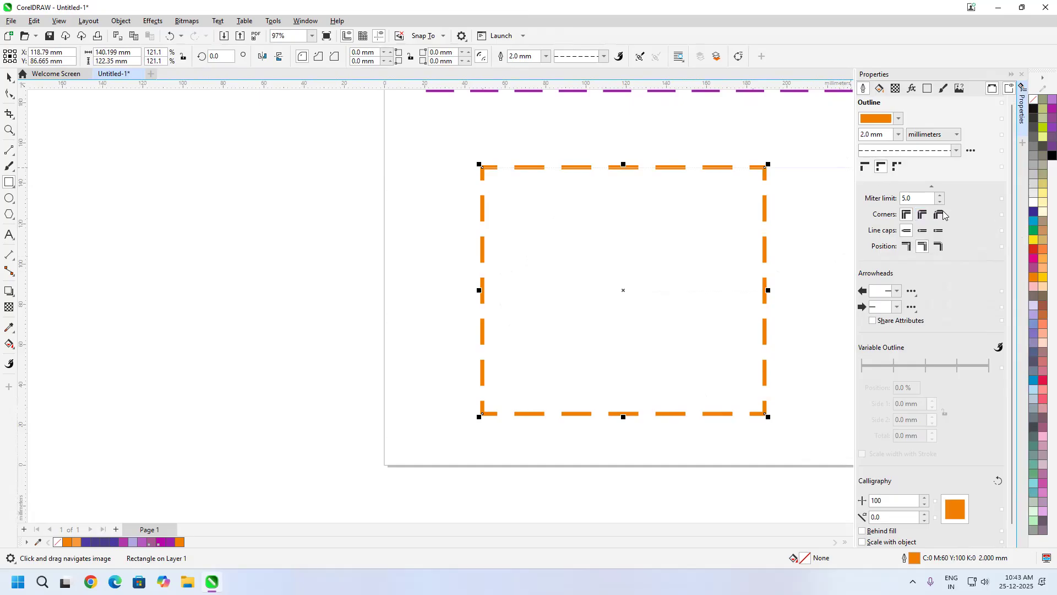
Scale the rectangle down to about 28 by 25 mm and change its outline to a solid line.
scroll(551, 232, "down", 3)
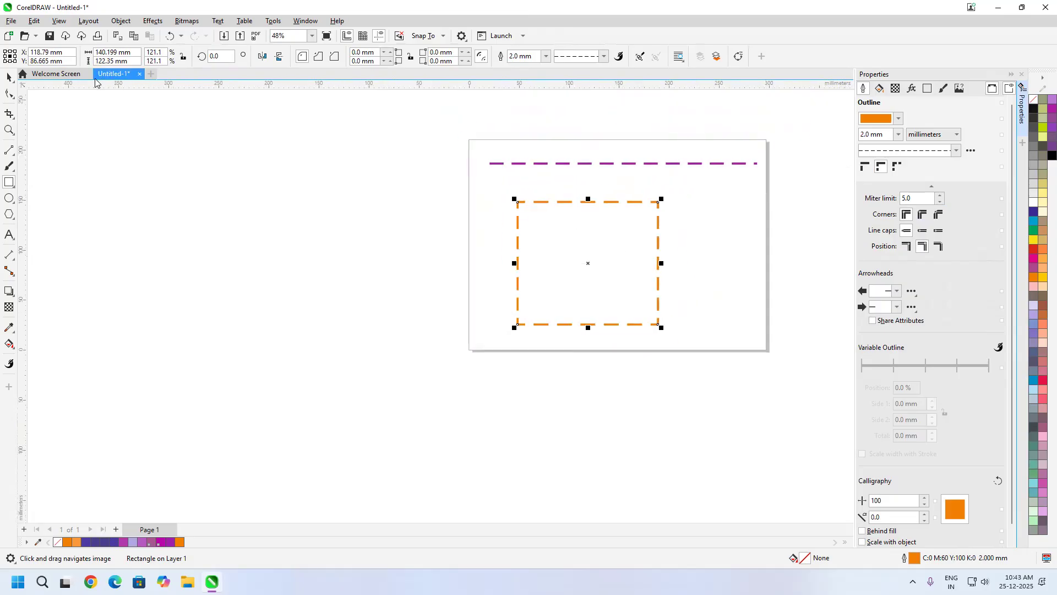
left_click(11, 77)
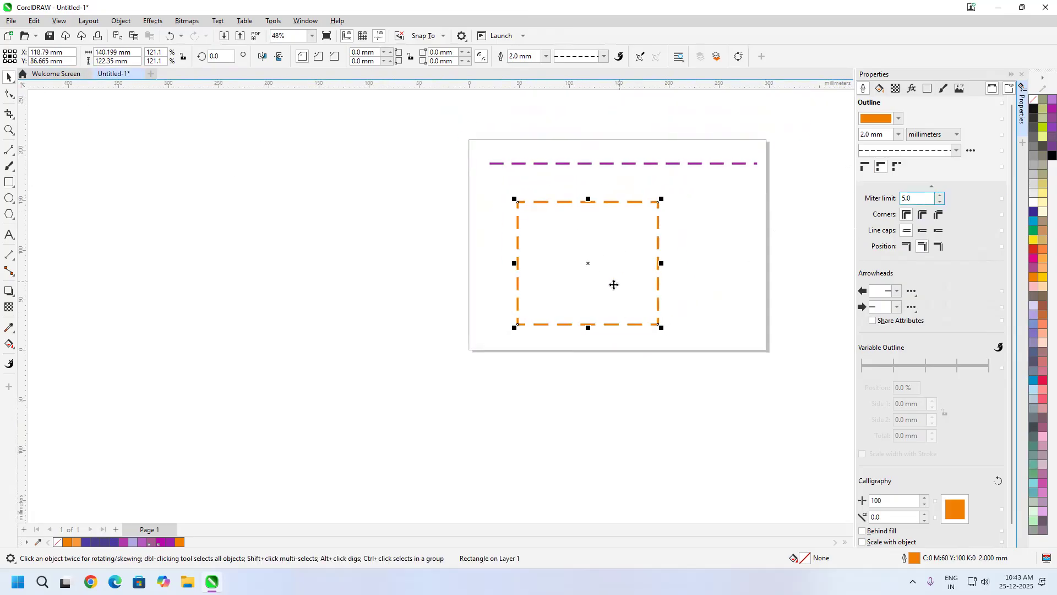
left_click_drag(663, 327, 567, 250)
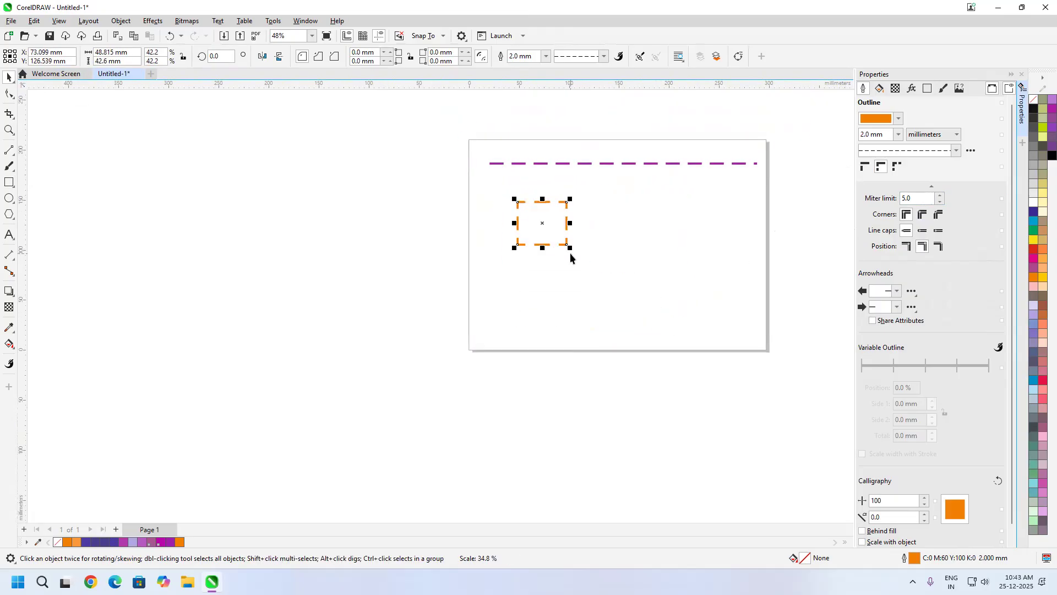
scroll(541, 200, "up", 3)
left_click(956, 150)
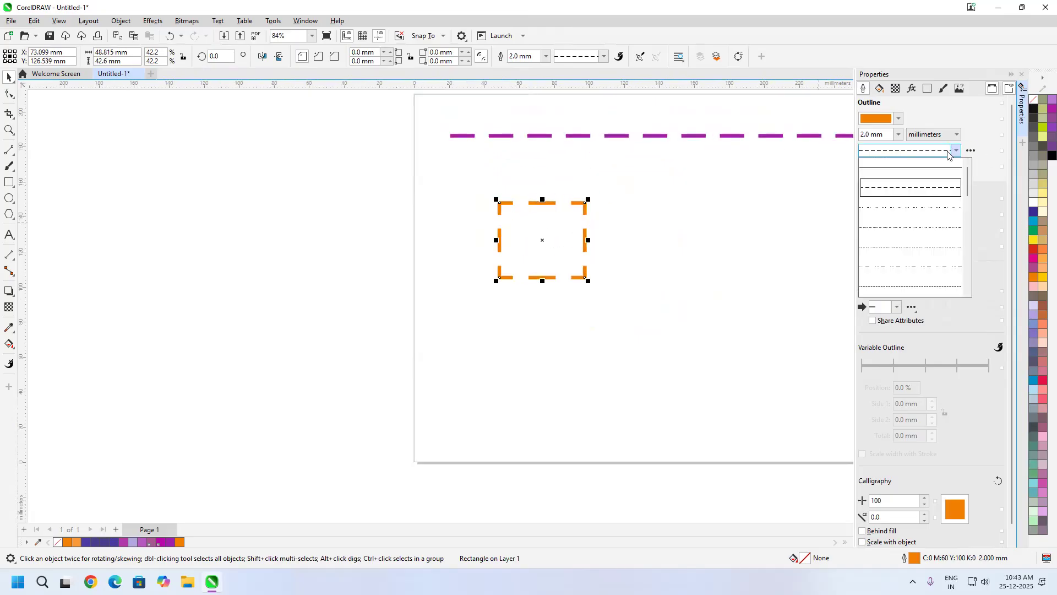
left_click(890, 176)
scroll(588, 279, "up", 1)
left_click_drag(588, 277, 559, 267)
left_click_drag(671, 291, 556, 272)
left_click_drag(400, 195, 488, 193)
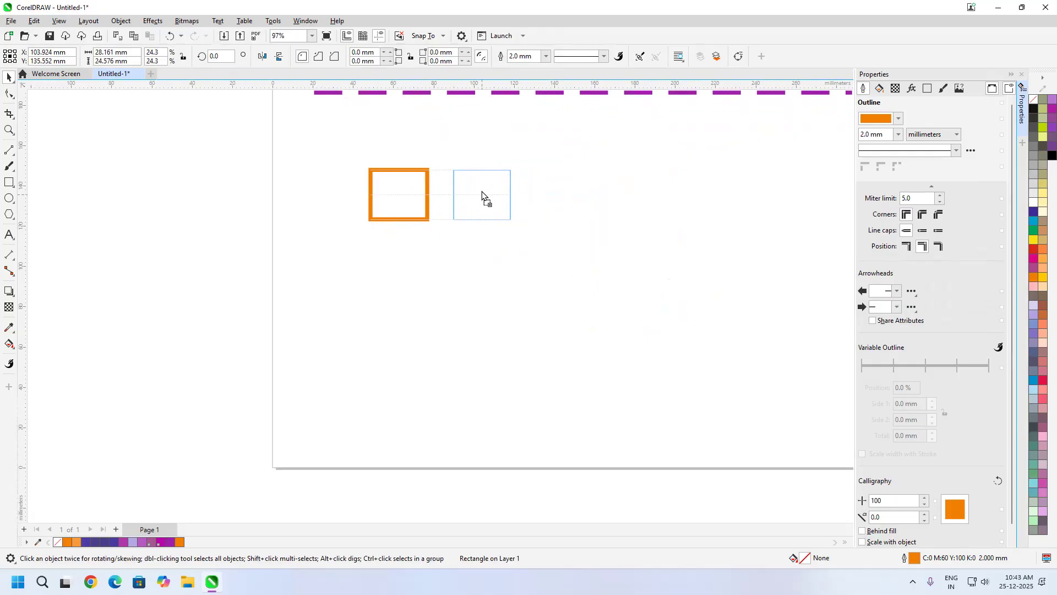
left_click_drag(481, 190, 481, 190)
right_click(481, 190)
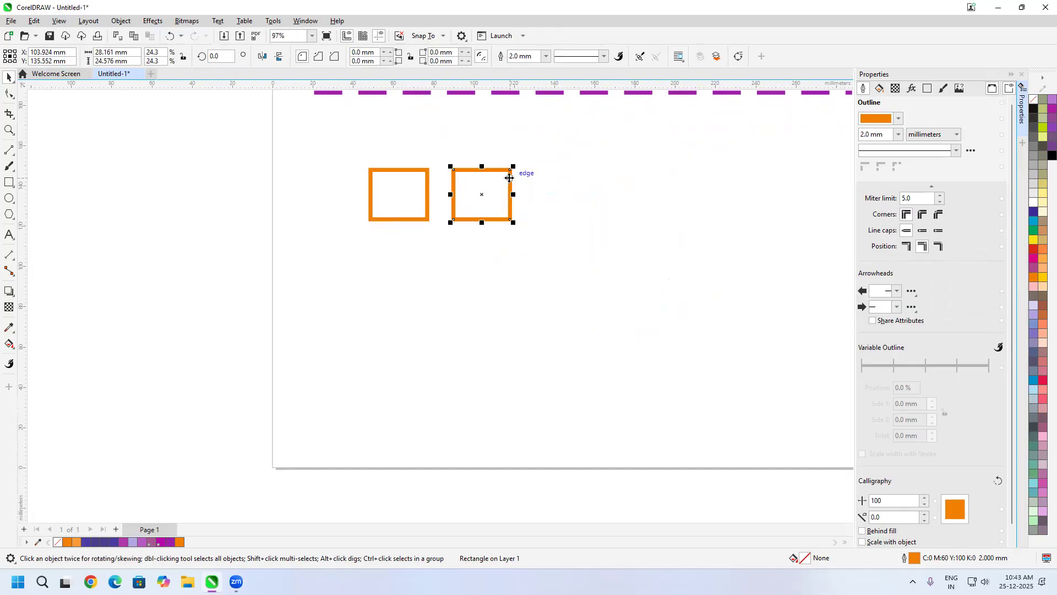
key("Delete")
Set the small rectangle's outline width to 4.0 mm and make two evenly spaced copies to its right, about 42 mm apart.
left_click(427, 200)
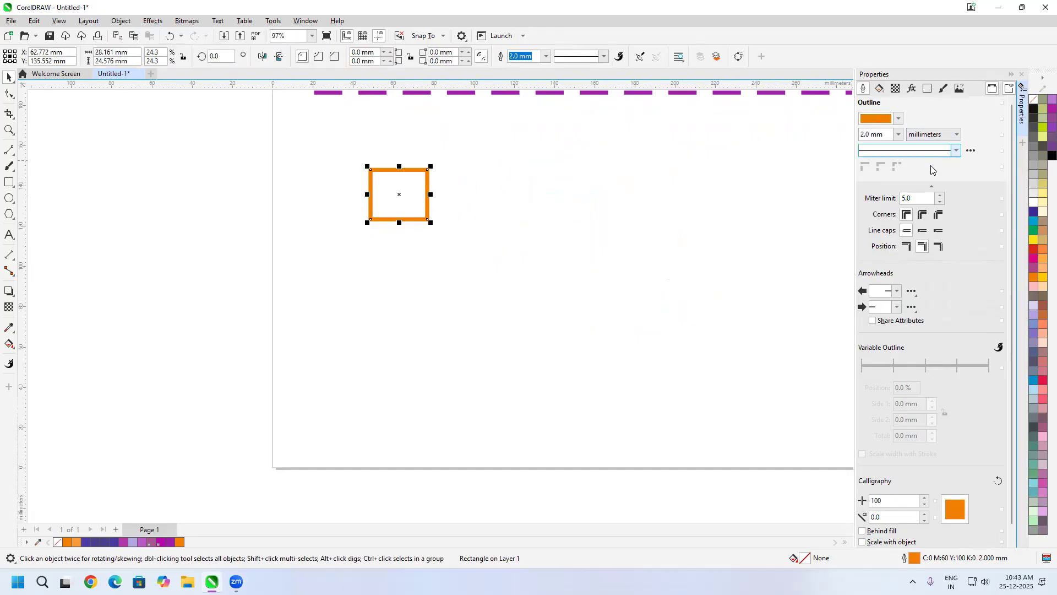
left_click(898, 135)
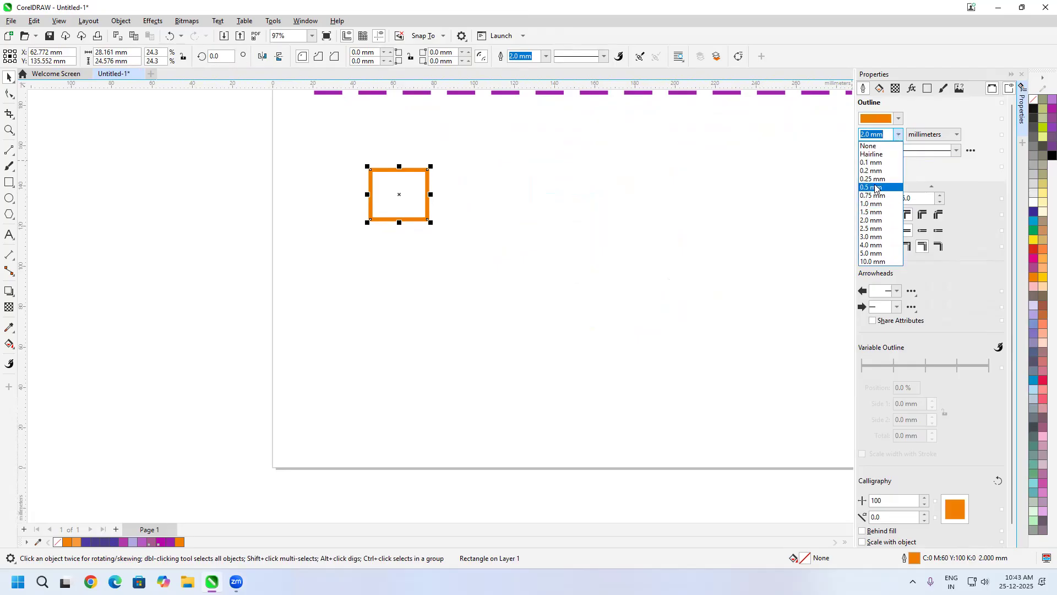
left_click(873, 245)
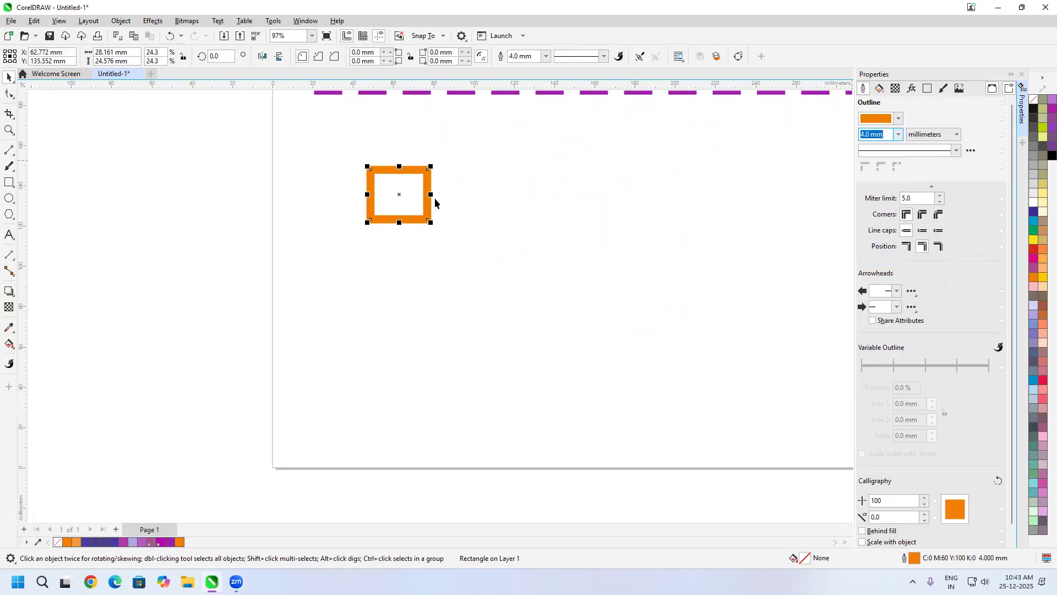
scroll(435, 203, "up", 4)
left_click_drag(456, 205, 545, 224)
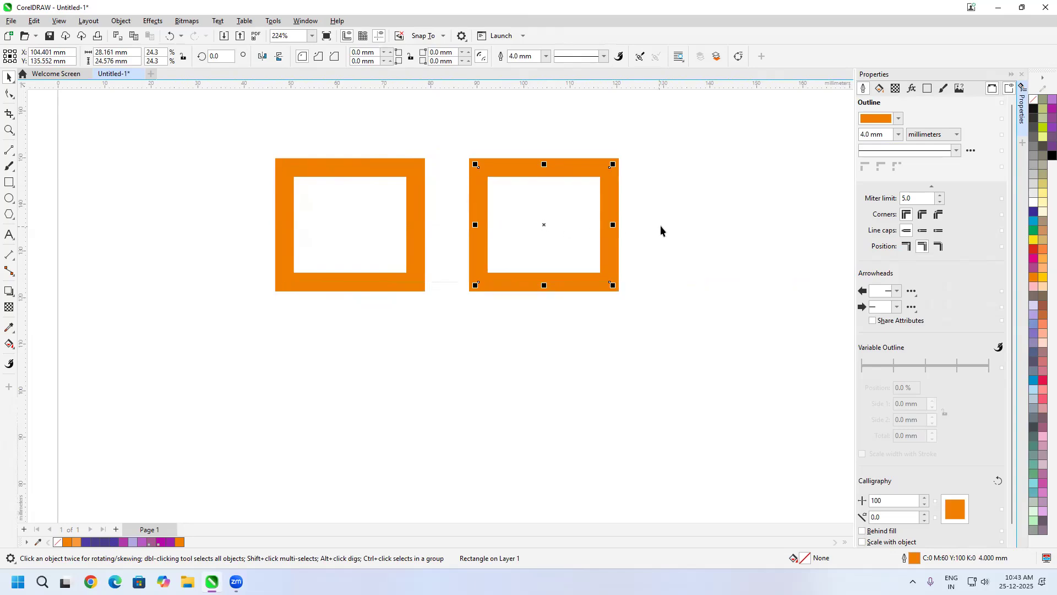
key("ctrl+r")
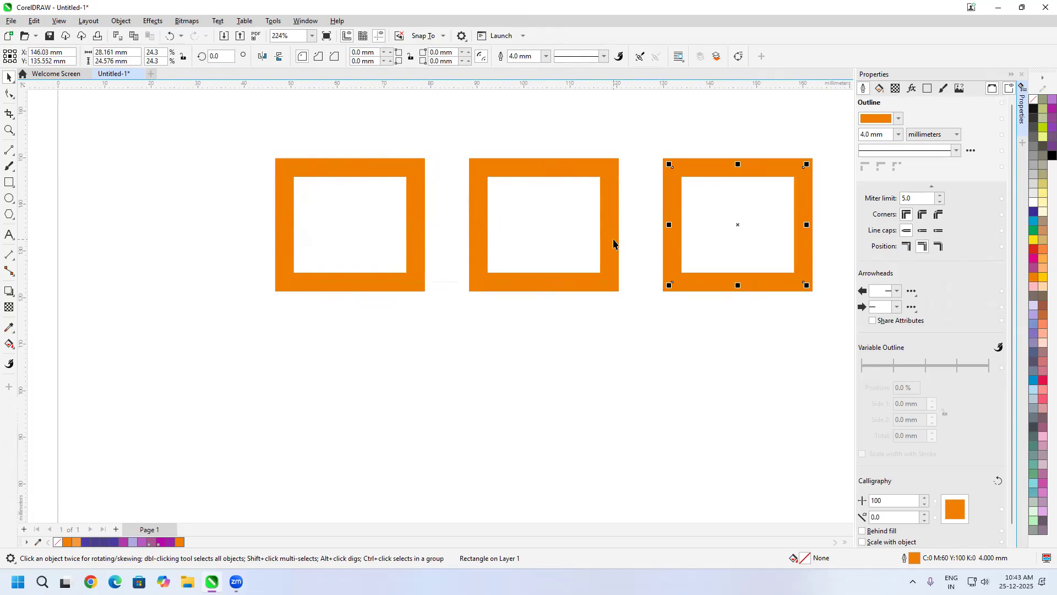
Apply rounded outline corners to the middle rectangle and beveled outline corners to the right-hand one.
left_click(421, 246)
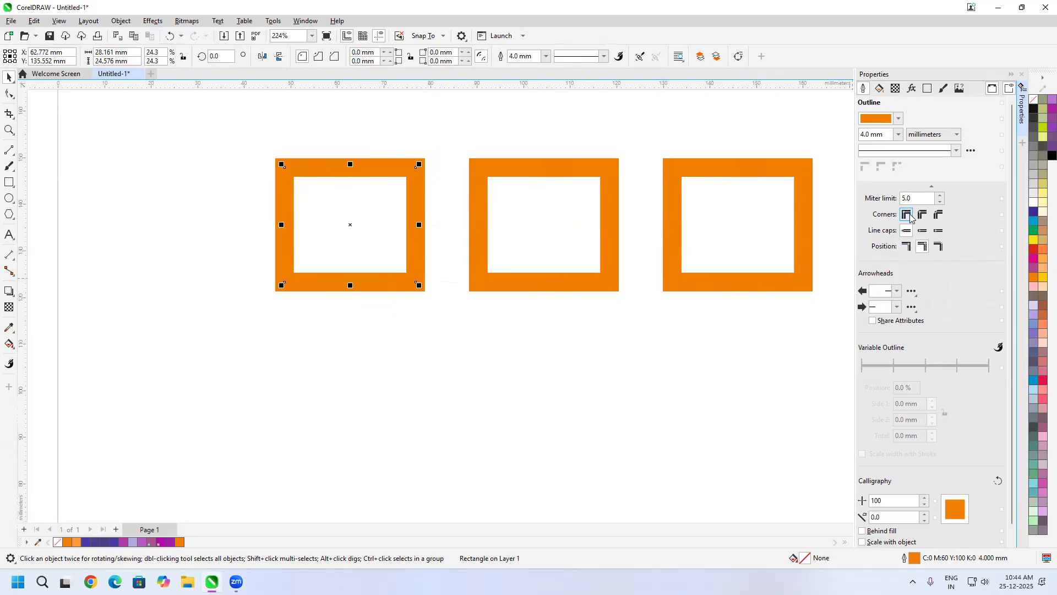
left_click(539, 266)
left_click(923, 216)
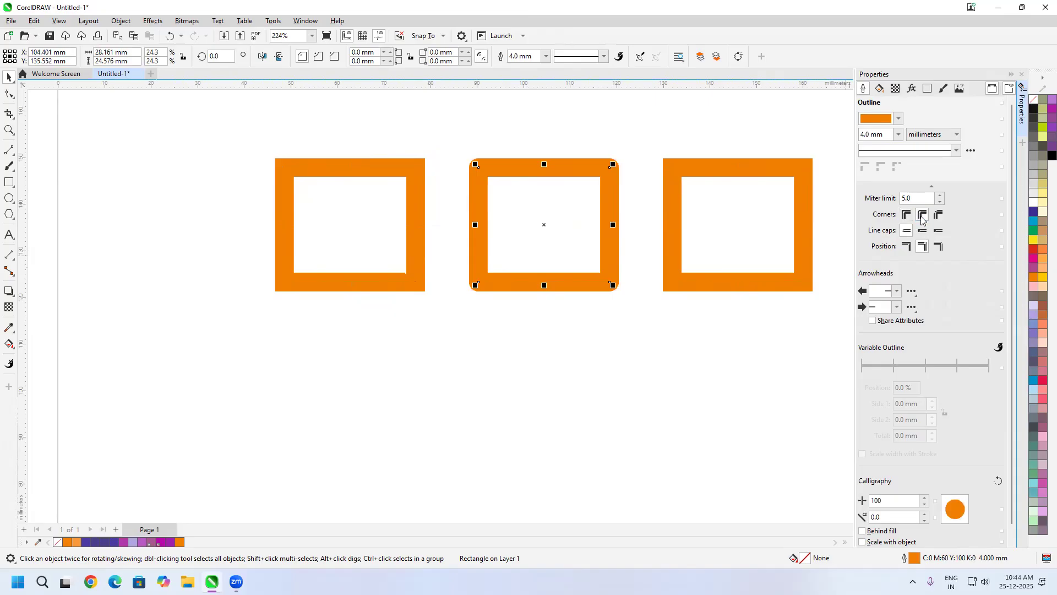
left_click(721, 244)
left_click(938, 215)
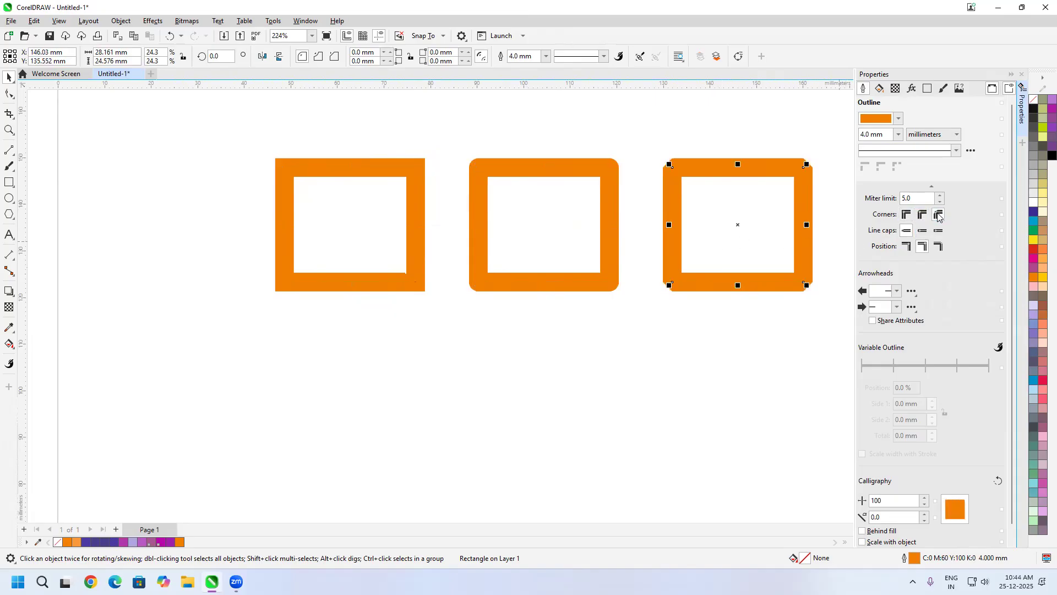
Examine and compare the square, rounded and beveled outline corners of the three rectangles.
scroll(673, 162, "up", 2)
left_click_drag(764, 187, 560, 183)
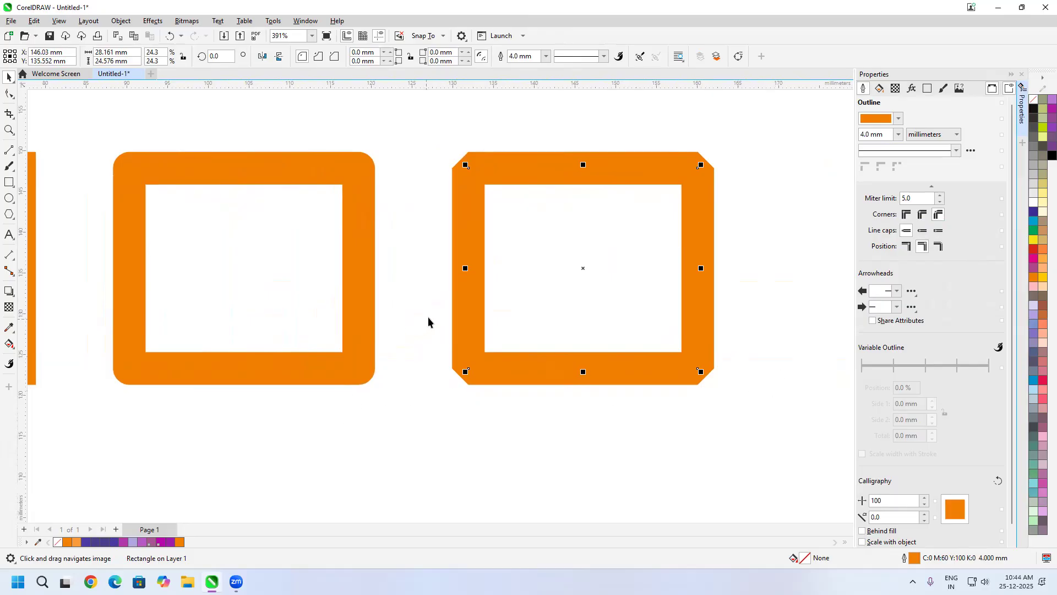
scroll(611, 305, "down", 2)
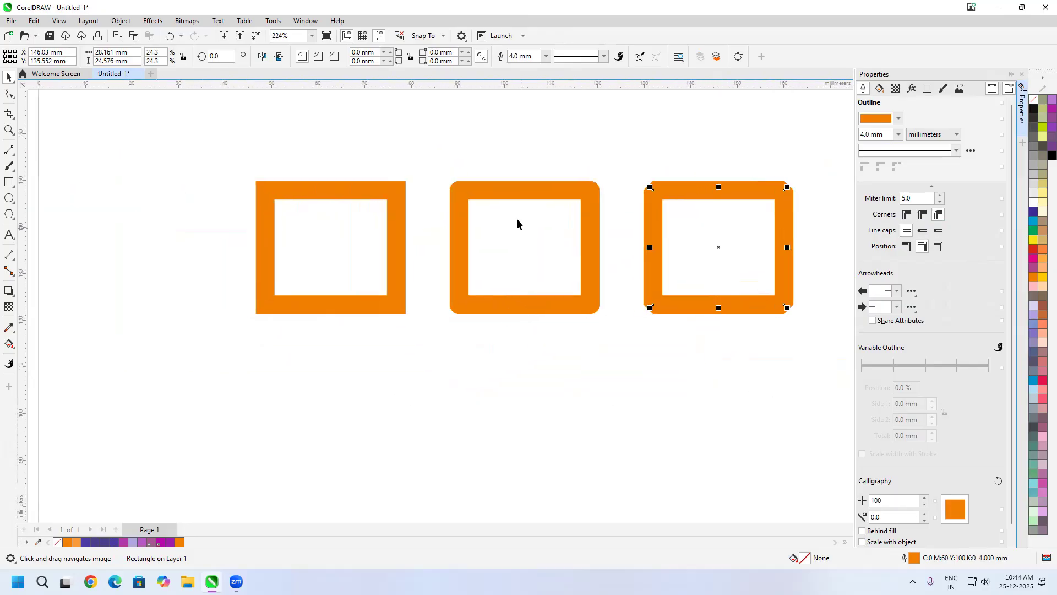
left_click_drag(574, 254, 529, 272)
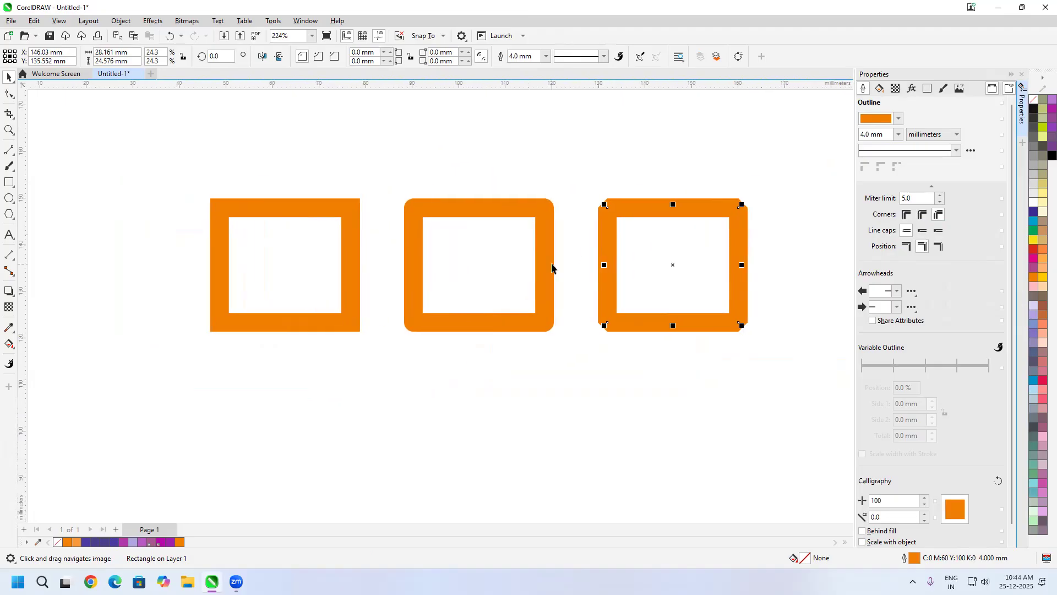
scroll(364, 233, "down", 1)
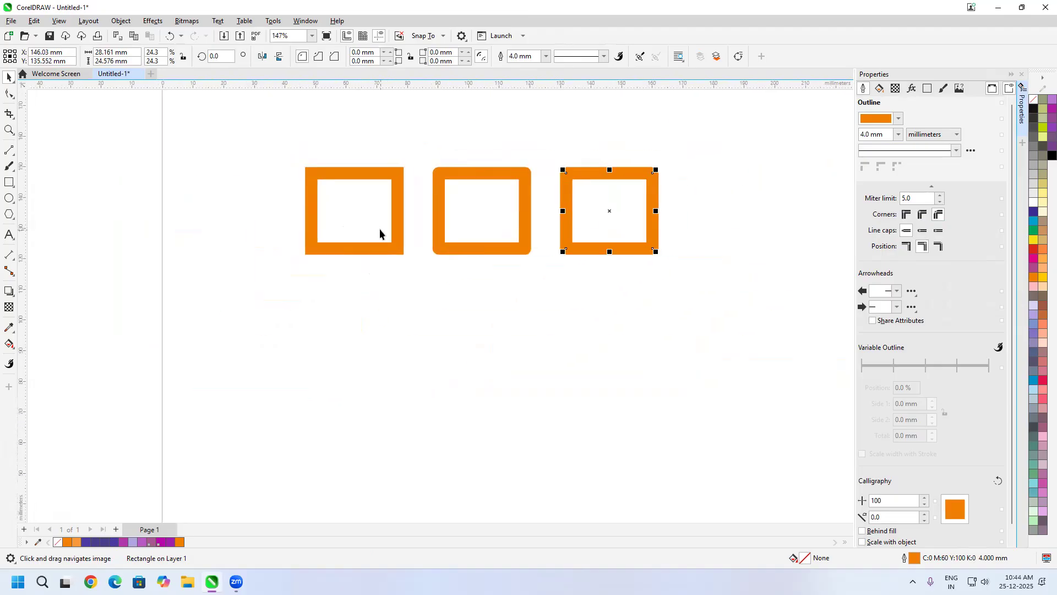
left_click_drag(595, 352, 577, 321)
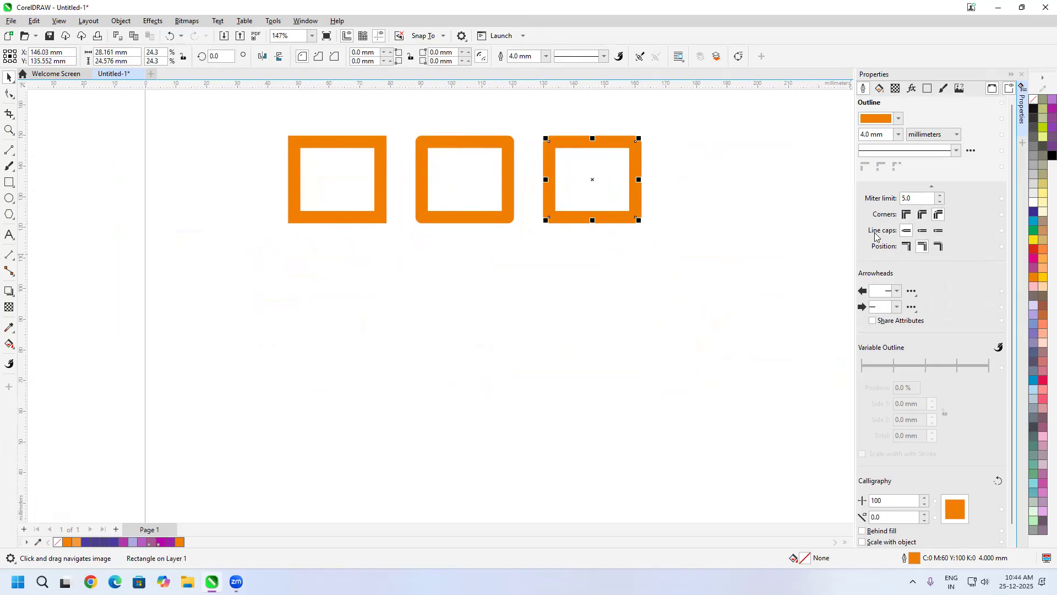
scroll(616, 141, "down", 1)
left_click_drag(616, 142, 533, 222)
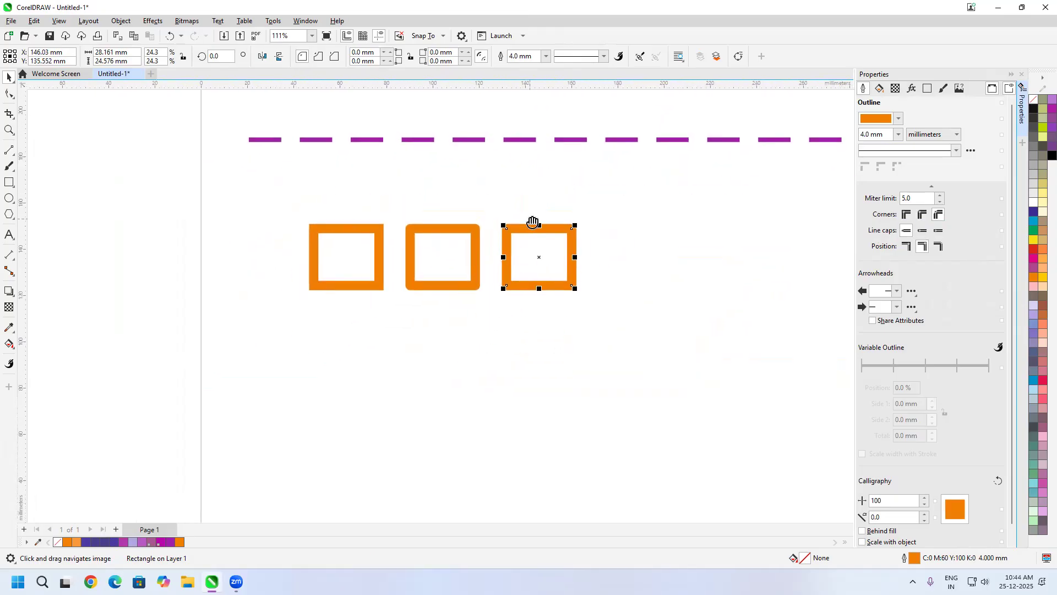
Draw a horizontal two-point line about 45 mm long below the rectangles and set its outline width to 4.0 mm.
left_click(9, 150)
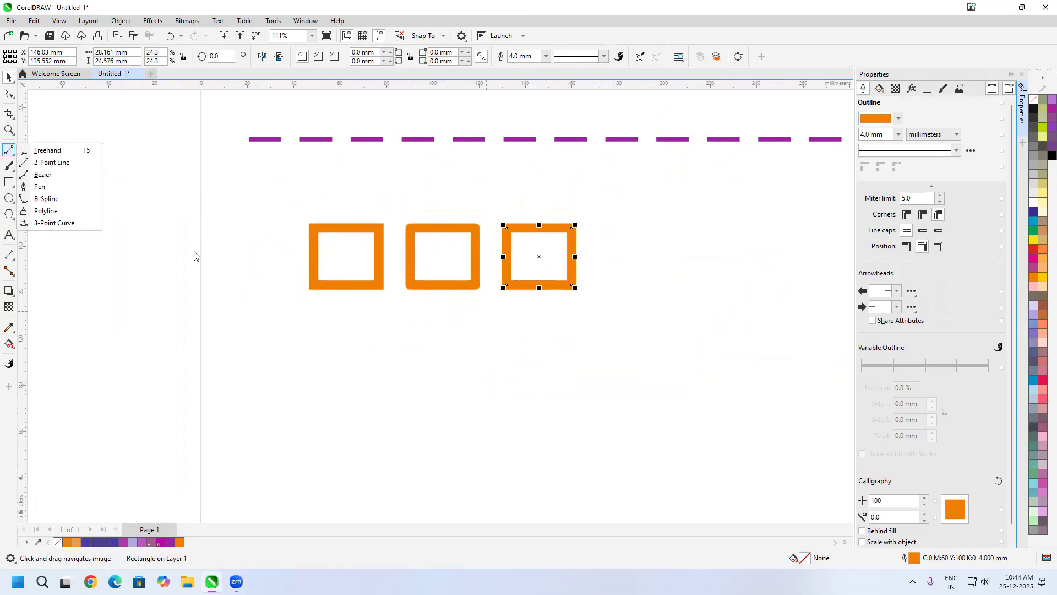
left_click(52, 162)
left_click_drag(314, 327, 532, 336)
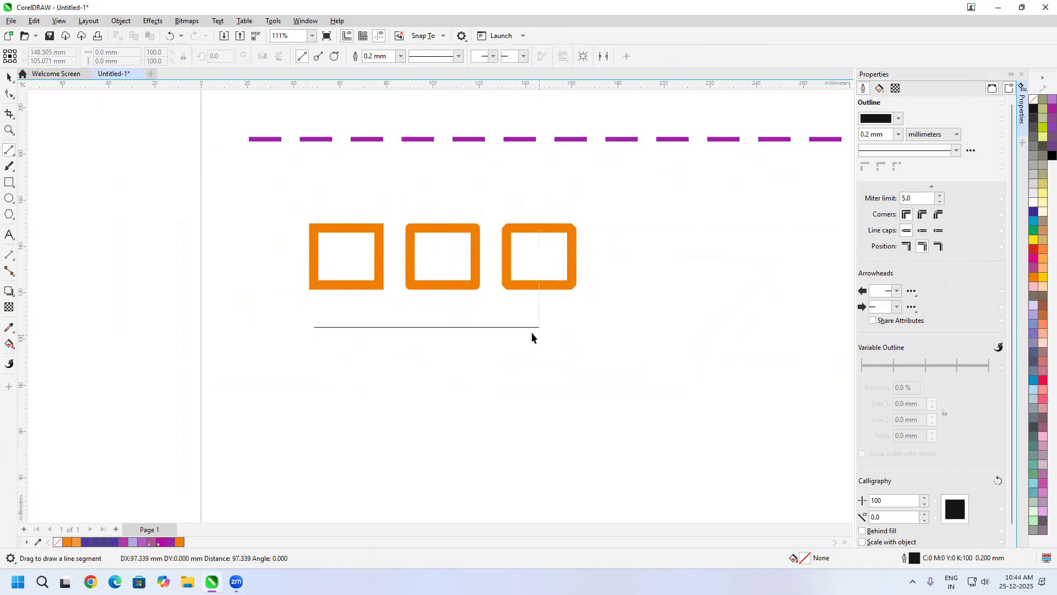
left_click_drag(404, 327, 422, 328)
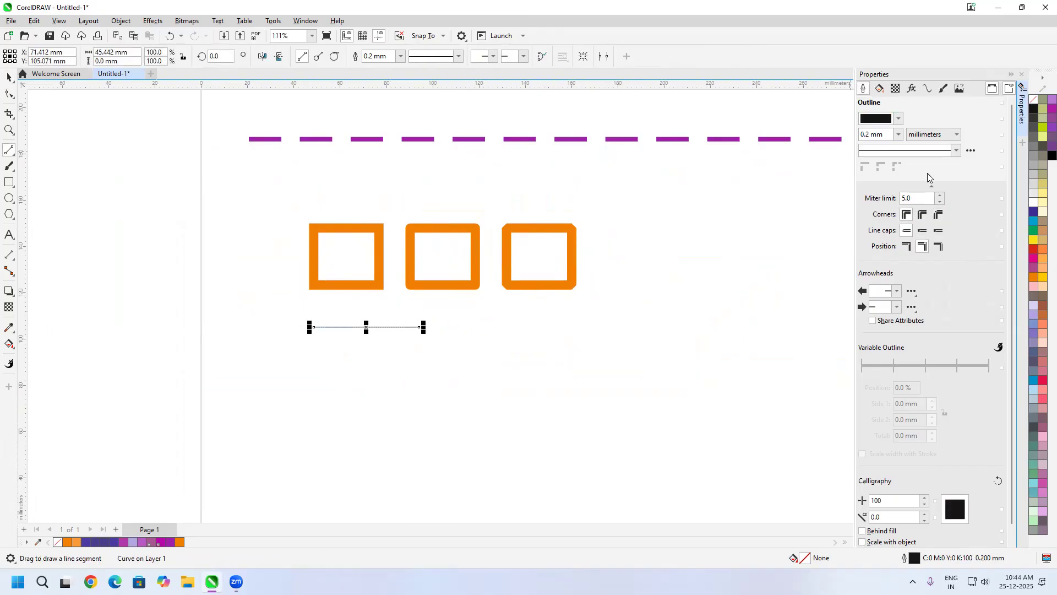
left_click(900, 135)
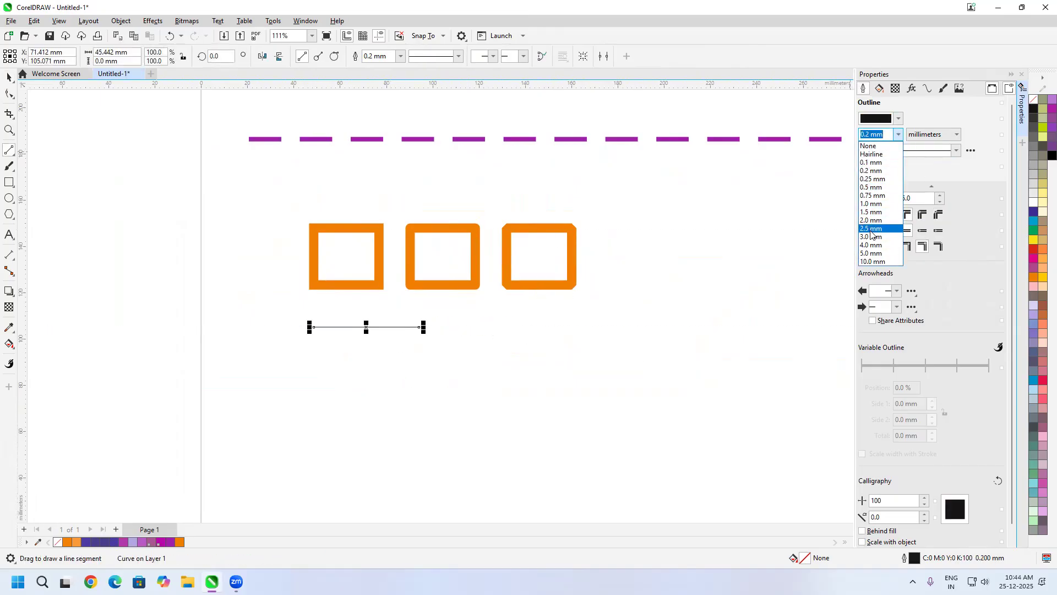
left_click(871, 245)
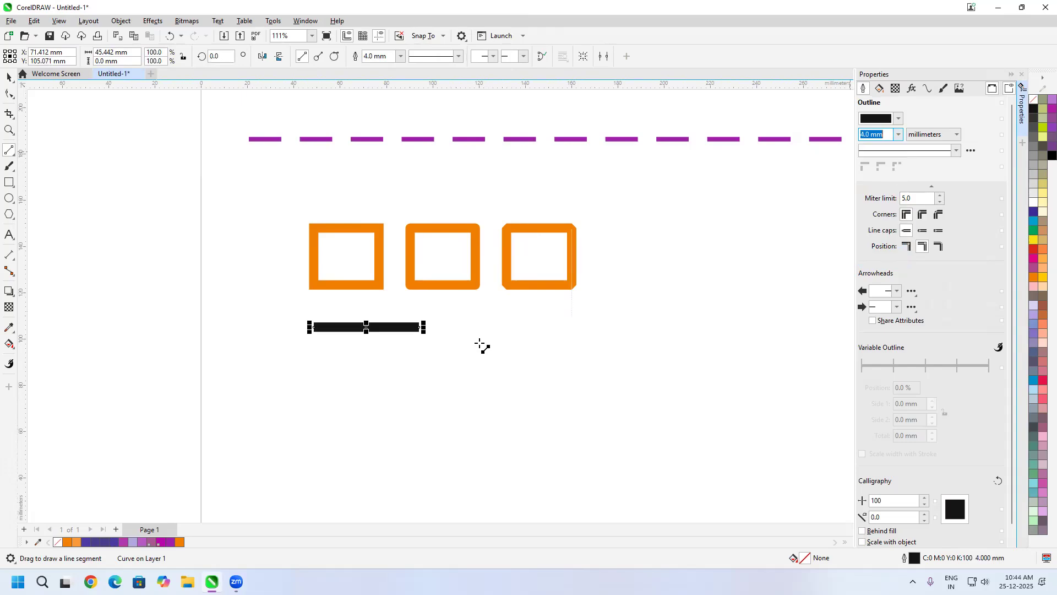
scroll(327, 322, "up", 2)
scroll(327, 322, "up", 1)
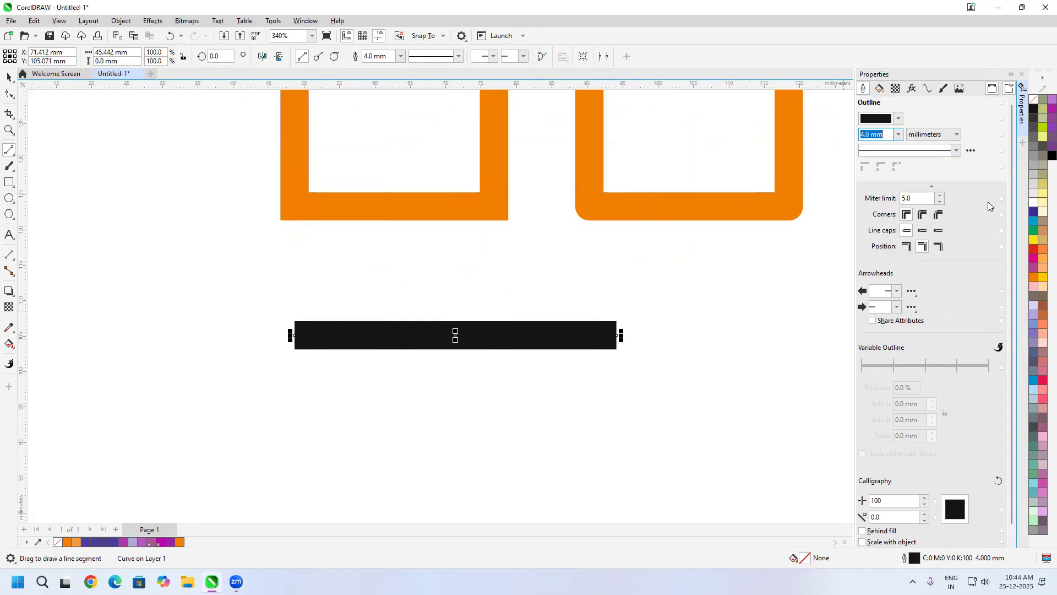
Make two evenly spaced copies of the thick black line below it, about 8 mm apart.
left_click(9, 78)
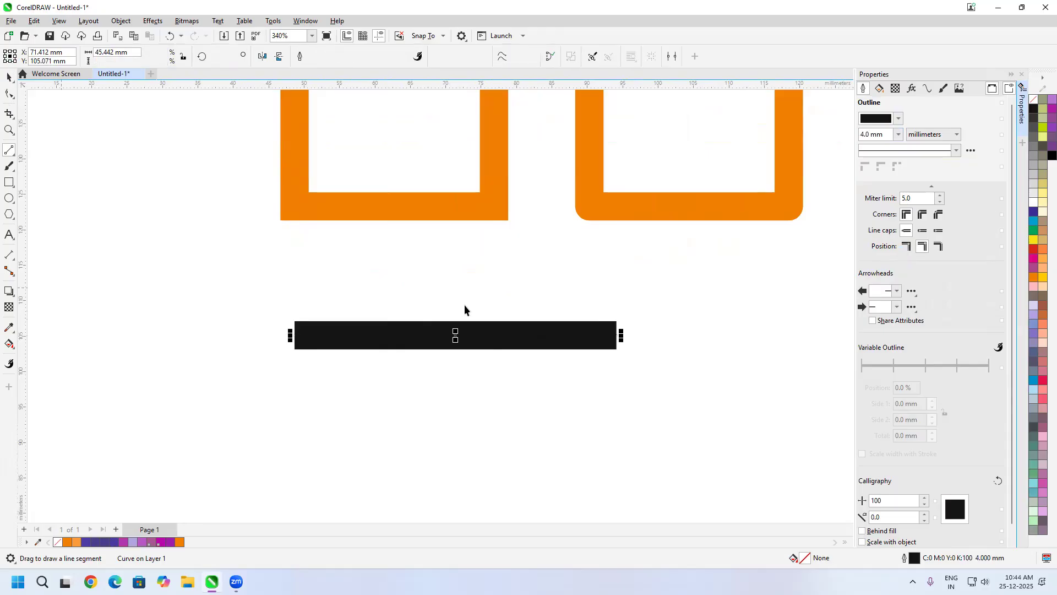
left_click_drag(454, 337, 457, 392)
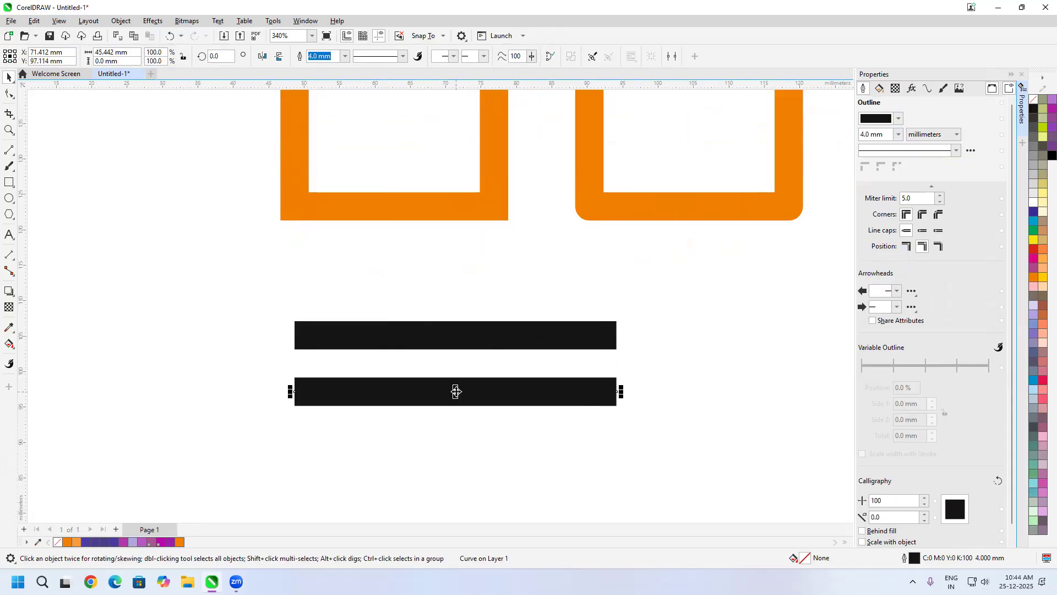
key("ctrl+d")
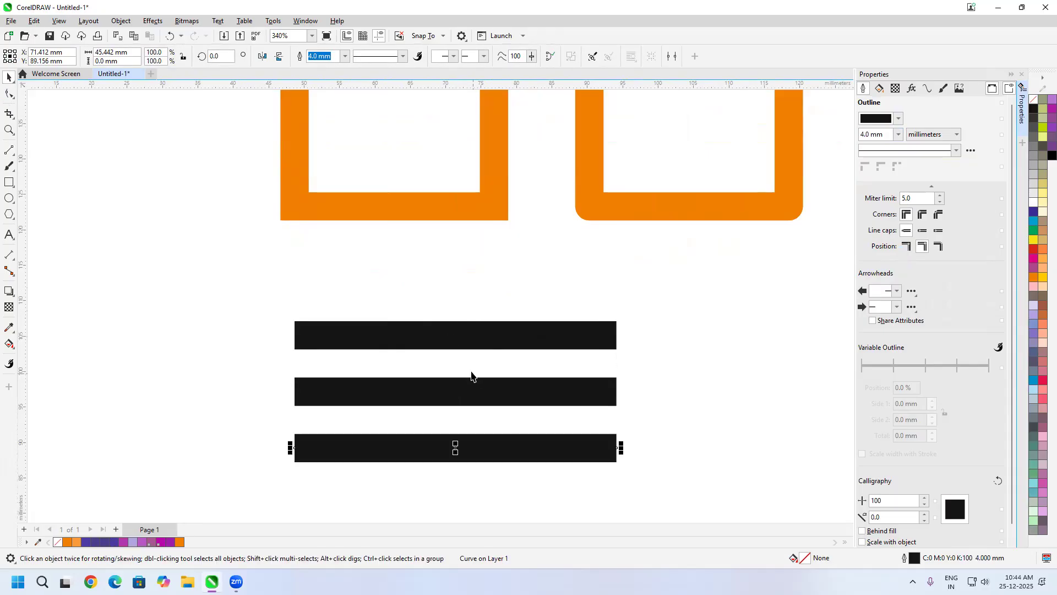
Inspect the square cap on the top black line and apply the round line cap to the middle one.
left_click(667, 384)
left_click(570, 341)
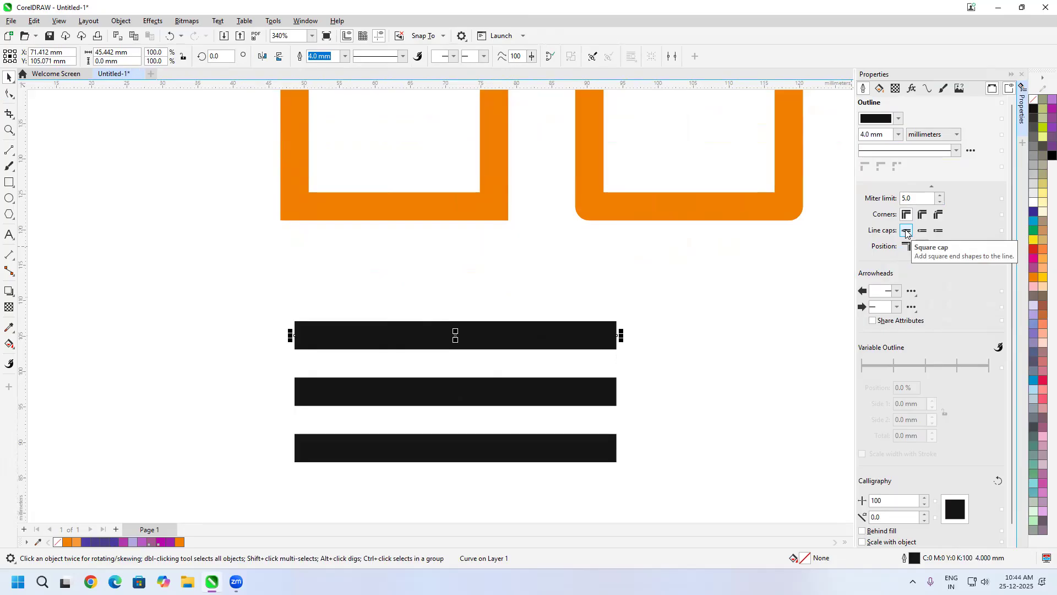
scroll(279, 348, "up", 3)
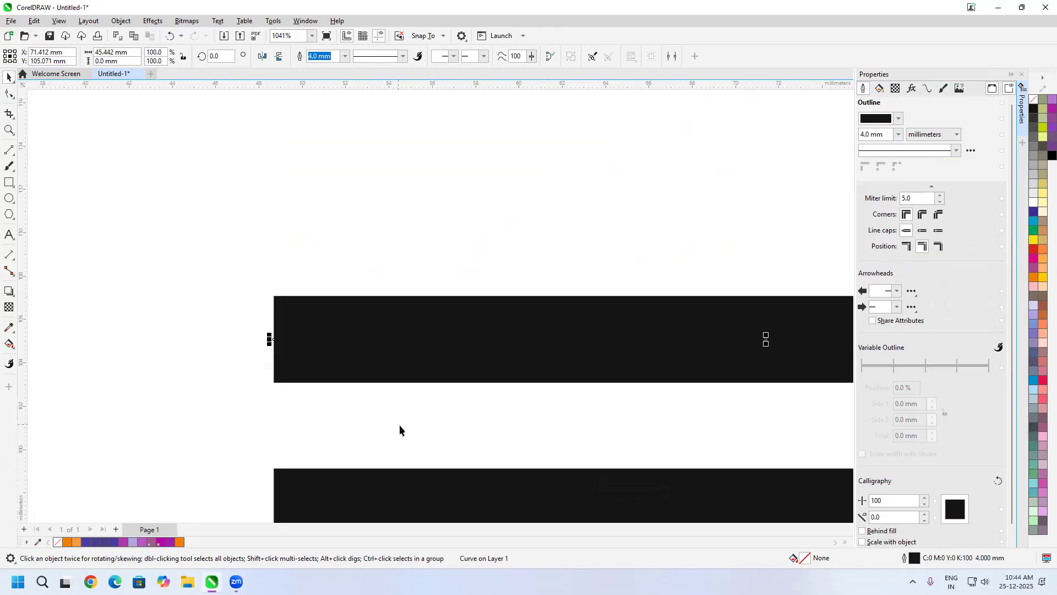
scroll(387, 299, "down", 1)
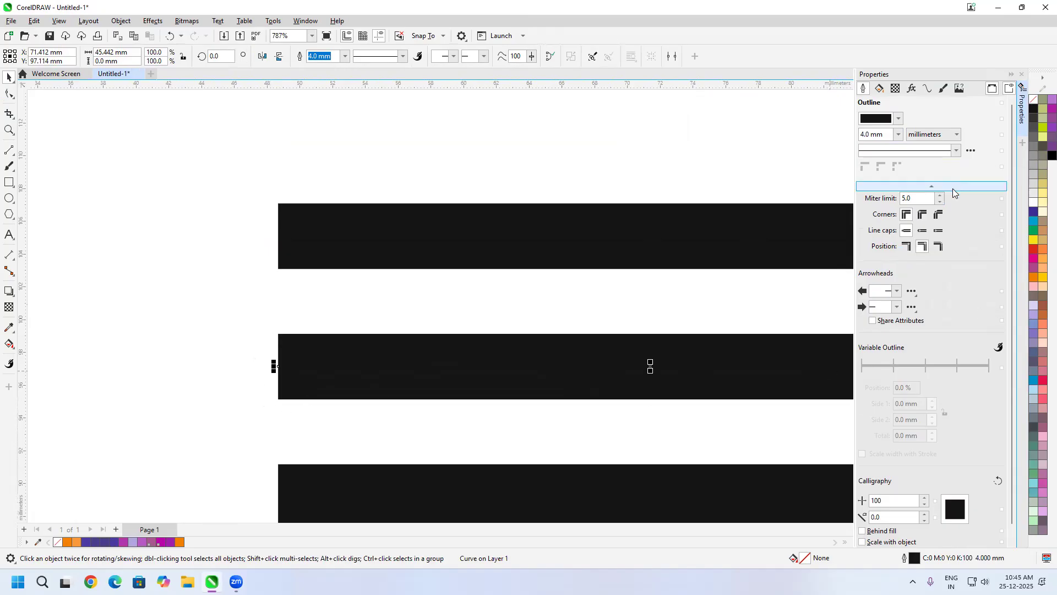
left_click(923, 232)
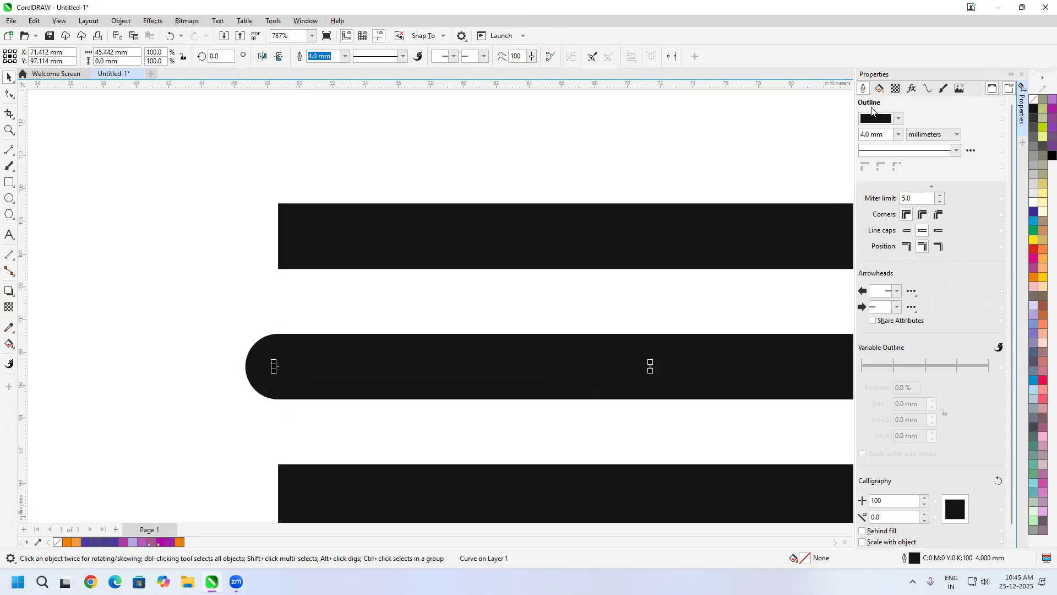
Draw a circle about 3.4 mm across, centre it on the left end of the round-capped line and fill it orange.
left_click(883, 134)
left_click(13, 198)
left_click_drag(284, 367, 313, 407)
left_click_drag(313, 403, 370, 427)
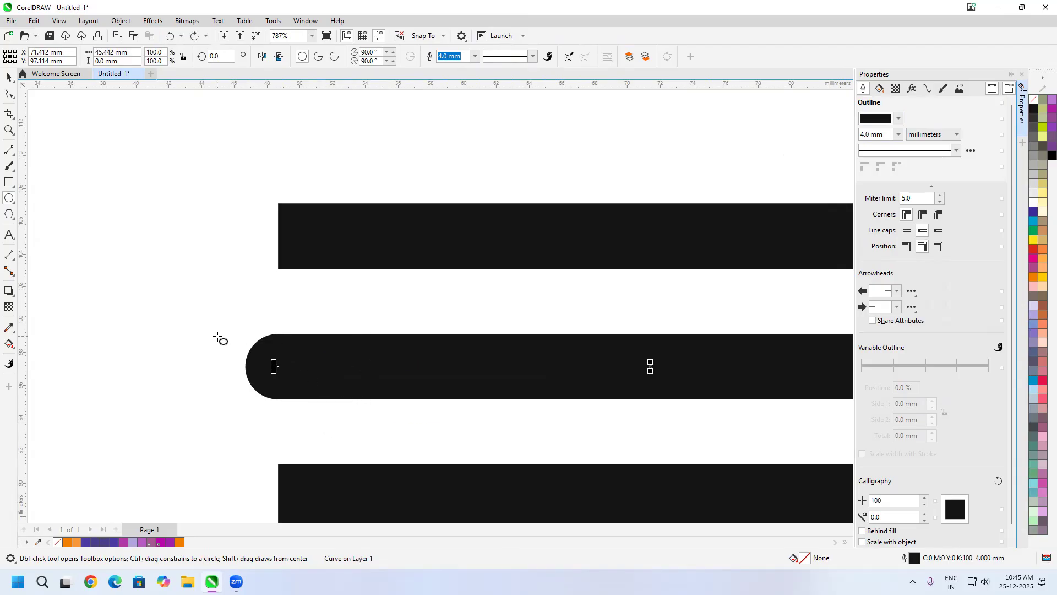
left_click_drag(222, 366, 281, 422)
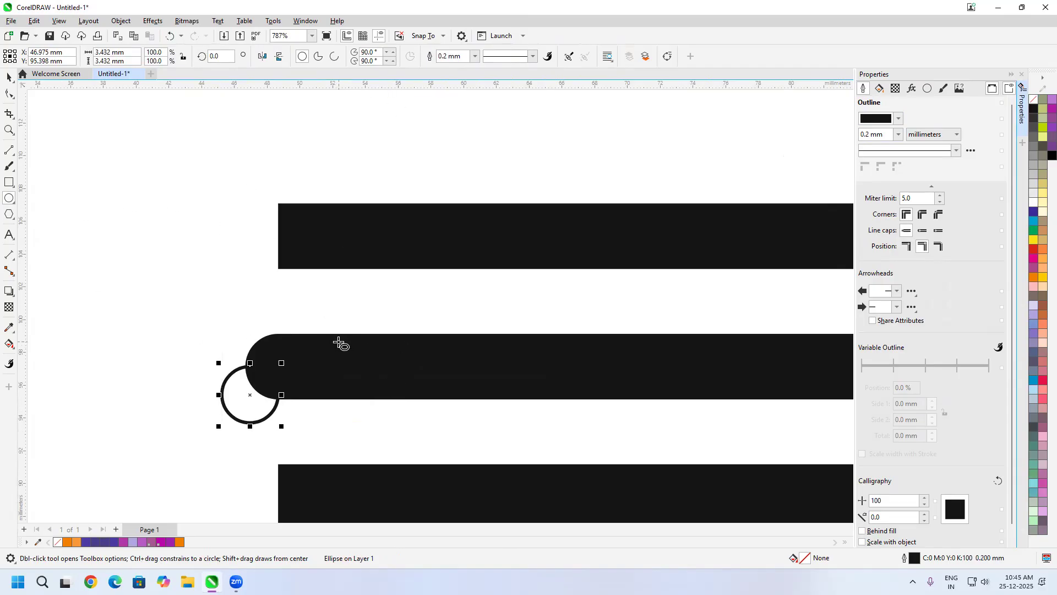
left_click_drag(250, 396, 277, 366)
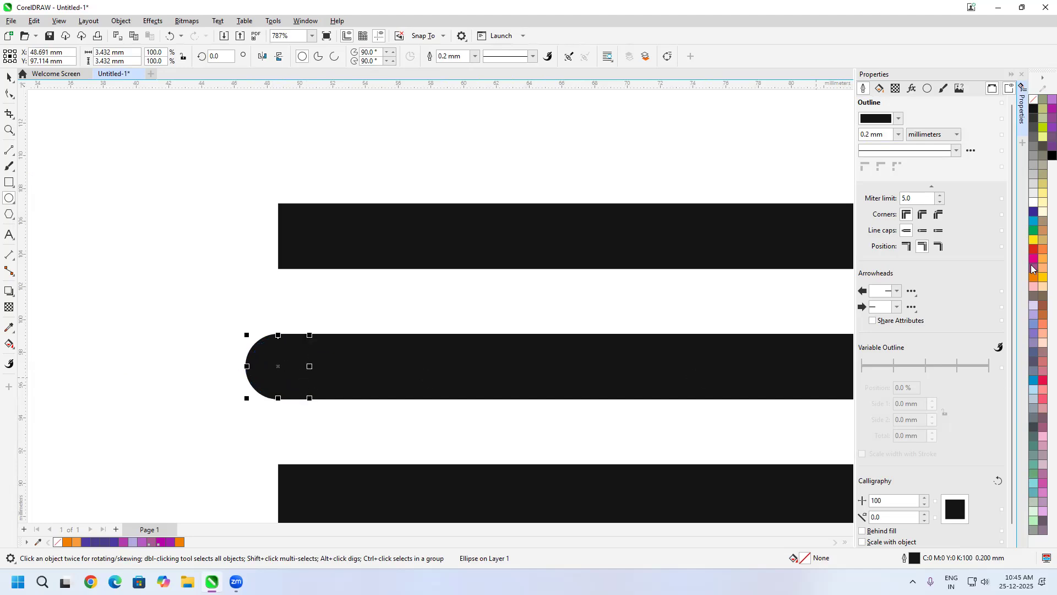
left_click(1034, 277)
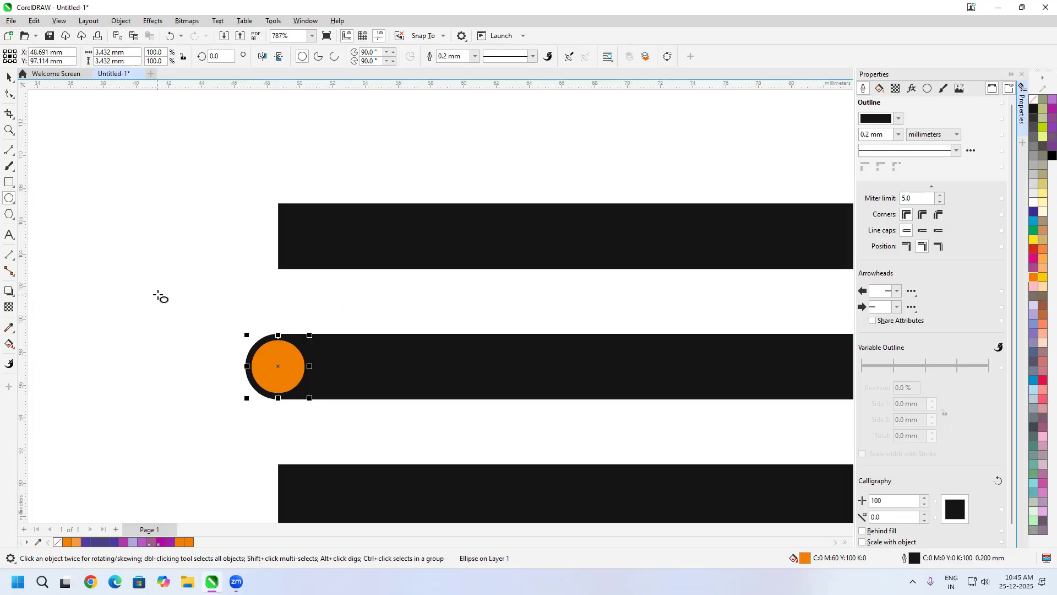
Set the orange circle's width and height to 4 mm and remove its outline.
left_click(127, 53)
type("4")
key("Tab")
type("4")
key("Return")
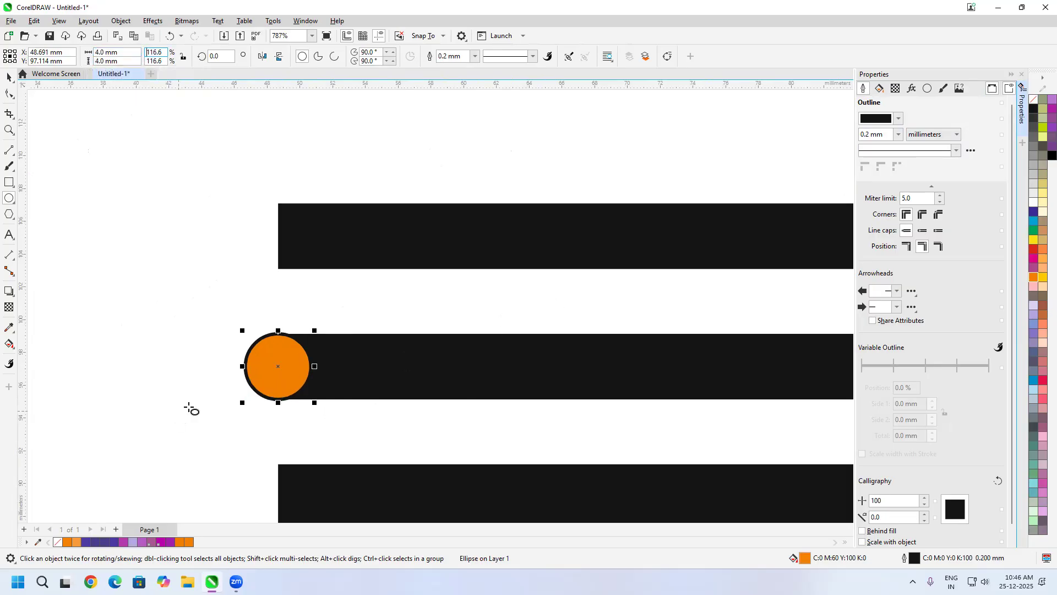
right_click(1034, 100)
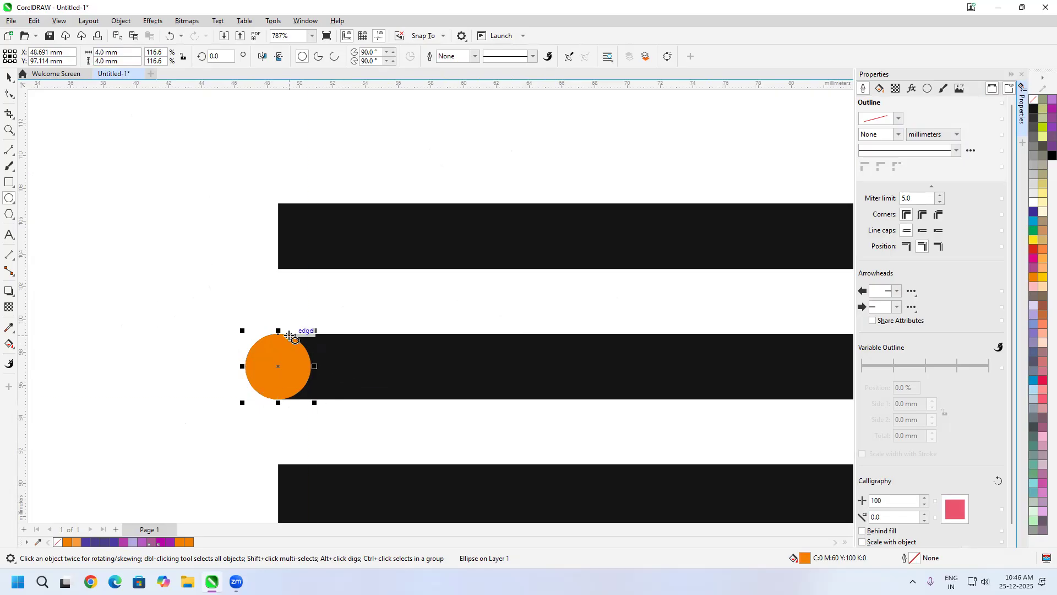
Compare the orange circle's size with the middle line's outline width and the shape of its round cap.
left_click(9, 77)
left_click(618, 280)
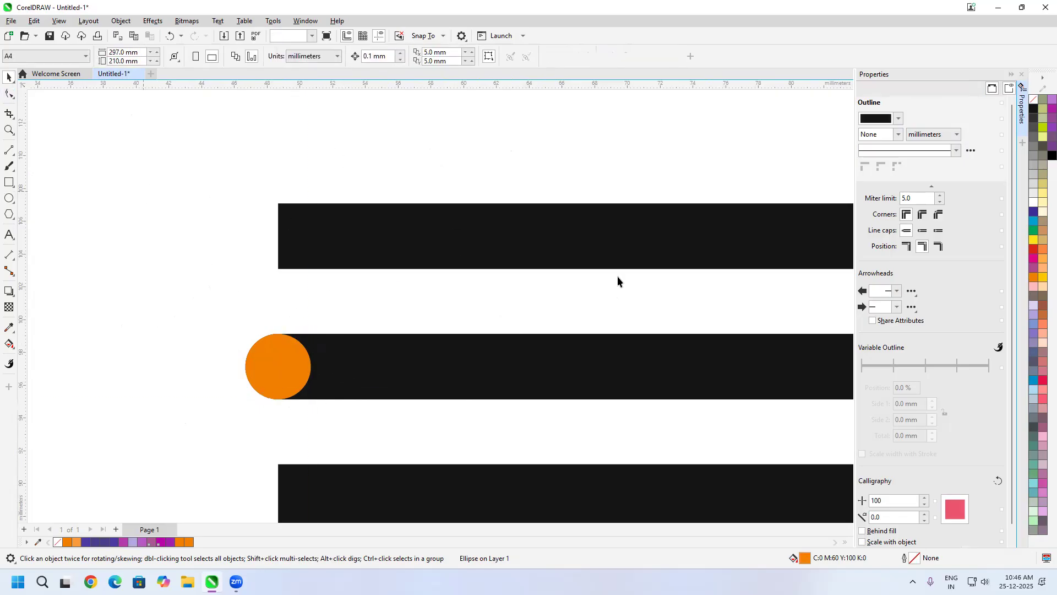
left_click(513, 368)
left_click(878, 133)
left_click_drag(888, 134, 811, 144)
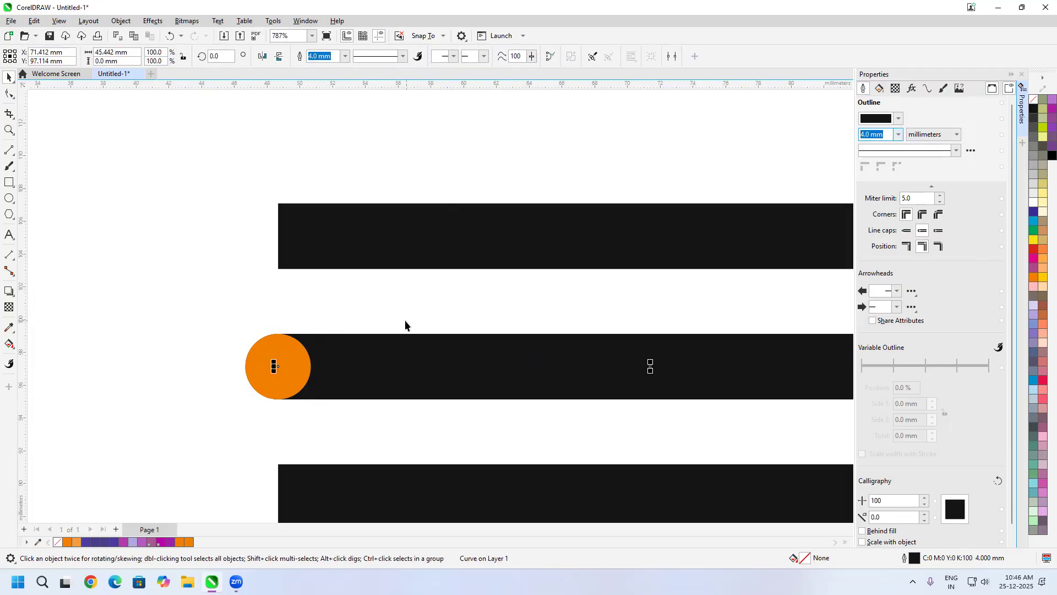
left_click(299, 367)
left_click(259, 343)
scroll(271, 391, "up", 3)
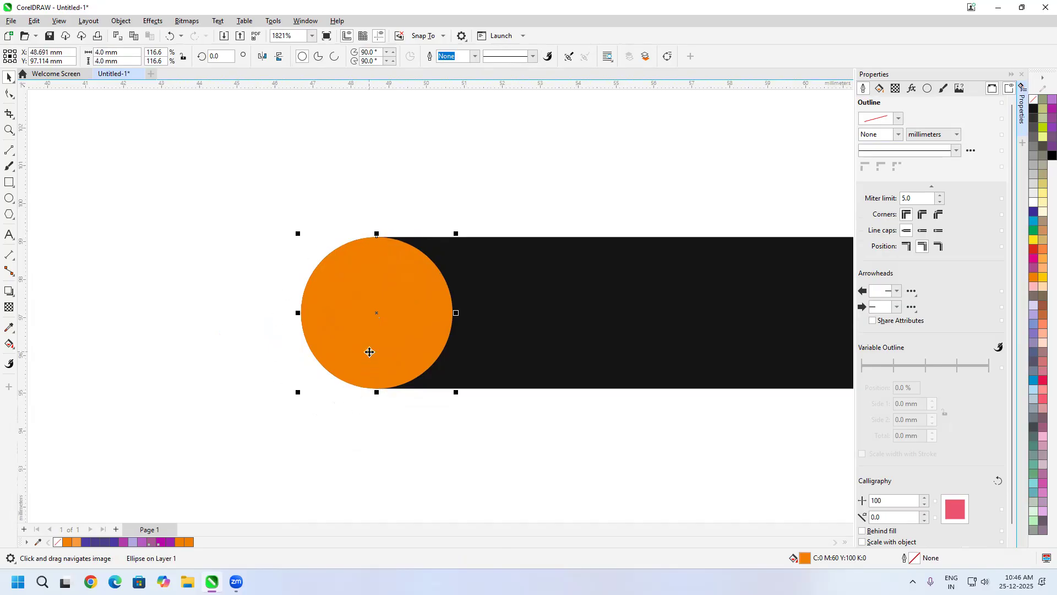
scroll(382, 349, "down", 5)
left_click_drag(548, 370, 488, 361)
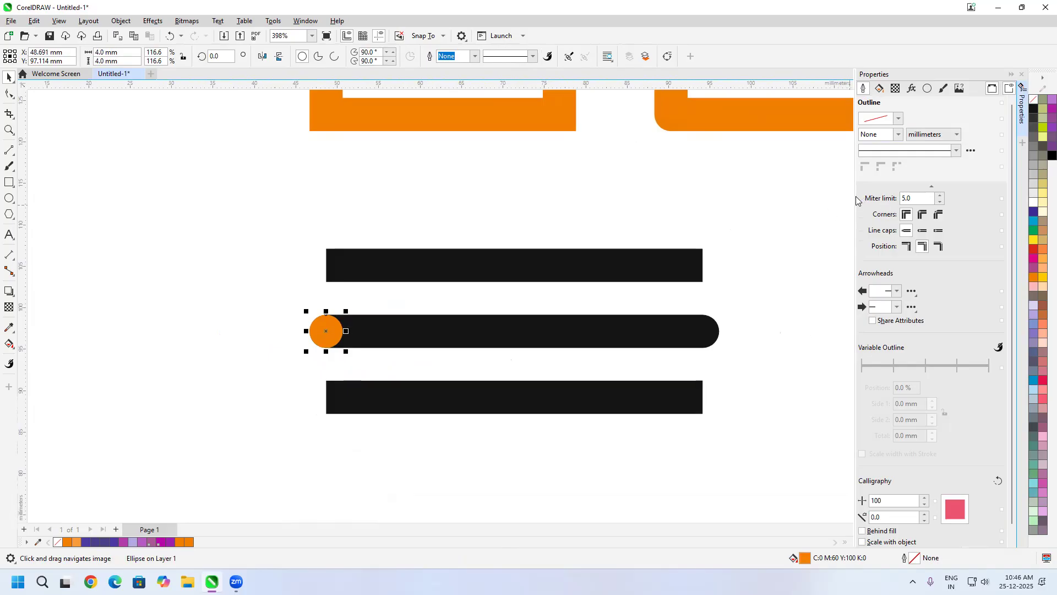
Move the orange circle off the line's end, delete it and select the round-capped line.
scroll(329, 330, "up", 1)
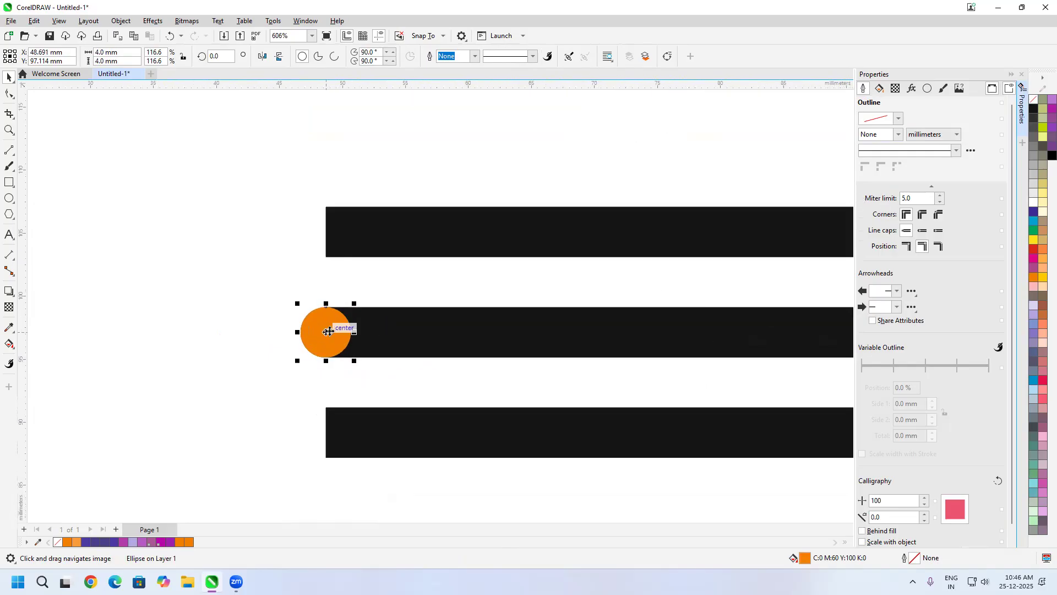
left_click_drag(329, 331, 196, 355)
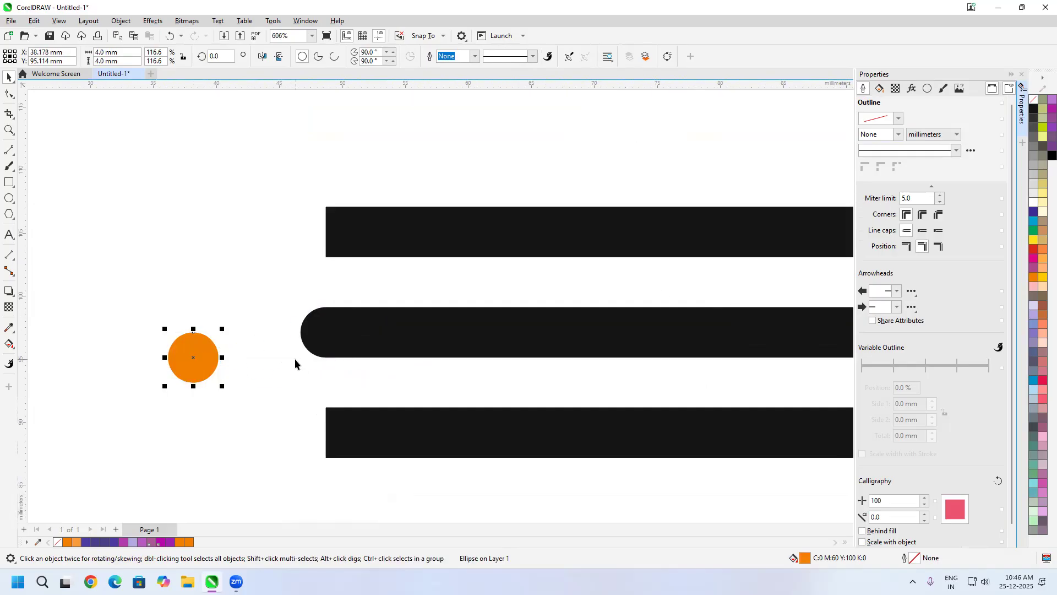
key("Delete")
left_click(413, 337)
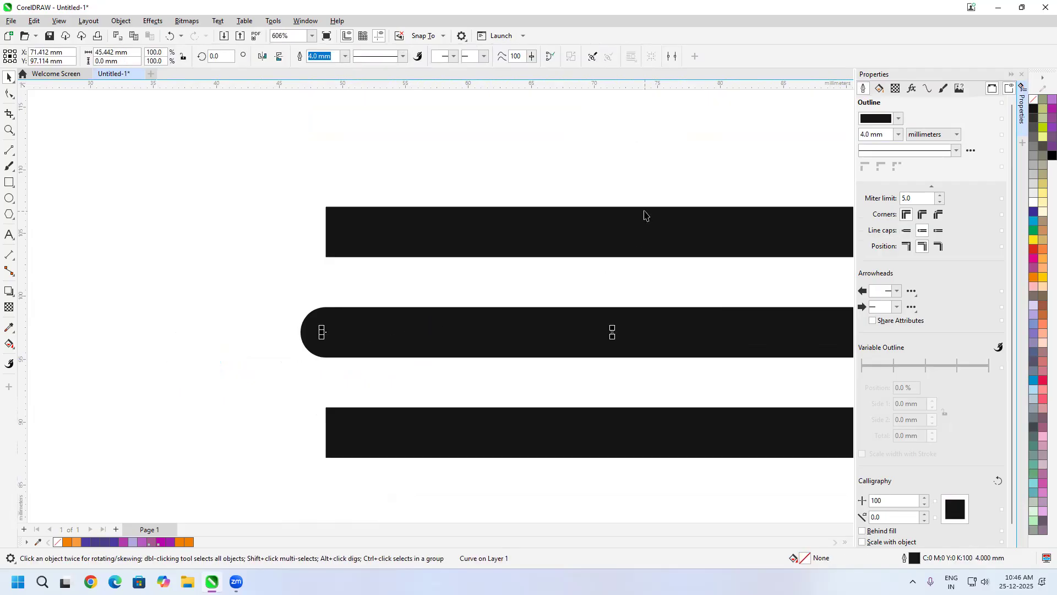
Copy the purple dashed line about 14 mm below itself and apply the round line cap to the copy.
left_click_drag(645, 214, 456, 302)
scroll(485, 352, "down", 1)
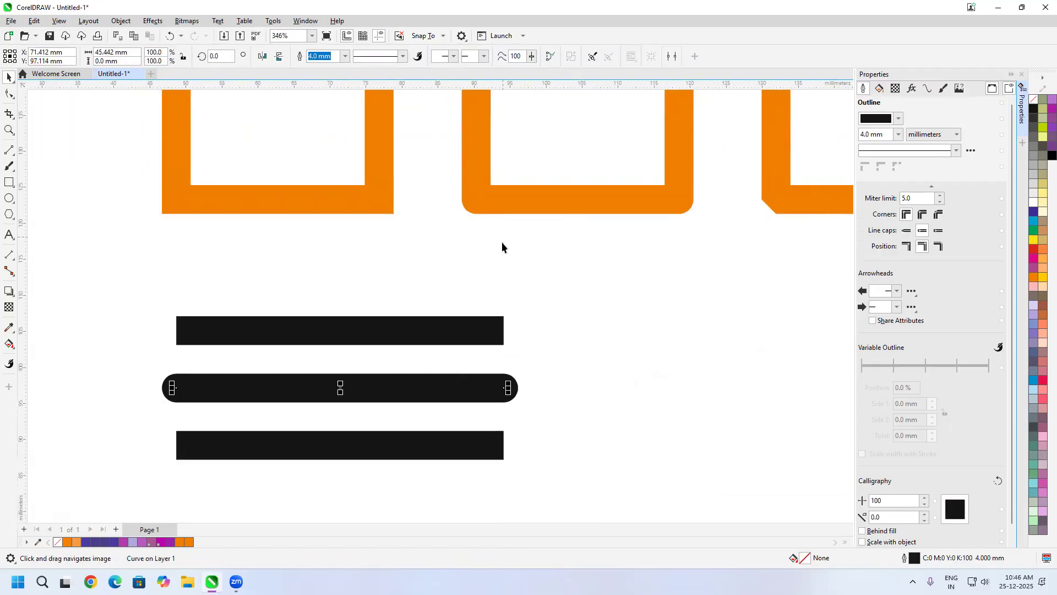
scroll(500, 382, "down", 1)
scroll(491, 413, "up", 3)
left_click(486, 308)
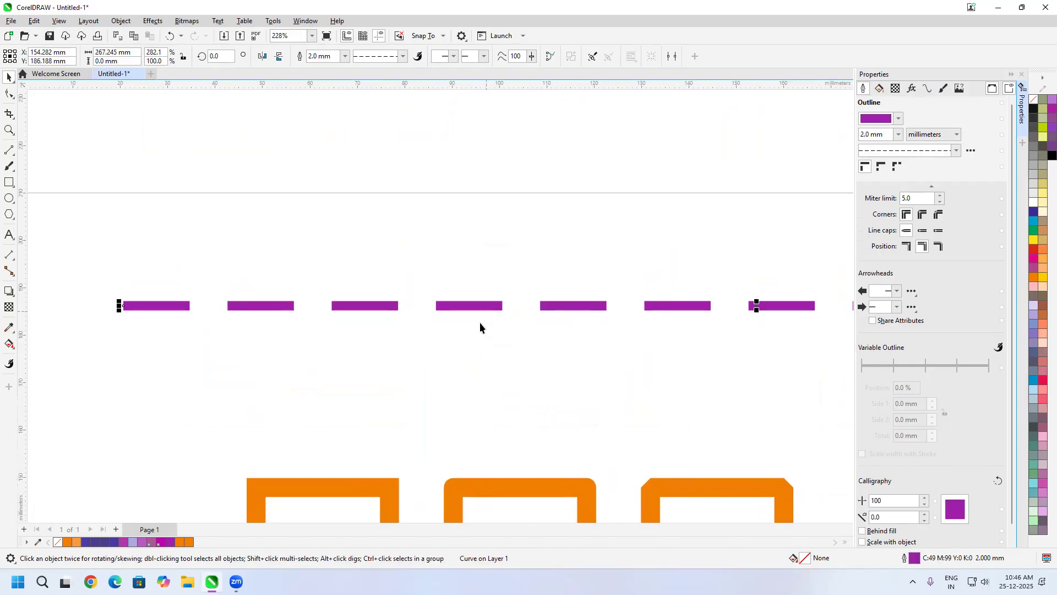
left_click_drag(487, 310, 486, 377)
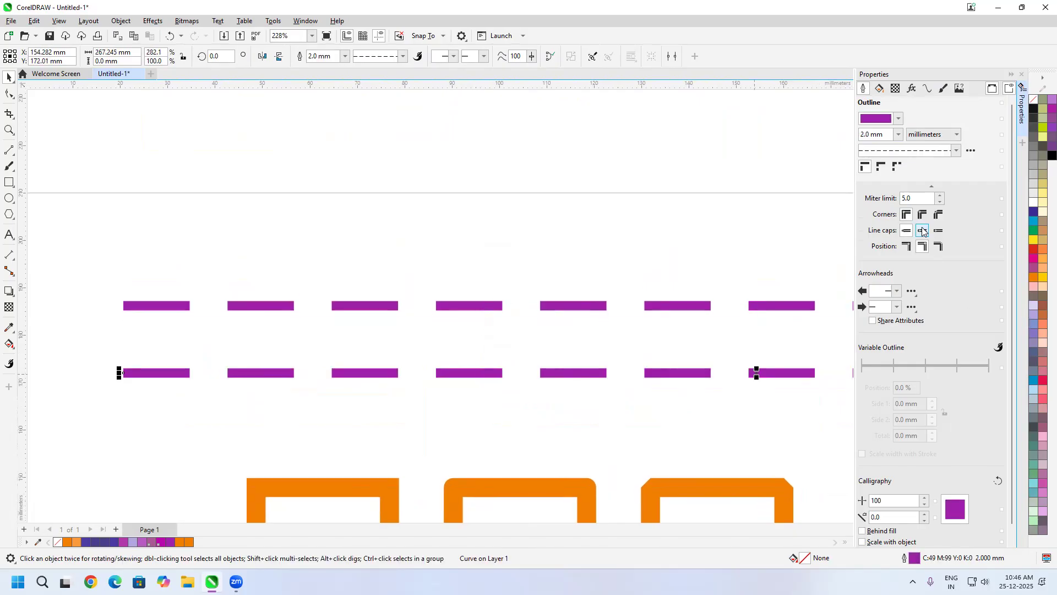
scroll(807, 364, "up", 2)
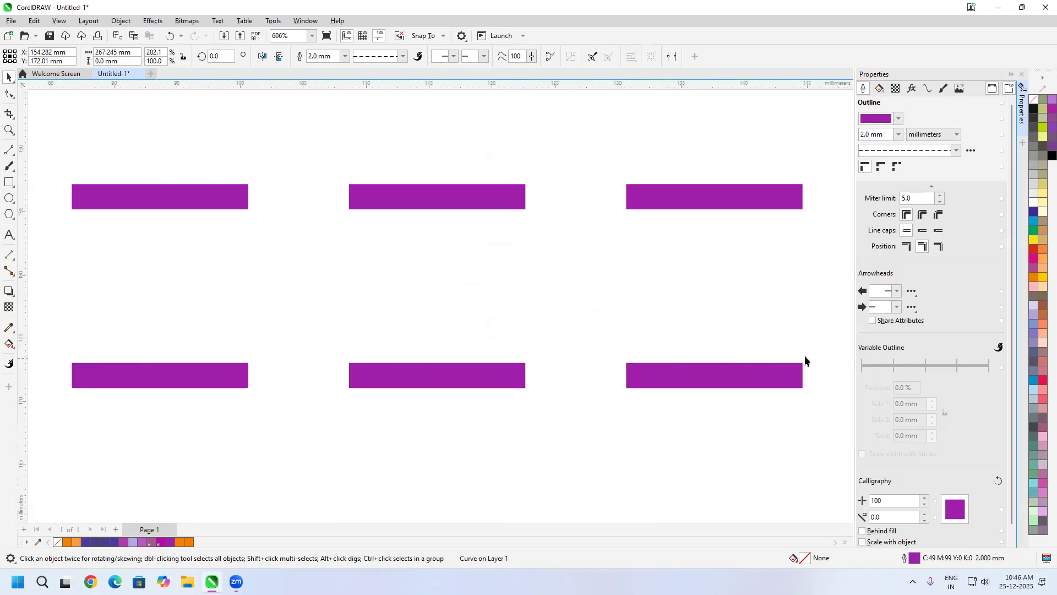
left_click(923, 232)
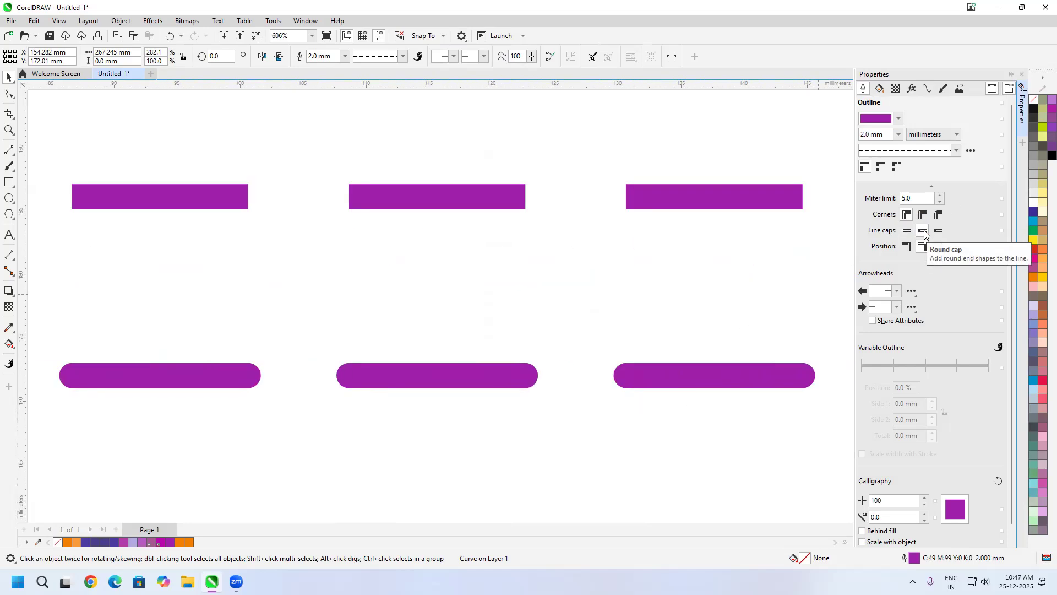
scroll(488, 341, "down", 3)
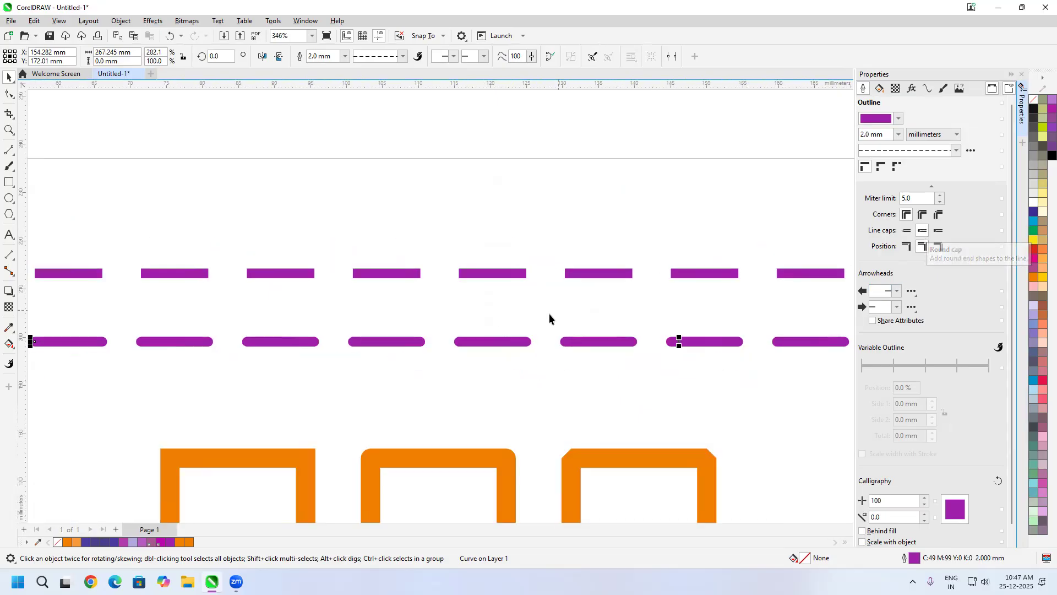
scroll(408, 318, "down", 1)
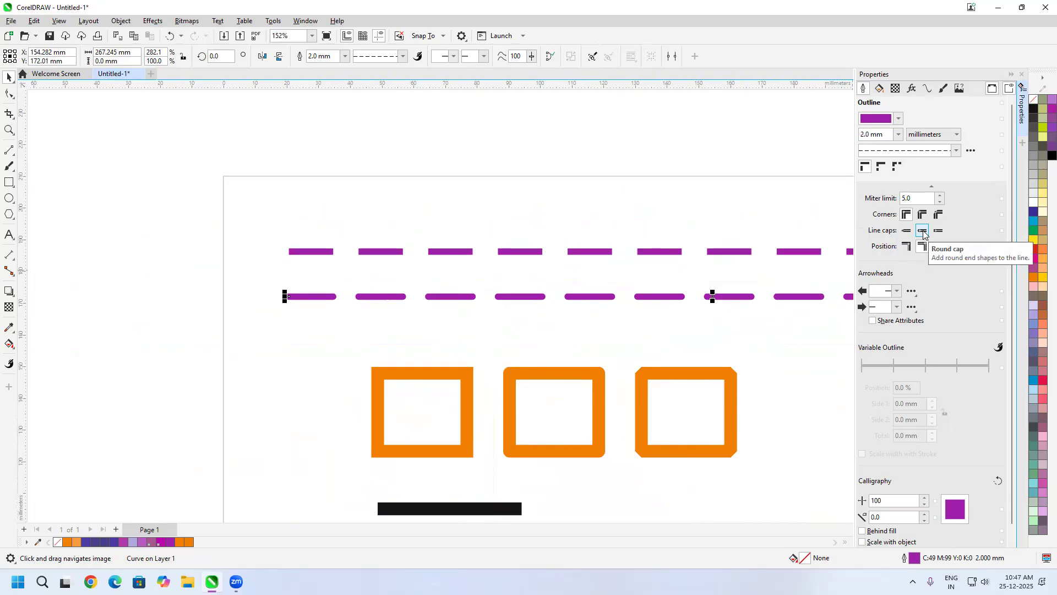
scroll(710, 299, "up", 1)
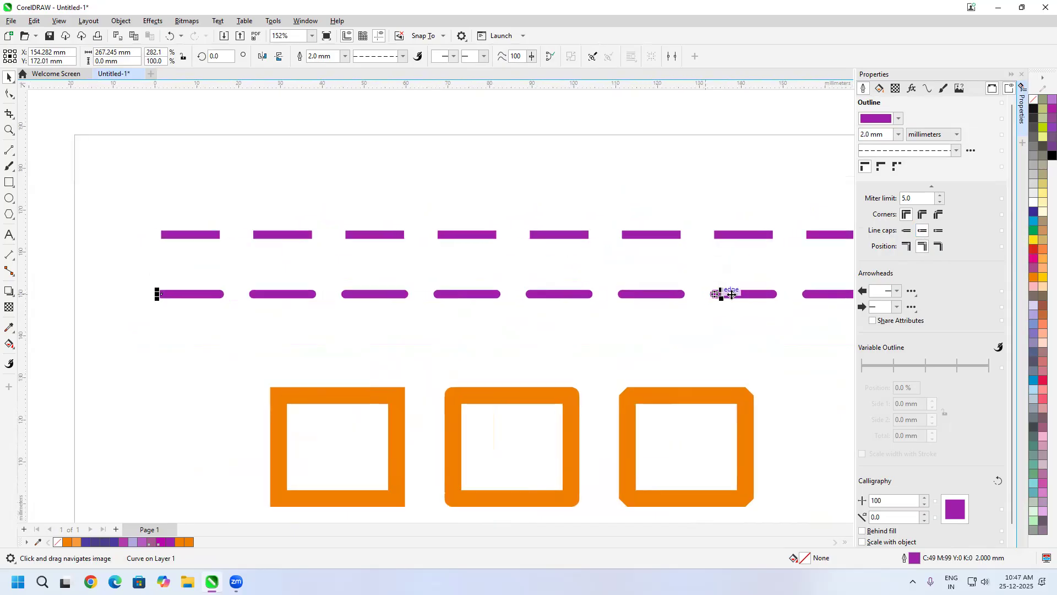
Select the lowest of the three black lines and apply the extended square line cap to it.
left_click_drag(749, 299, 666, 268)
scroll(668, 267, "down", 1)
scroll(696, 276, "down", 1)
left_click_drag(675, 229, 673, 298)
left_click(406, 427)
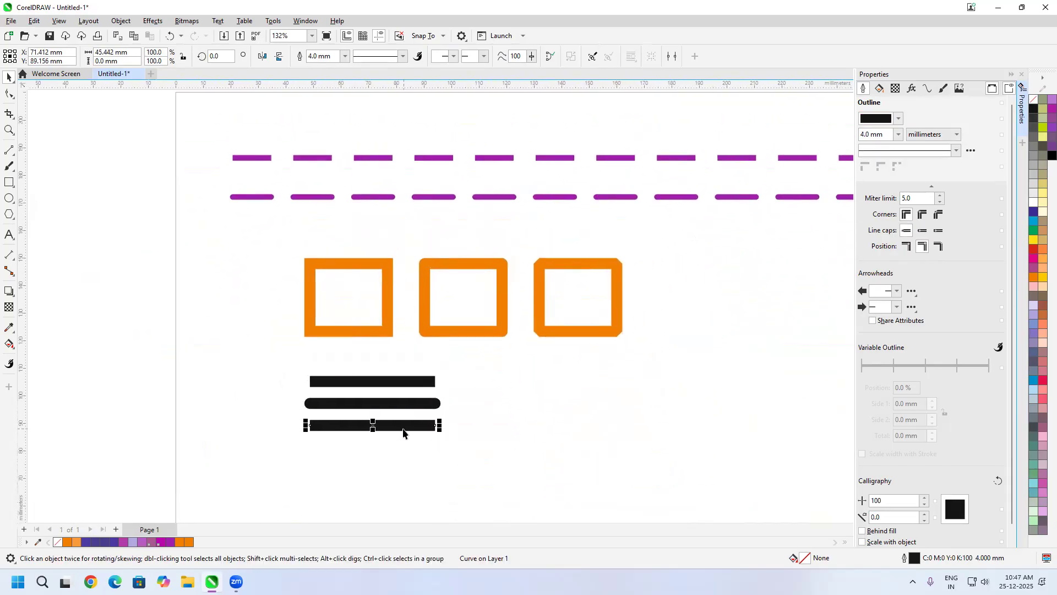
scroll(329, 428, "up", 2)
scroll(583, 420, "up", 1)
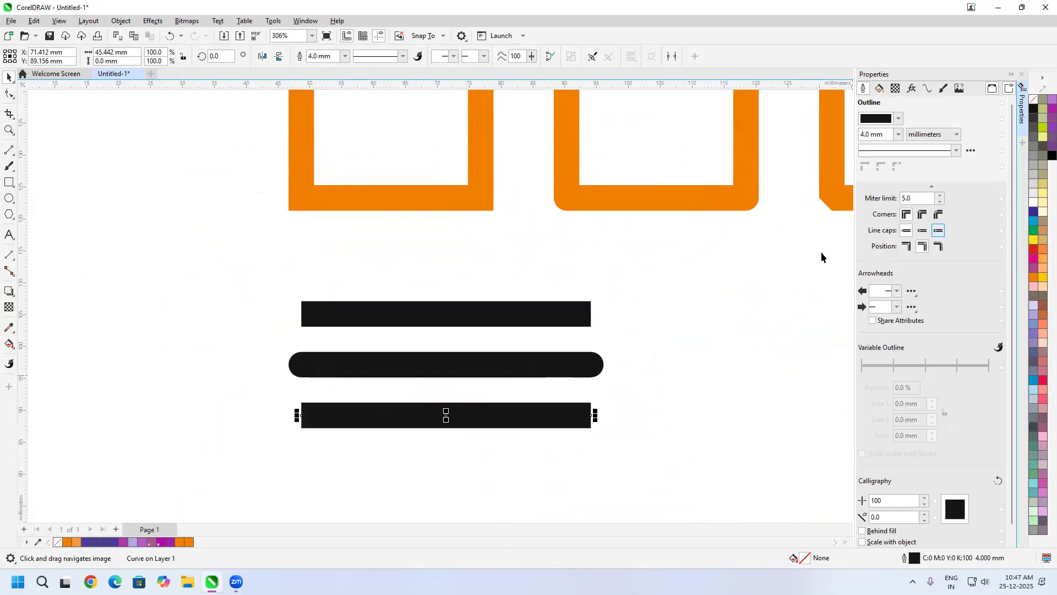
scroll(264, 435, "up", 2)
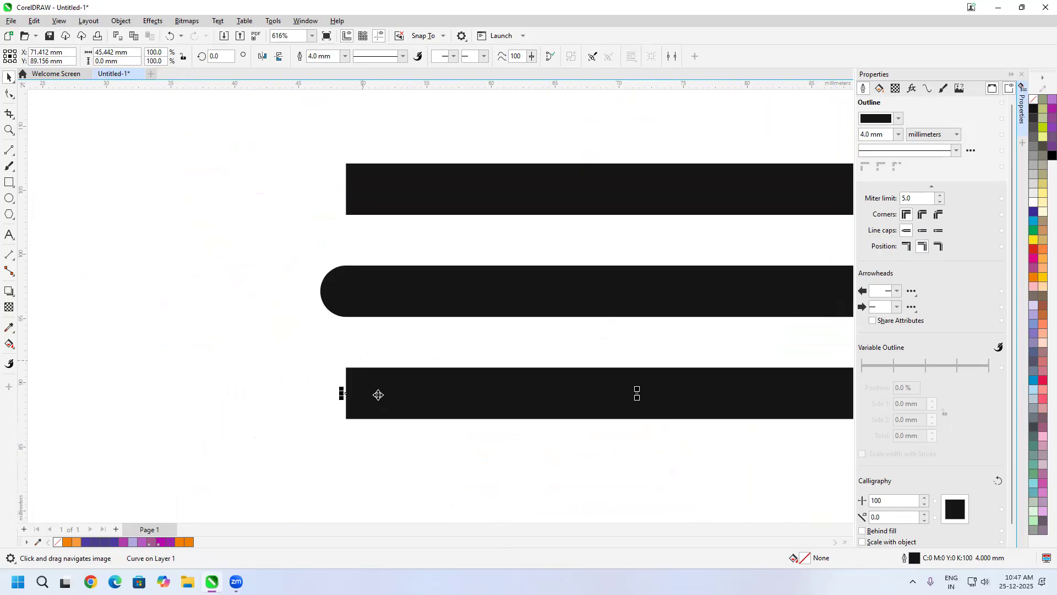
left_click(341, 392)
left_click(938, 231)
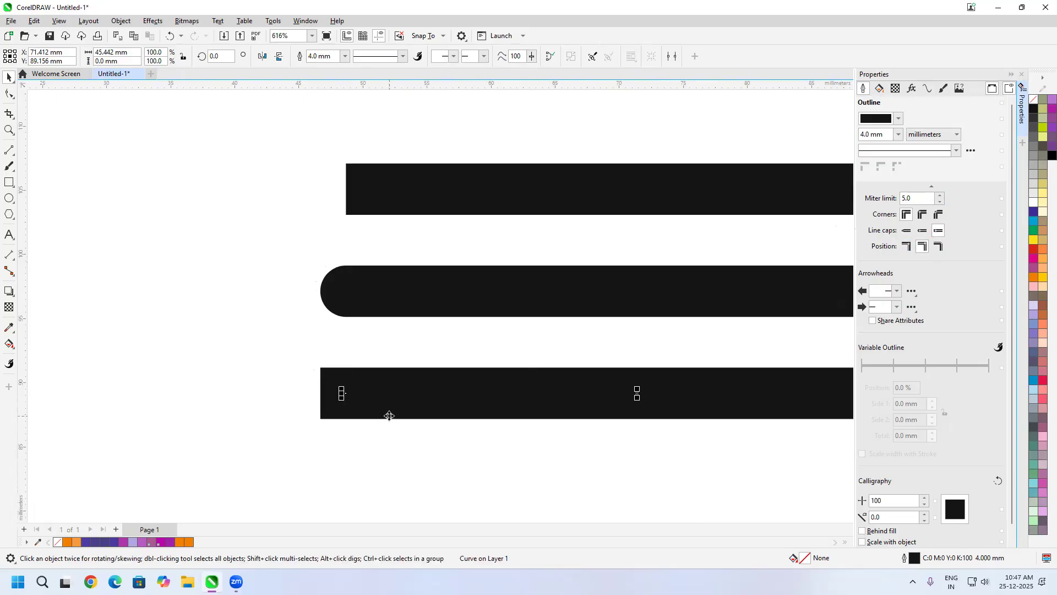
scroll(397, 404, "up", 1)
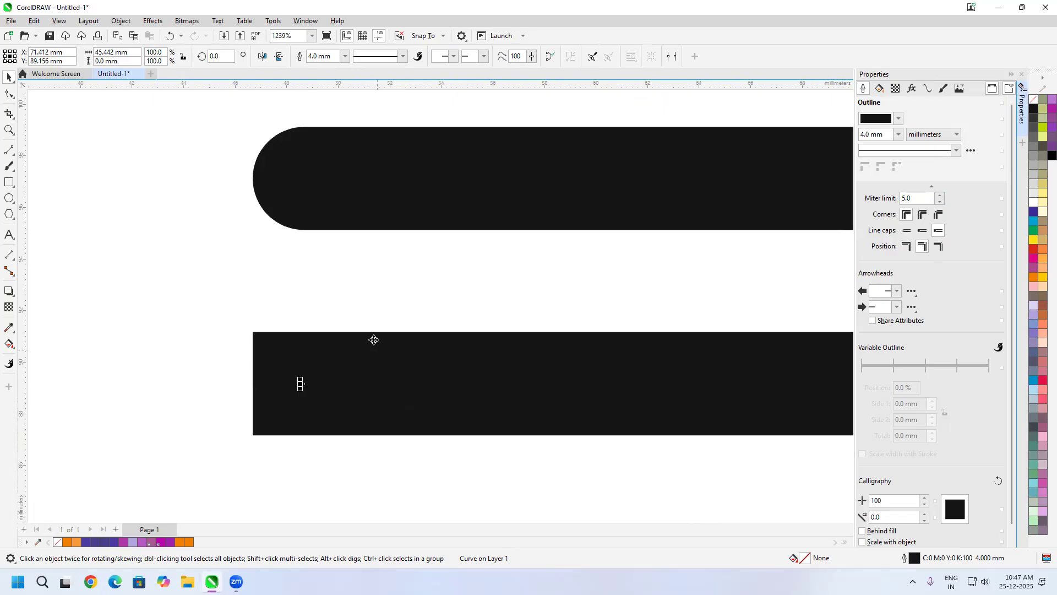
Copy the round-capped purple dashed line about 10 mm below itself and give the copy the extended square line cap.
scroll(314, 361, "down", 2)
scroll(520, 266, "down", 5)
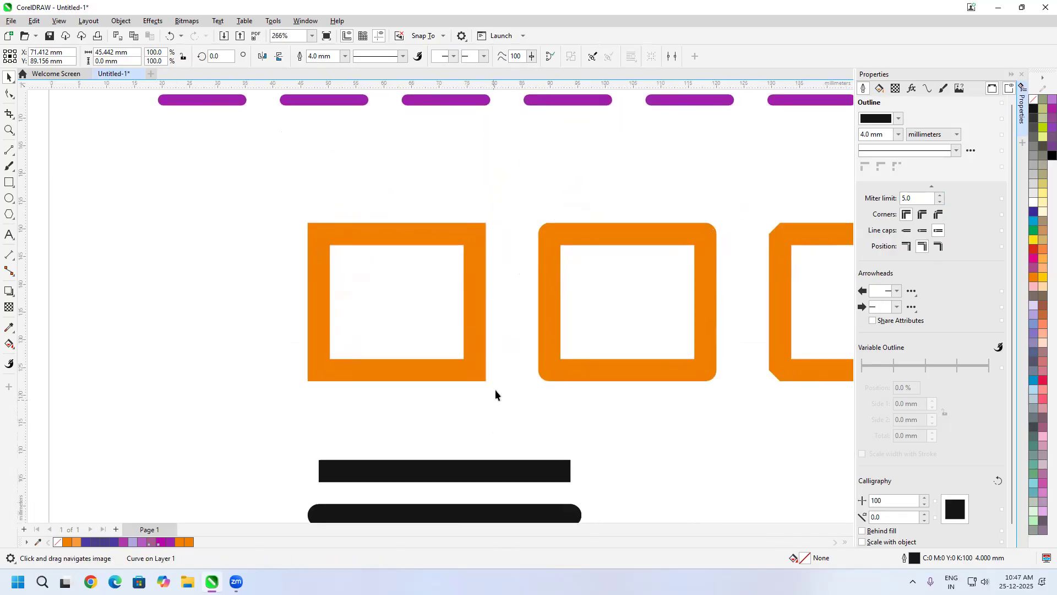
left_click_drag(534, 212, 535, 240)
left_click(939, 231)
scroll(725, 239, "up", 3)
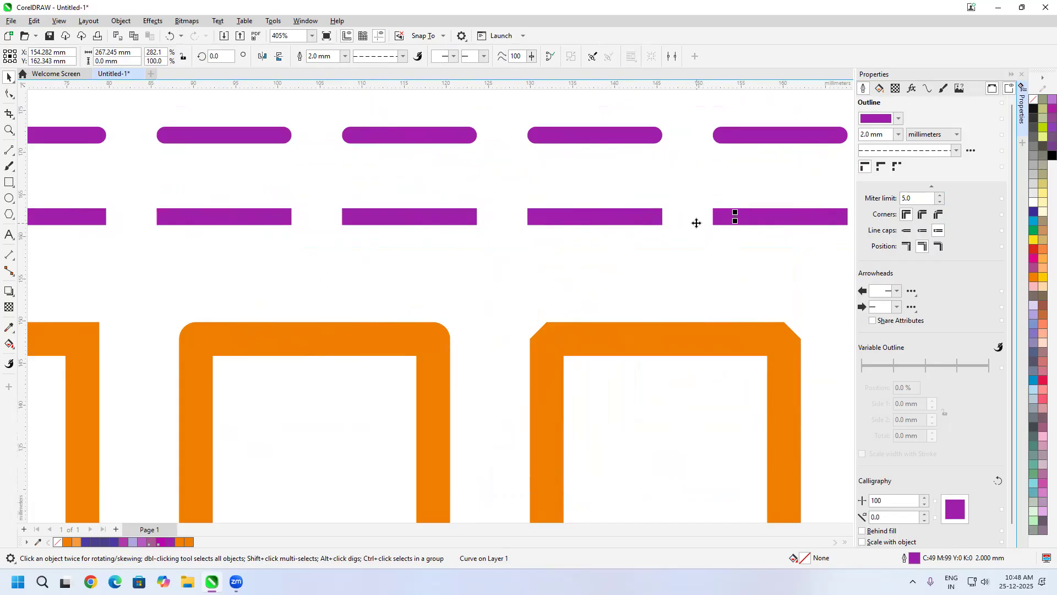
scroll(706, 239, "down", 3)
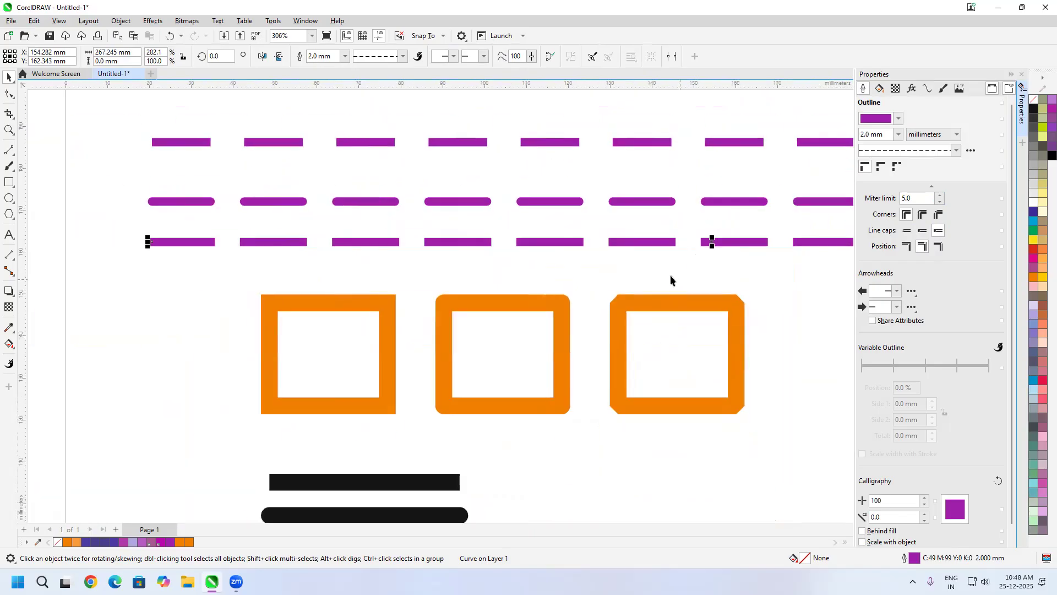
left_click_drag(661, 290, 655, 324)
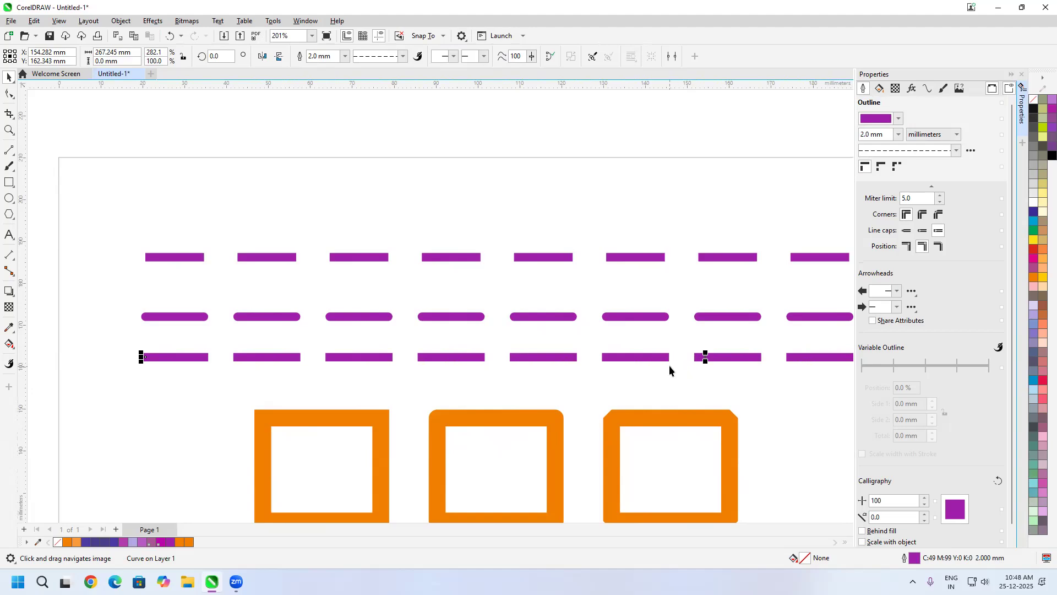
Copy the square-cornered orange rectangle below the black lines and duplicate it into a row of three, spaced about 43 mm apart.
left_click_drag(415, 472, 390, 259)
scroll(477, 368, "down", 3)
left_click_drag(443, 420, 456, 363)
scroll(465, 364, "down", 1)
key("space")
left_click(367, 270)
left_click_drag(393, 269, 396, 451)
scroll(380, 462, "up", 2)
left_click_drag(465, 446, 600, 385)
key("ctrl+d")
scroll(494, 401, "down", 1)
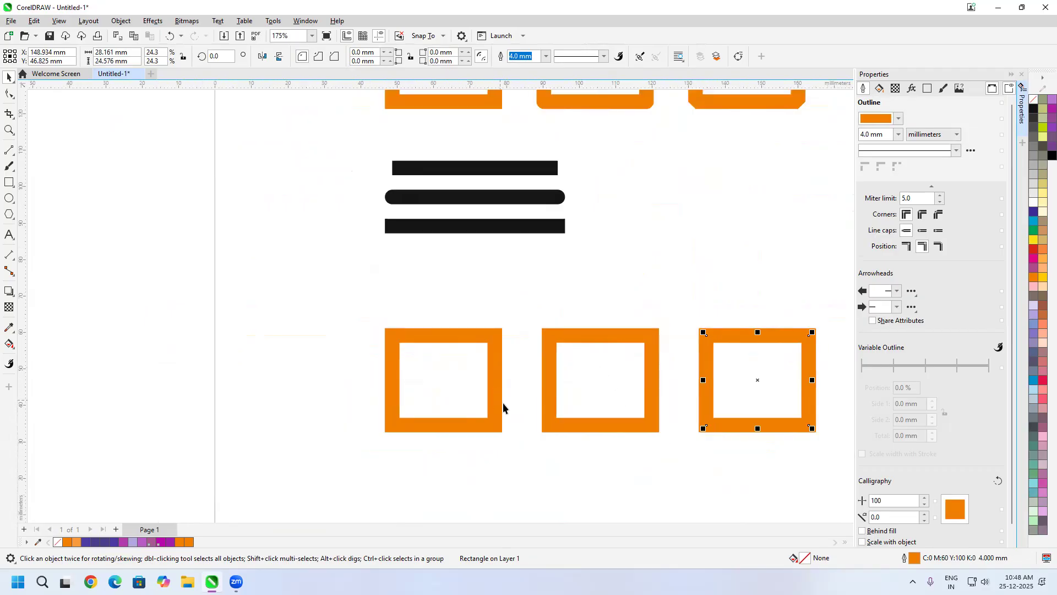
Set the outline position of the first rectangle in the lower row to outside.
left_click(493, 410)
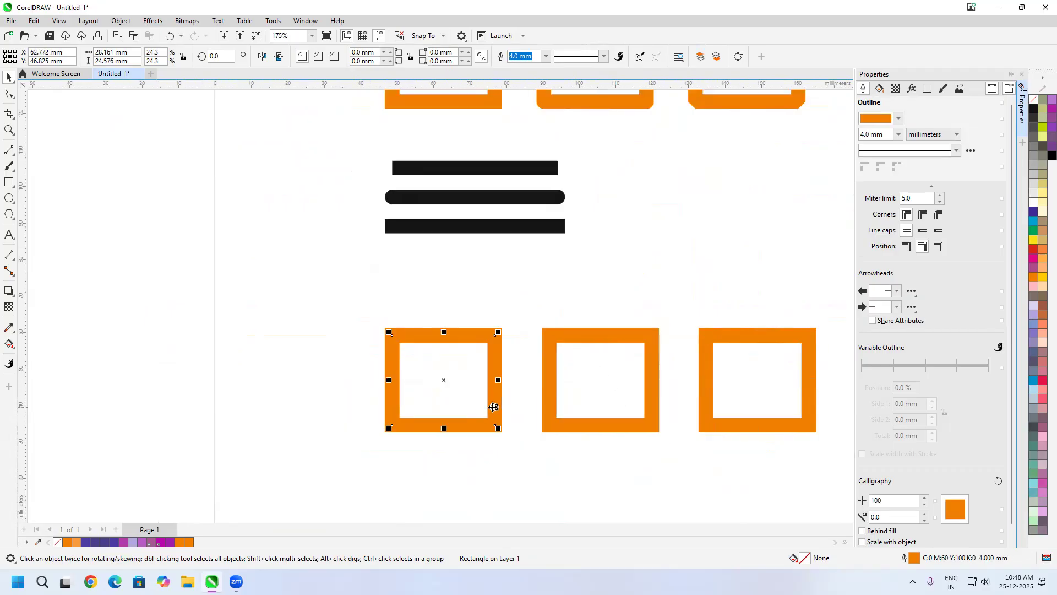
left_click(906, 248)
scroll(498, 333, "up", 4)
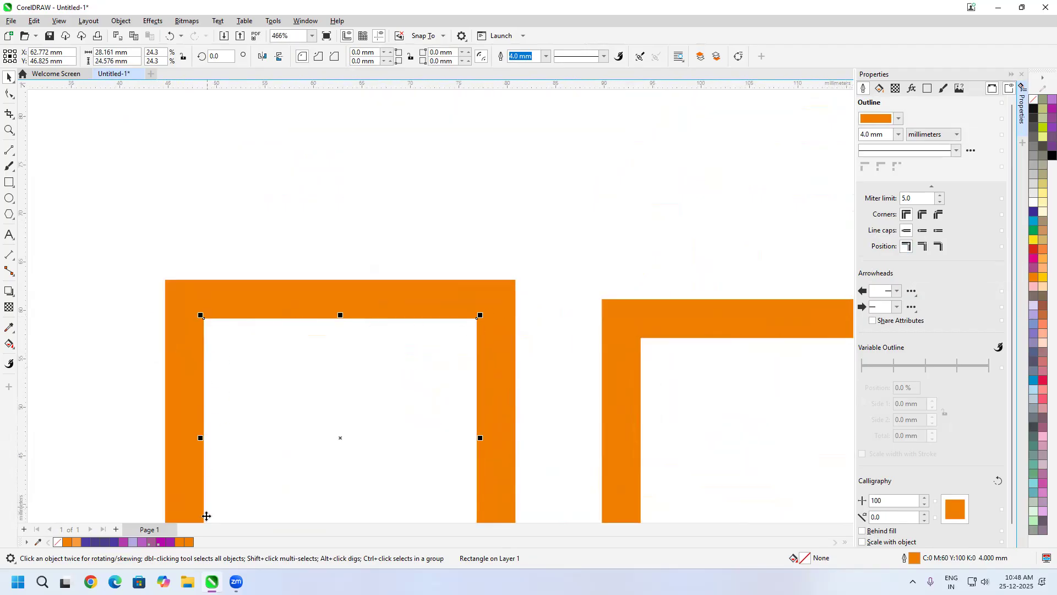
scroll(437, 362, "down", 2)
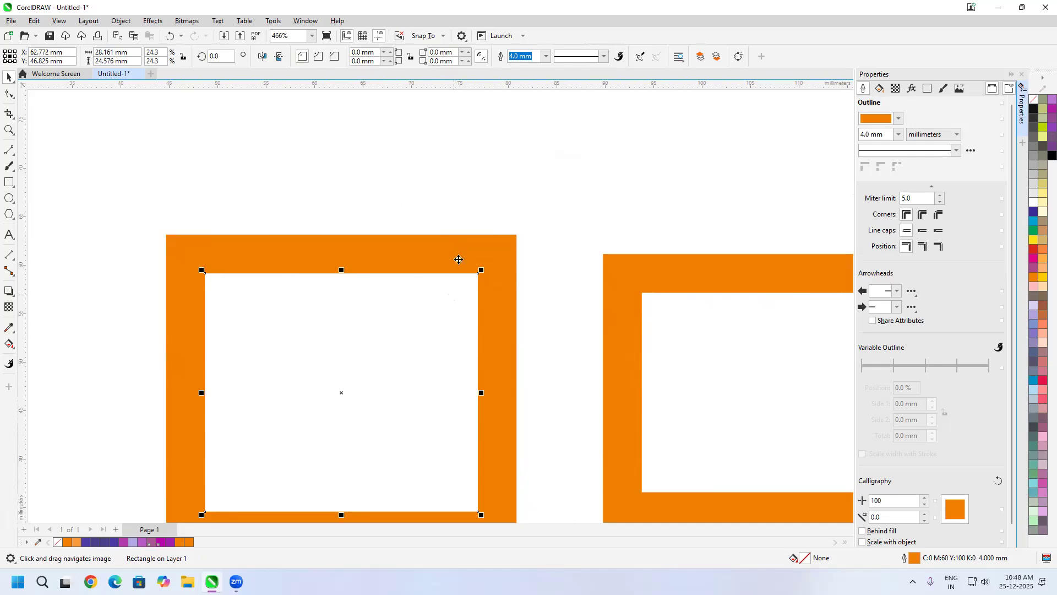
Check the middle rectangle's centred outline position and set the third rectangle's outline position to inside.
left_click(514, 263)
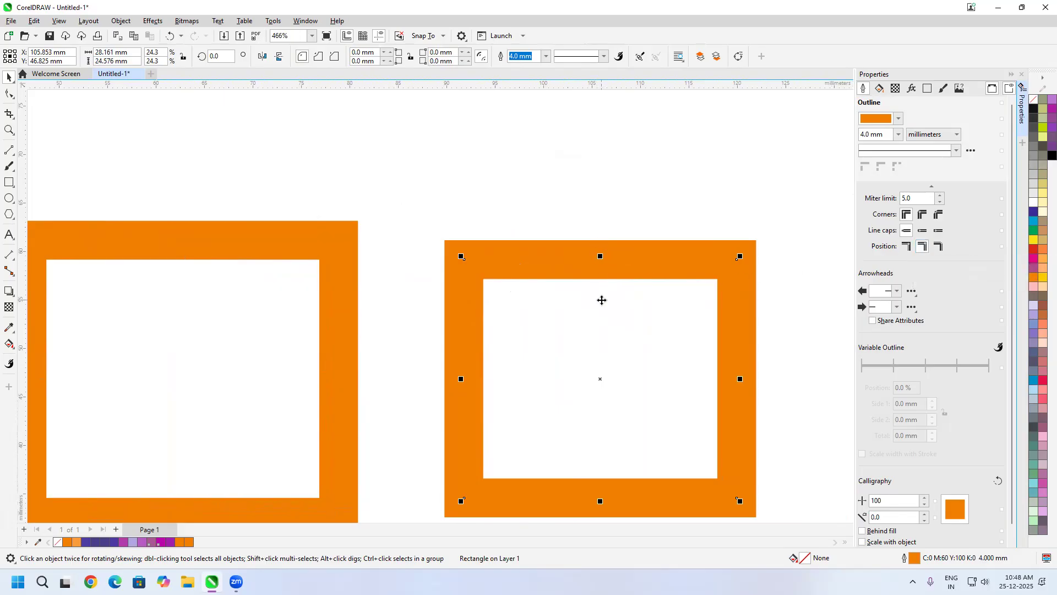
left_click_drag(848, 330, 419, 331)
scroll(423, 331, "down", 1)
left_click(480, 285)
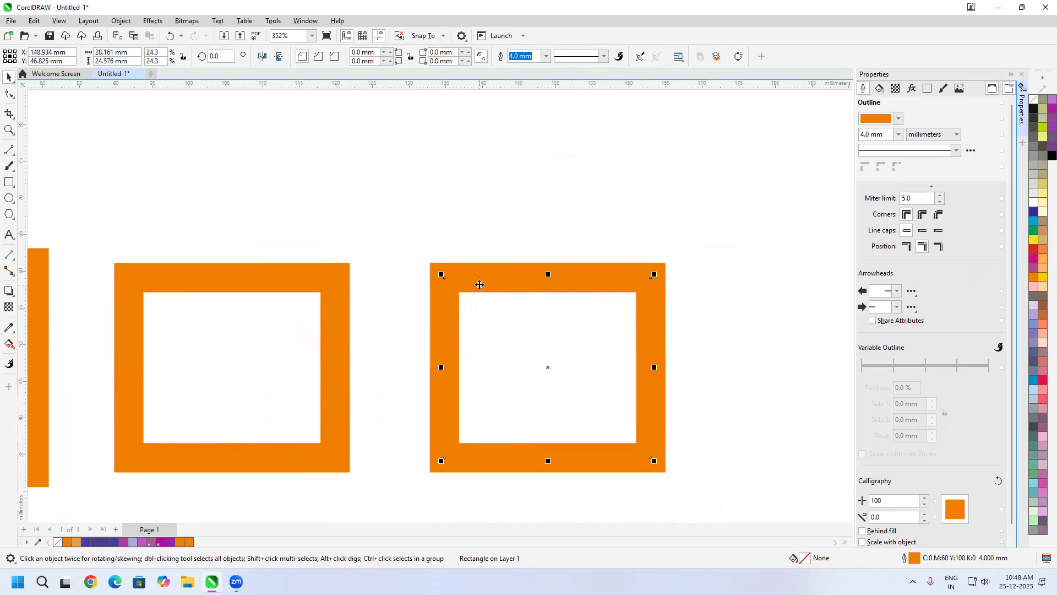
left_click(939, 247)
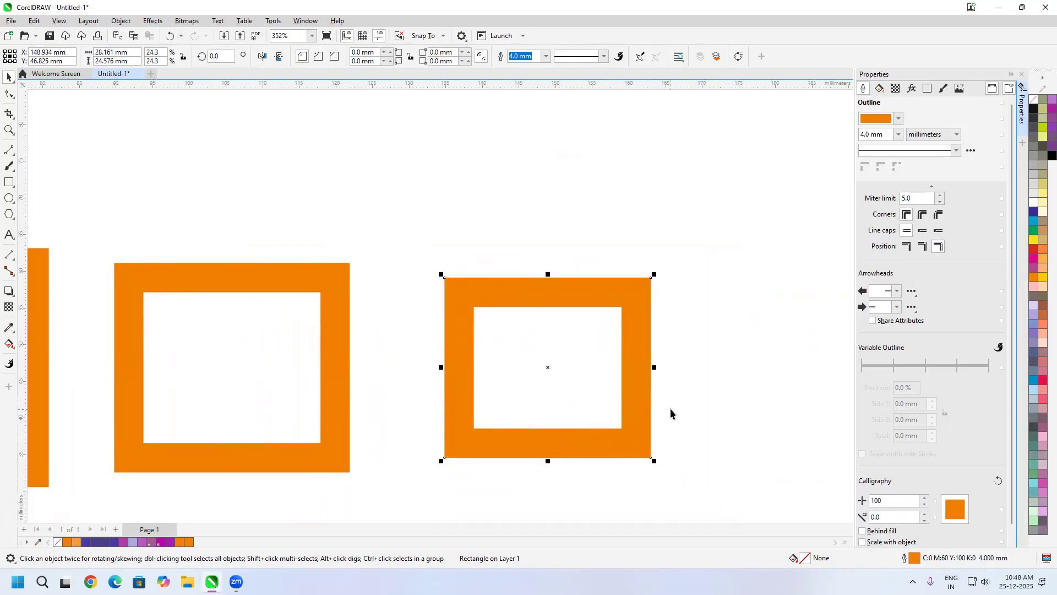
Compare how the outside, centred and inside outlines sit against the path of the three lower rectangles.
scroll(584, 339, "down", 5)
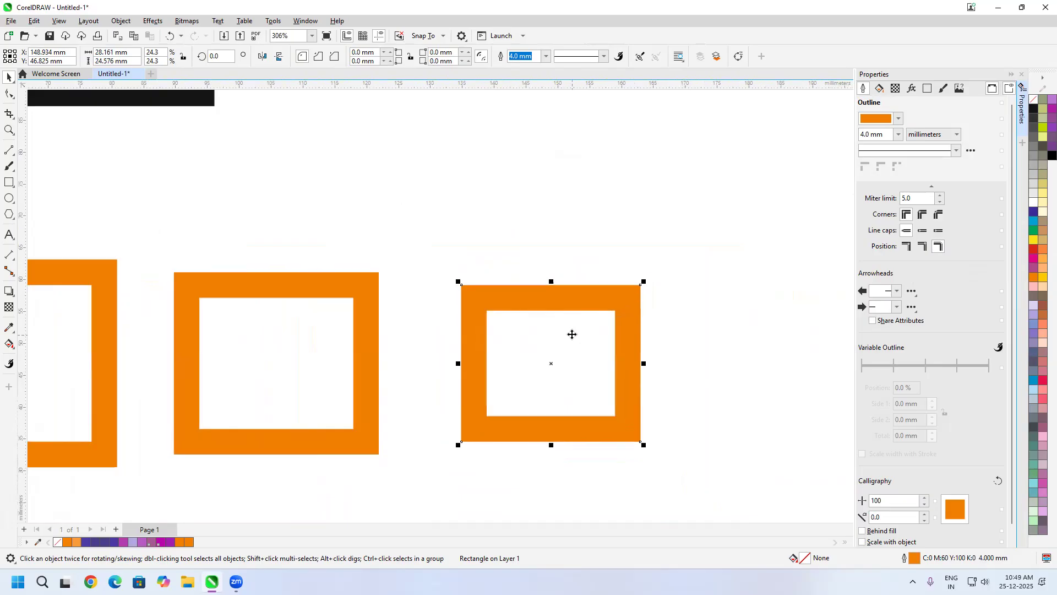
left_click_drag(406, 379, 530, 367)
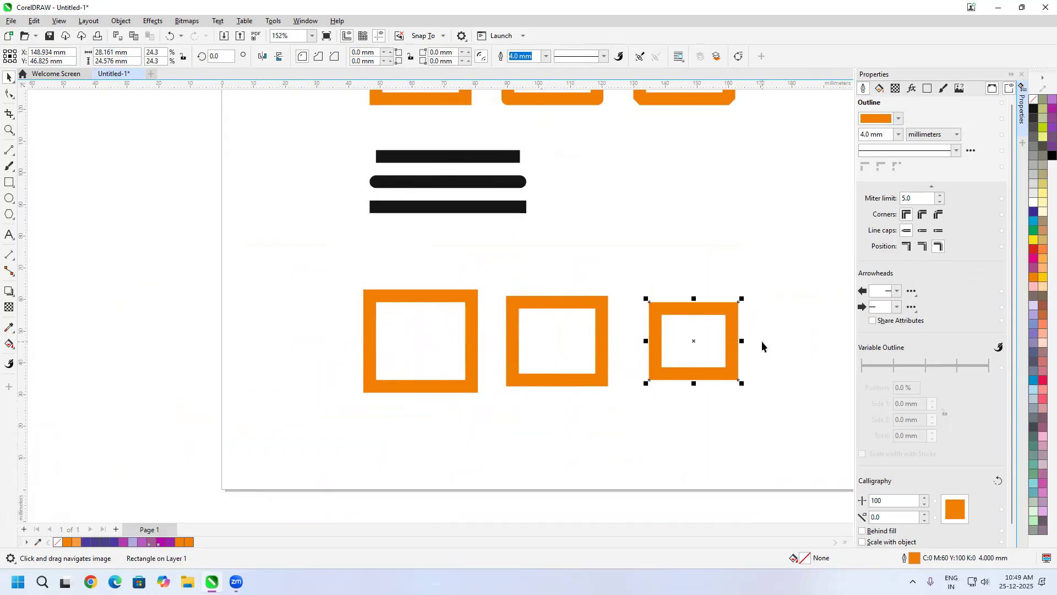
left_click(473, 308)
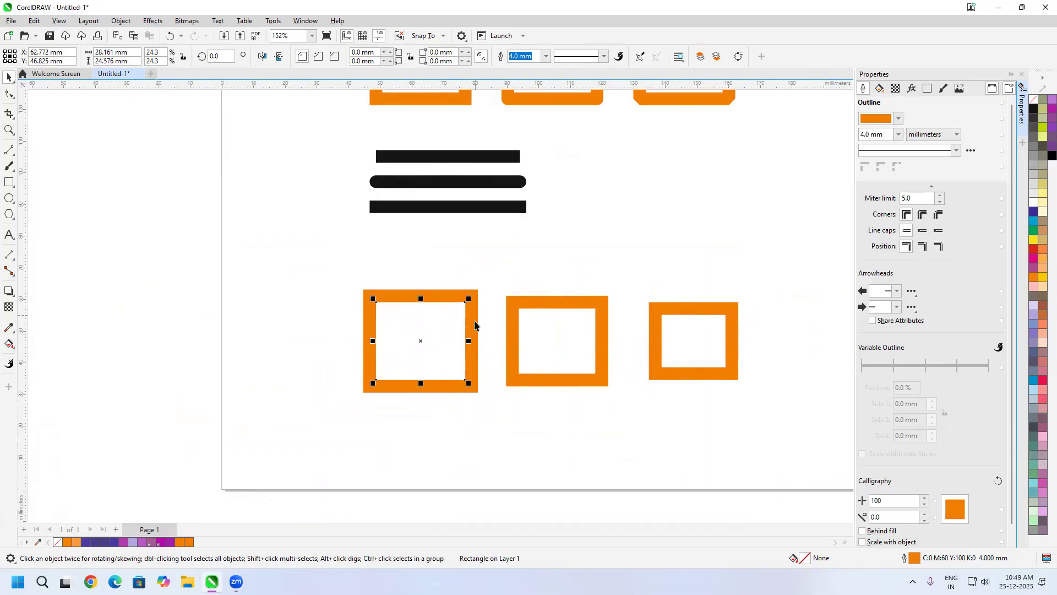
scroll(467, 302, "up", 1)
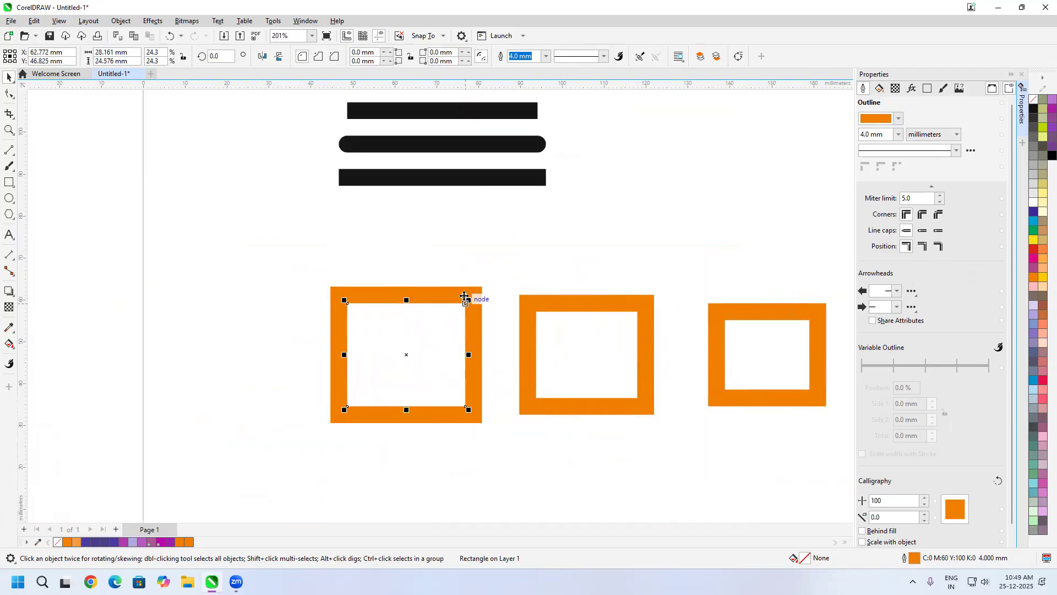
left_click(551, 308)
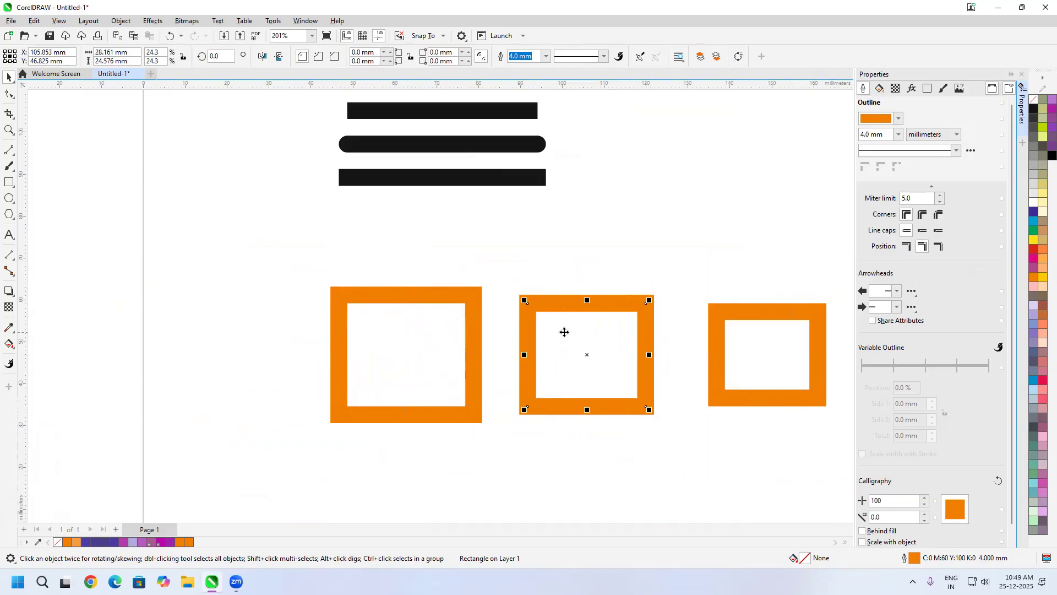
scroll(522, 303, "up", 2)
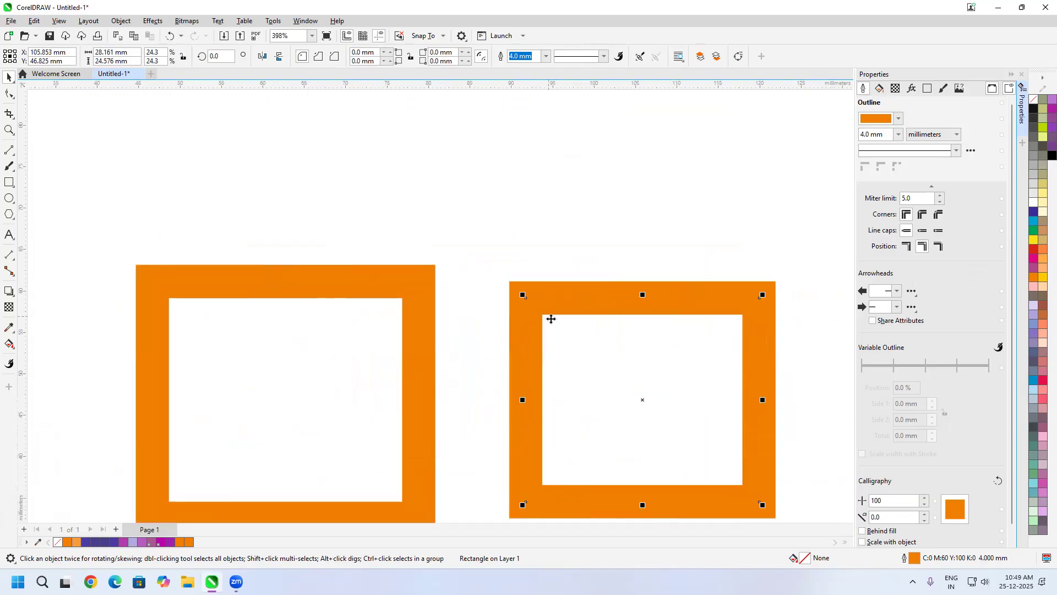
scroll(378, 395, "down", 2)
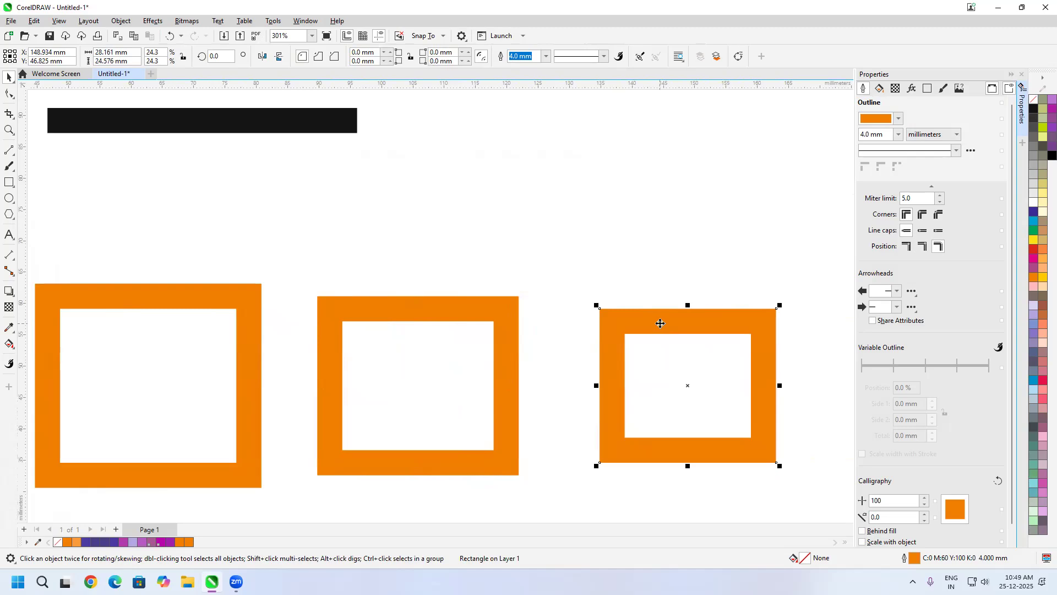
scroll(661, 323, "down", 6)
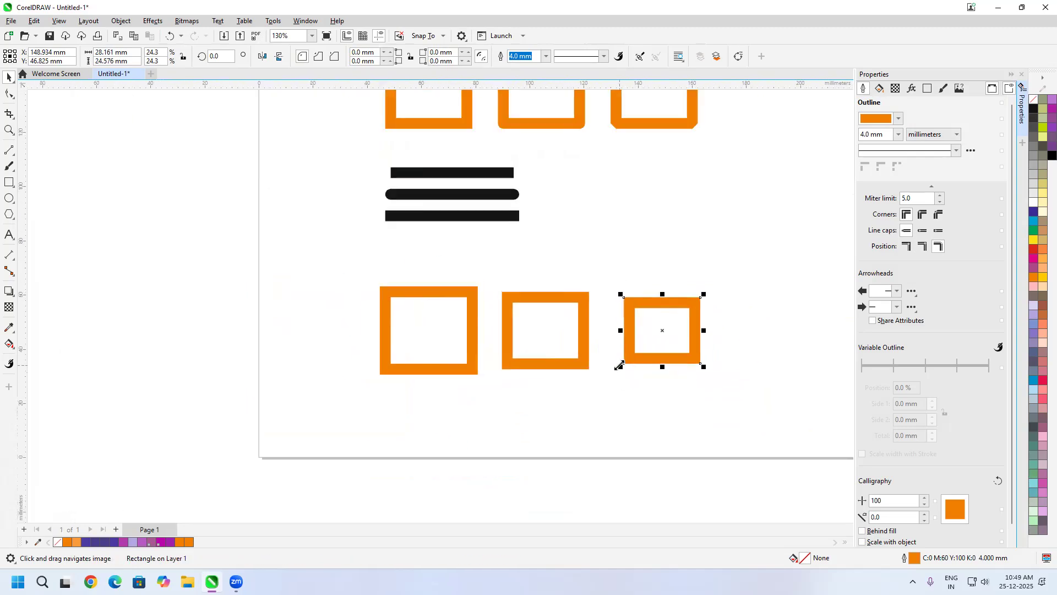
Copy the lowest purple dashed line to below the lower row of rectangles, about 149 mm further down near the page's edge.
left_click_drag(654, 361, 464, 395)
scroll(465, 394, "down", 2)
left_click_drag(439, 266, 419, 350)
left_click(507, 193)
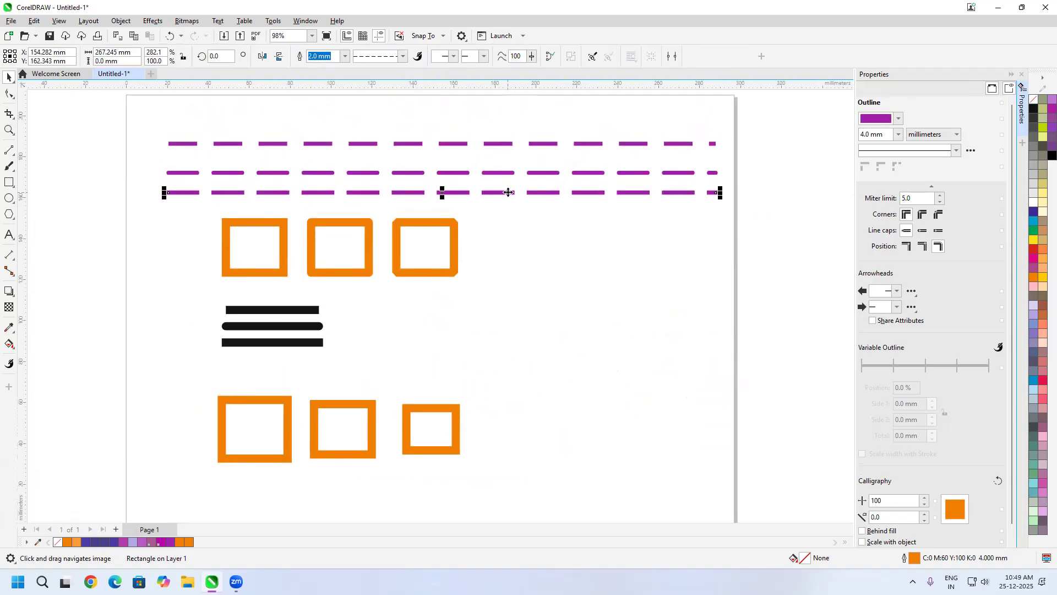
left_click_drag(506, 193, 509, 503)
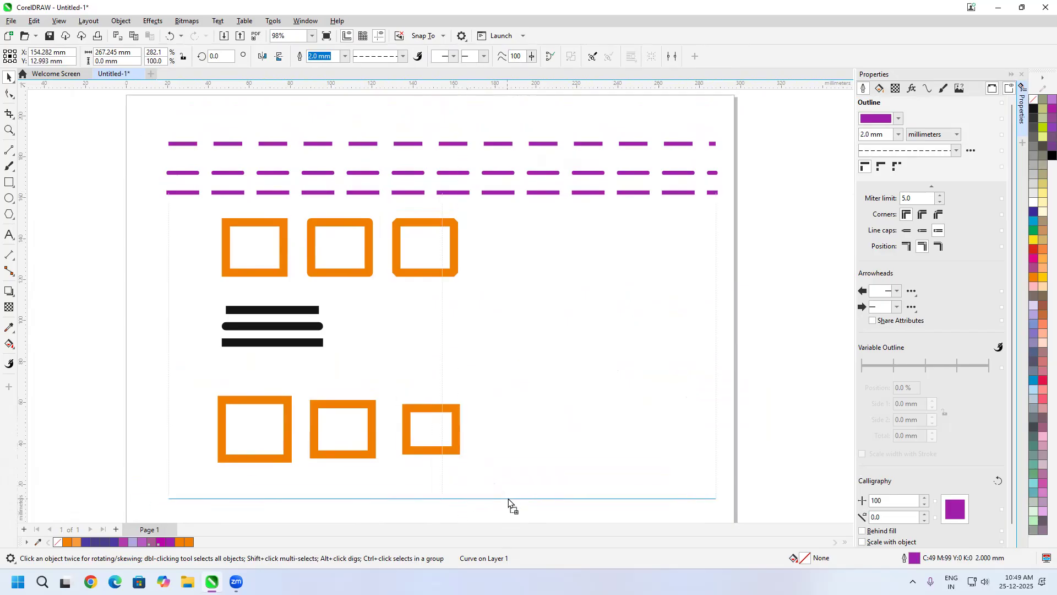
left_click_drag(508, 498, 508, 498)
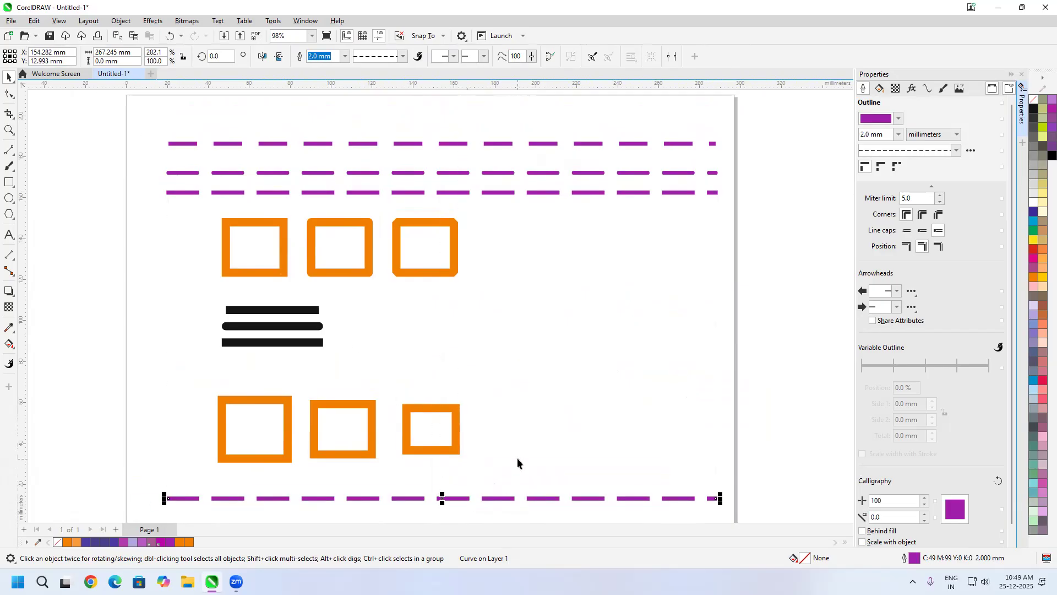
scroll(485, 407, "down", 1)
scroll(551, 386, "down", 1)
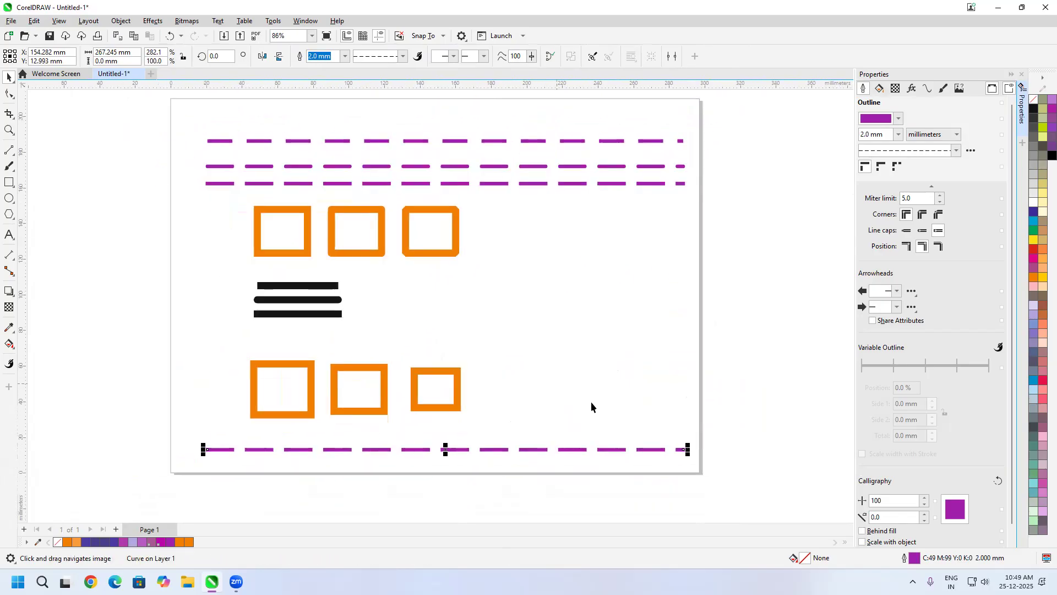
scroll(620, 428, "down", 1)
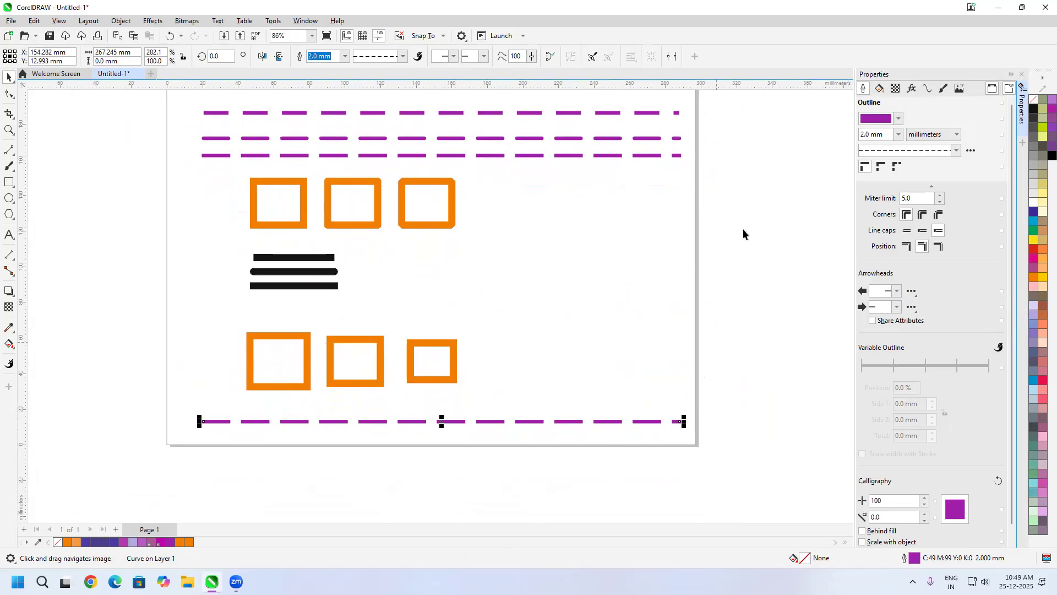
Change the copied purple line's style to solid and shorten it from its right end to about 169 mm.
left_click(955, 155)
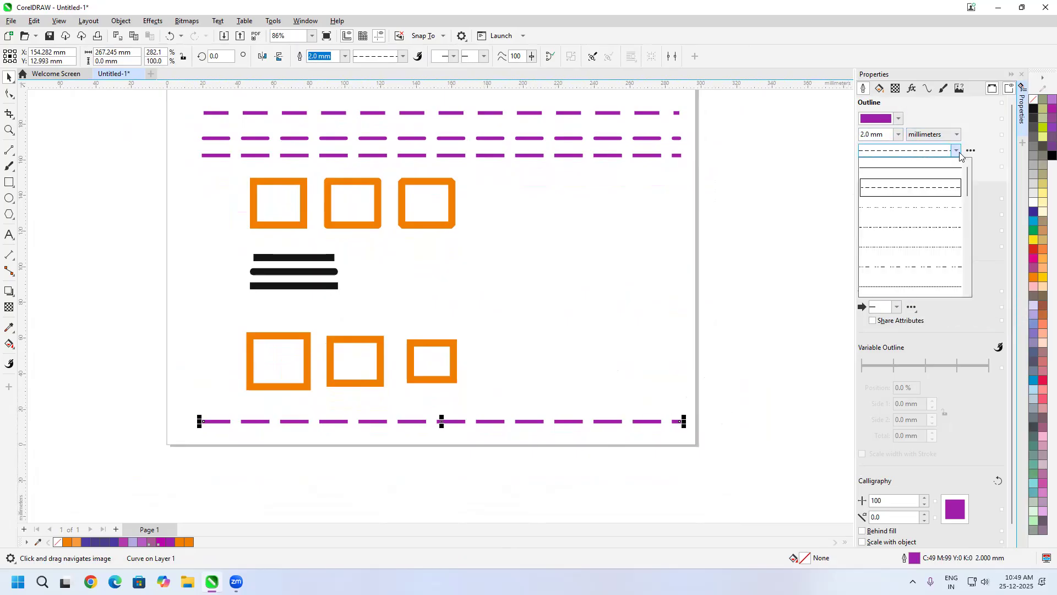
left_click(914, 169)
left_click_drag(684, 421, 511, 424)
left_click_drag(413, 444, 619, 398)
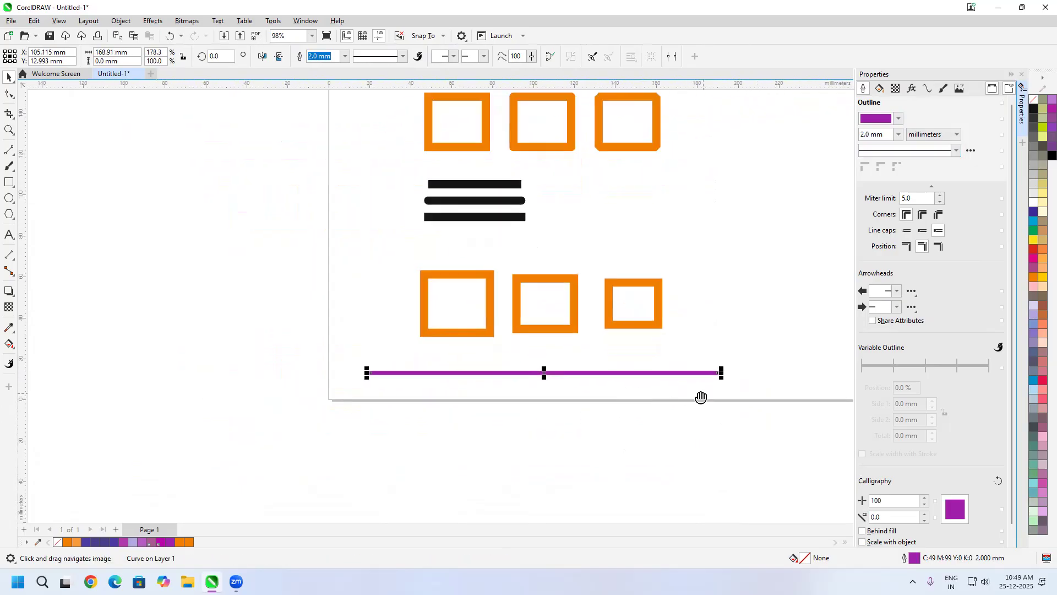
Give the solid purple line an open arrowhead at its start and a feathered arrow tail at its end.
scroll(701, 397, "up", 2)
left_click(897, 291)
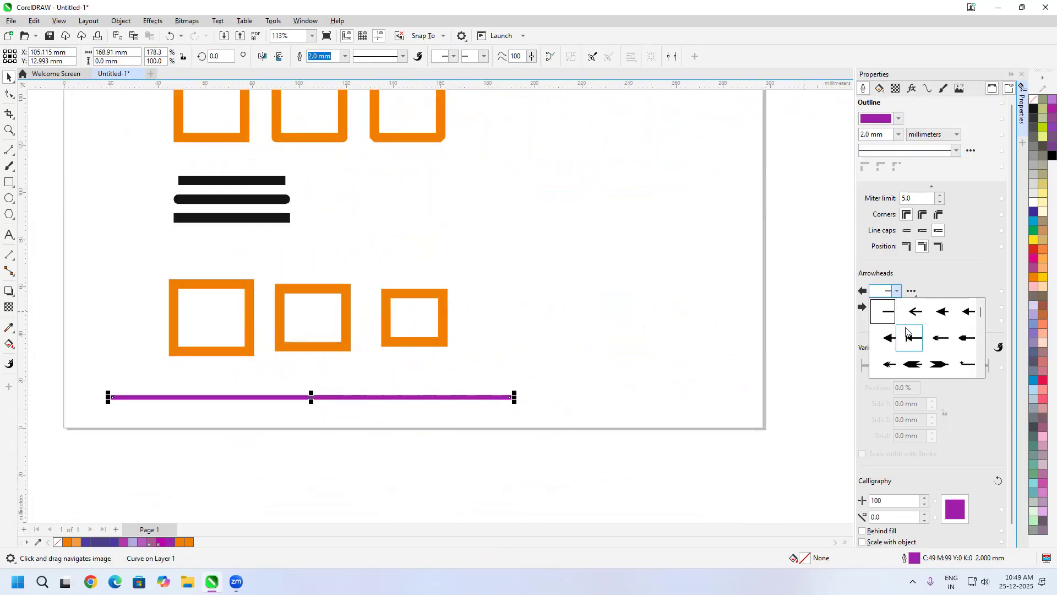
left_click(915, 312)
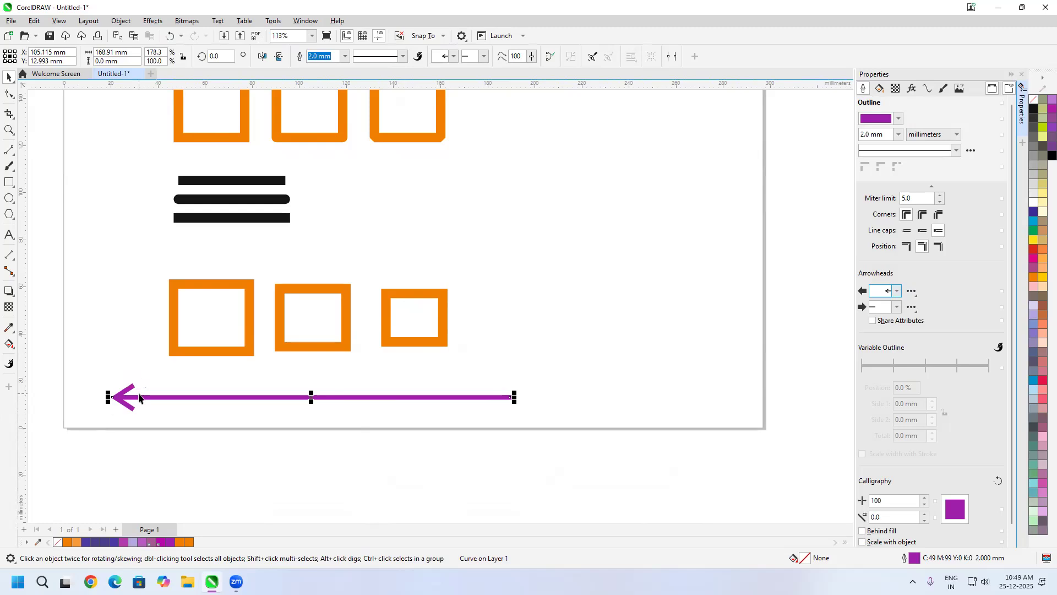
left_click(898, 307)
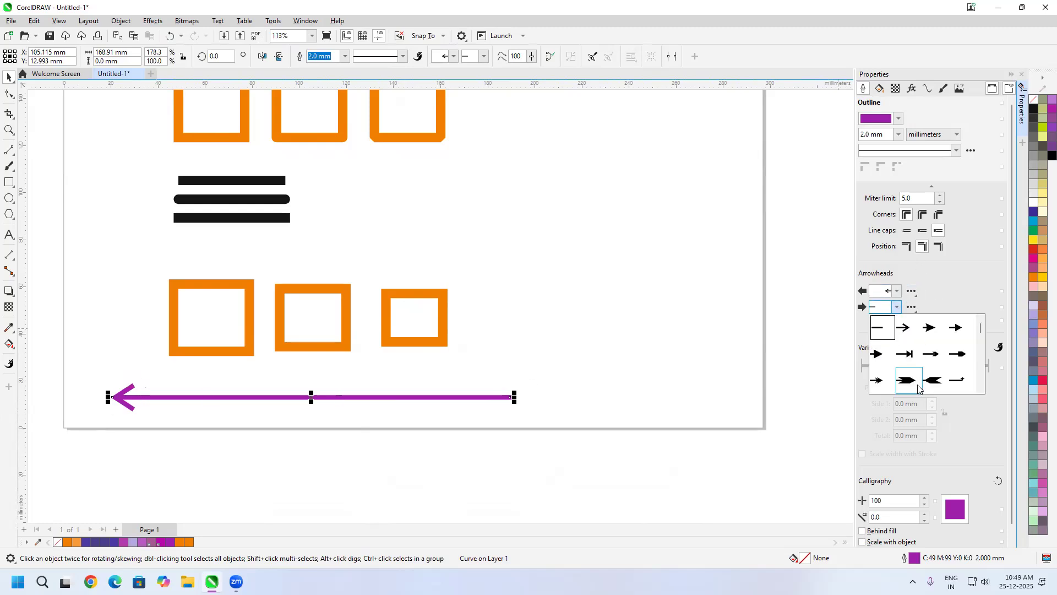
left_click(937, 381)
scroll(481, 391, "up", 1)
left_click_drag(482, 391, 655, 310)
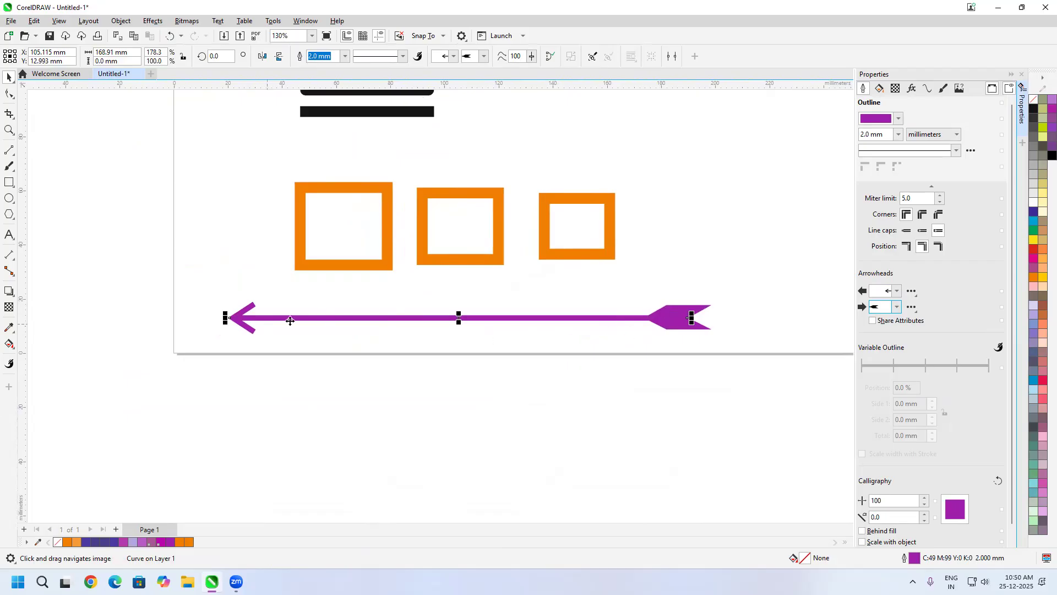
Remove the arrowhead from the start of the purple line.
left_click_drag(724, 315, 547, 349)
scroll(573, 325, "down", 2)
left_click_drag(671, 351, 663, 322)
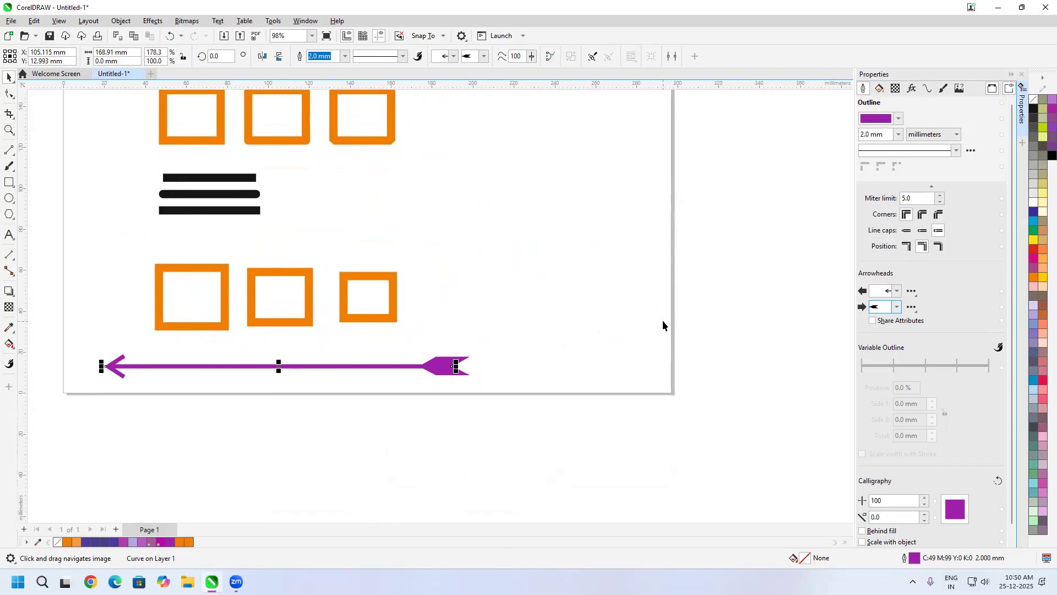
left_click_drag(513, 350, 584, 334)
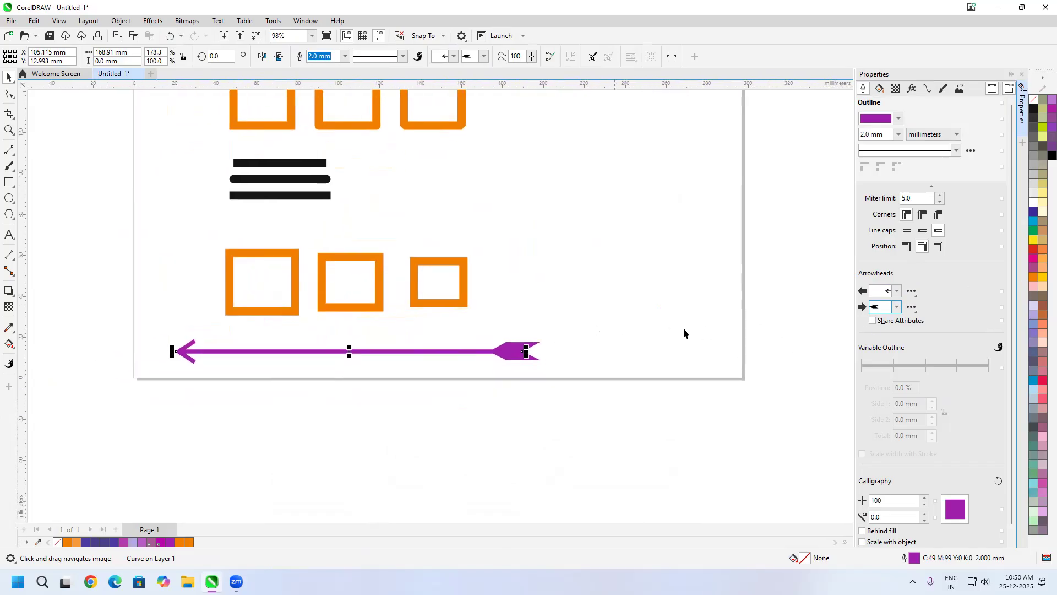
left_click(911, 294)
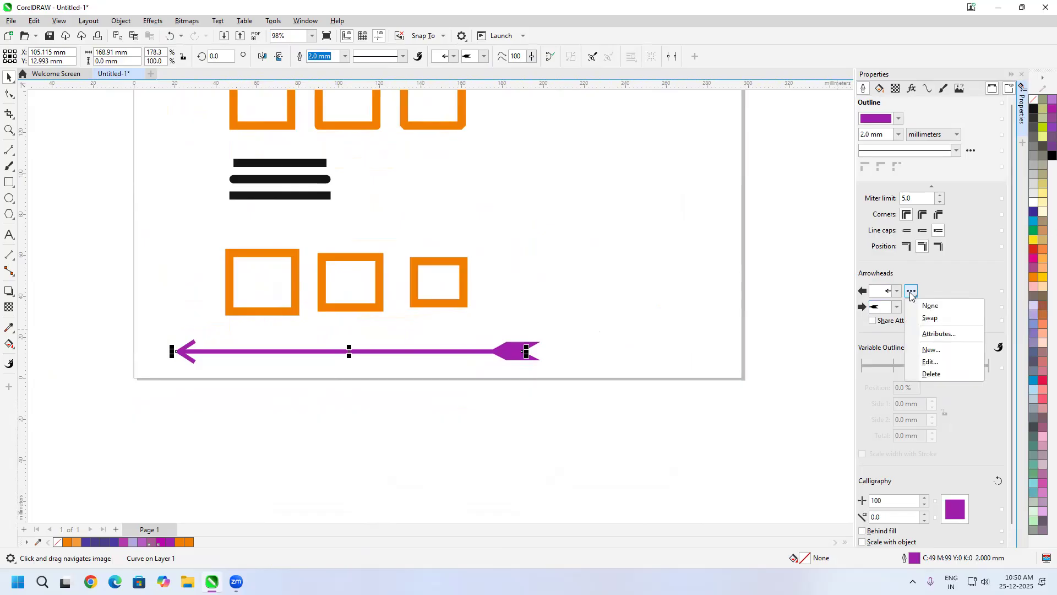
left_click(926, 306)
Give the purple line's start the open arrowhead and swap the start and end arrowheads.
left_click(911, 294)
left_click(897, 291)
left_click(897, 290)
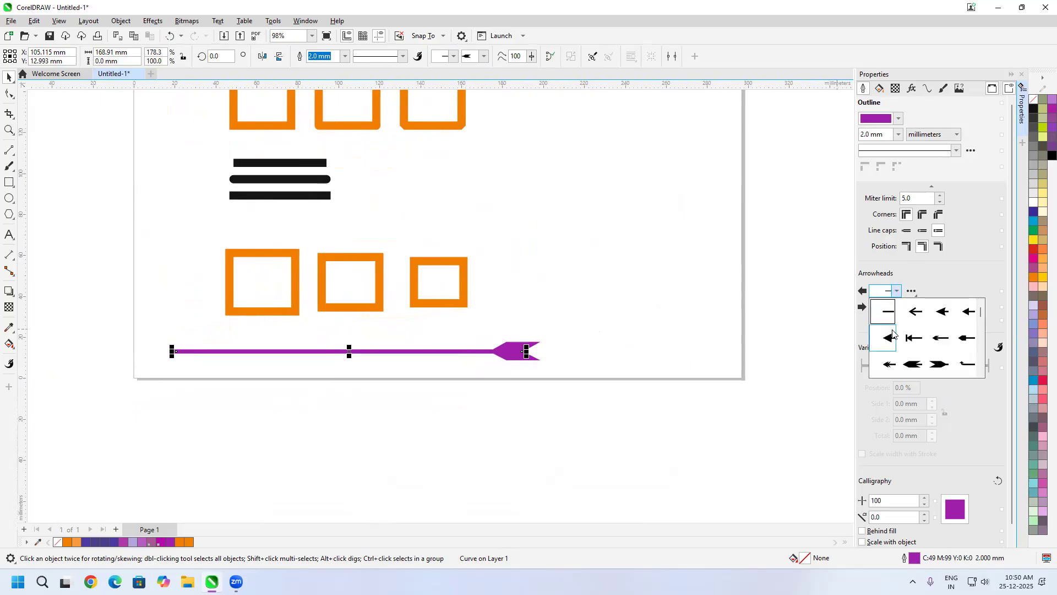
left_click(916, 311)
left_click(912, 291)
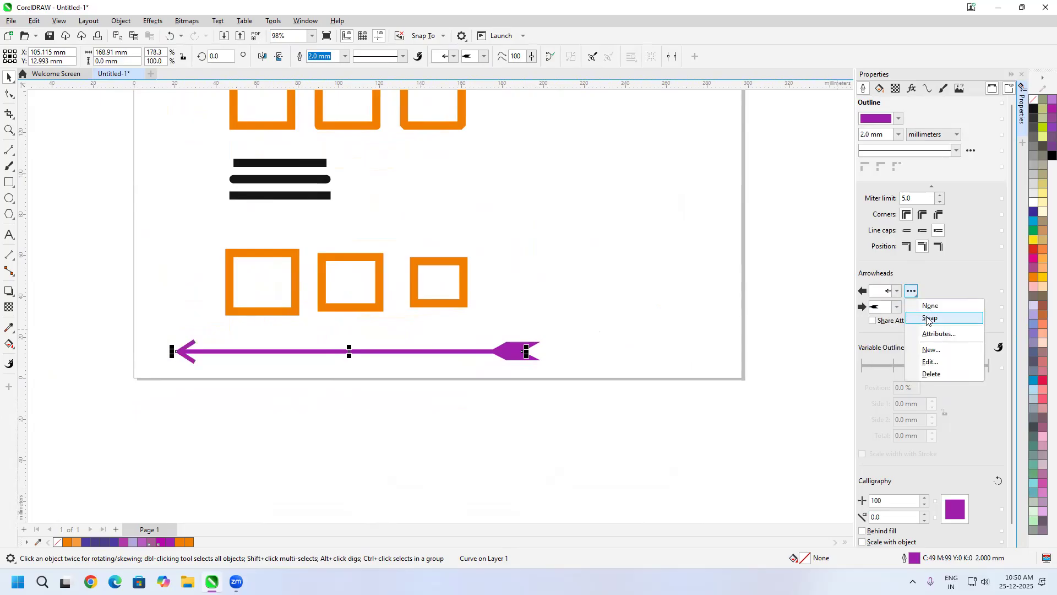
left_click(929, 319)
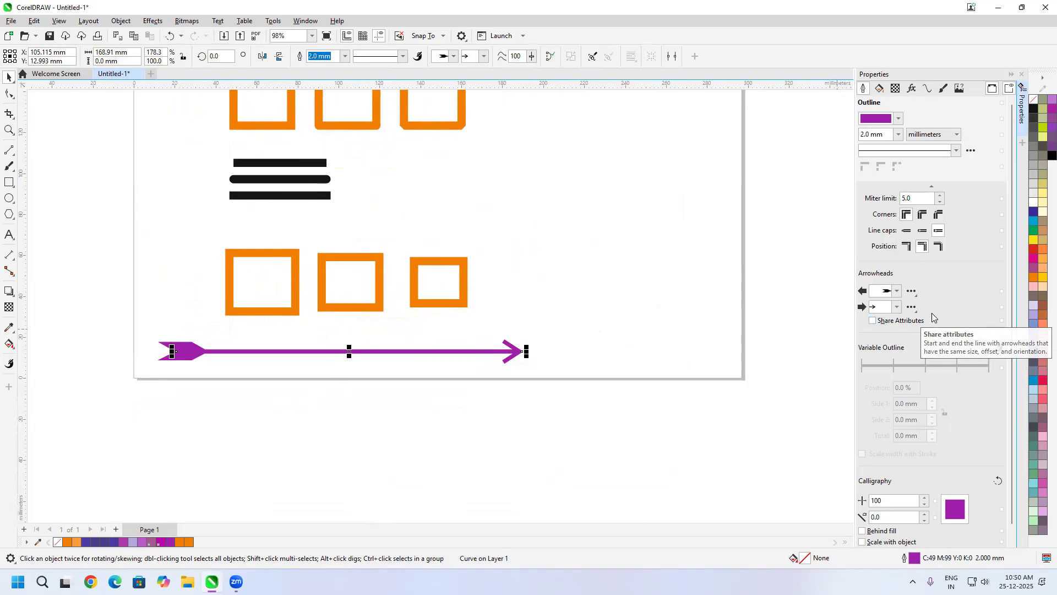
Open the start arrowhead's attributes and set its length to 50 mm with proportional width.
left_click(912, 292)
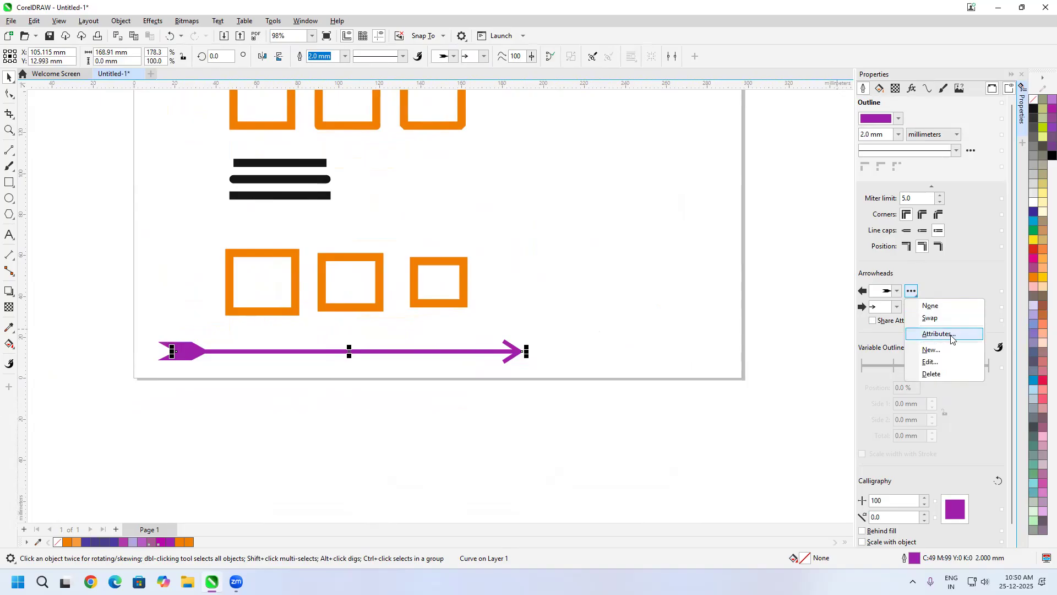
left_click(947, 334)
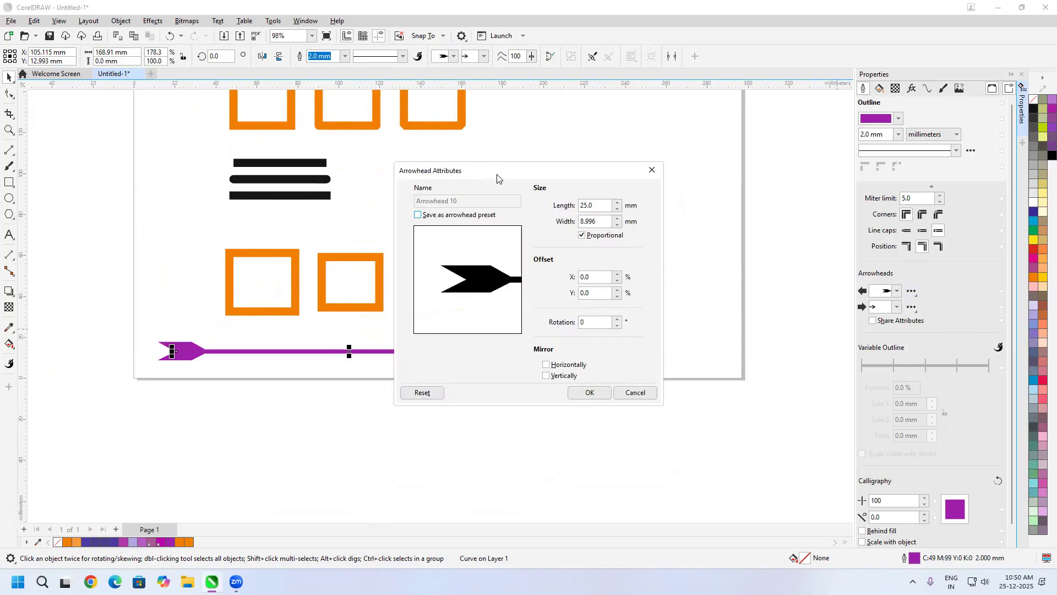
left_click_drag(497, 178, 665, 190)
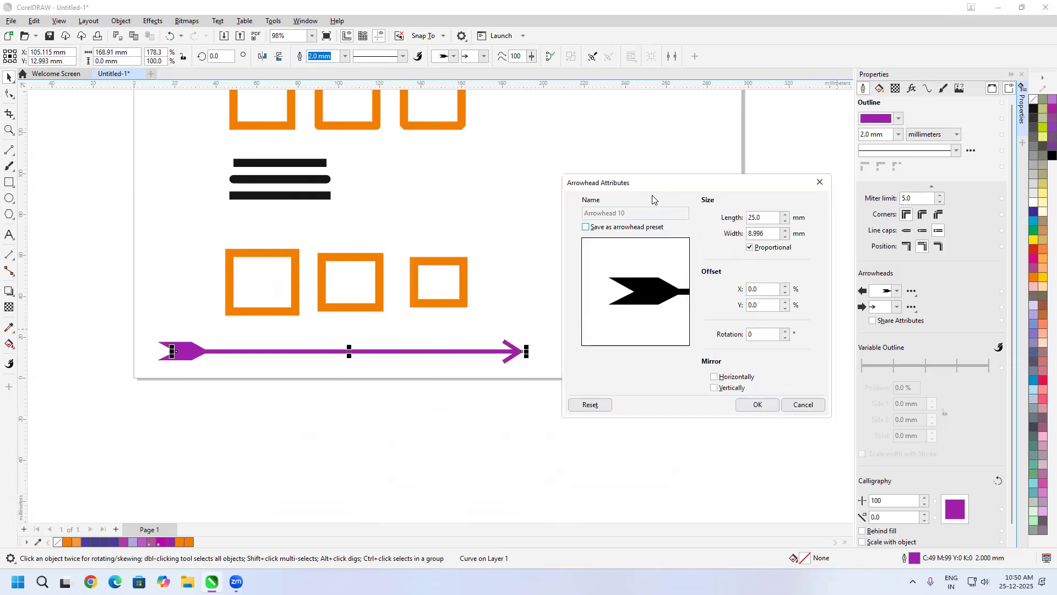
left_click(786, 214)
left_click(786, 215)
left_click(785, 215)
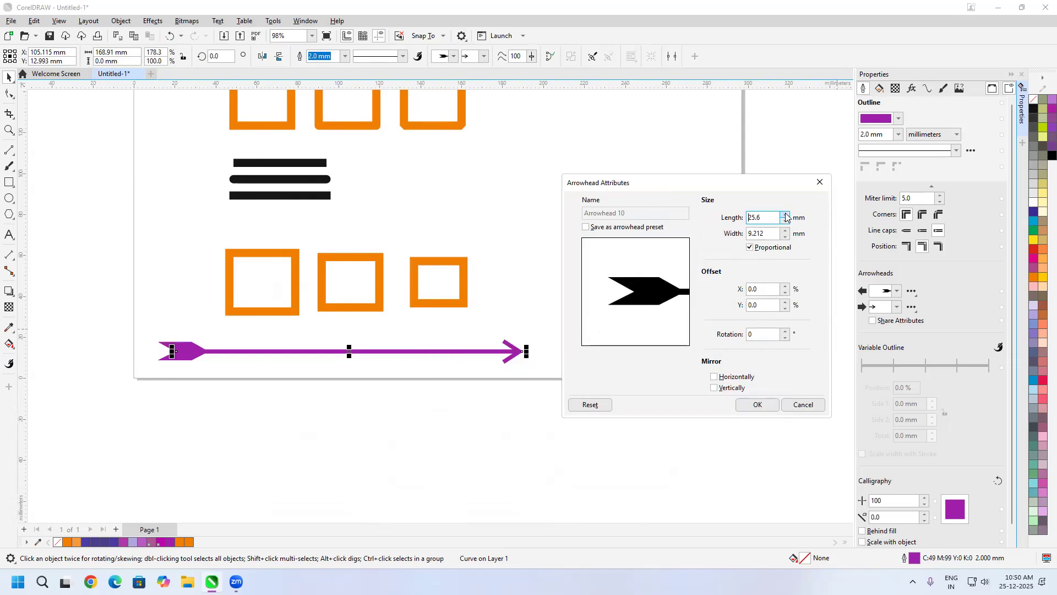
left_click(786, 215)
left_click(786, 215)
left_click(786, 215)
left_click(786, 215)
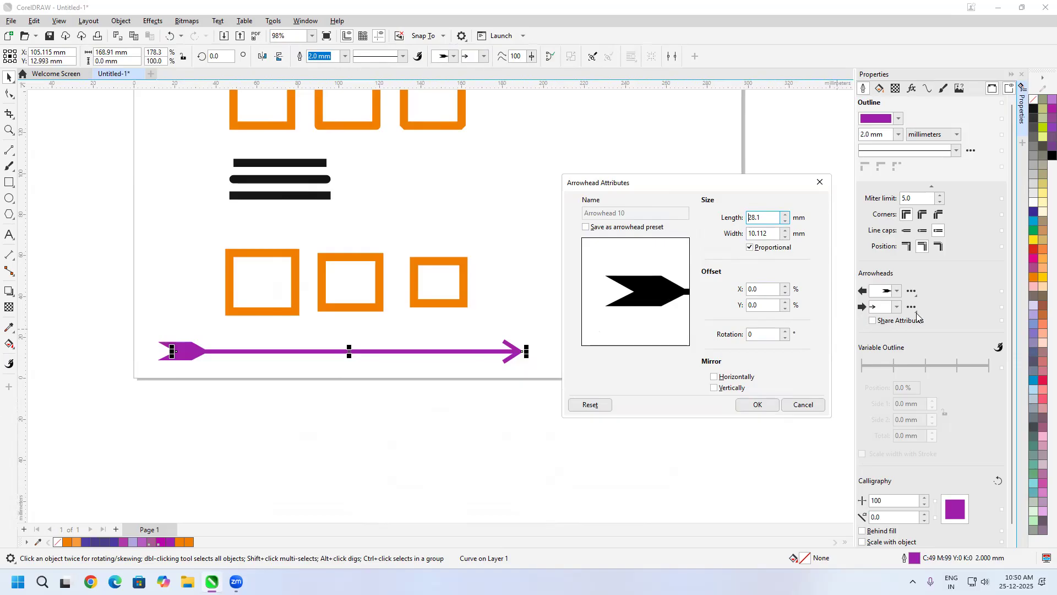
left_click(786, 214)
left_click(786, 217)
double_click(772, 218)
type("50")
left_click(773, 232)
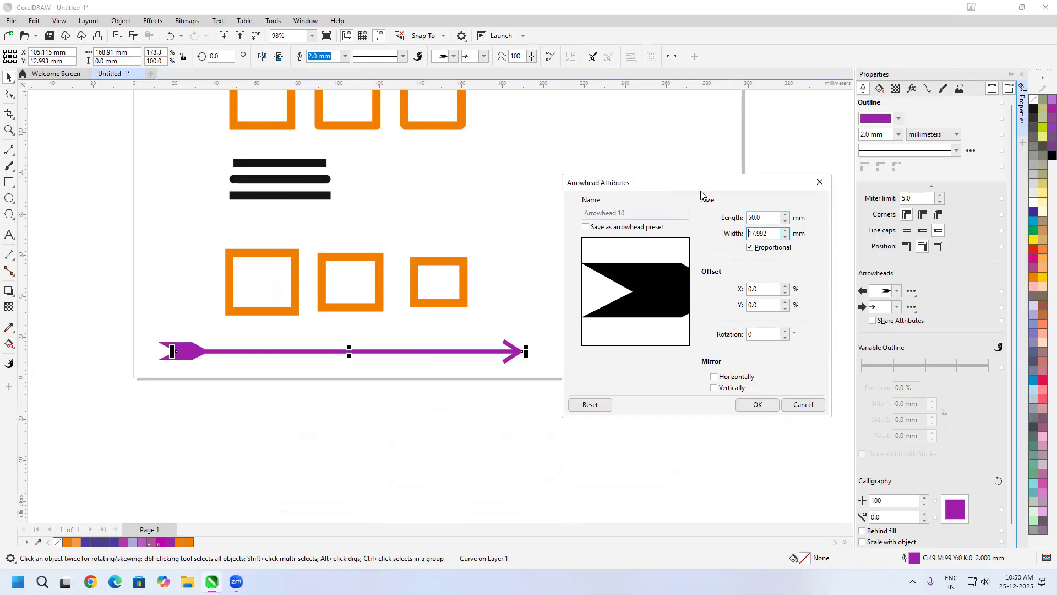
Raise the start arrowhead's horizontal (X) offset to 100 %.
left_click_drag(702, 188, 692, 167)
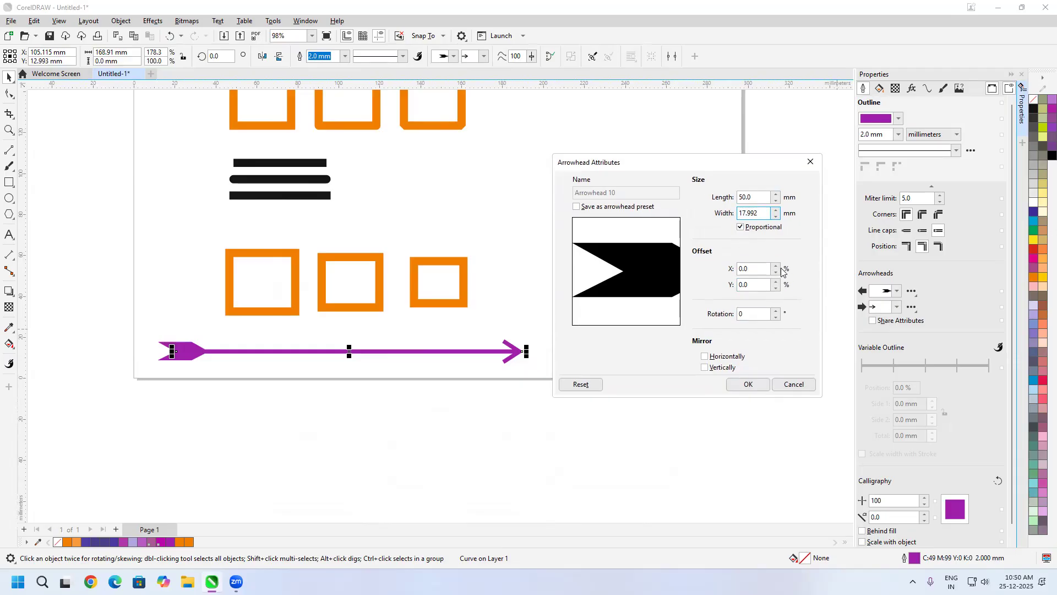
left_click(775, 266)
left_click(775, 266)
left_click(775, 266)
left_click(775, 266)
left_click(775, 266)
left_click(775, 266)
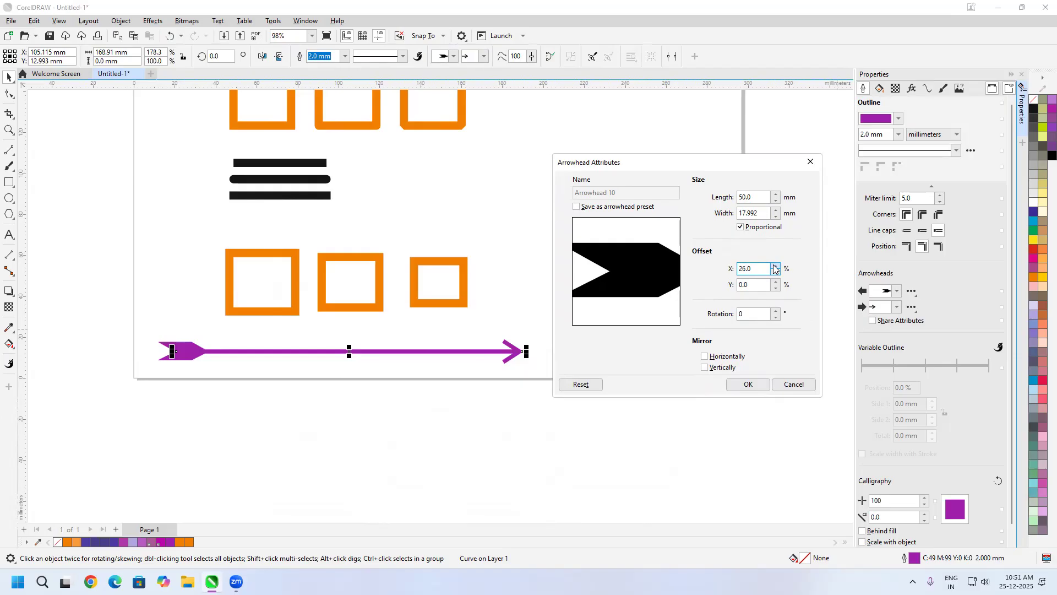
left_click(775, 266)
left_click(775, 266)
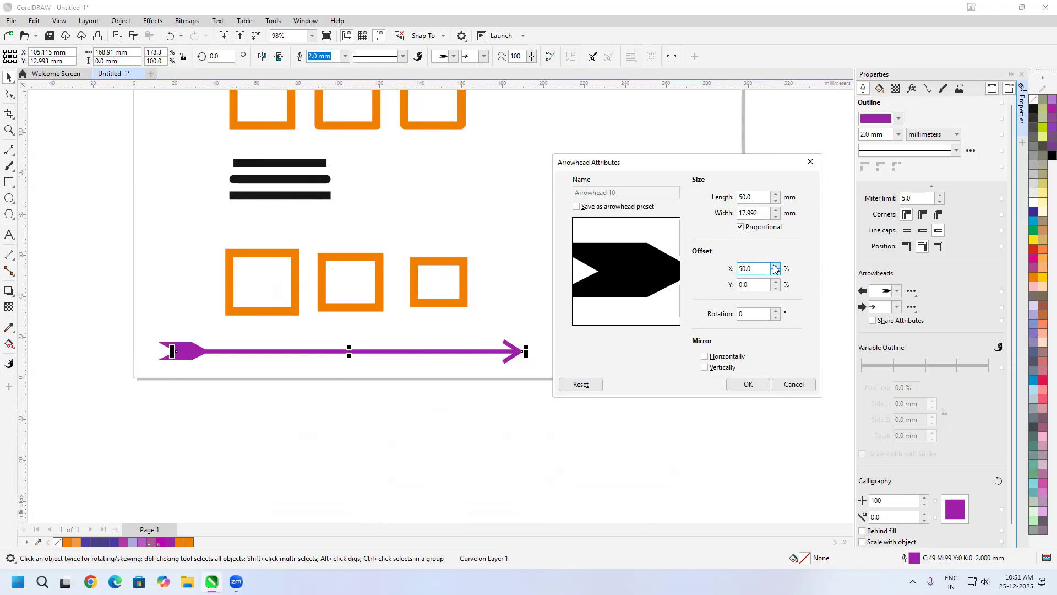
left_click(774, 266)
left_click(775, 266)
left_click(774, 266)
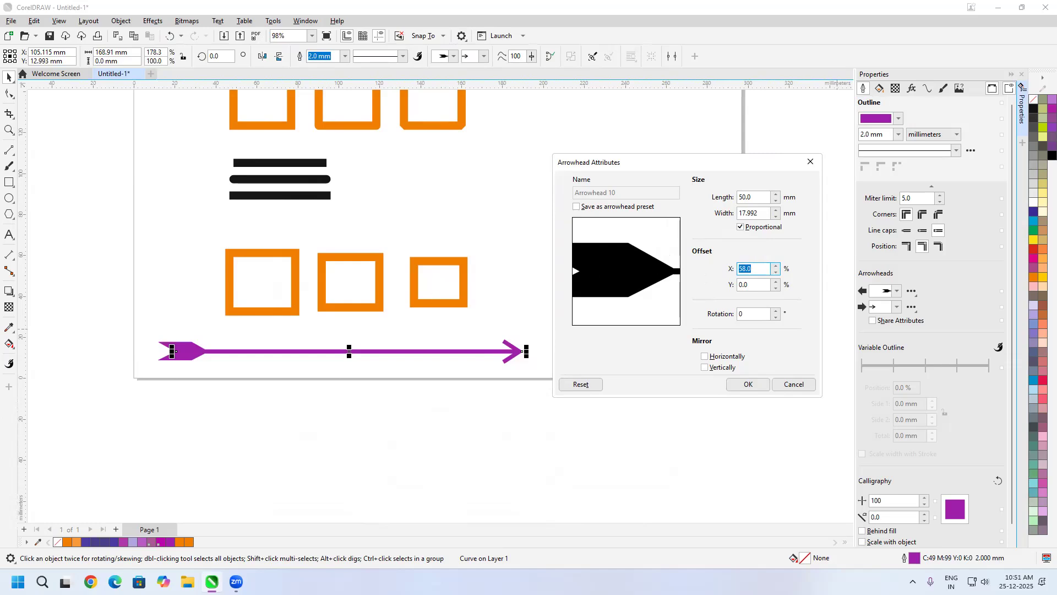
left_click(761, 284)
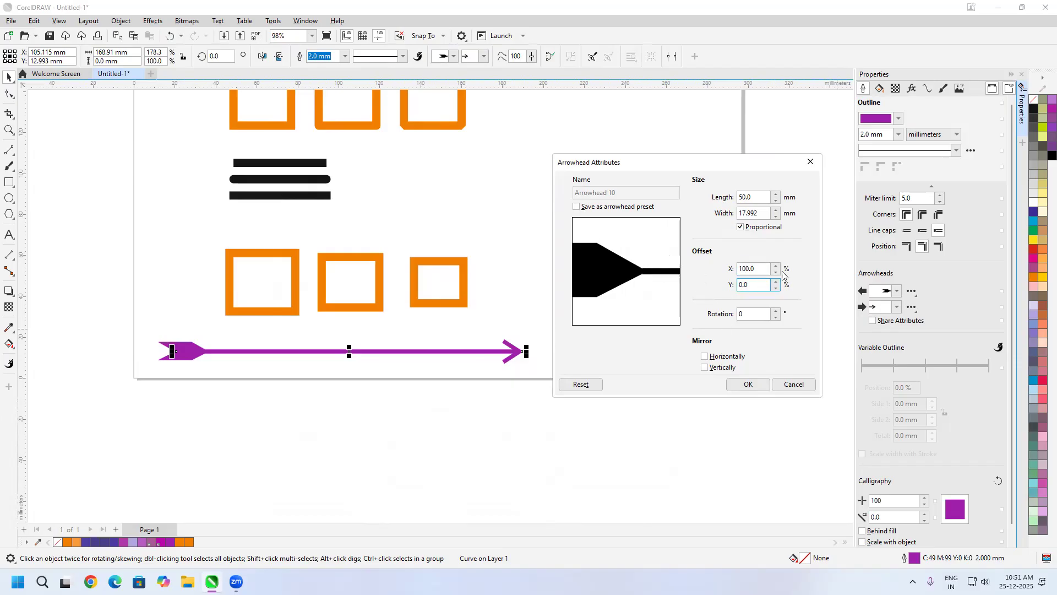
Set the start arrowhead's vertical (Y) offset to 50 %.
left_click(777, 283)
left_click(776, 282)
left_click(776, 282)
left_click(777, 282)
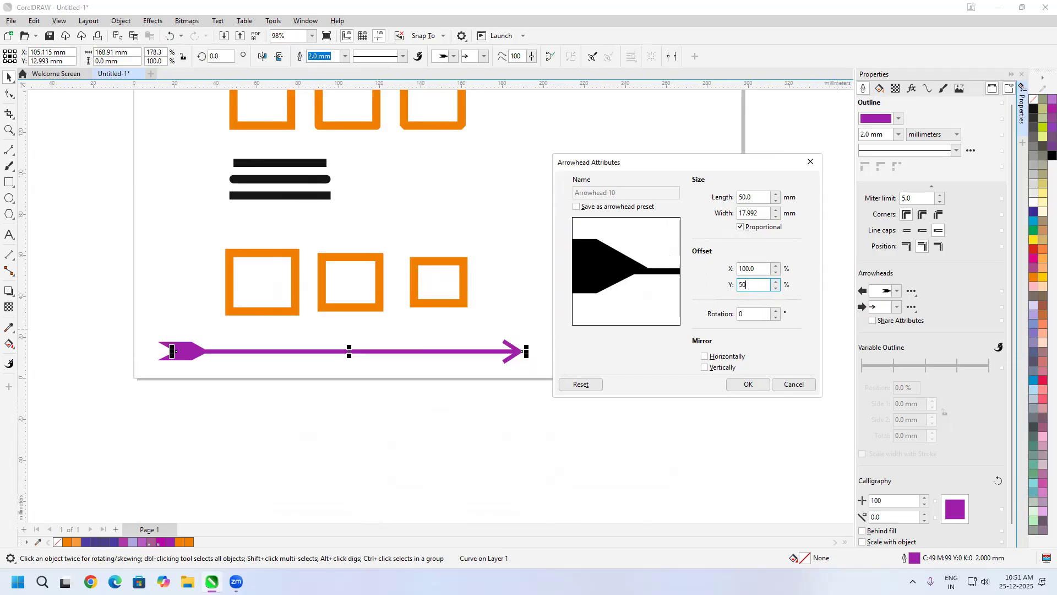
type("50")
key("shift+Tab")
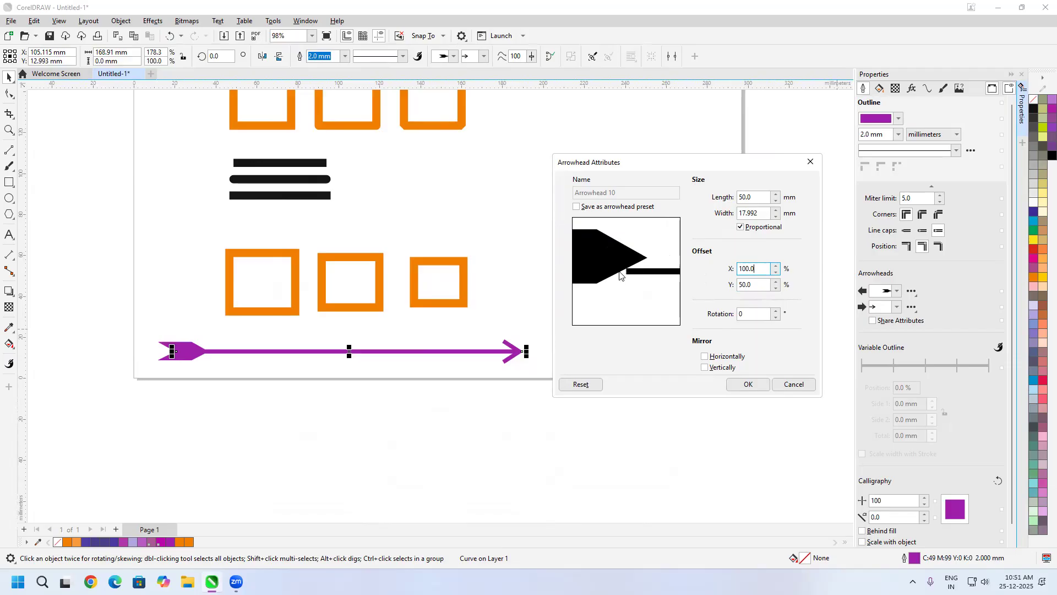
Set the start arrowhead's X and Y offsets back to 0 %.
key("Tab")
type("0")
key("shift+Tab")
type("0")
left_click(755, 283)
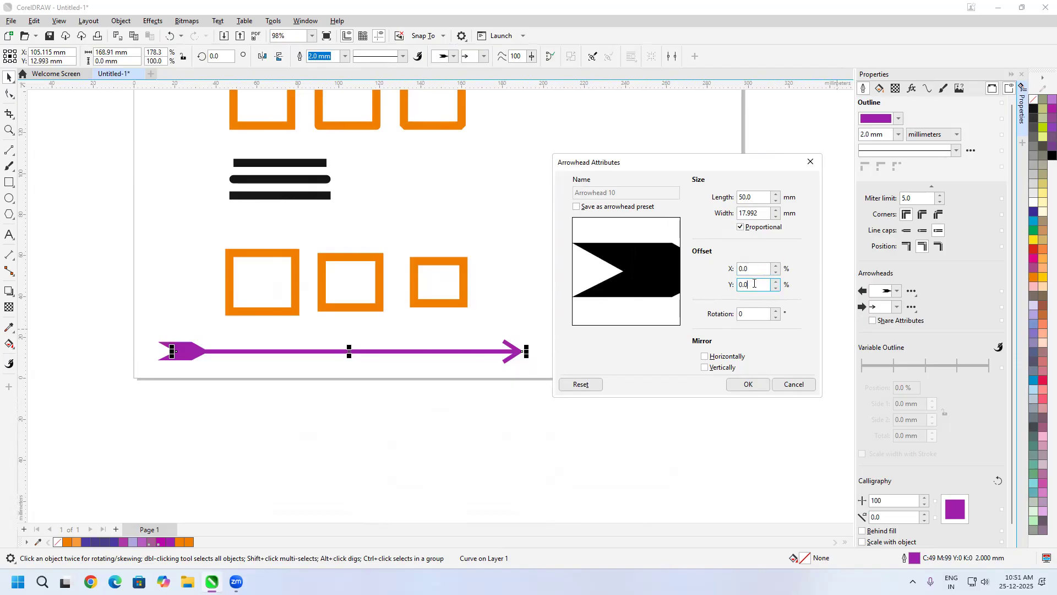
Set the start arrowhead's rotation to 45 degrees.
double_click(767, 313)
type("45")
left_click(760, 284)
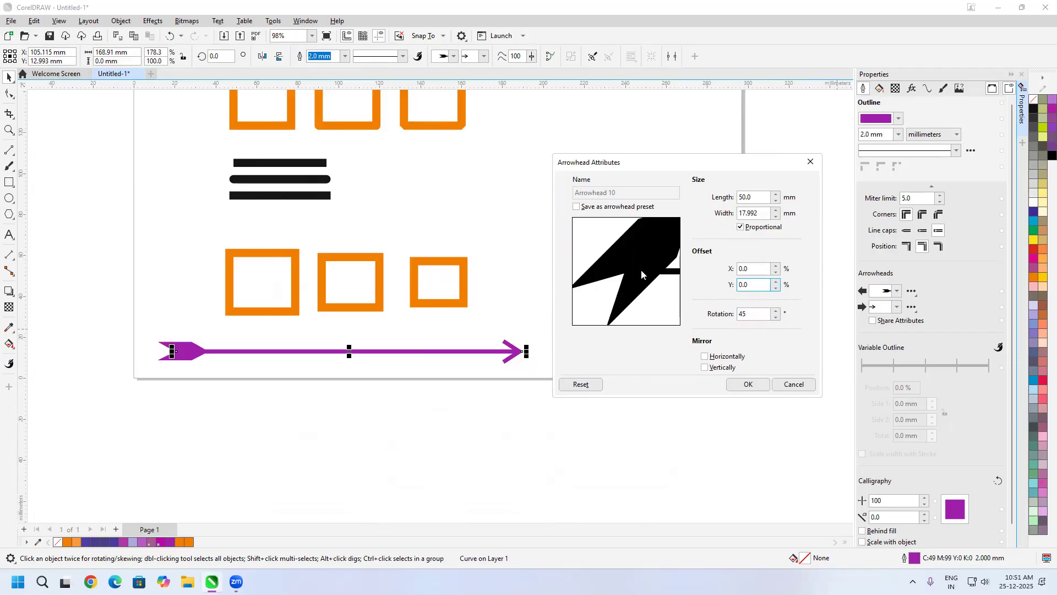
Set the start arrowhead's rotation back to 0 degrees and apply the attributes to the line.
double_click(757, 315)
type("0")
left_click(747, 385)
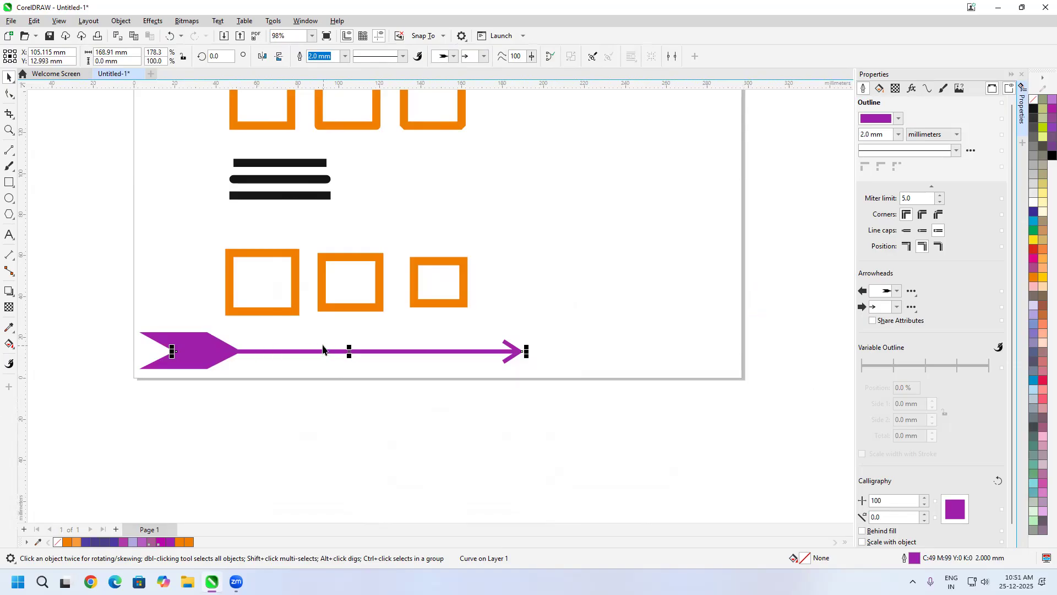
Mirror the start arrowhead horizontally through its attributes.
left_click(913, 293)
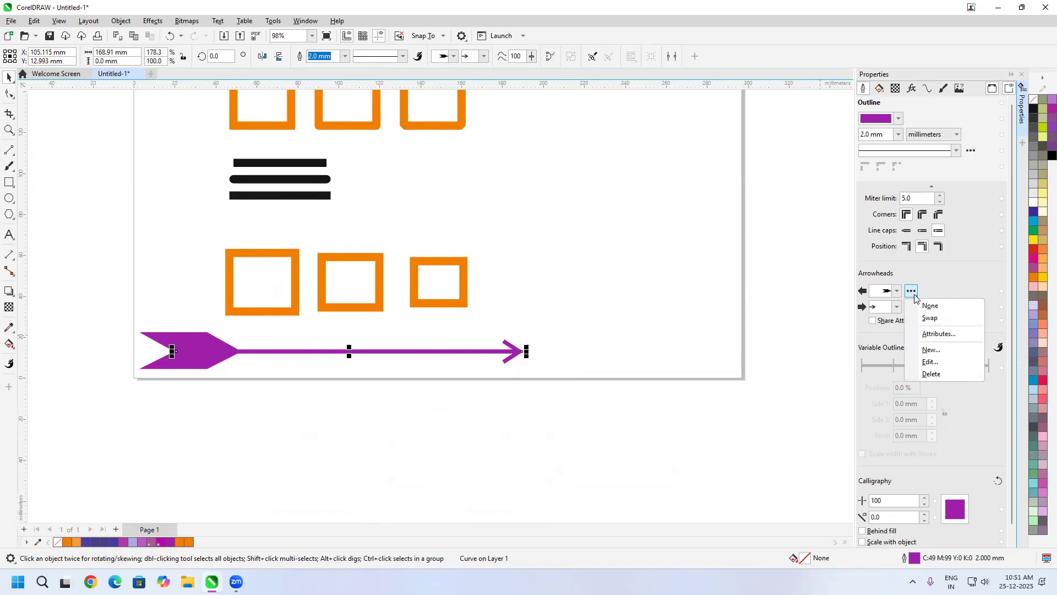
left_click(941, 337)
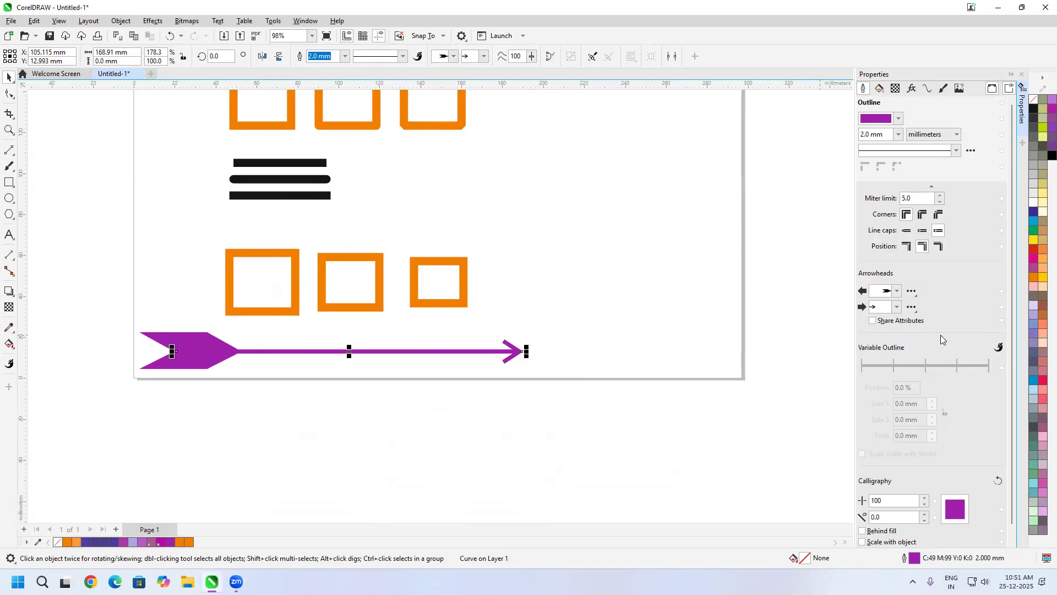
left_click(559, 365)
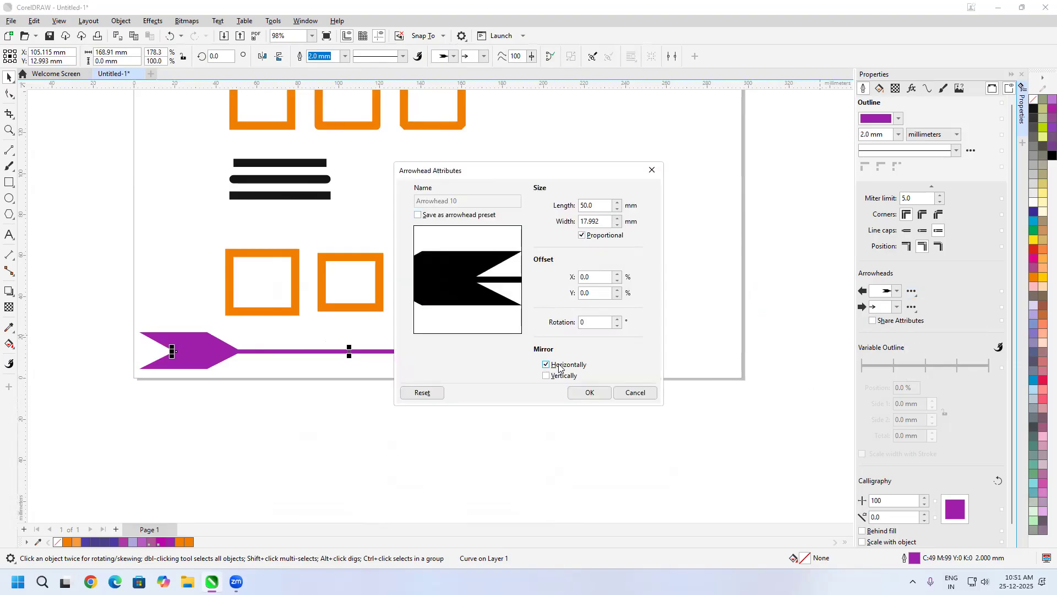
left_click(589, 392)
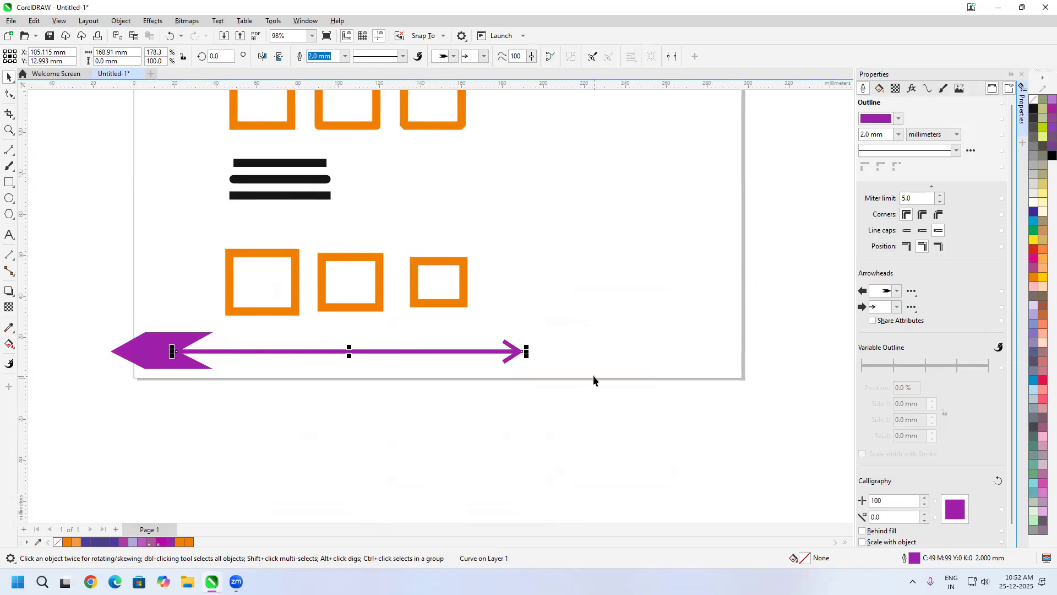
Try vertical mirroring and a reset of the start arrowhead's attributes, leaving without applying them.
left_click(912, 291)
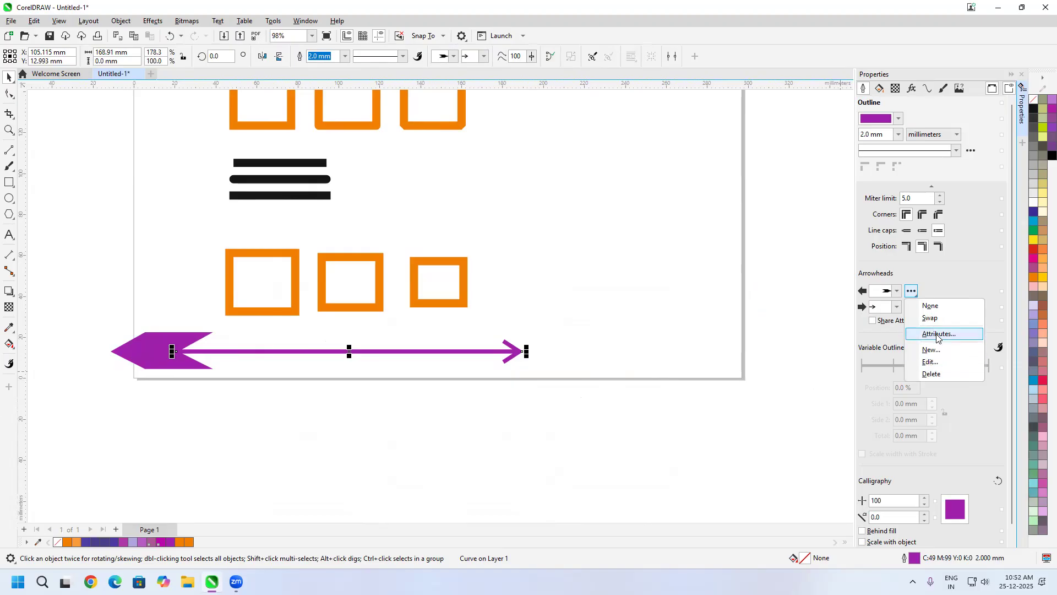
left_click(938, 334)
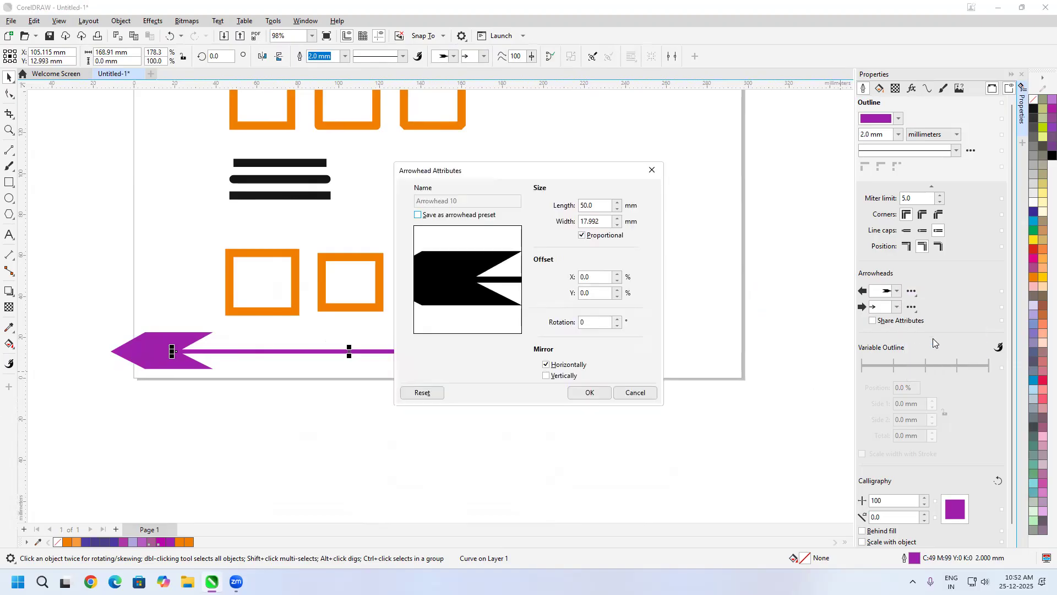
left_click(567, 377)
left_click(568, 377)
left_click(568, 377)
left_click(567, 378)
left_click(568, 378)
left_click(568, 378)
left_click(554, 367)
left_click(435, 393)
left_click(638, 394)
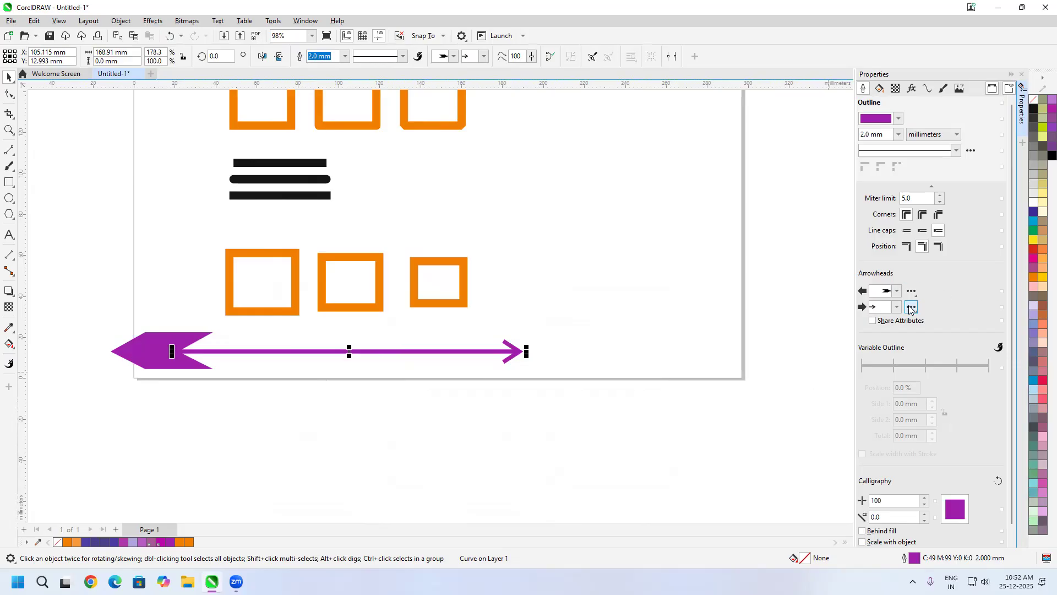
Undo the start arrowhead's horizontal mirroring and its enlargement.
key("ctrl+z")
key("ctrl+z")
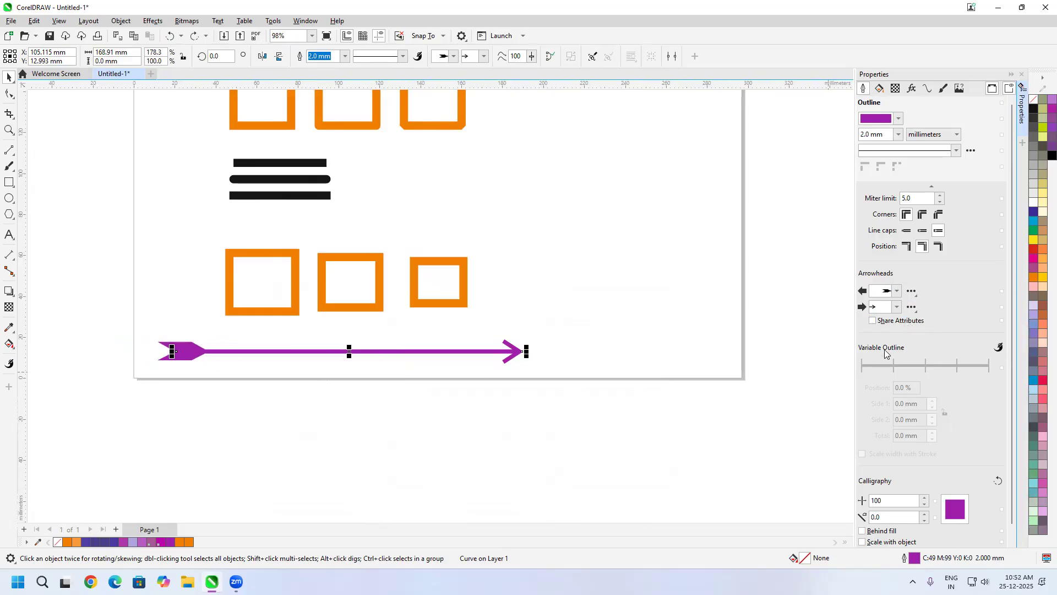
left_click(908, 306)
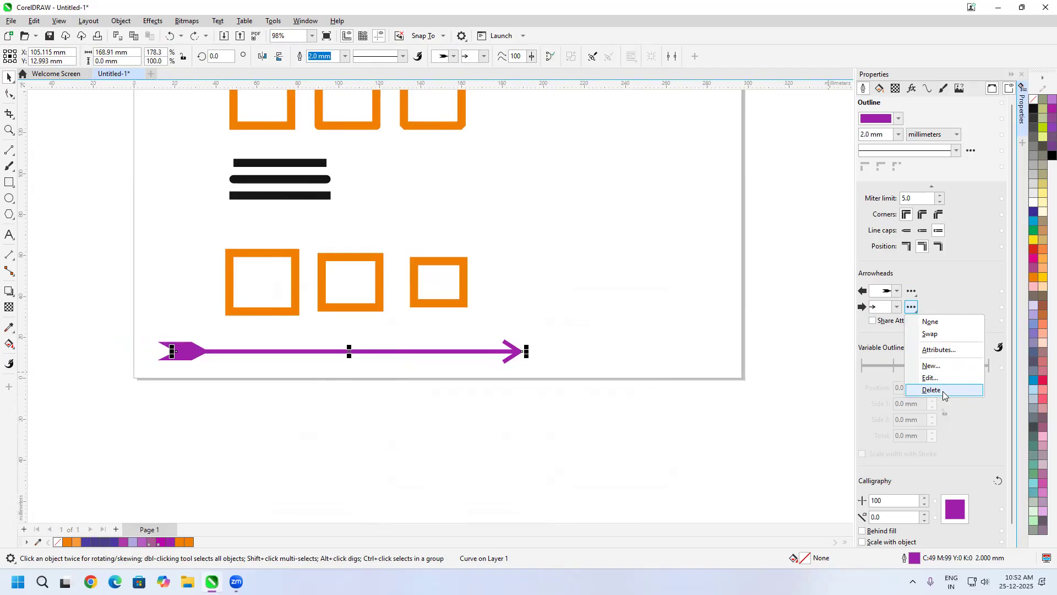
left_click(985, 282)
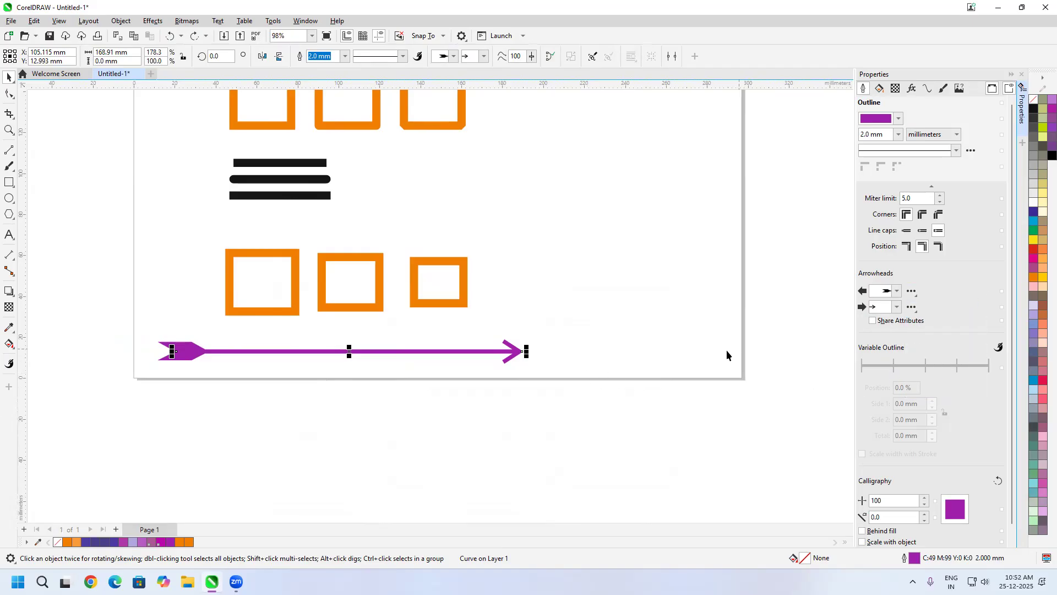
Add a variable outline node at about 39 % along the purple line and widen it to about 7.8 mm in total.
scroll(533, 375, "up", 1)
left_click_drag(533, 375, 621, 359)
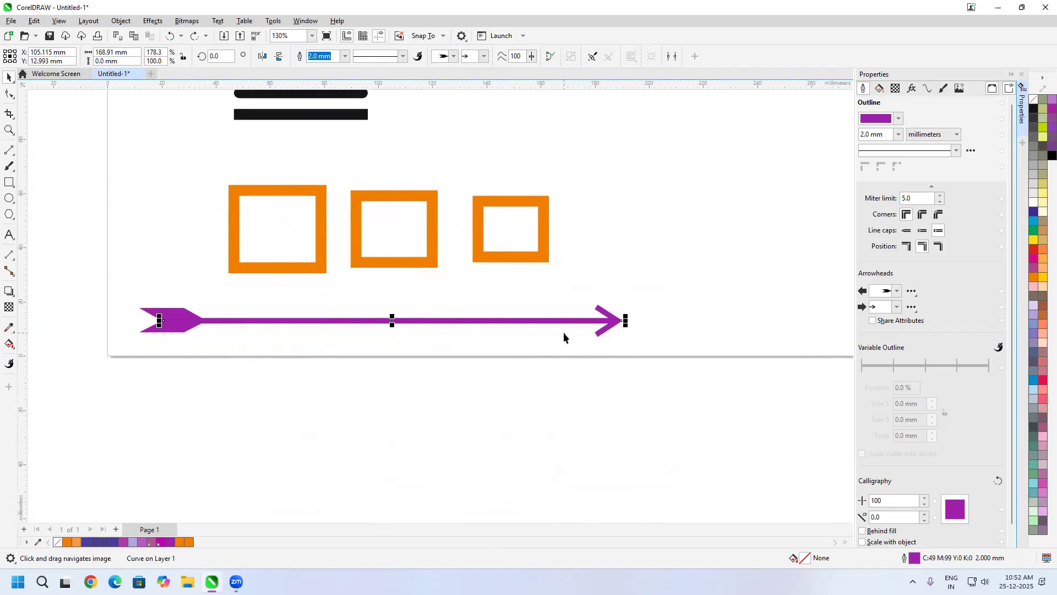
left_click(998, 347)
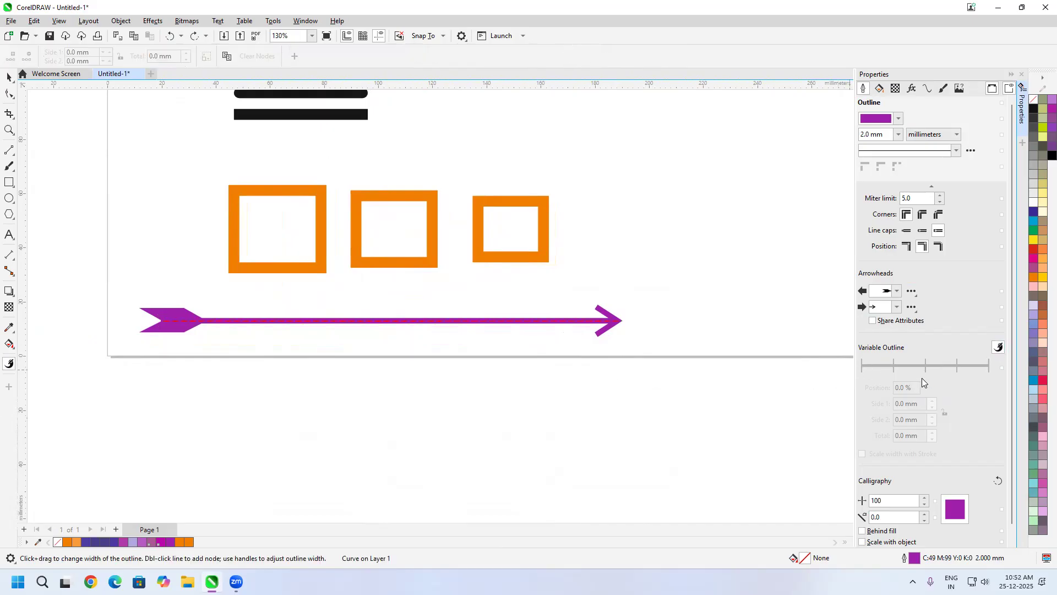
double_click(345, 320)
left_click_drag(343, 308, 343, 301)
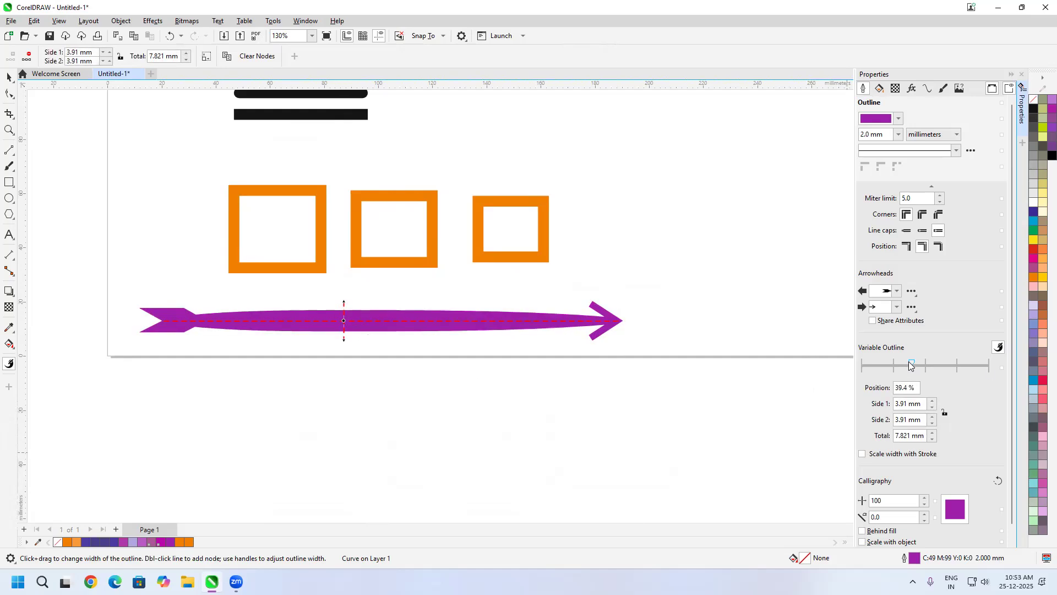
Move the purple line's variable outline node to the 20 % position.
left_click_drag(909, 364, 892, 366)
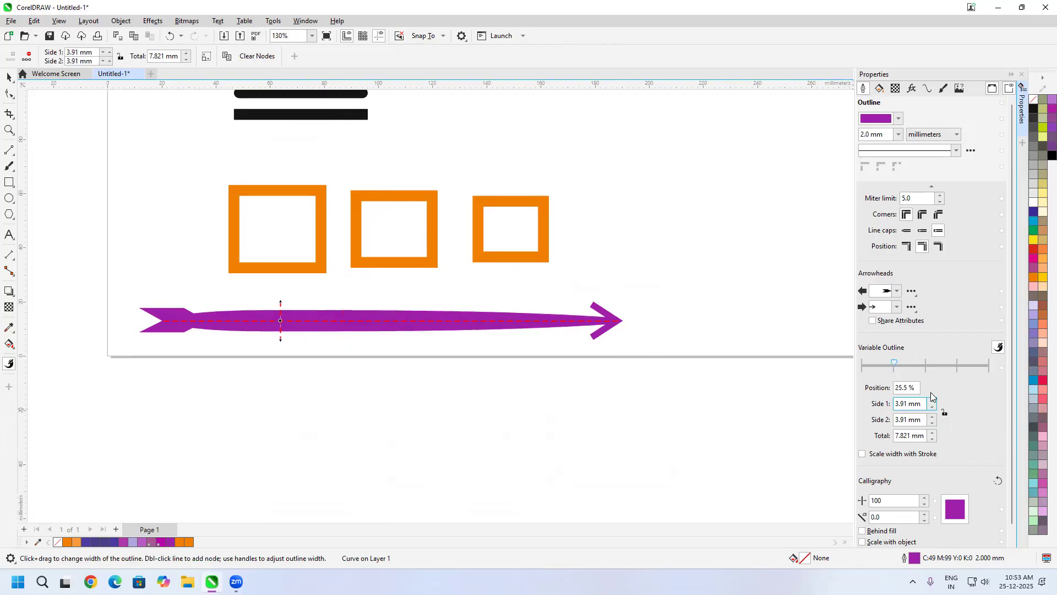
left_click_drag(915, 389, 863, 392)
type("20")
left_click(899, 402)
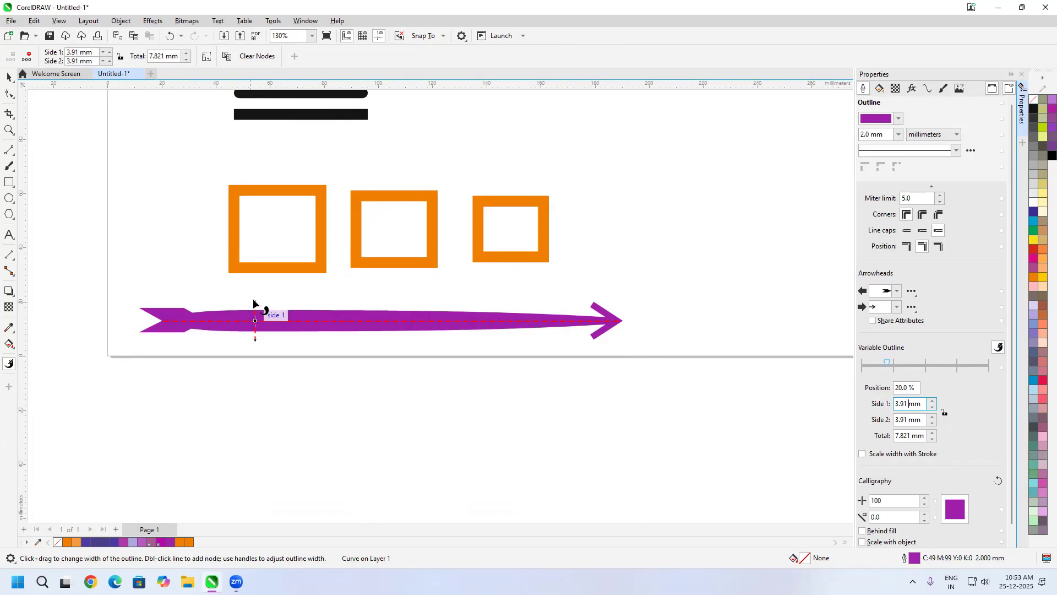
Shape the purple line into waves with more variable outline nodes, alternating wide and narrow, the last at 84.6 % and about 2.5 mm total.
left_click_drag(256, 303, 319, 302)
left_click(375, 320)
left_click_drag(425, 321, 427, 306)
left_click(503, 321)
left_click_drag(507, 338, 507, 332)
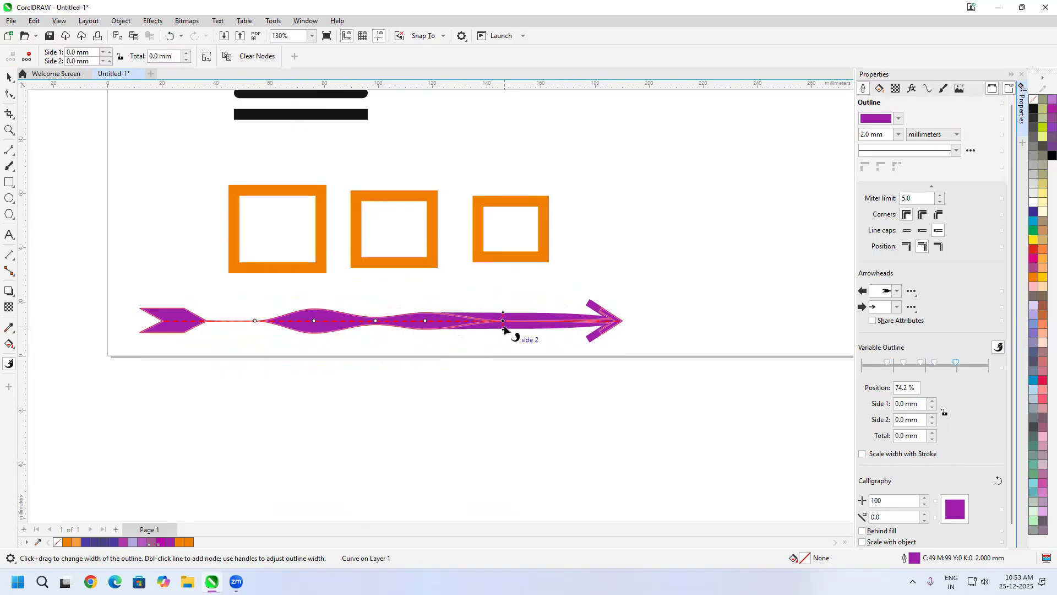
left_click(551, 320)
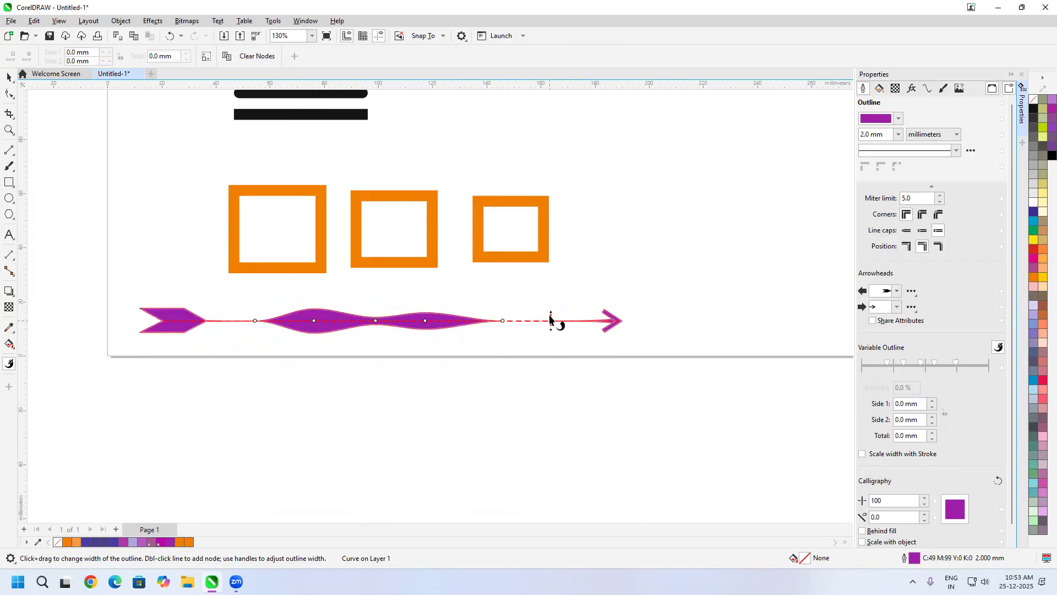
left_click_drag(550, 312, 551, 313)
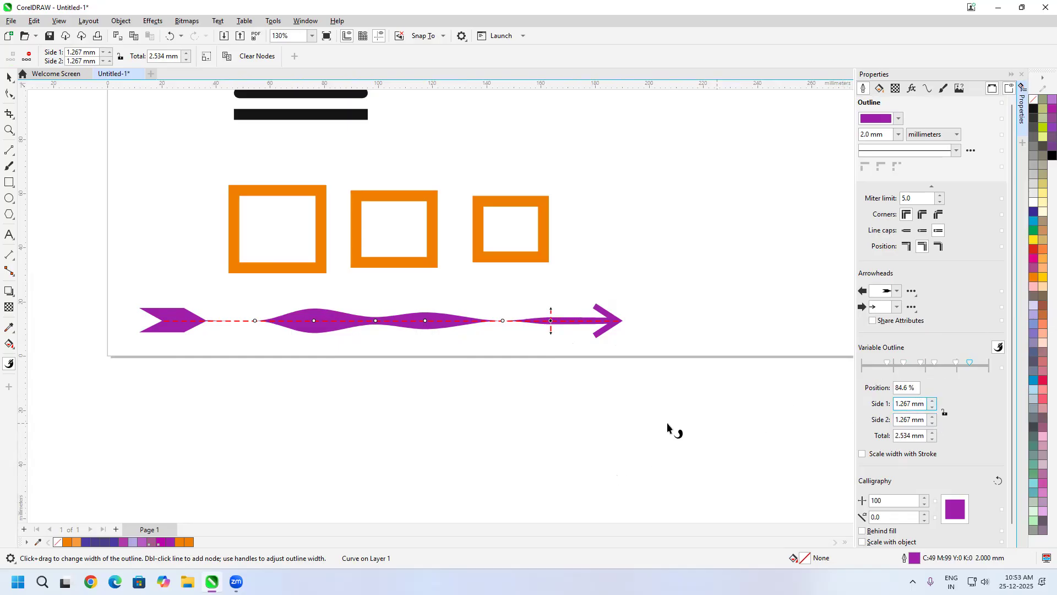
Lock both sides of the node at 84.6 %, widen each to 3.267 mm, and release the lock.
scroll(534, 348, "up", 7)
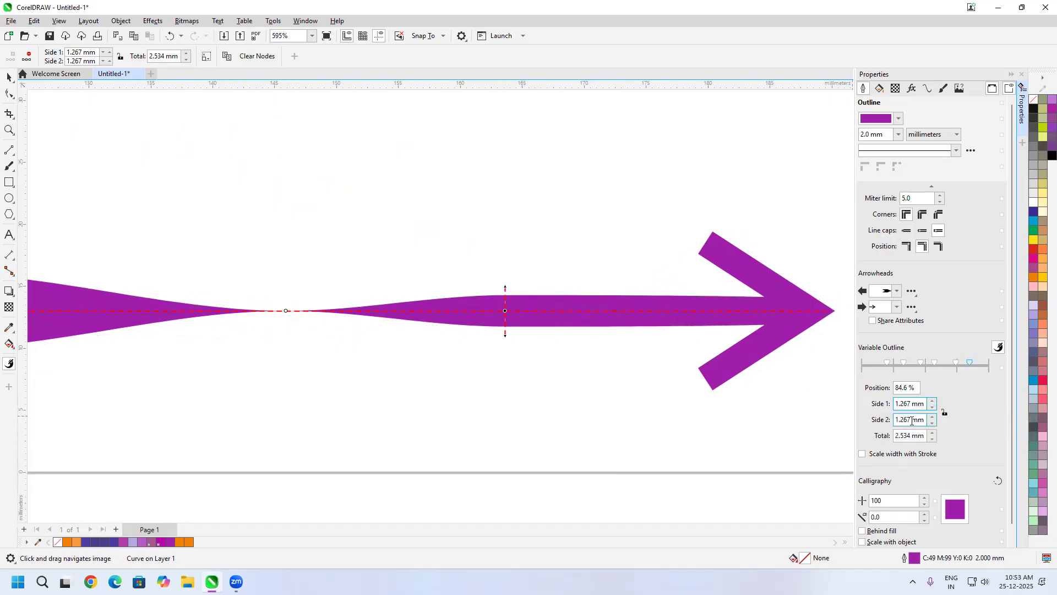
left_click(945, 411)
left_click(932, 402)
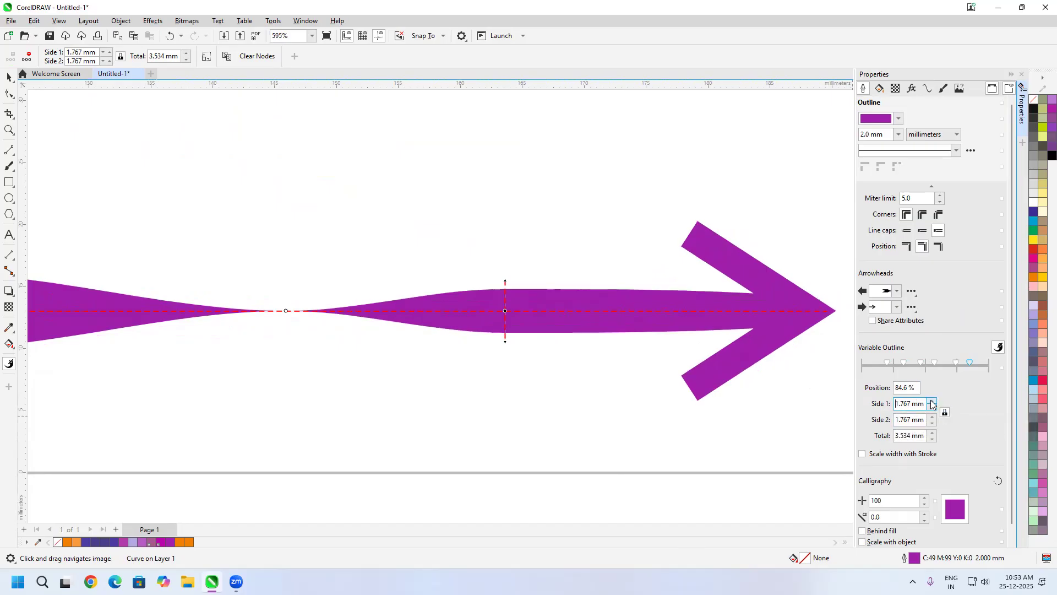
left_click(933, 402)
left_click(933, 402)
left_click(933, 402)
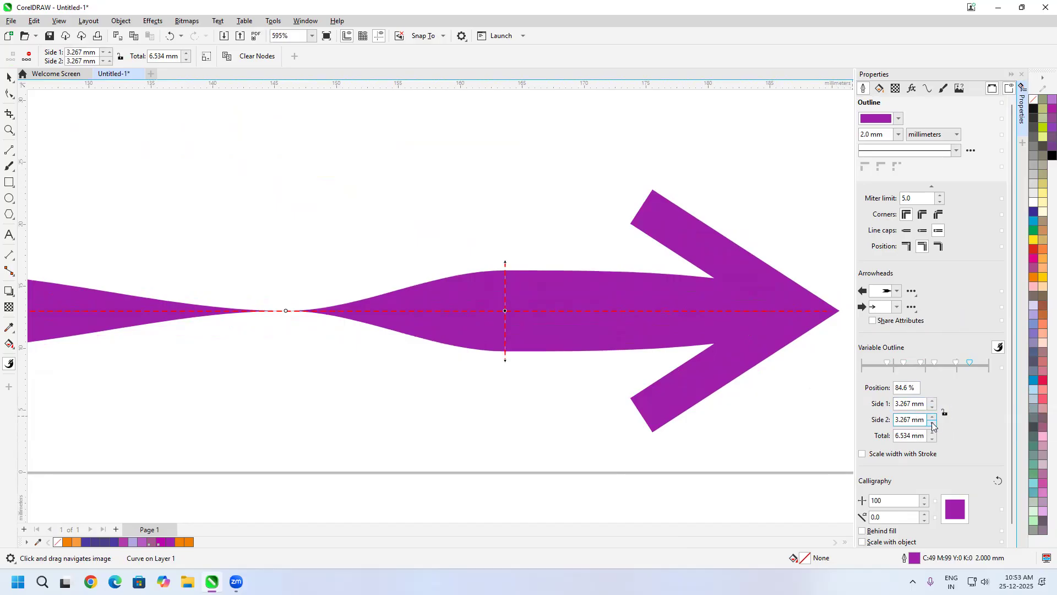
Reduce Side 1 of the node at 84.6 % to 0 mm.
left_click(930, 407)
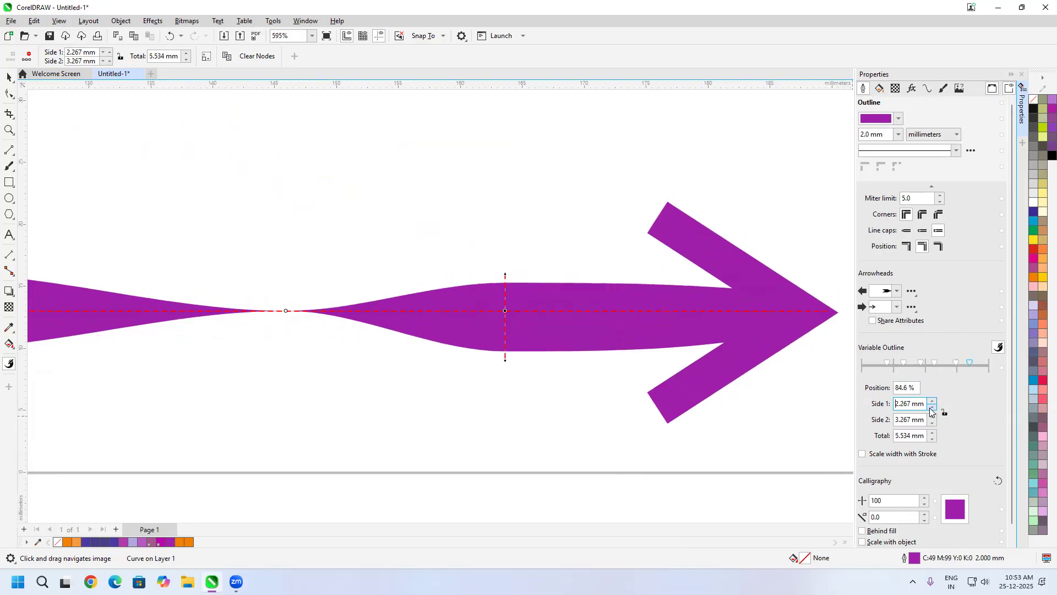
left_click(930, 408)
left_click(931, 407)
left_click(931, 408)
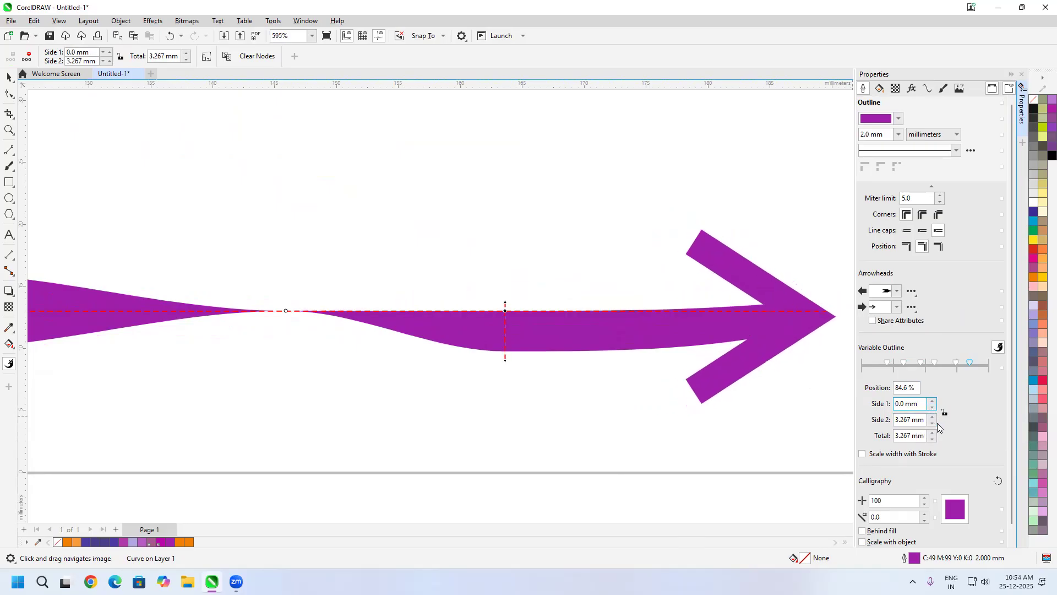
Set the node at 84.6 % to 3.767 mm on Side 2 and 1.5 mm on Side 1.
left_click(931, 423)
left_click(932, 423)
left_click(931, 416)
left_click(932, 415)
left_click(931, 416)
left_click(931, 416)
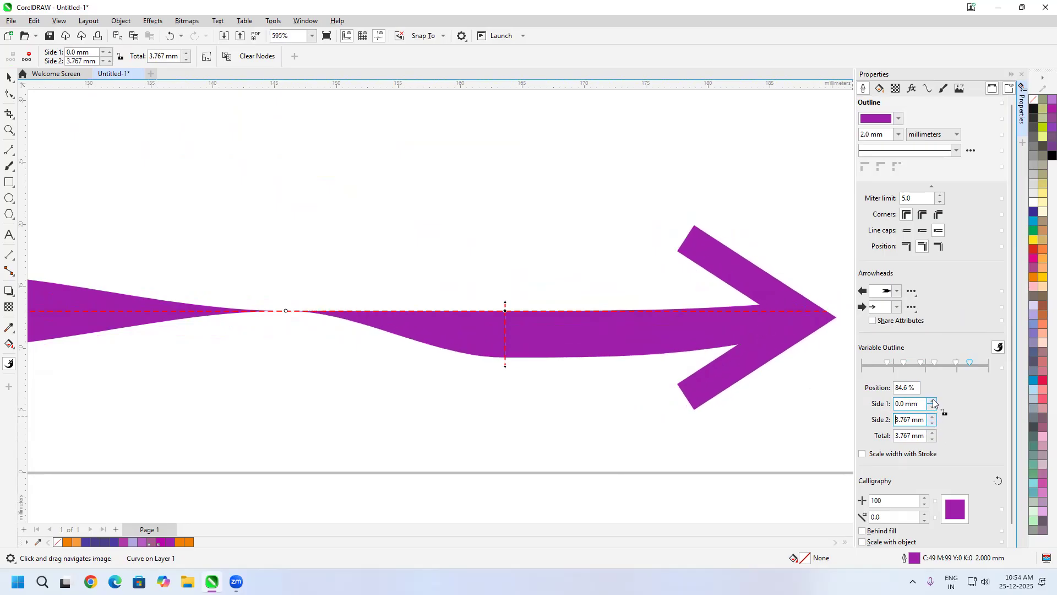
left_click(933, 401)
left_click(932, 401)
left_click(932, 401)
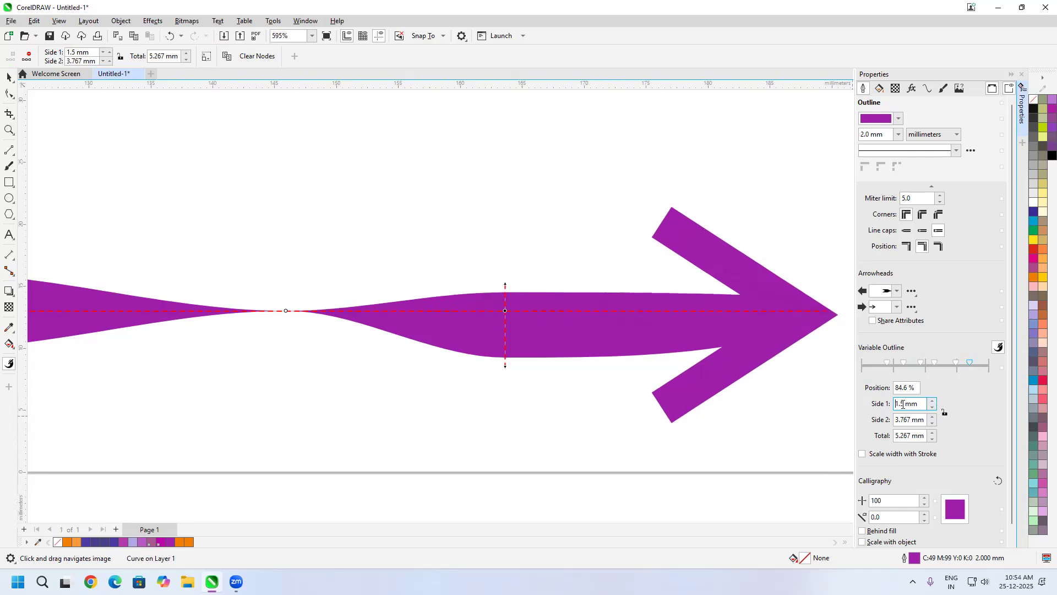
double_click(914, 434)
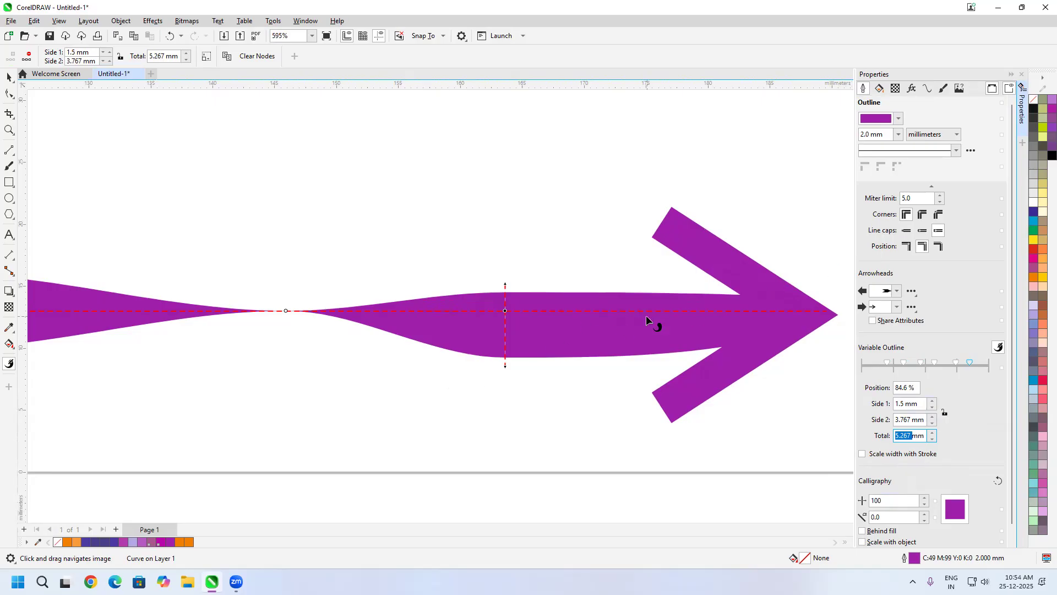
Try the Scale width with Stroke option on the variable outline and leave it off.
left_click(891, 461)
left_click(862, 455)
left_click(862, 455)
left_click(863, 455)
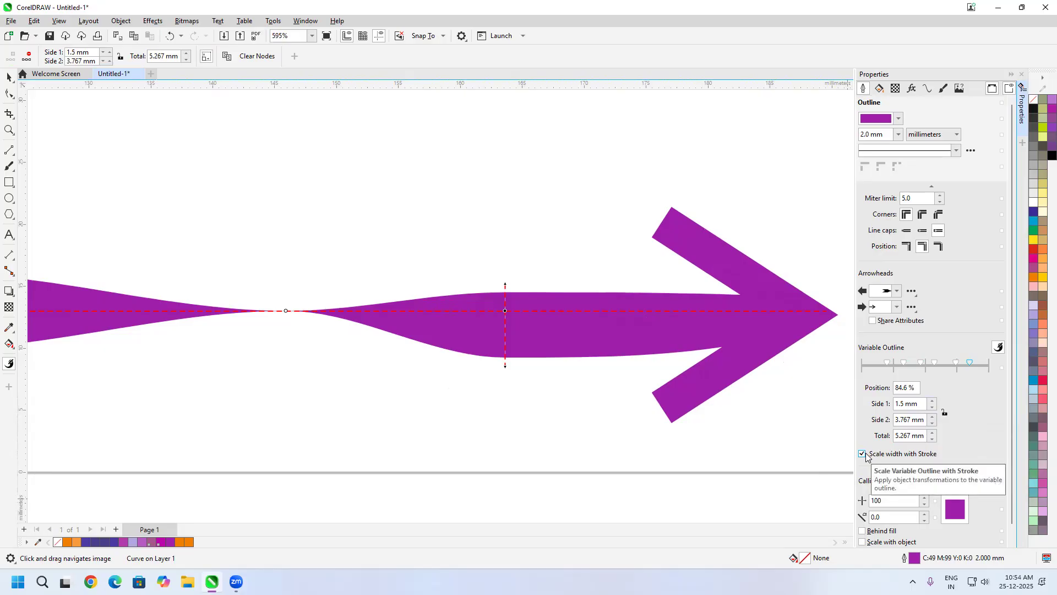
left_click(863, 454)
Duplicate the lowest black line below itself and stretch the copy to about 210 mm long.
scroll(940, 430, "down", 1)
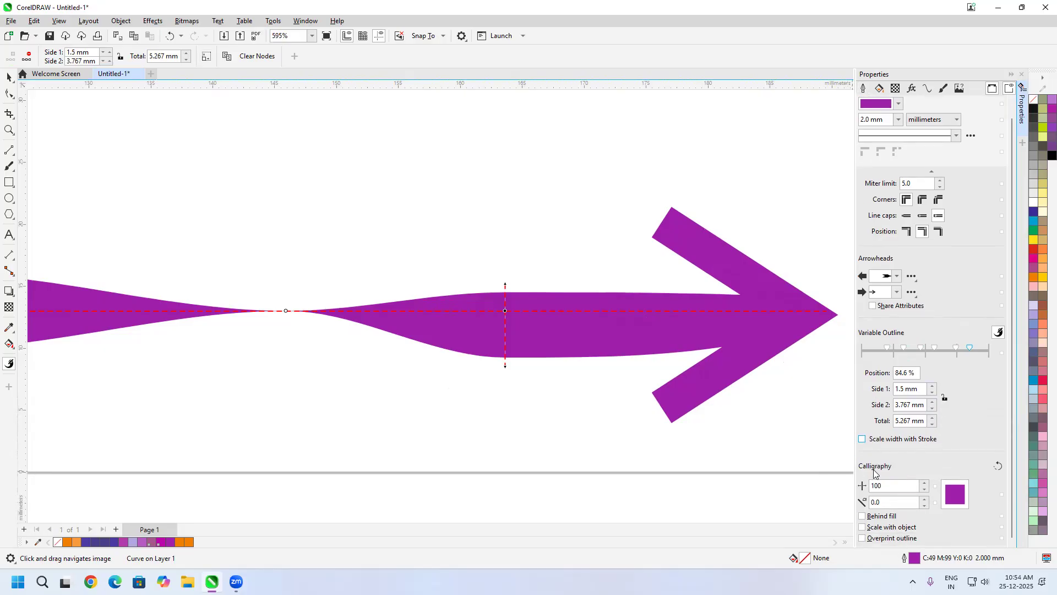
scroll(609, 379, "down", 4)
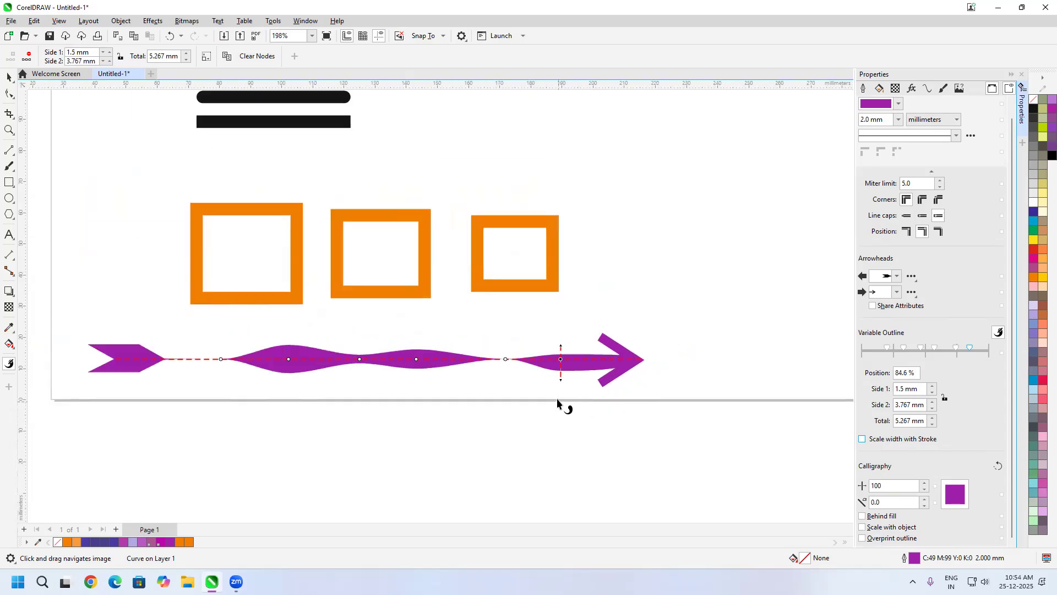
scroll(515, 285, "down", 1)
left_click_drag(402, 197, 347, 248)
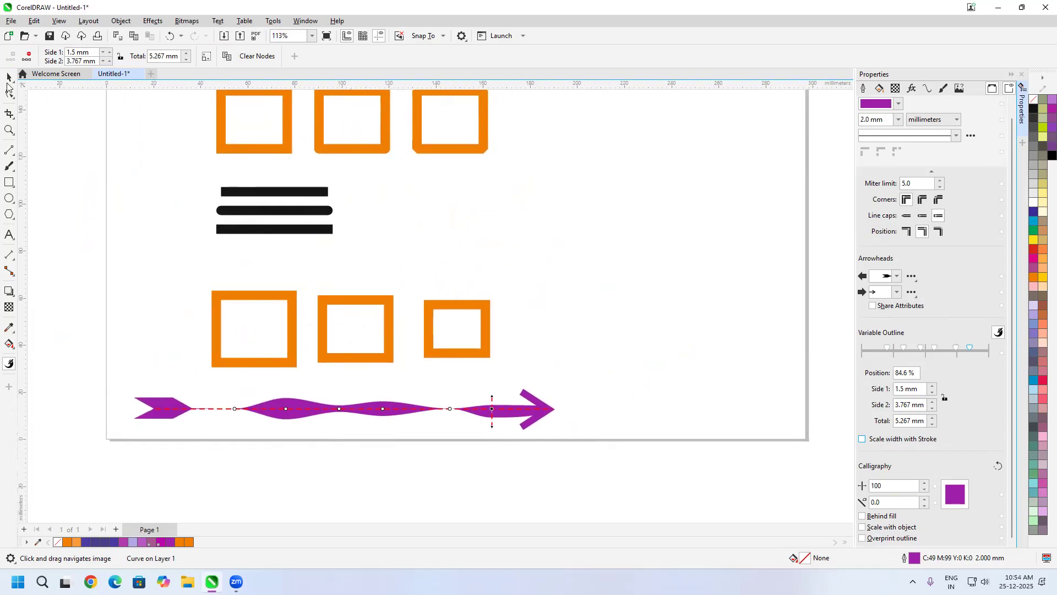
left_click(7, 79)
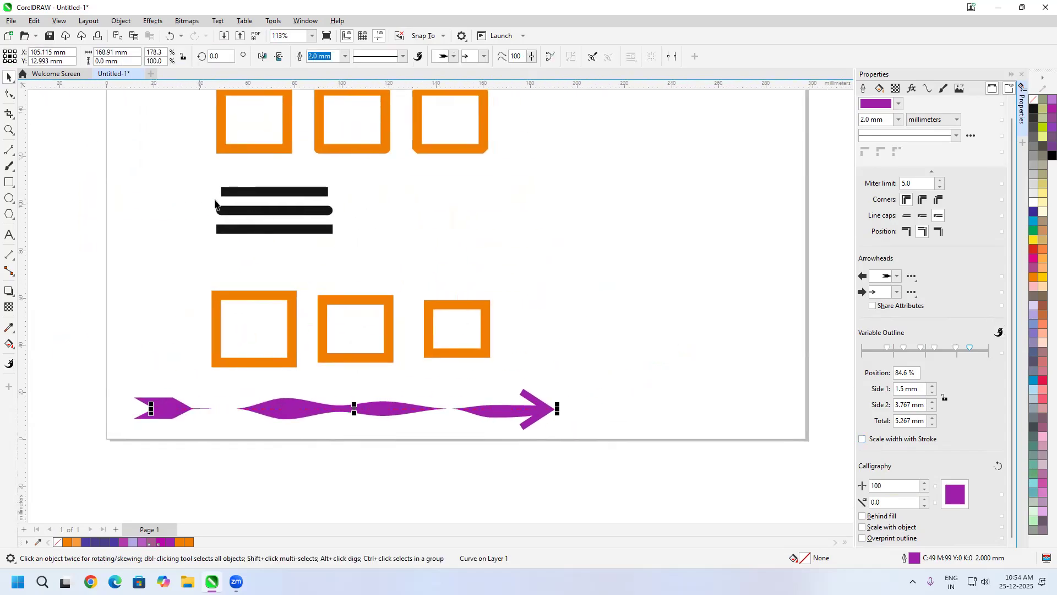
left_click(266, 229)
scroll(366, 234, "down", 2)
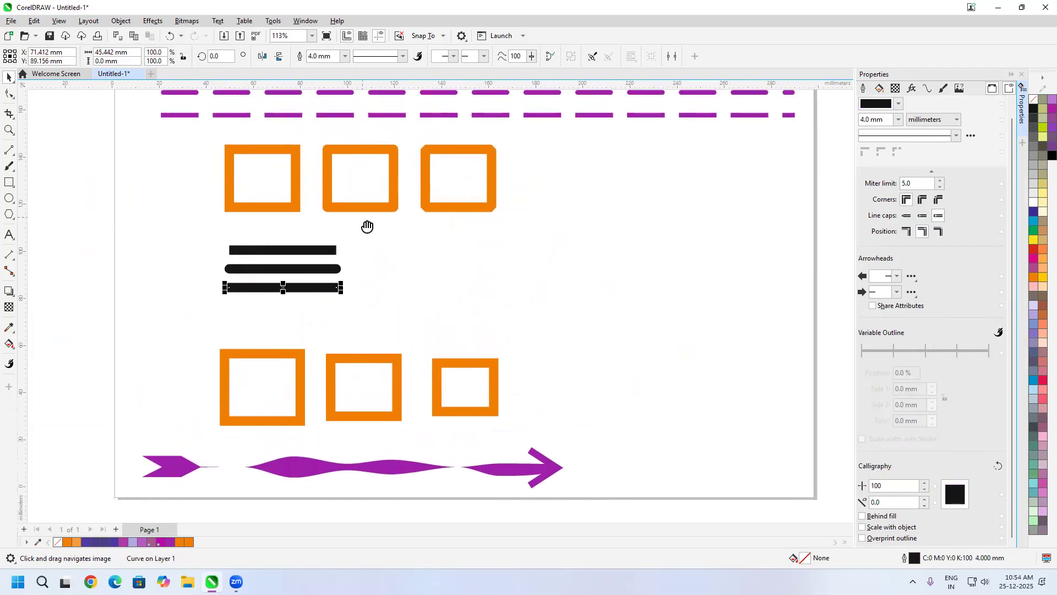
left_click_drag(365, 236, 374, 215)
left_click_drag(319, 256, 651, 280)
scroll(456, 291, "up", 4)
left_click_drag(531, 336, 526, 329)
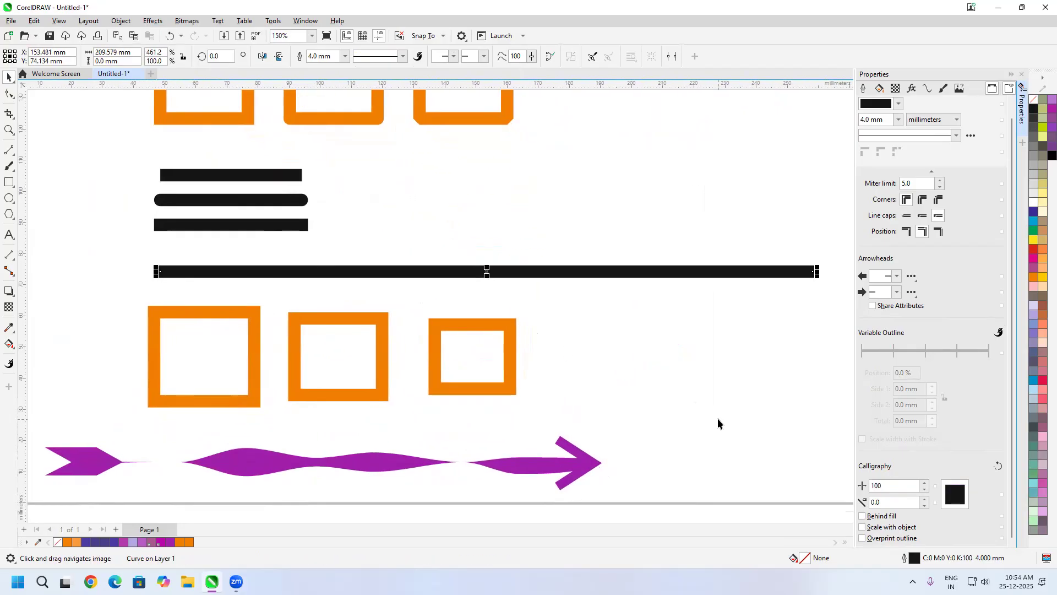
Reduce the long black line's calligraphy stretch to 32.
left_click(926, 491)
left_click(925, 489)
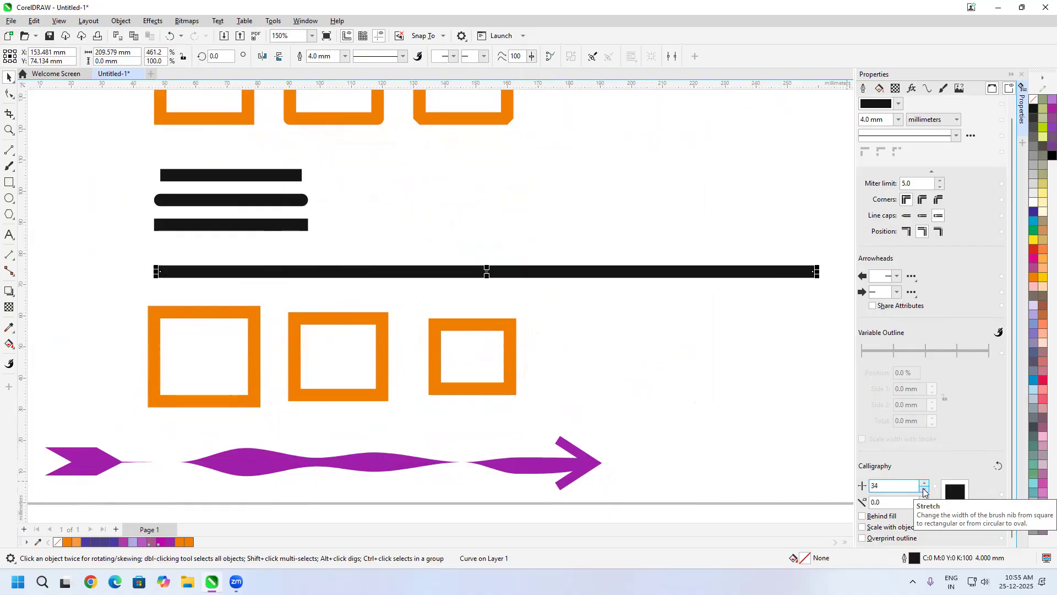
left_click(925, 491)
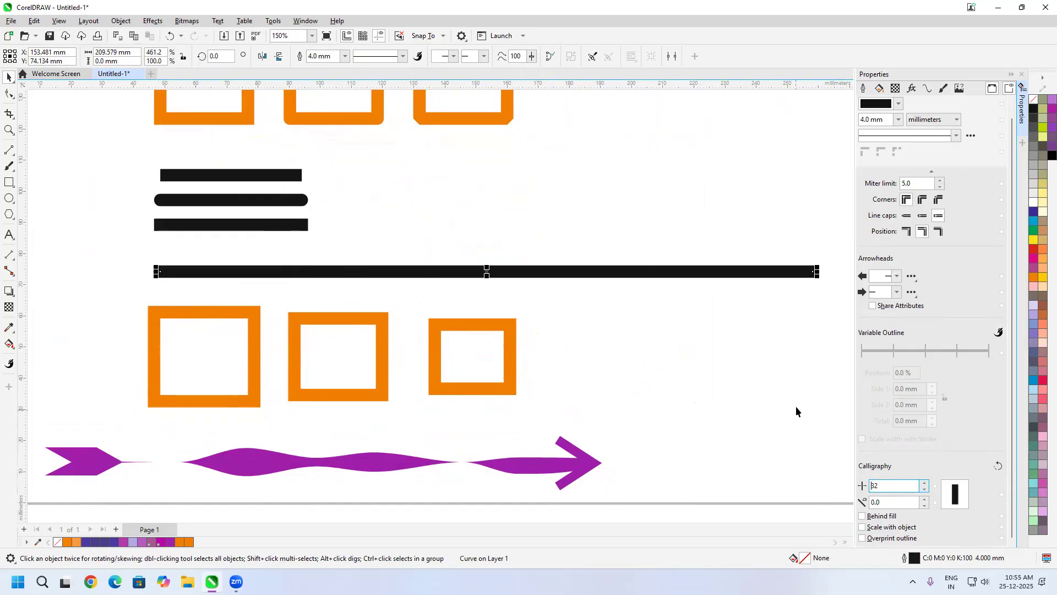
Apply the first dashed line style to the long black line.
left_click_drag(731, 184, 696, 279)
left_click(957, 136)
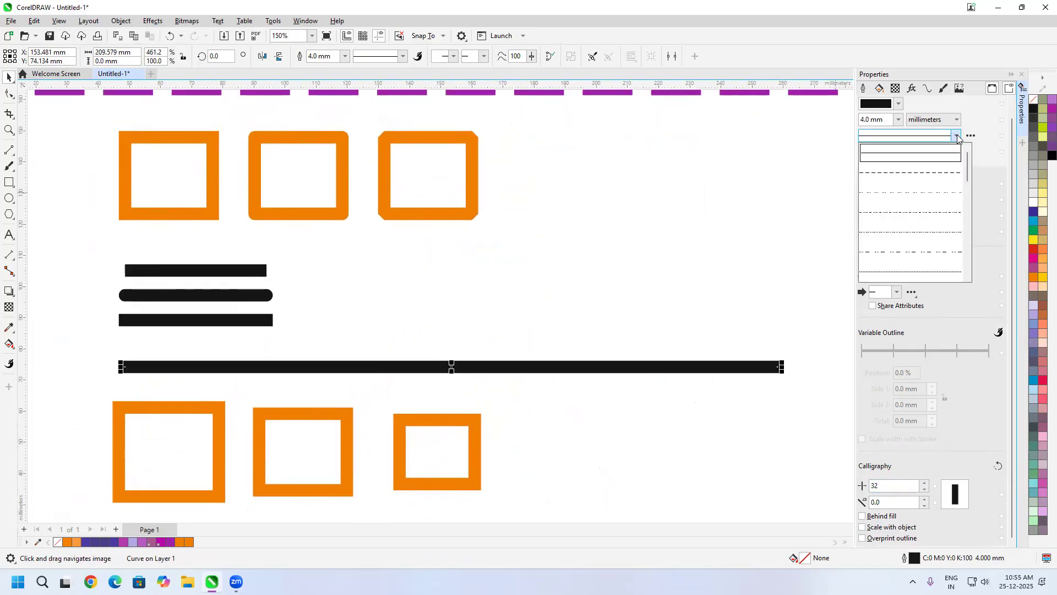
left_click(903, 172)
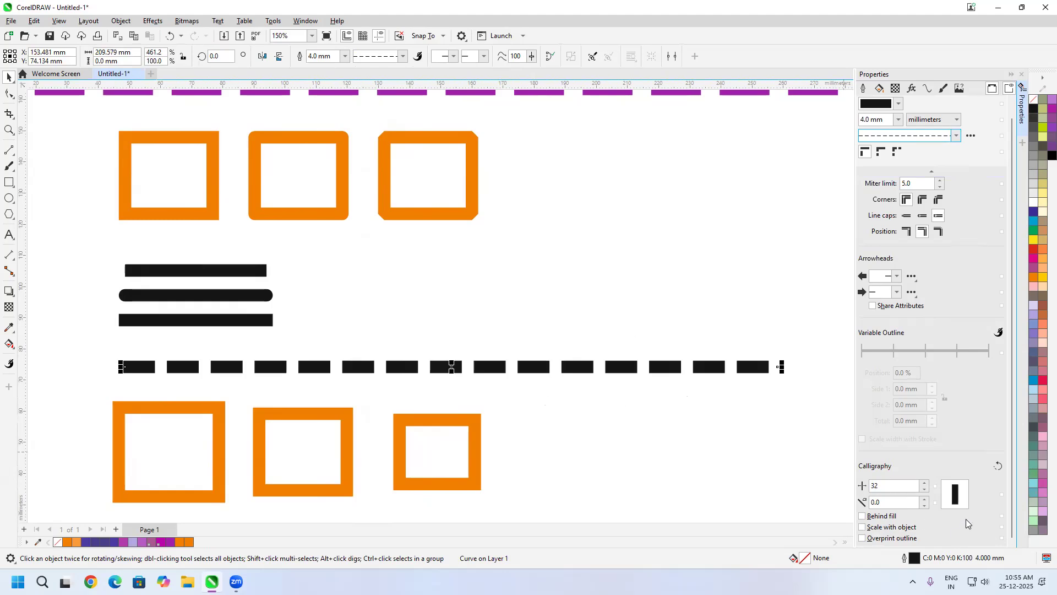
Raise the dashed black line's calligraphy stretch past 60 to try longer dashes.
left_click(926, 485)
left_click(926, 484)
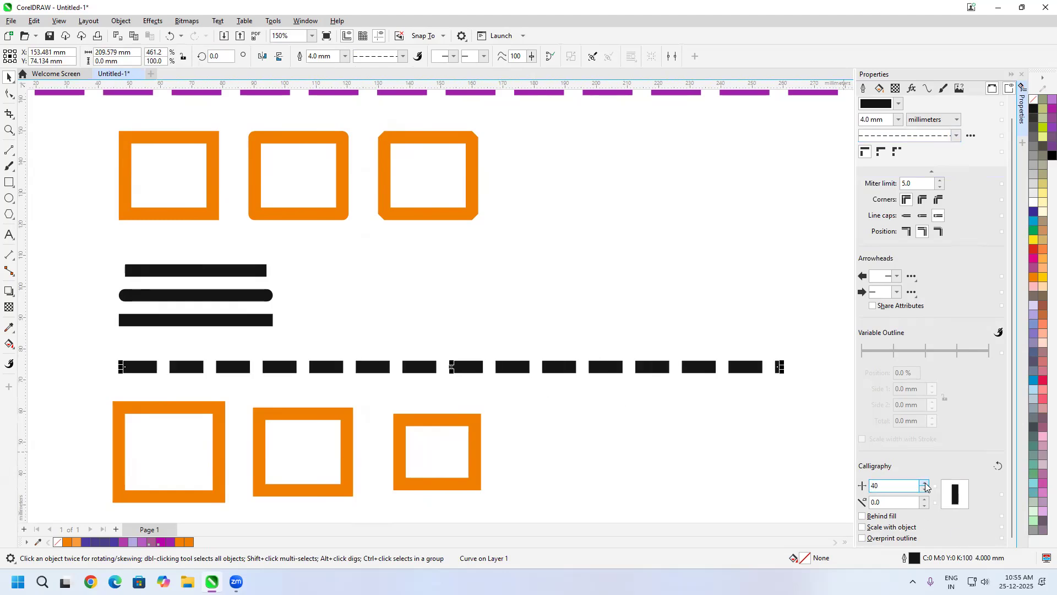
left_click(926, 484)
left_click(926, 485)
left_click(926, 484)
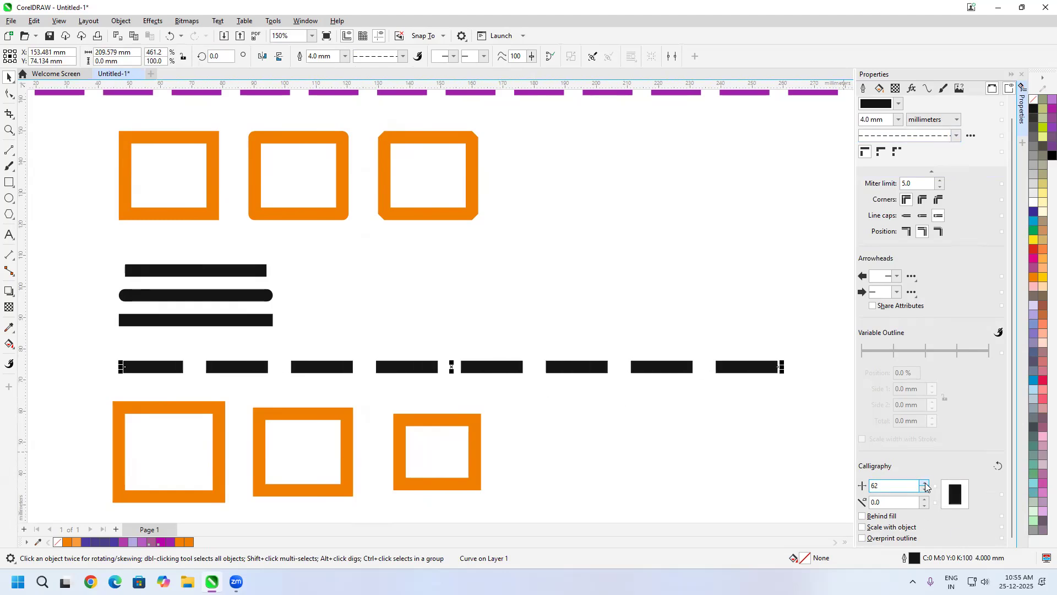
left_click(926, 485)
Lower the dashed black line's calligraphy stretch to 14 for short, closely spaced dashes.
left_click(924, 490)
left_click(924, 490)
left_click(924, 490)
left_click(924, 490)
left_click(924, 490)
left_click(924, 490)
left_click(924, 490)
left_click(924, 490)
left_click(924, 490)
left_click(924, 490)
left_click(924, 490)
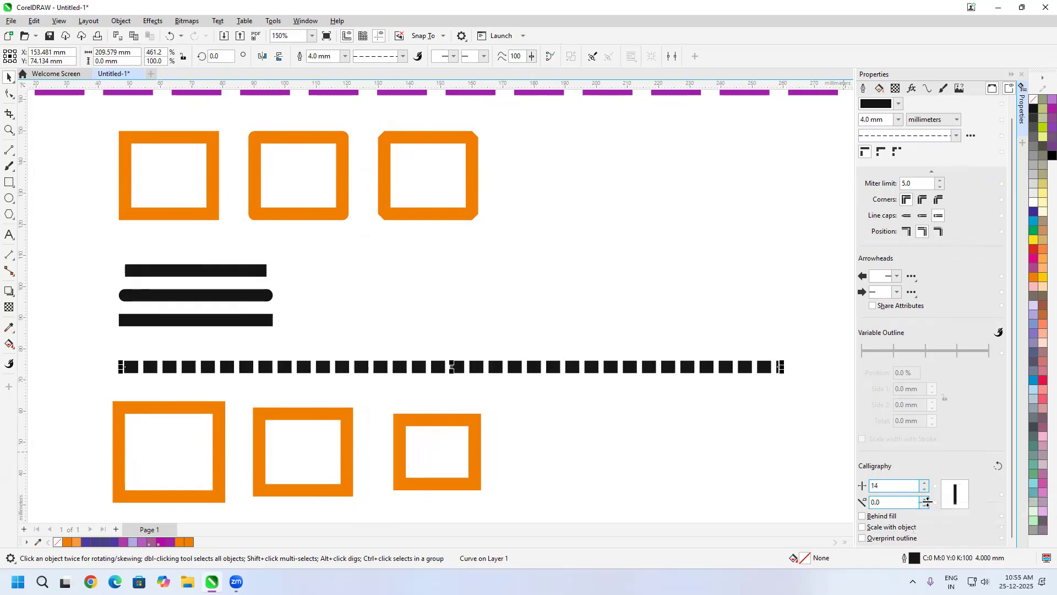
Raise the dashed black line's calligraphy tilt angle to 36 degrees.
left_click(924, 498)
left_click(924, 498)
left_click(924, 499)
left_click(924, 498)
left_click(924, 498)
left_click(924, 498)
left_click(924, 498)
left_click(924, 499)
left_click(924, 499)
left_click(924, 499)
left_click(925, 498)
left_click(924, 499)
left_click(924, 499)
left_click(924, 498)
left_click(925, 498)
left_click(924, 499)
left_click(924, 498)
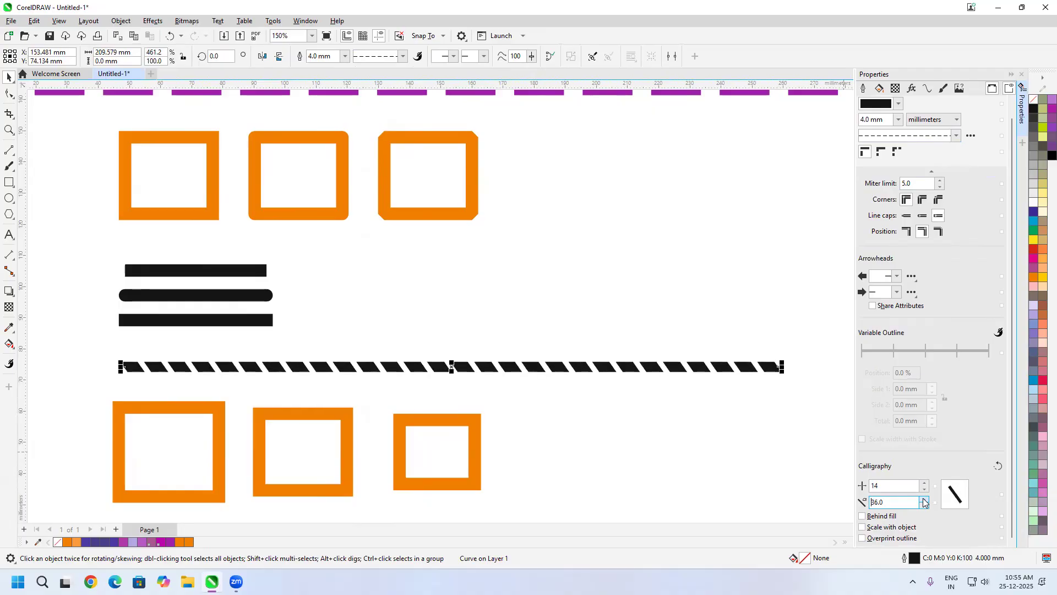
Reshape the black line's calligraphy nib freehand to a stretch of 10 and a tilt of about 138.4 degrees.
left_click(955, 493)
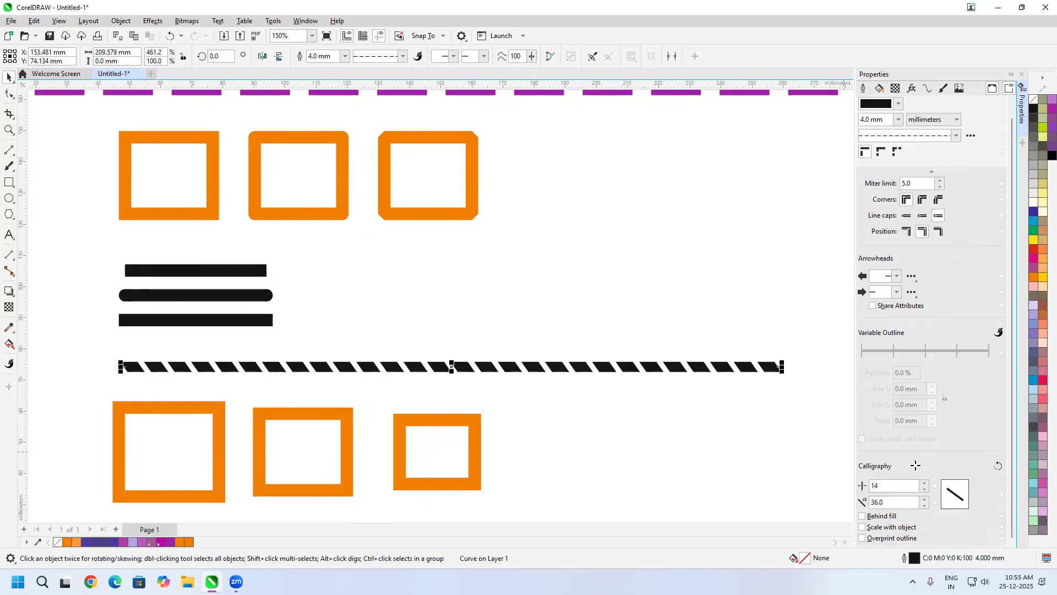
left_click_drag(916, 465, 890, 469)
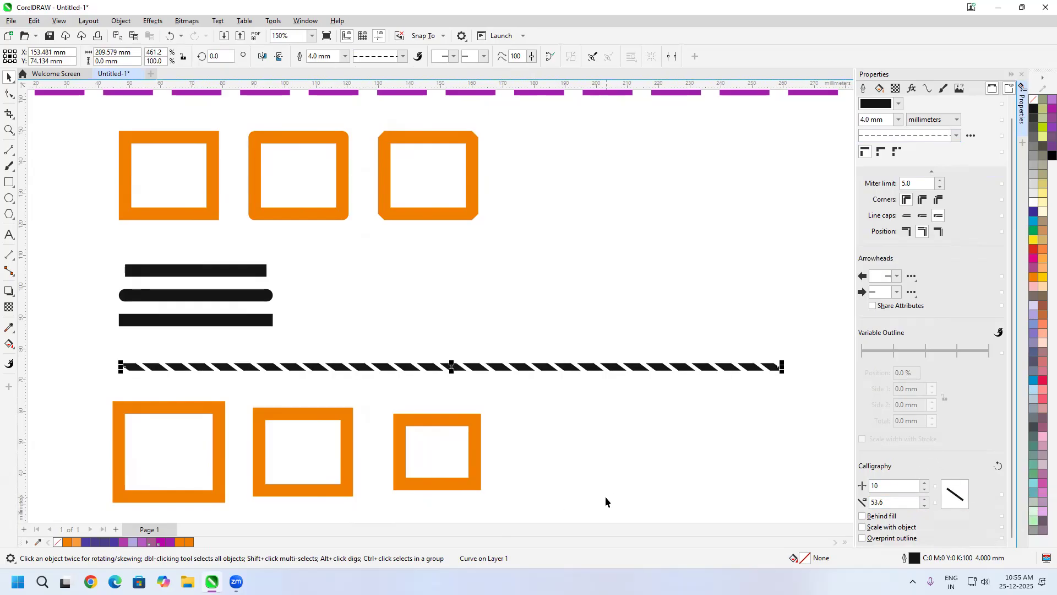
mouse_move(961, 496)
left_mouse_down()
mouse_move(976, 505)
mouse_move(1001, 491)
mouse_move(982, 465)
left_mouse_up()
Draw an orange-outlined rectangle about 82.6 by 72.1 mm on the right side of the page.
scroll(557, 390, "down", 5)
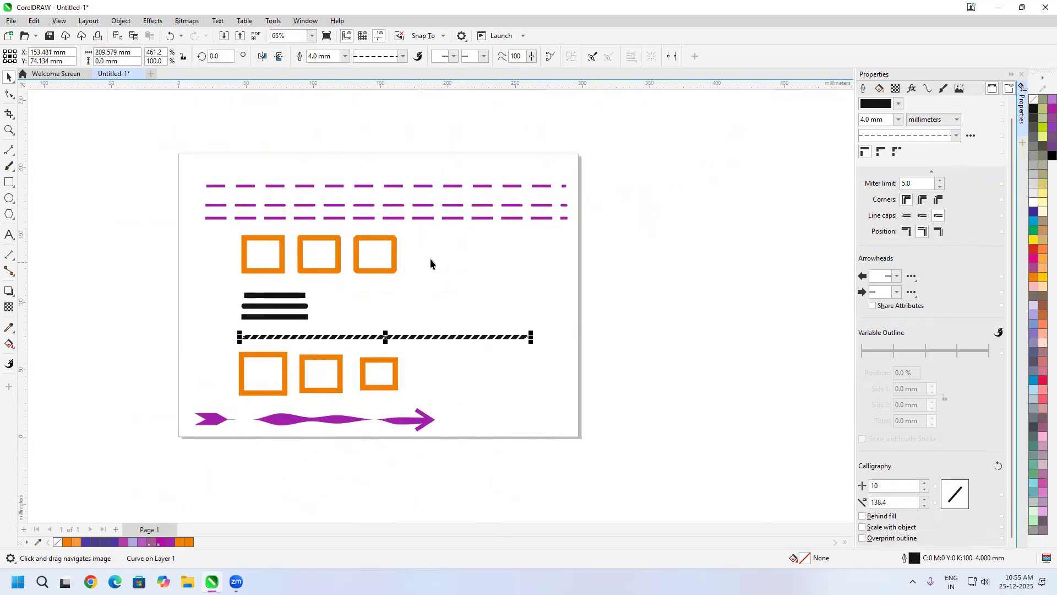
key("F6")
mouse_move(452, 251)
left_mouse_down()
mouse_move(552, 344)
mouse_move(569, 390)
left_mouse_up()
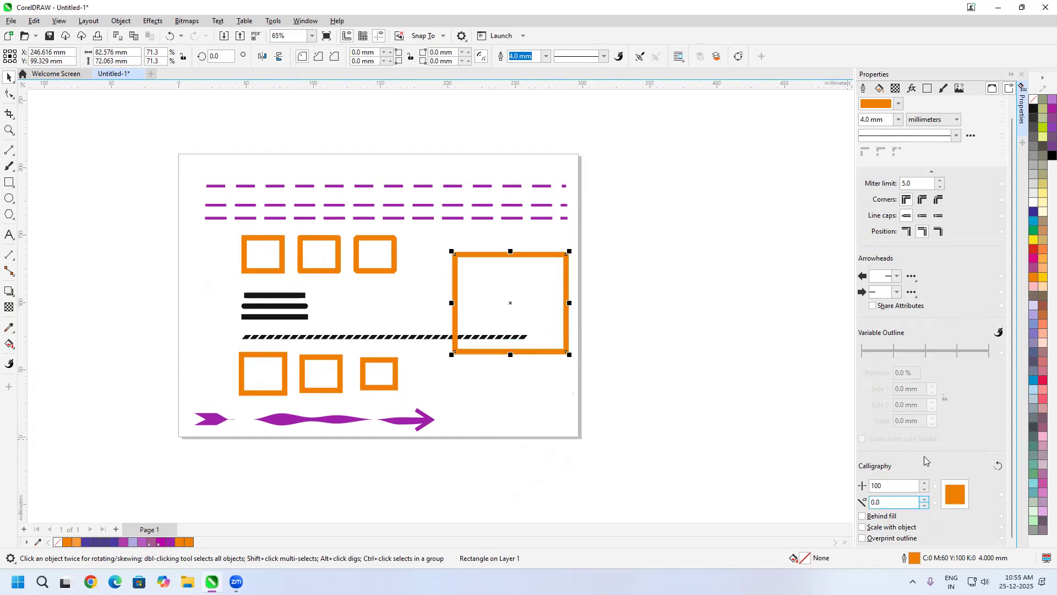
Give the new rectangle the first dashed outline style with a calligraphy stretch of 10 and a tilt of about 152.1 degrees.
left_click(957, 136)
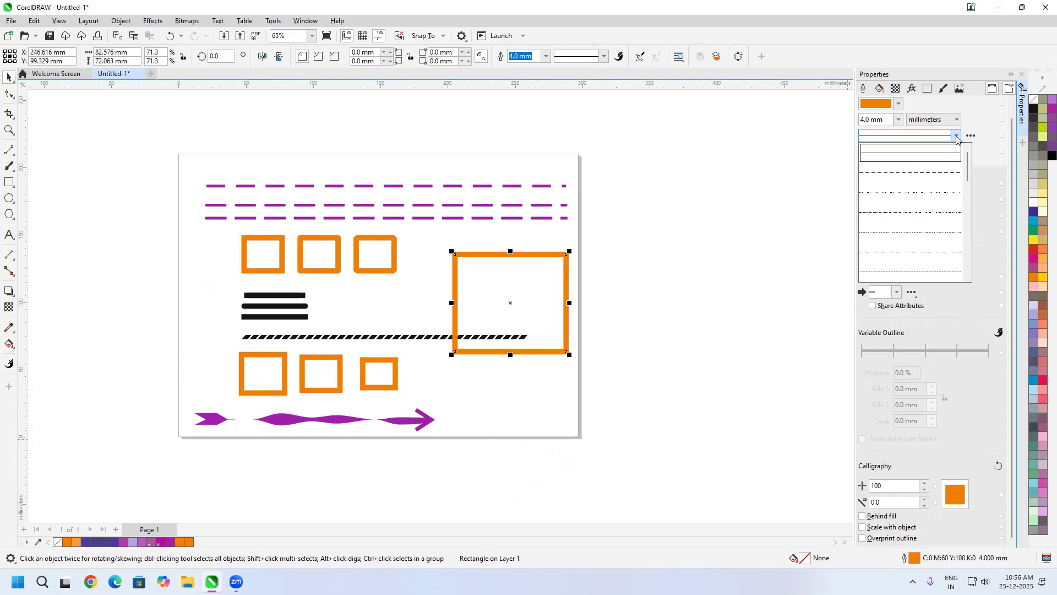
left_click(919, 177)
scroll(605, 295, "up", 2)
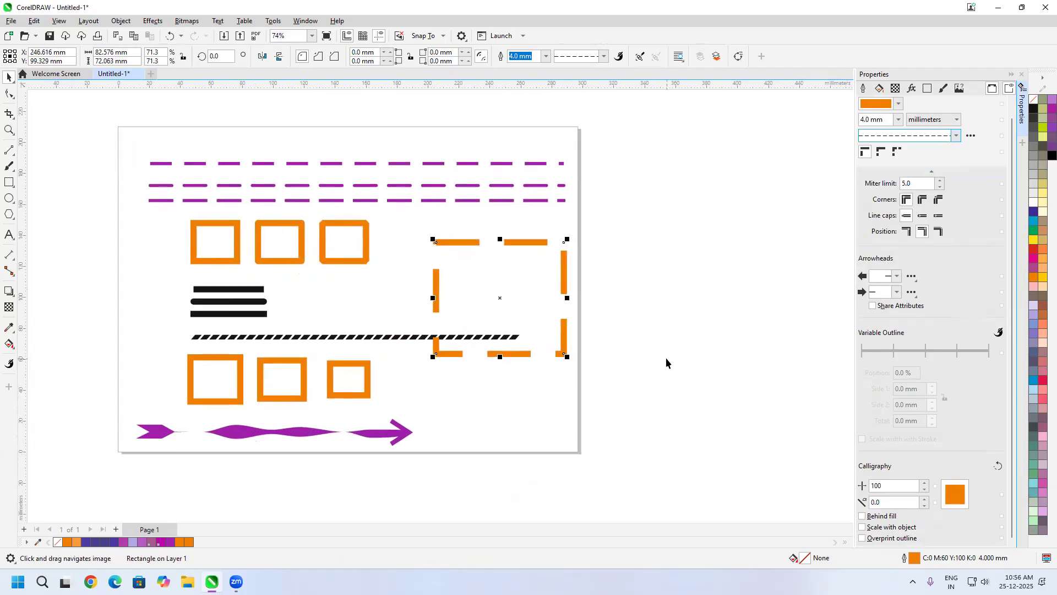
left_click_drag(957, 496, 974, 458)
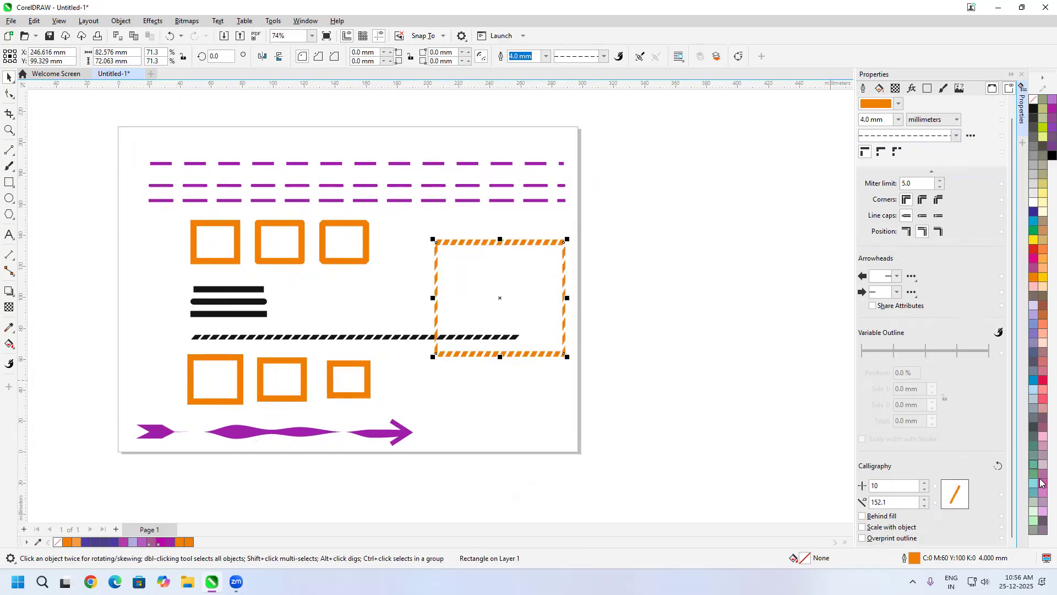
Tilt the calligraphy nib of the orange dashed rectangle freehand to about 44.4 degrees.
scroll(963, 495, "up", 1)
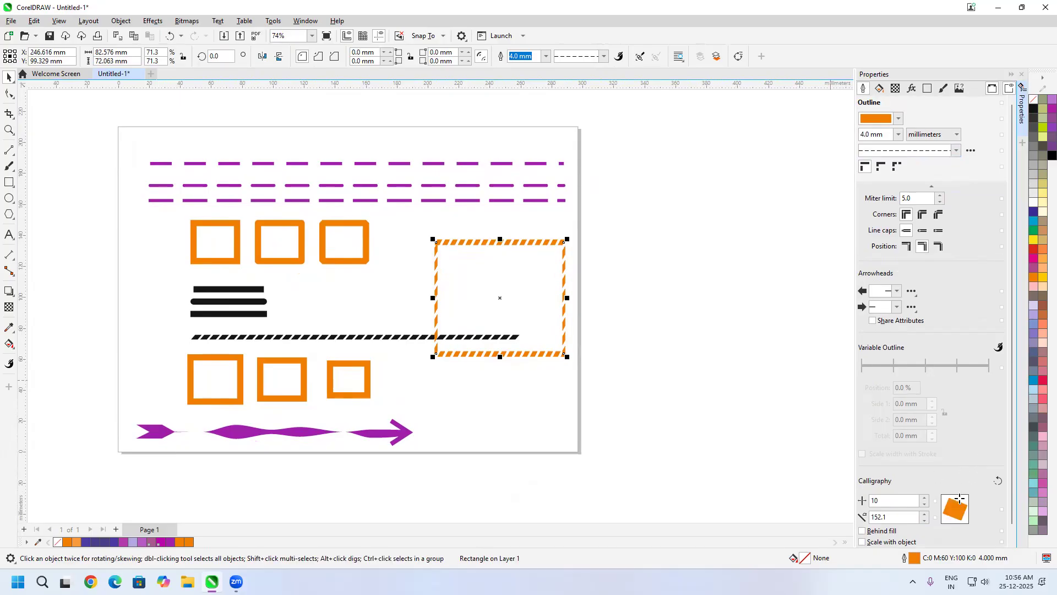
left_click_drag(928, 482, 899, 469)
scroll(540, 294, "up", 3)
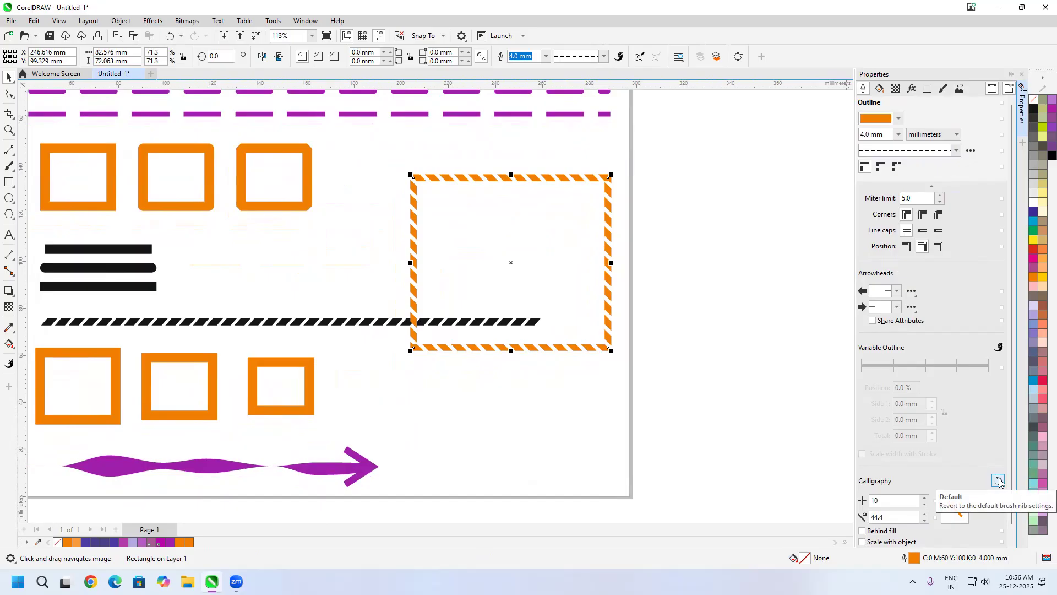
left_click_drag(612, 280, 508, 216)
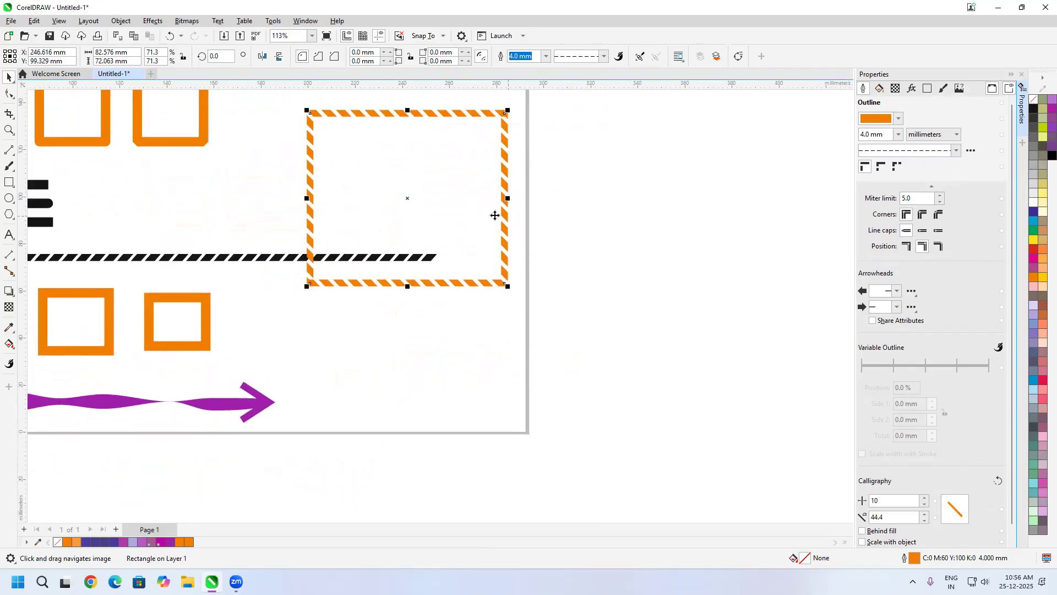
Draw a circle about 63.5 mm across below the orange dashed rectangle, overlapping the page's lower-right corner.
scroll(495, 215, "down", 2)
left_click(10, 199)
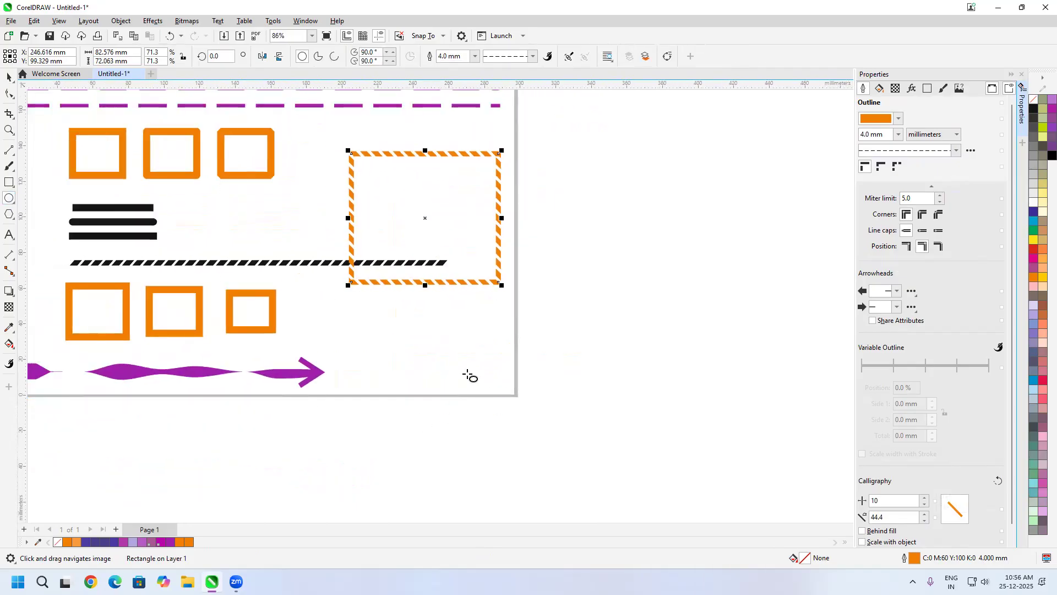
left_click_drag(425, 331, 541, 427)
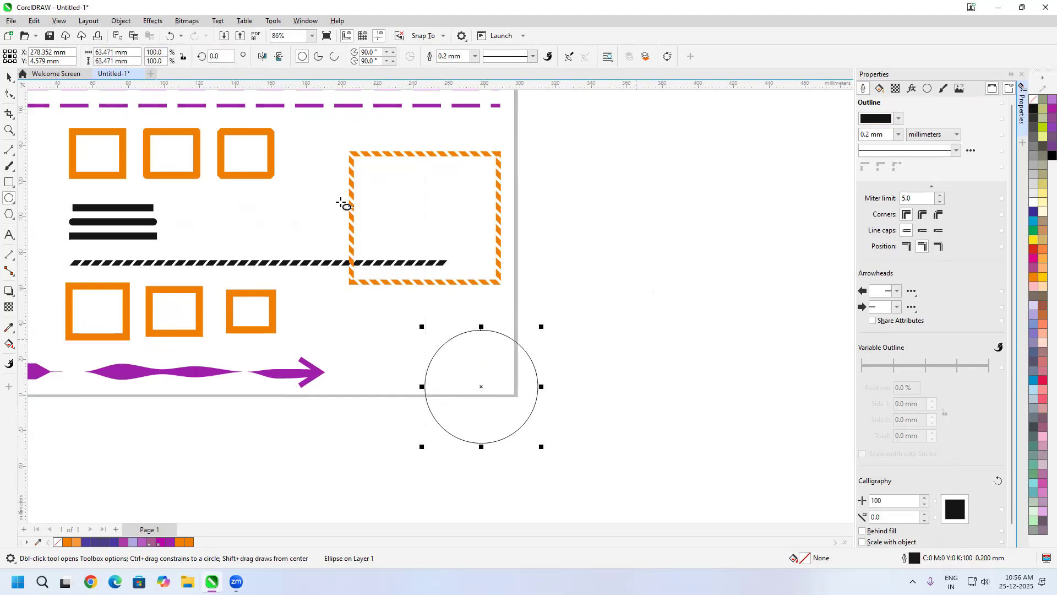
Give the circle a 4.0 mm outline with the first dashed line style.
left_click(898, 136)
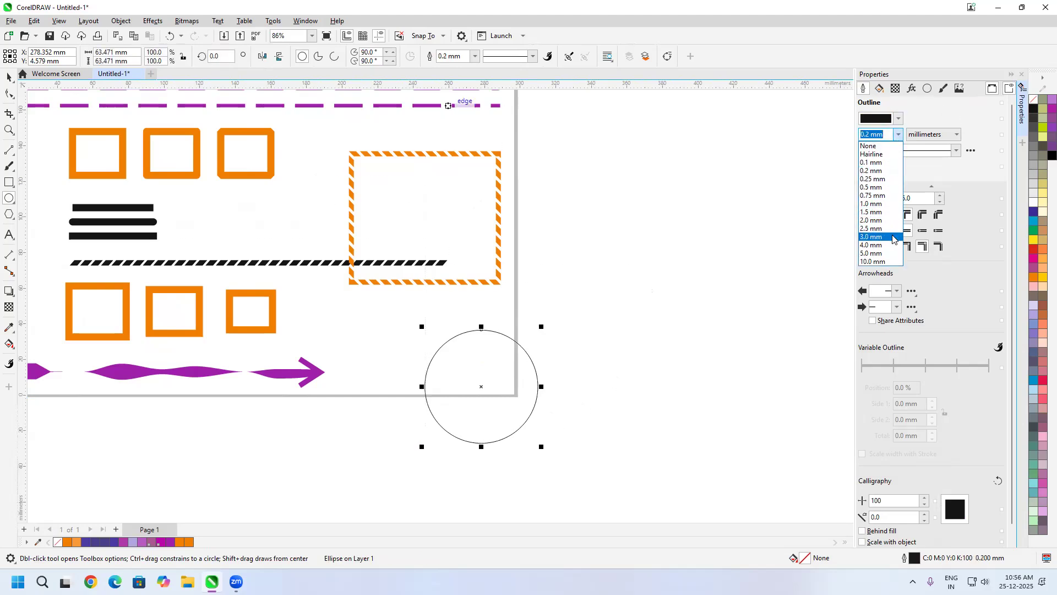
left_click(884, 245)
scroll(650, 344, "up", 1)
left_click_drag(668, 355, 713, 324)
left_click_drag(569, 189, 590, 312)
left_click(956, 151)
left_click(930, 170)
left_click_drag(683, 390, 645, 261)
scroll(645, 260, "down", 1)
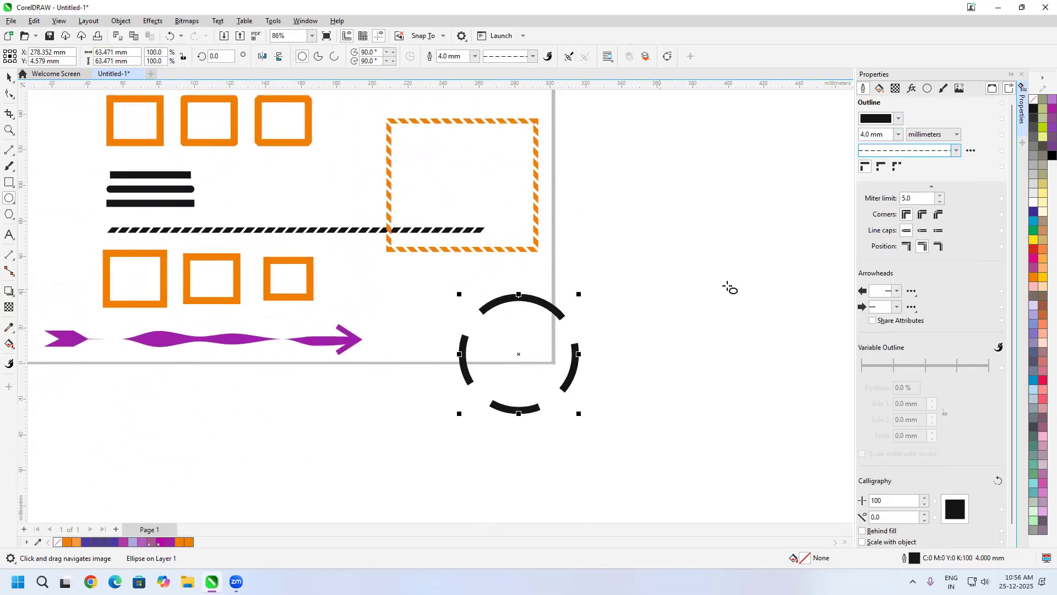
Reshape the circle's calligraphy nib freehand to a stretch of 10 and a tilt of -45 degrees.
left_click_drag(949, 515, 956, 509)
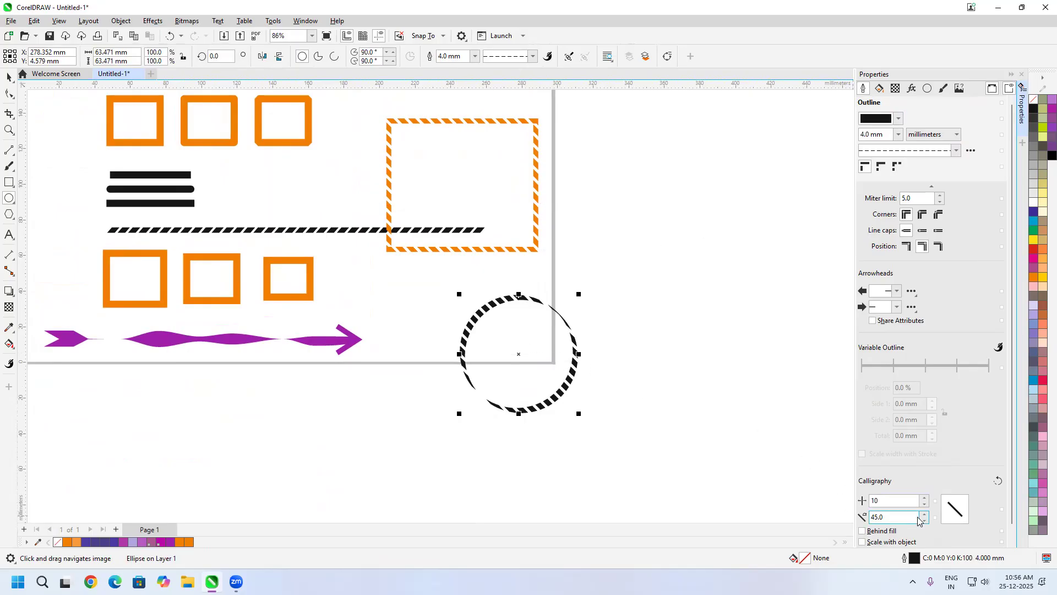
left_click_drag(946, 504, 954, 511)
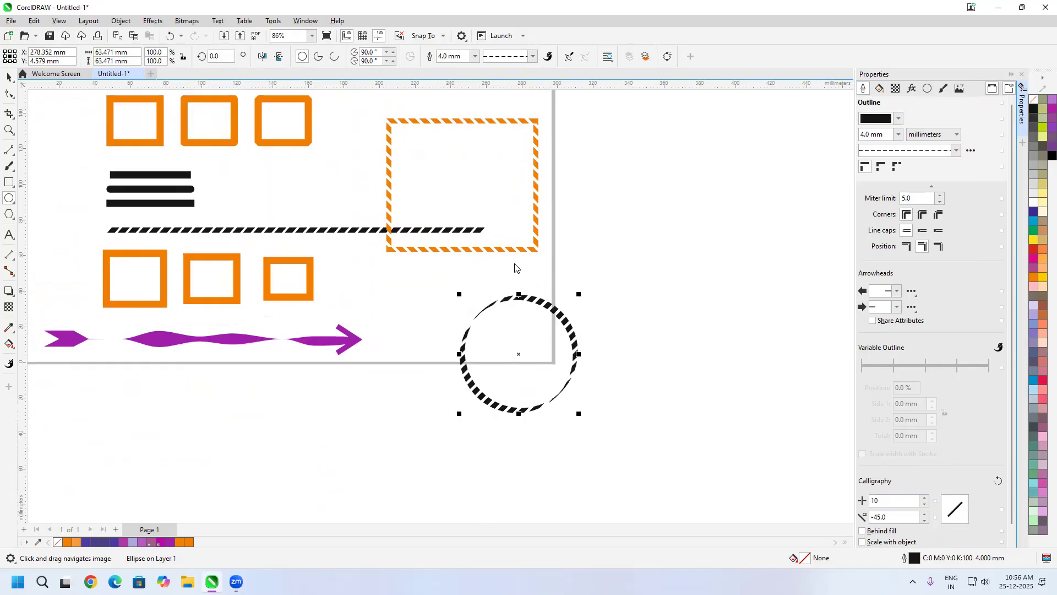
scroll(477, 393, "up", 2)
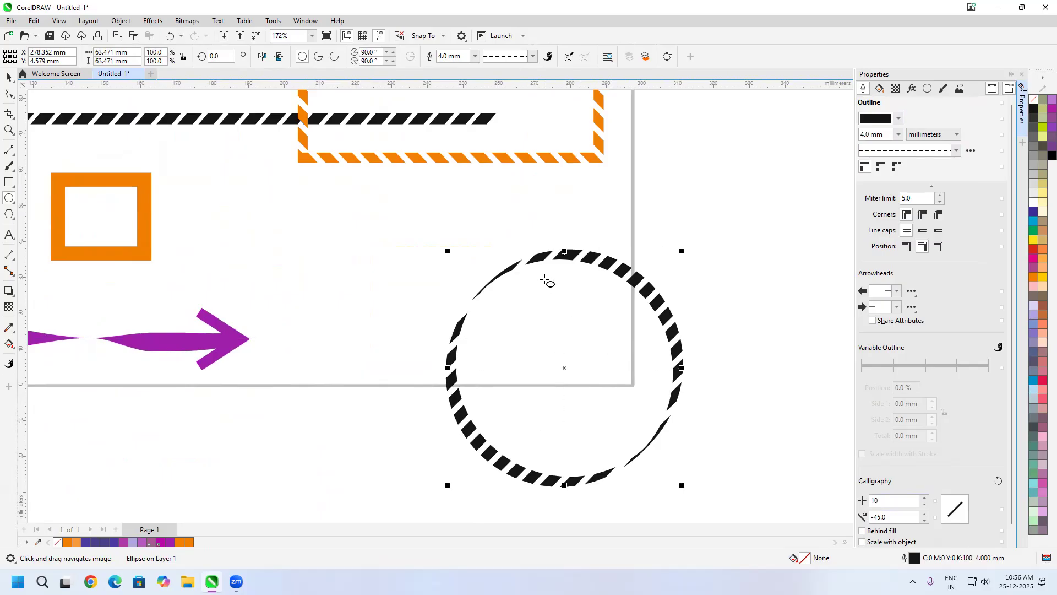
Place a copy of the dashed circle outside the page's right edge and give the copy a solid outline.
left_click(12, 77)
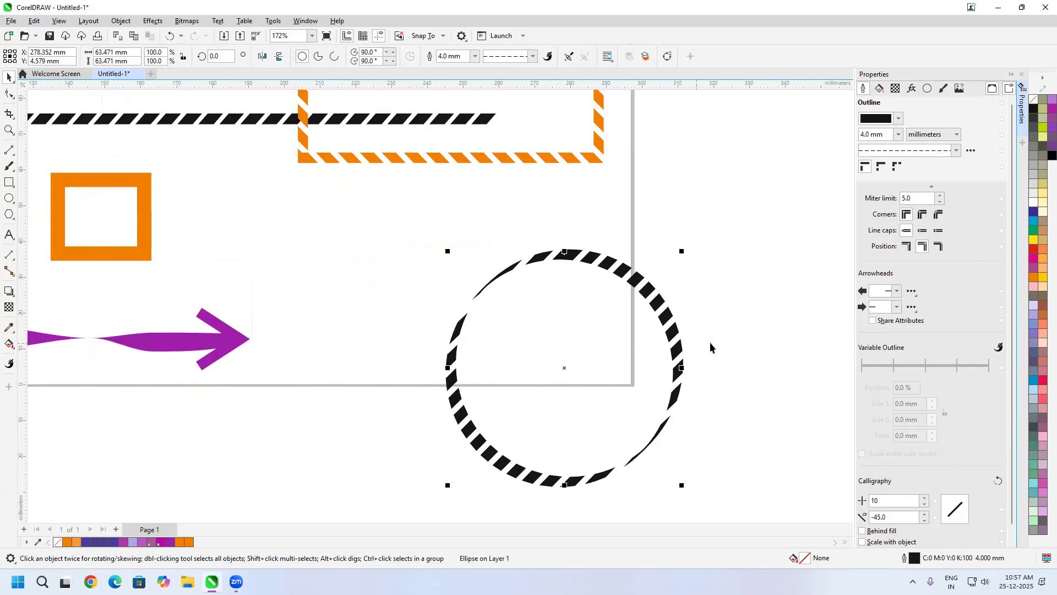
scroll(687, 302, "down", 3)
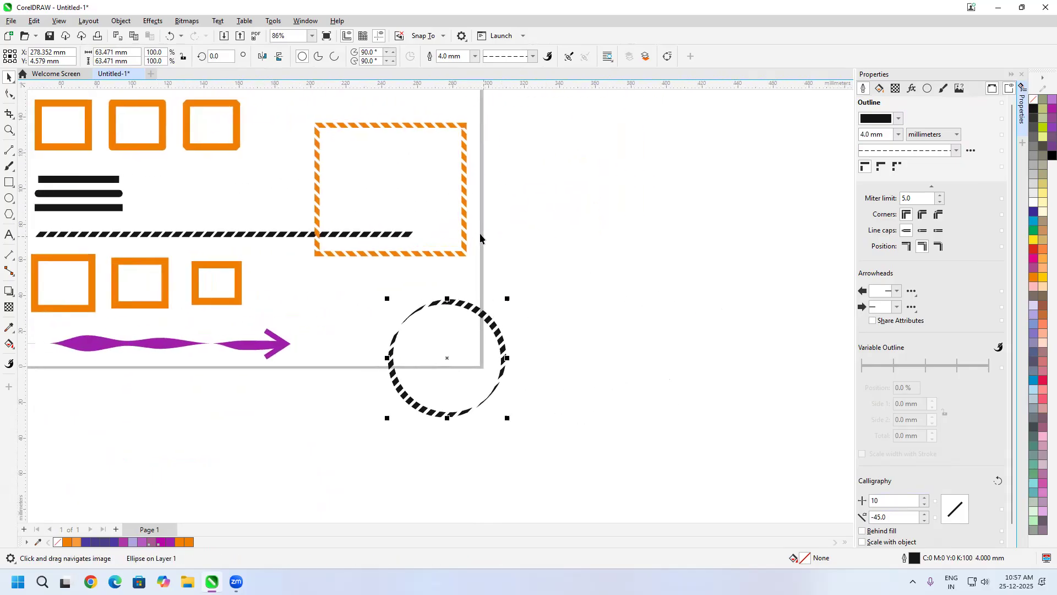
left_click_drag(446, 336, 569, 213)
left_click(956, 154)
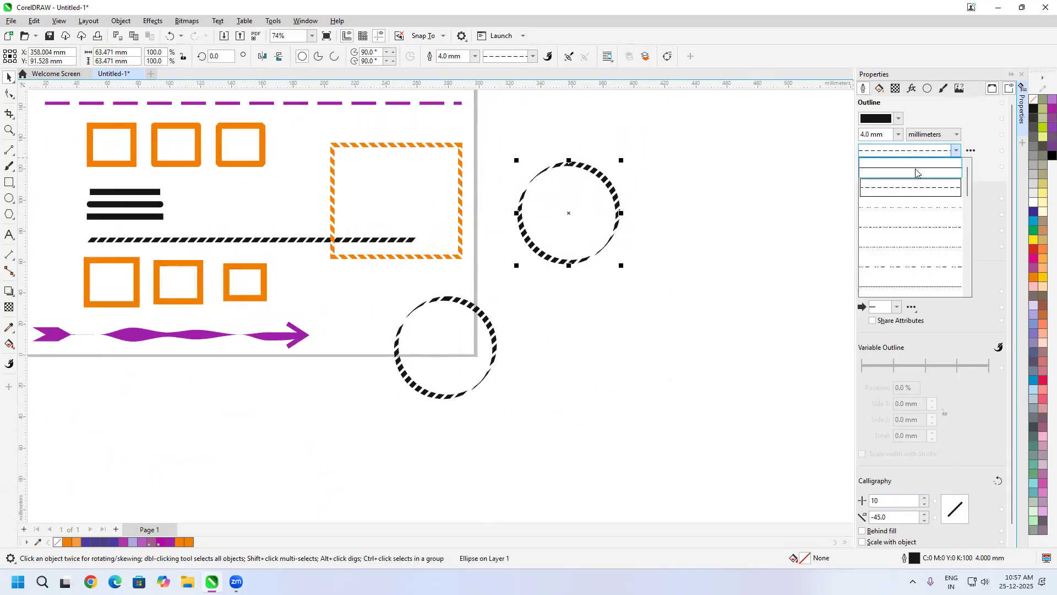
left_click(908, 174)
scroll(531, 219, "up", 1)
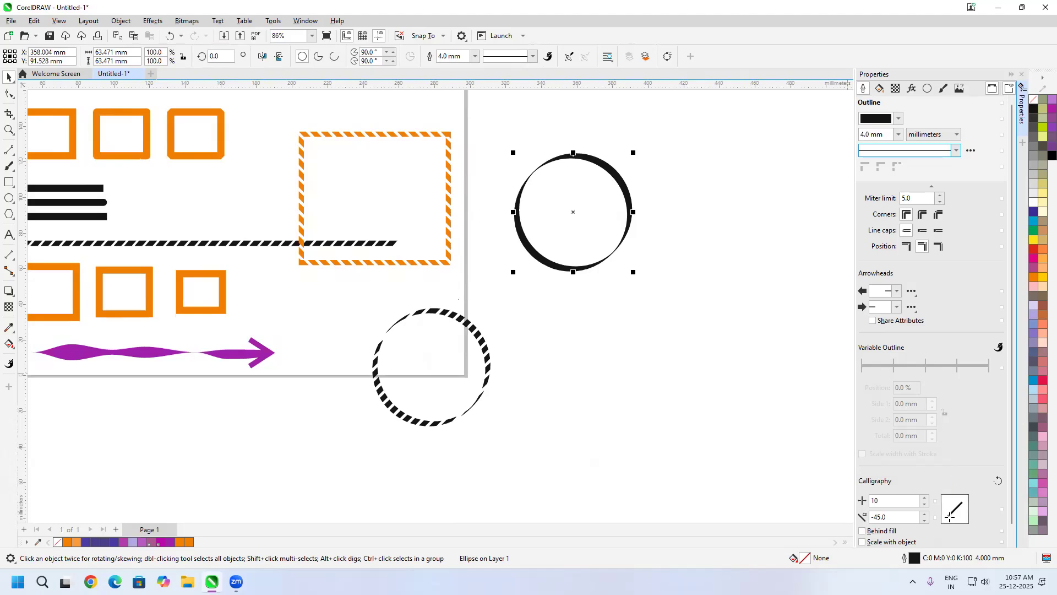
Revert the copied circle's calligraphy nib to the default settings and fill the circle with red.
left_click(998, 482)
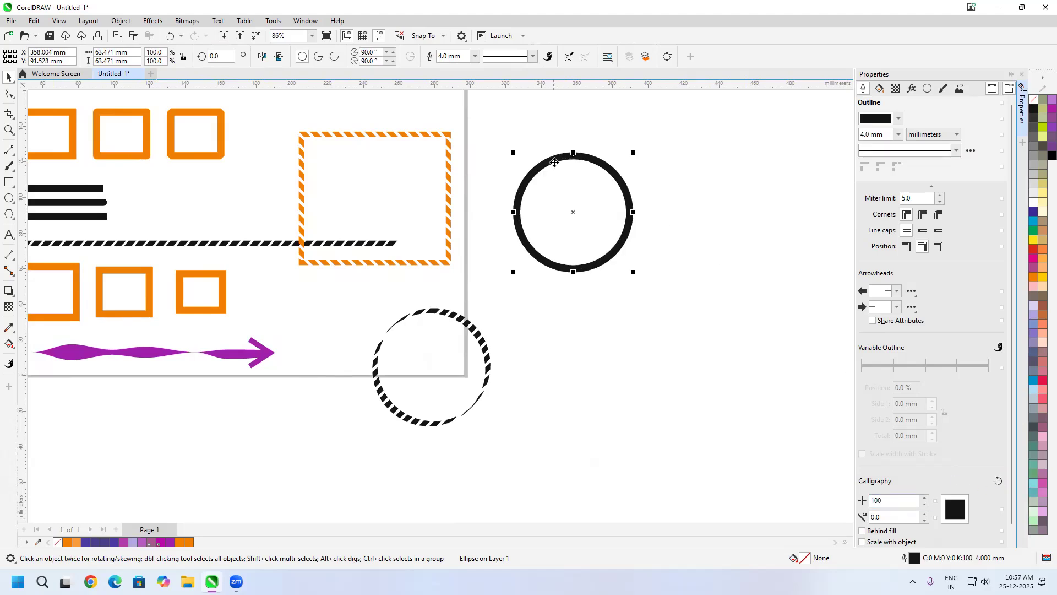
left_click_drag(605, 221, 580, 236)
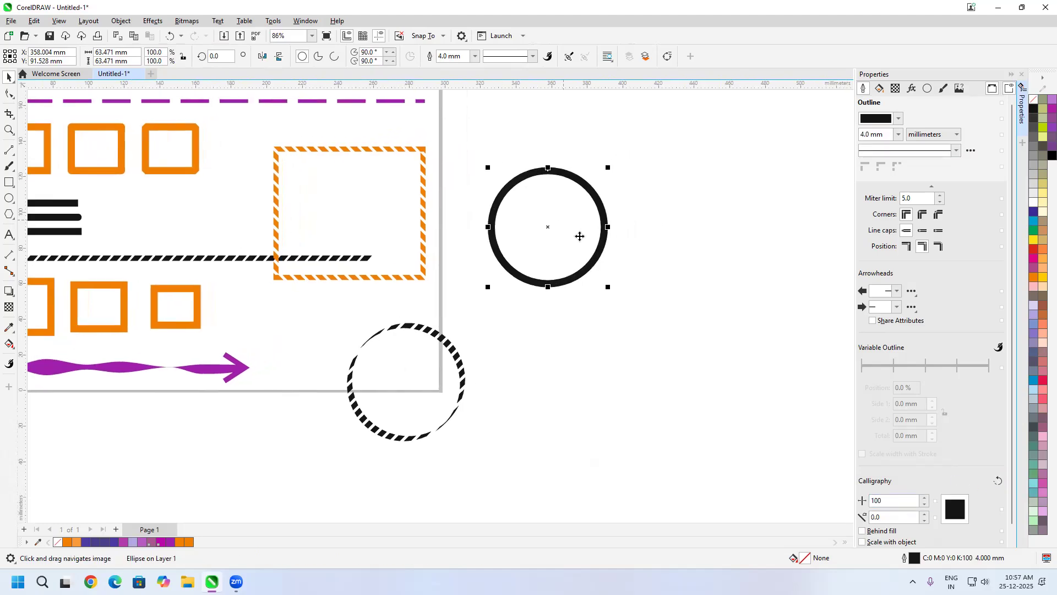
left_click(1034, 249)
scroll(535, 206, "up", 1)
scroll(535, 207, "up", 2)
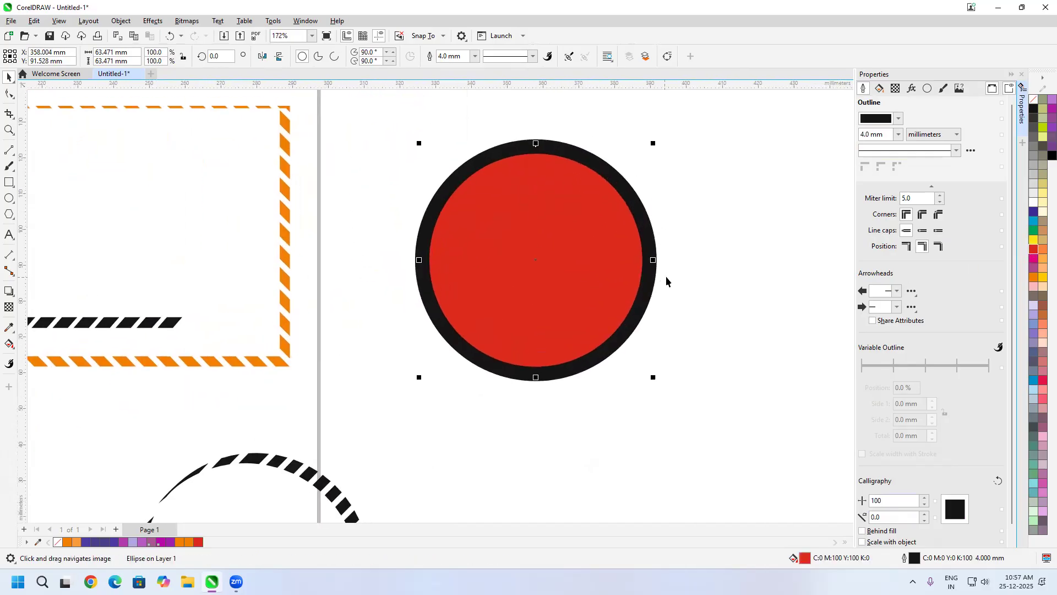
Set the red circle's outline width to 5.0 mm and inspect the outline's thickness around its edge.
left_click(900, 134)
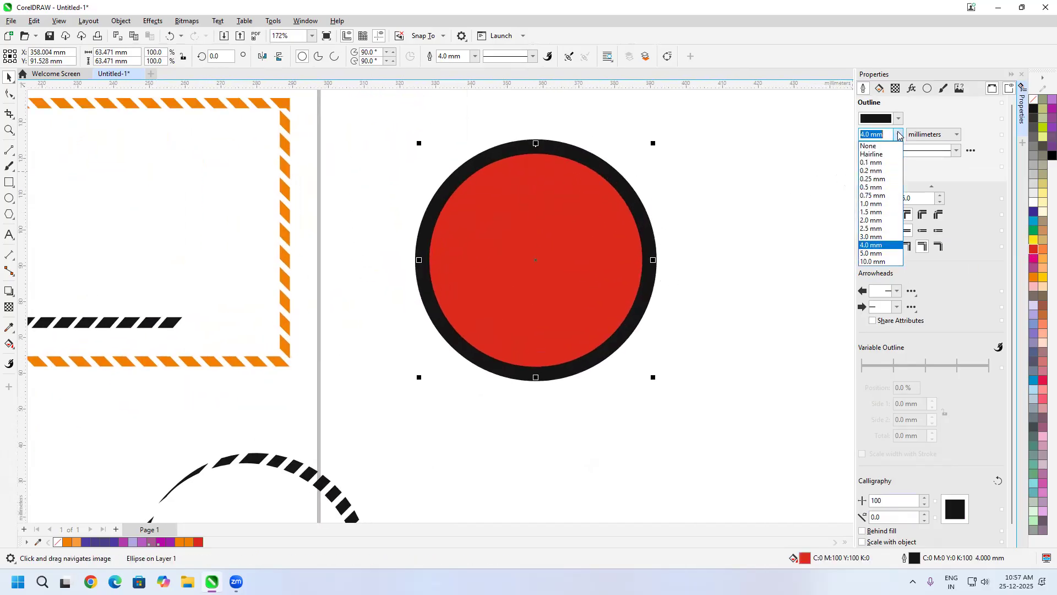
left_click(876, 254)
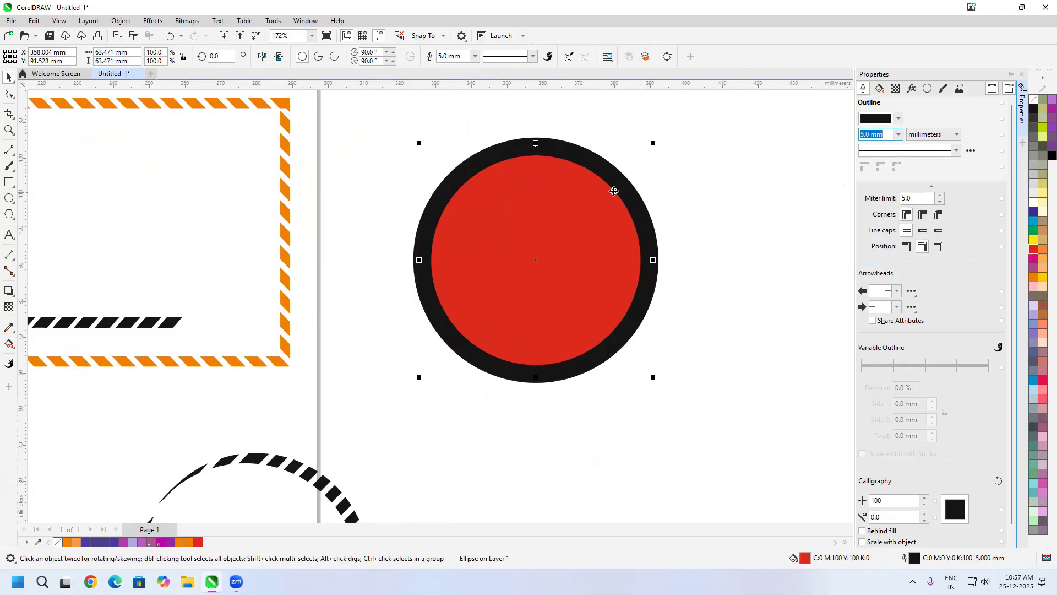
scroll(612, 190, "up", 1)
scroll(634, 193, "left", 1)
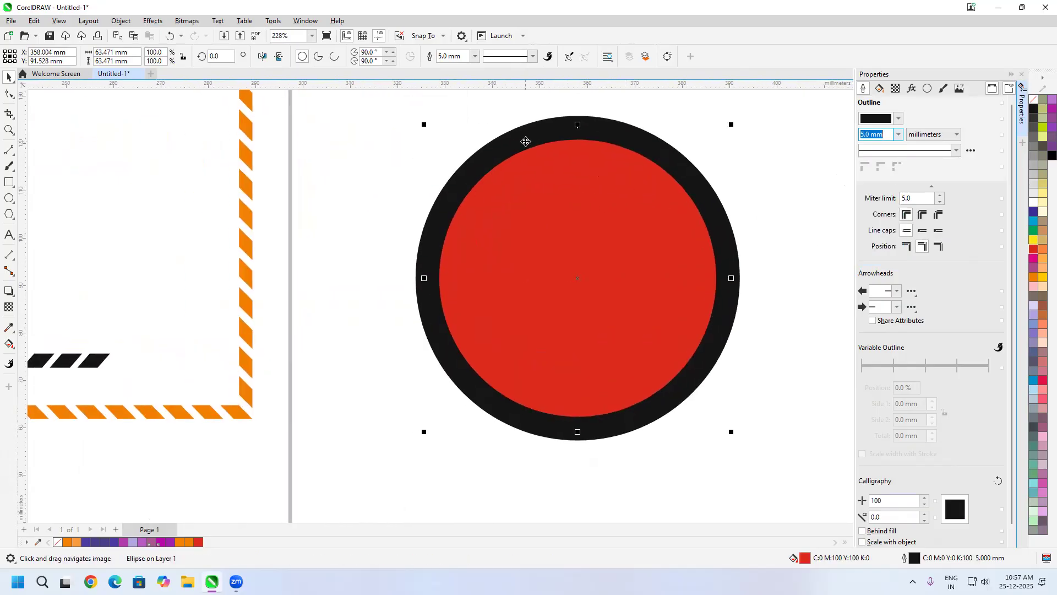
scroll(526, 140, "up", 2)
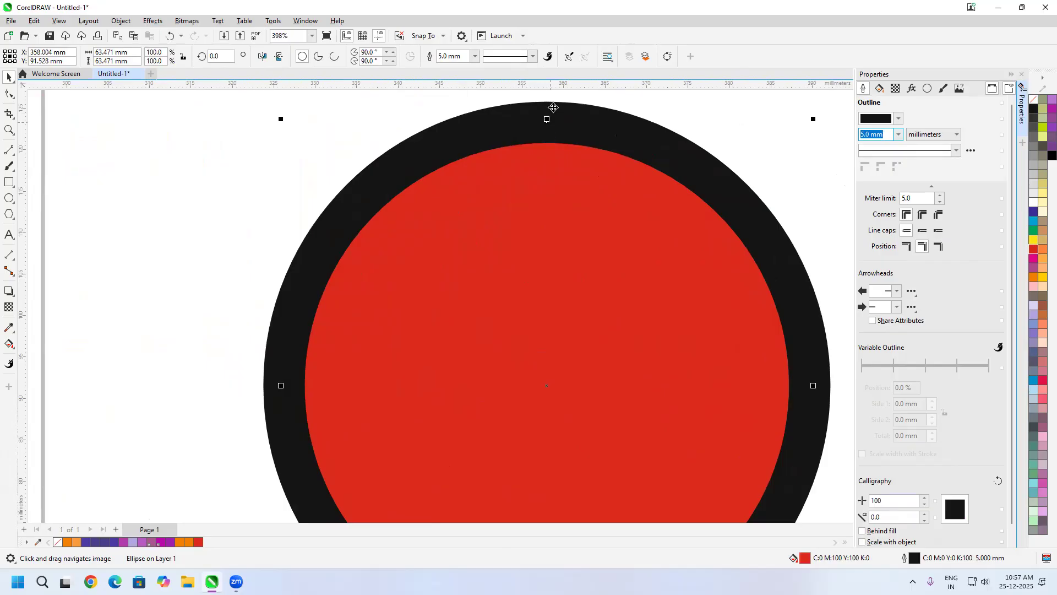
scroll(634, 259, "down", 2)
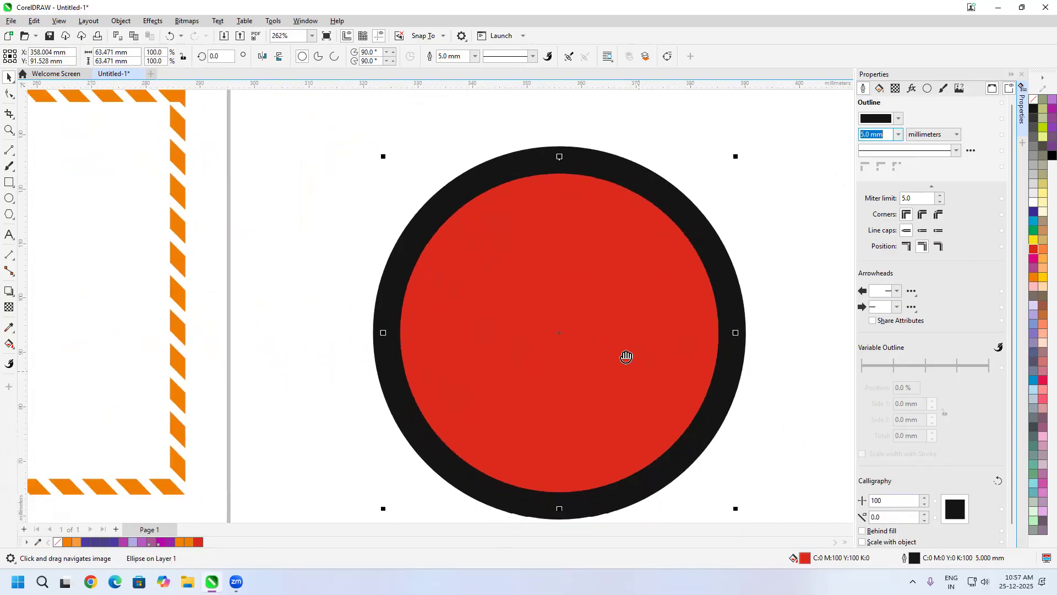
Place the red circle's outline behind its fill, toggling the option to compare both states and leaving it enabled.
left_click_drag(1013, 432, 1013, 473)
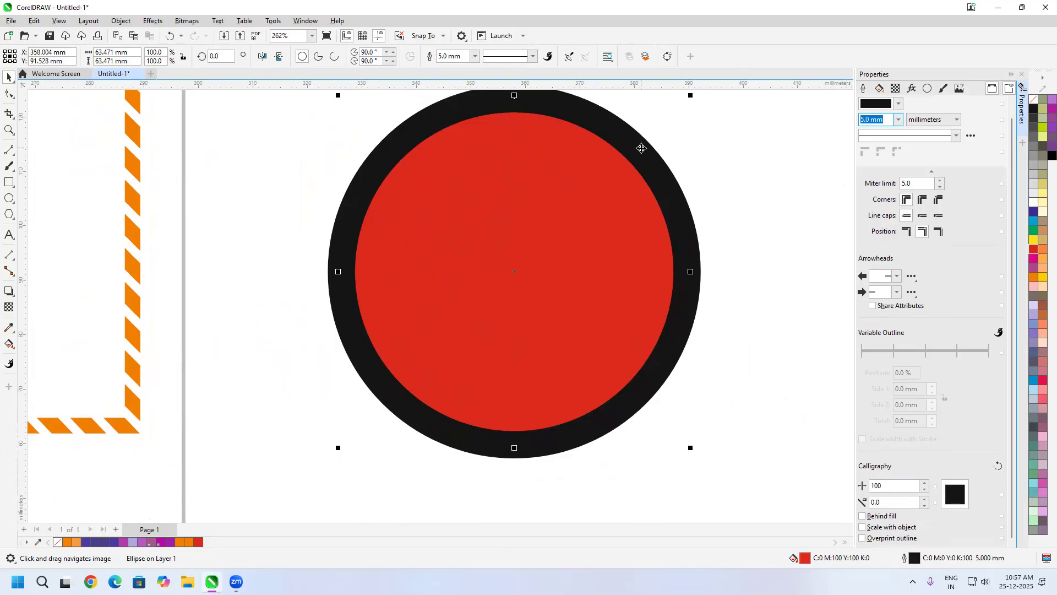
left_click(863, 516)
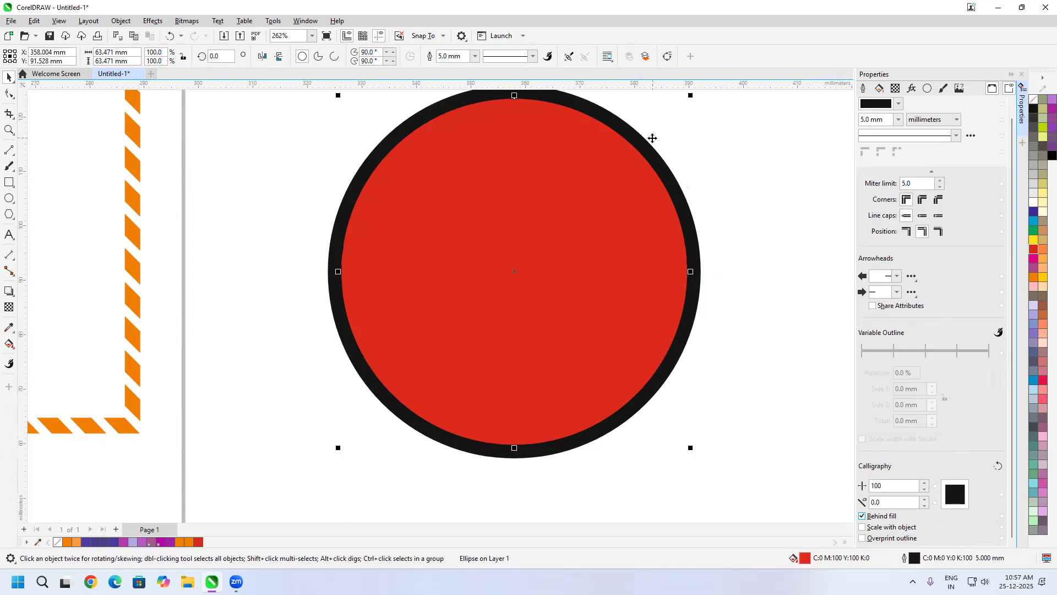
left_click(881, 518)
left_click(881, 518)
left_click(881, 518)
left_click(880, 518)
left_click(880, 518)
left_click(881, 518)
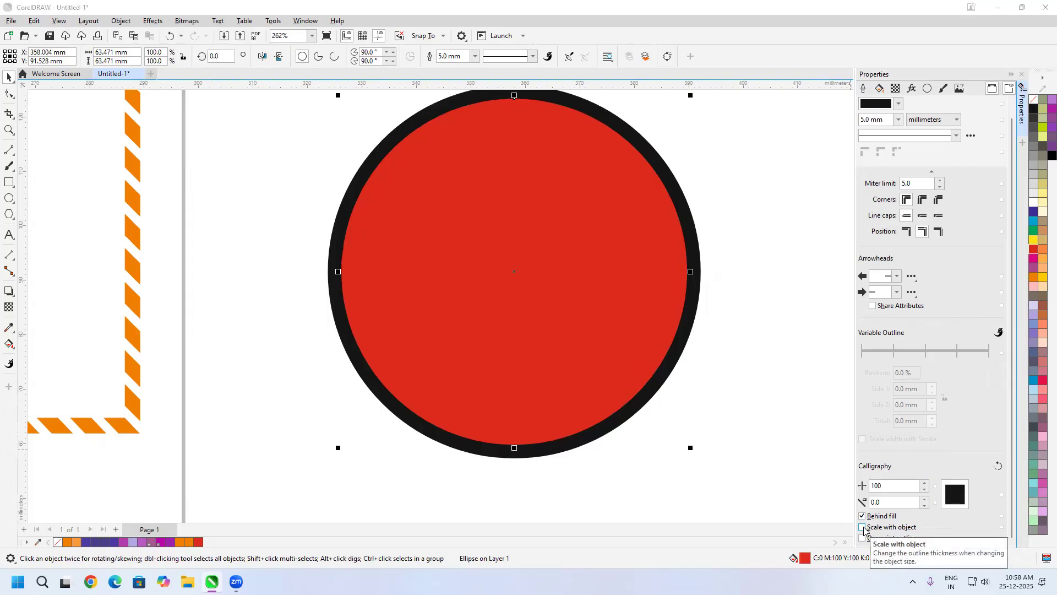
With outline scaling off, enlarge the red circle to about 112.2 mm across and shrink it to about 72.1 mm.
scroll(702, 407, "down", 4)
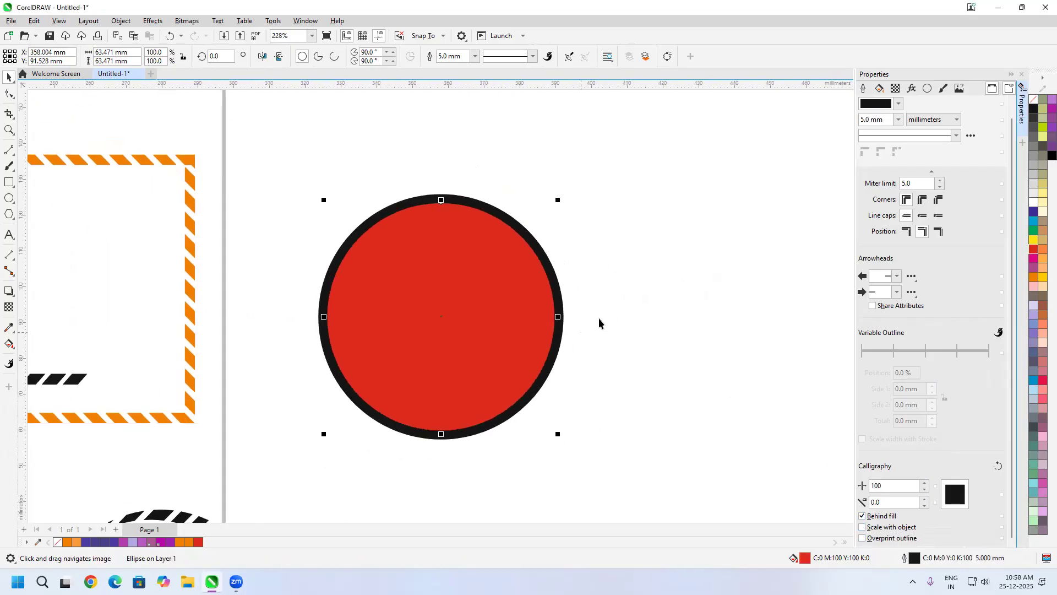
left_click_drag(574, 240, 730, 140)
scroll(525, 205, "up", 1)
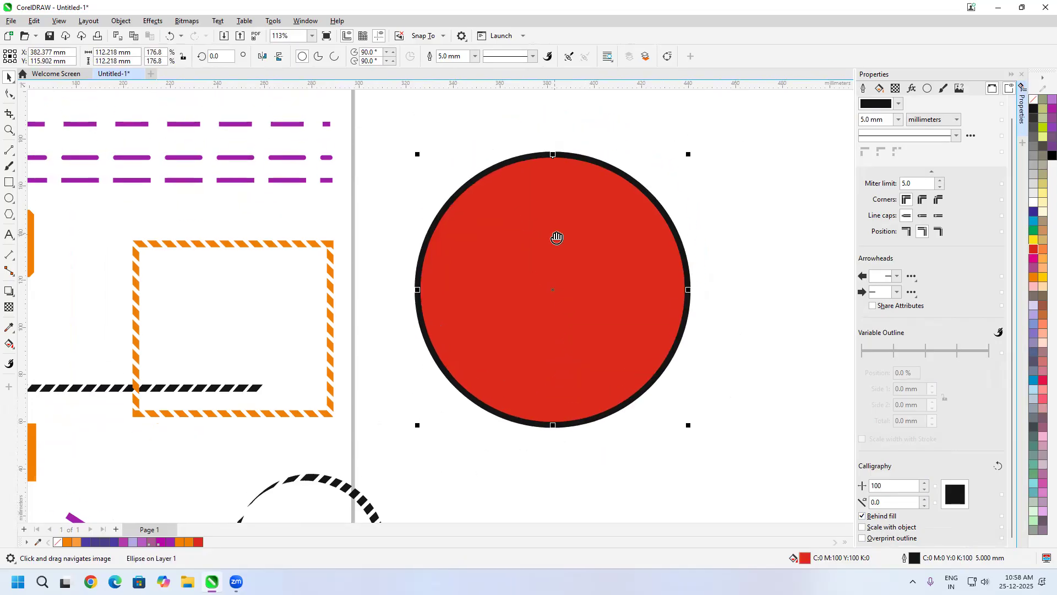
left_click(451, 56)
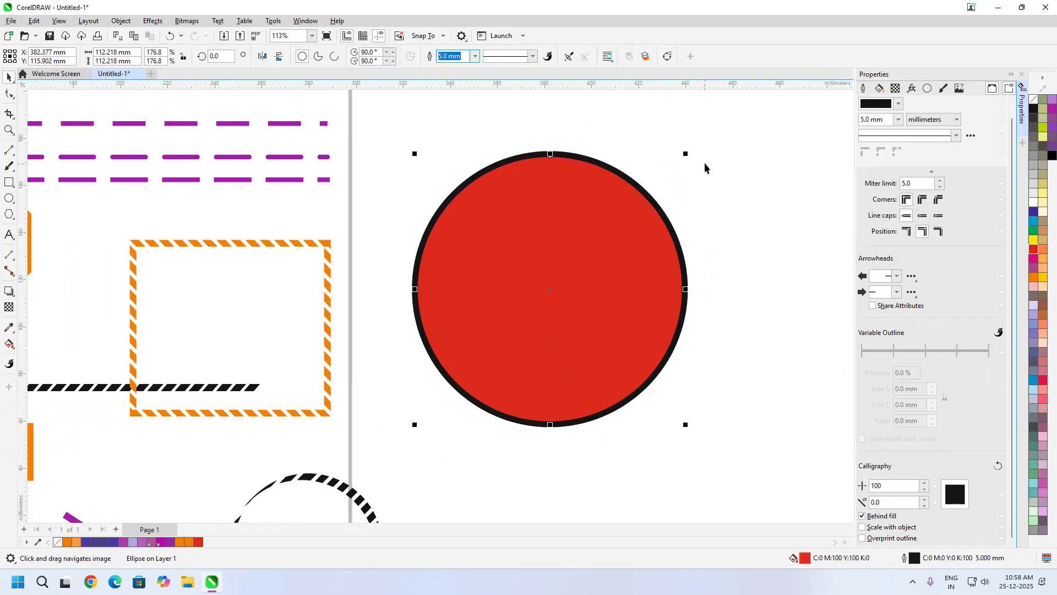
left_click_drag(686, 154, 619, 248)
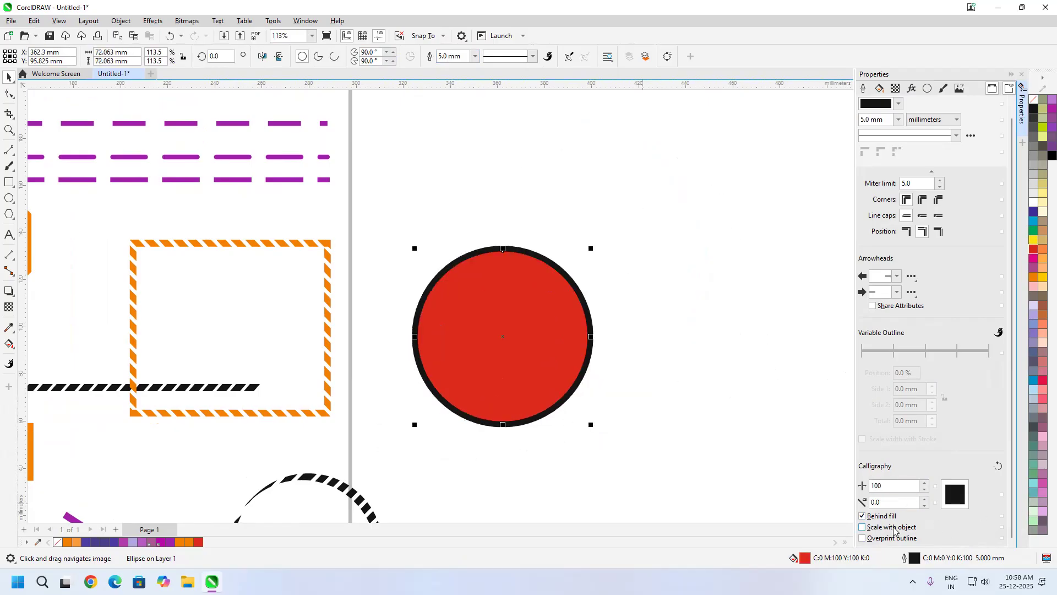
Enable Scale with object, shrink the red circle to about 44.9 mm across and enlarge it to about 89.6 mm.
left_click(863, 527)
left_click_drag(593, 248, 529, 312)
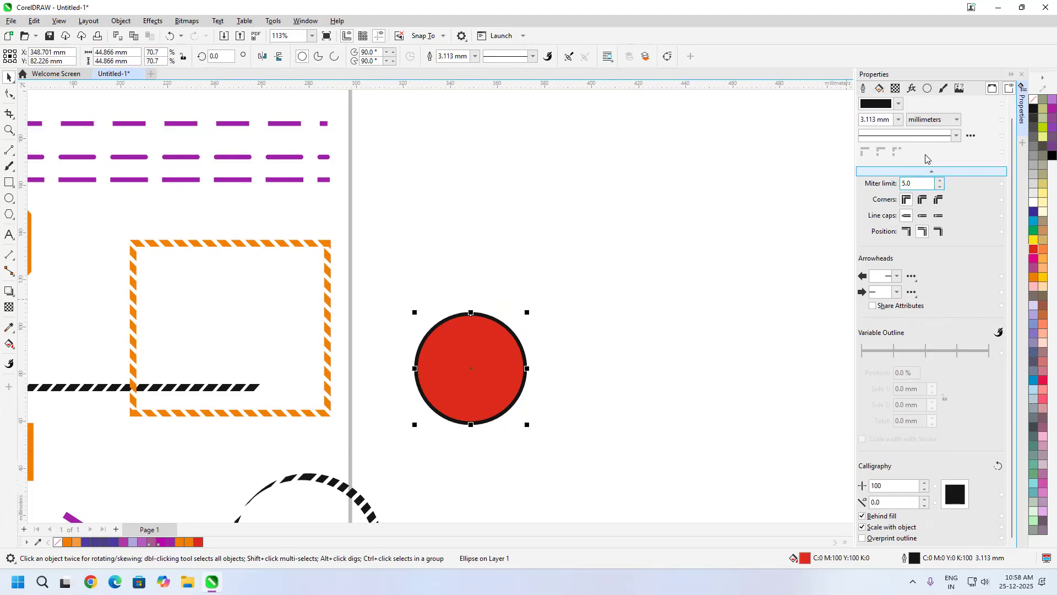
double_click(870, 117)
left_click(439, 56)
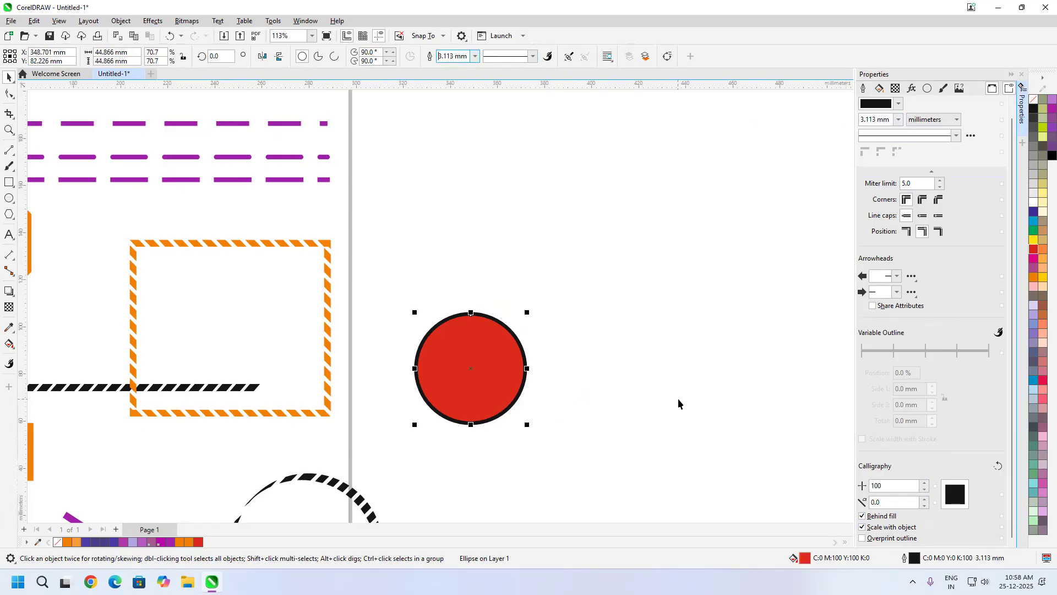
left_click_drag(529, 310, 634, 210)
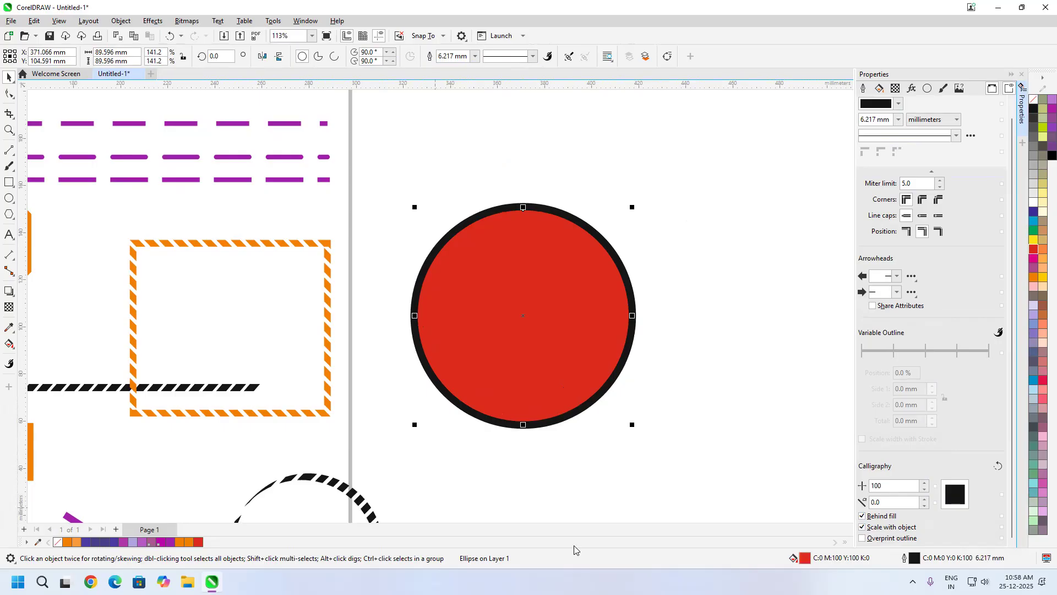
scroll(637, 291, "down", 3)
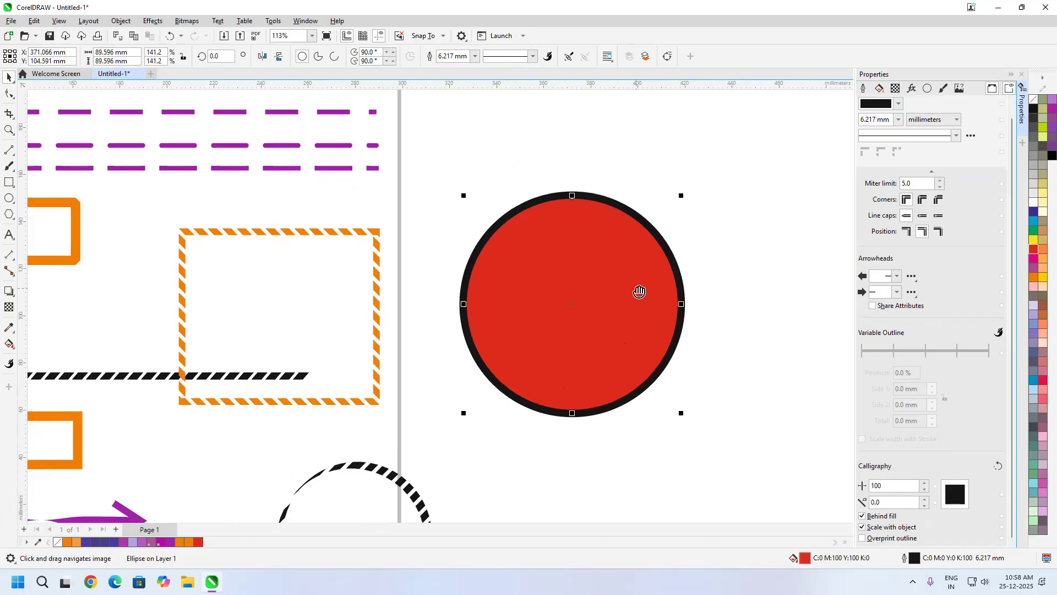
scroll(550, 301, "down", 2)
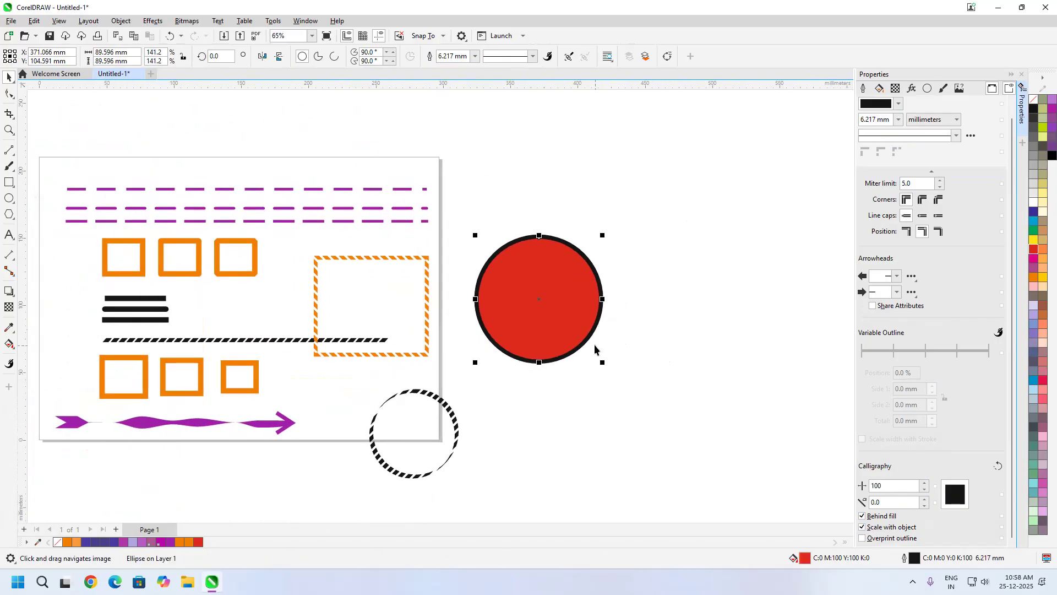
left_click_drag(1011, 323, 1008, 402)
scroll(612, 337, "down", 3)
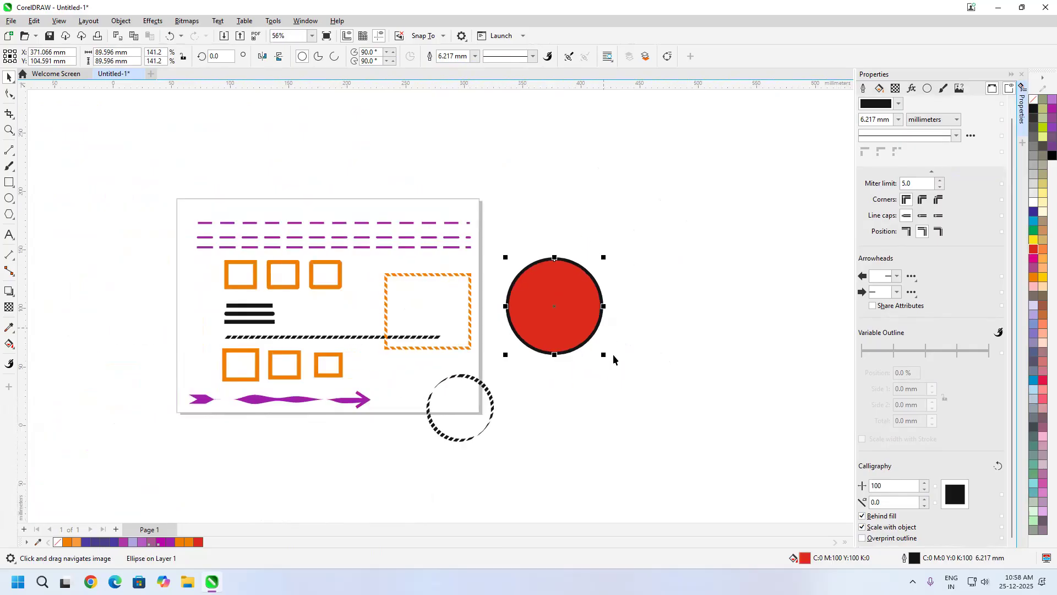
Delete all the artwork on the page and the red circle beside it, and close the Properties docker.
left_click_drag(588, 187, 296, 448)
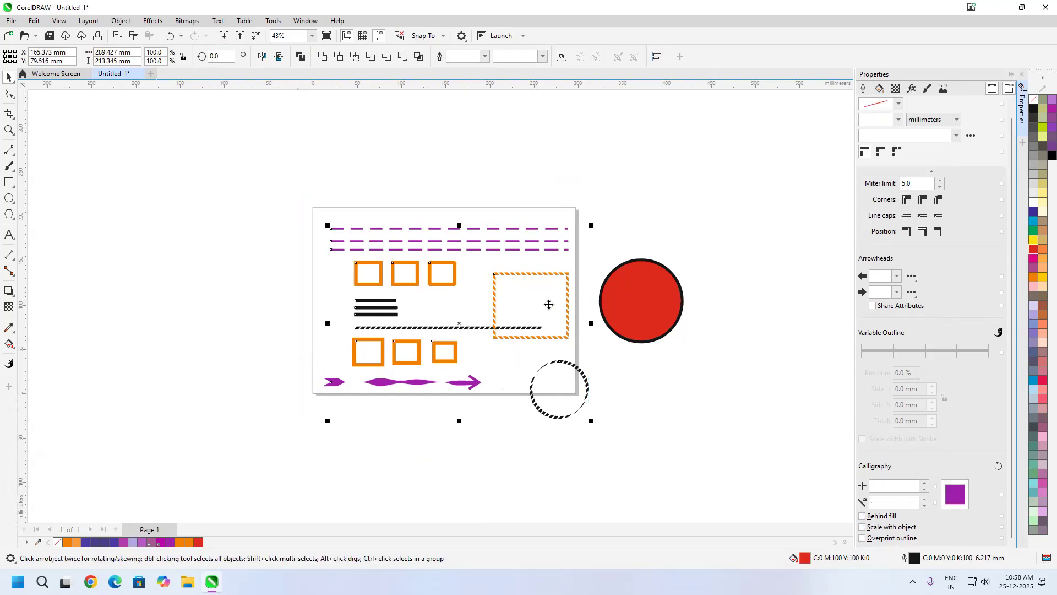
left_click_drag(604, 196, 511, 478)
left_click_drag(259, 445, 283, 447)
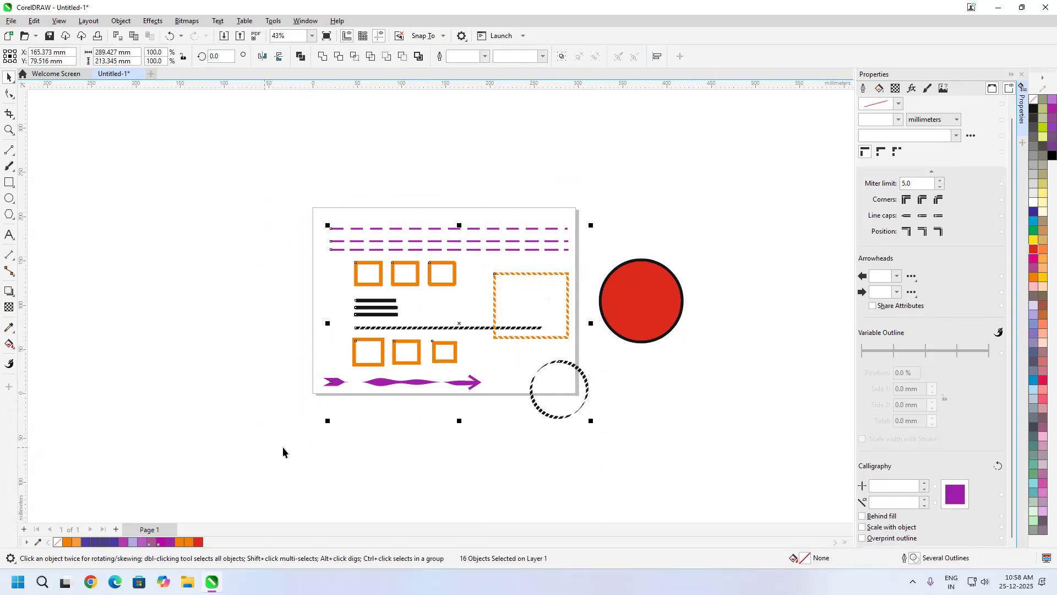
key("Delete")
left_click(664, 297)
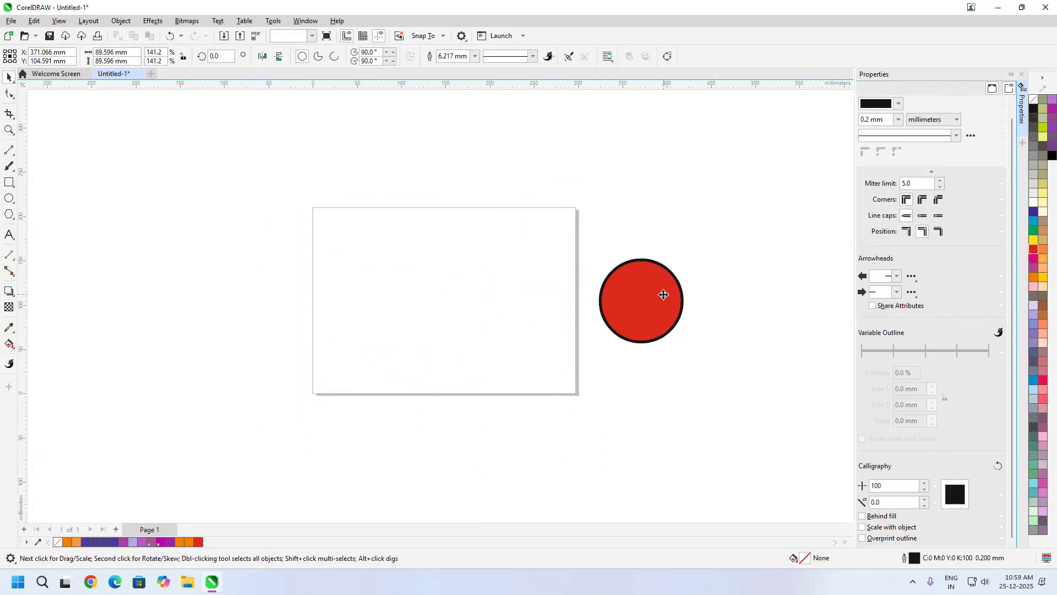
key("Delete")
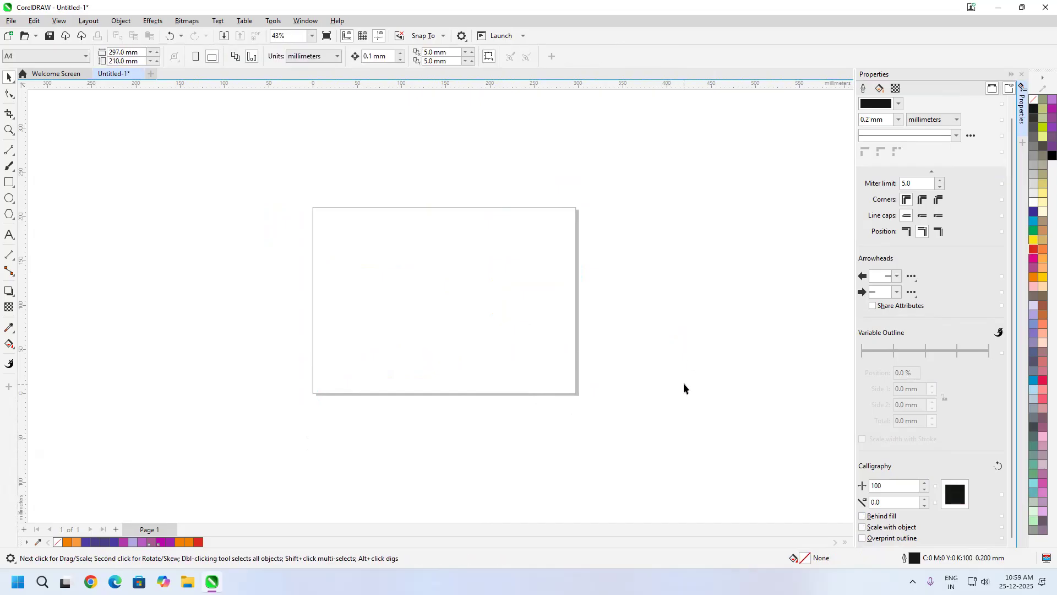
left_click(1023, 74)
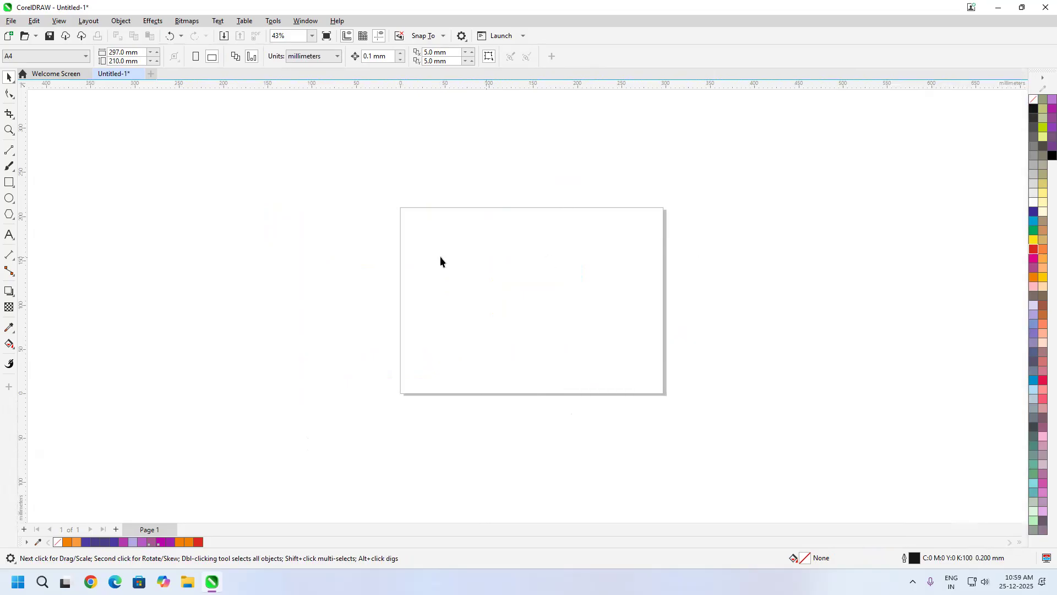
Draw a circle about 156 mm in diameter that overlaps the page's right edge.
scroll(457, 276, "up", 1)
scroll(458, 299, "up", 2)
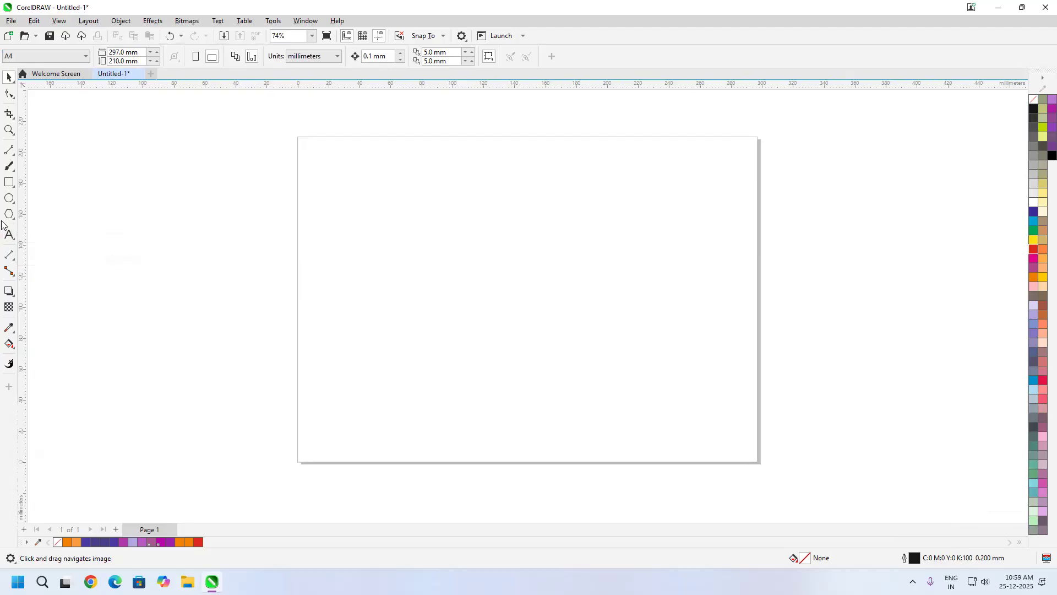
left_click(9, 199)
mouse_move(903, 204)
left_mouse_down()
mouse_move(644, 436)
mouse_move(663, 414)
left_mouse_up()
key("Escape")
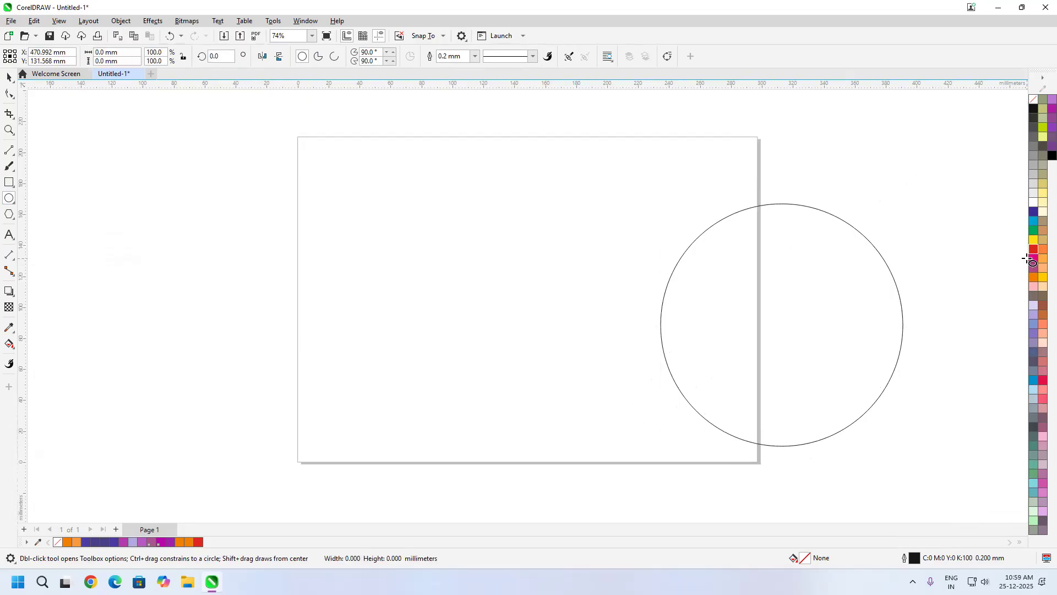
Fill the circle with magenta (C:0 M:100 Y:0 K:0), leaving the document's default object properties unchanged.
left_click(1035, 258)
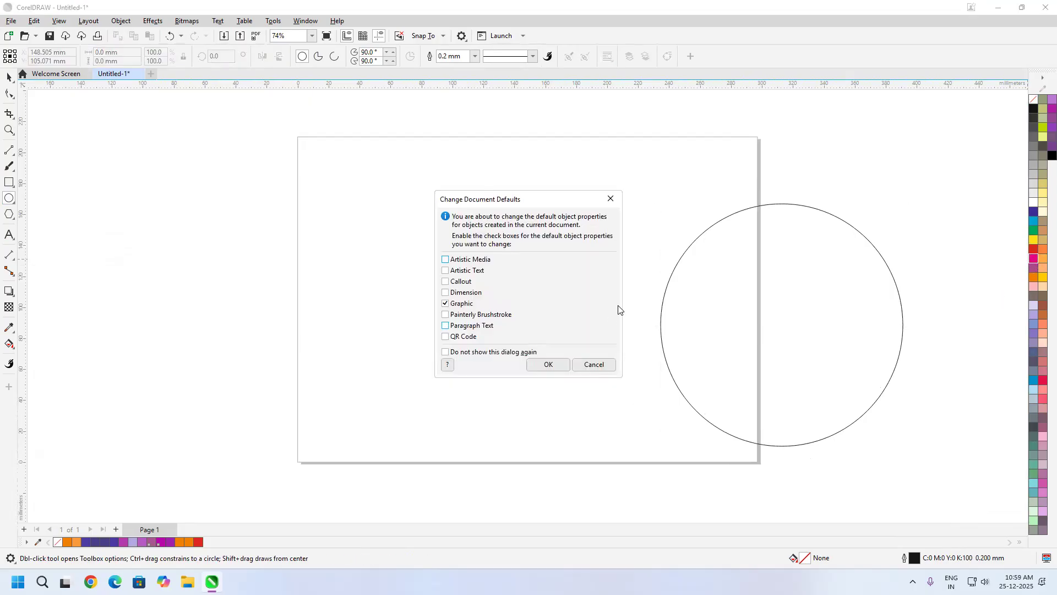
left_click(595, 366)
key("space")
left_click(763, 328)
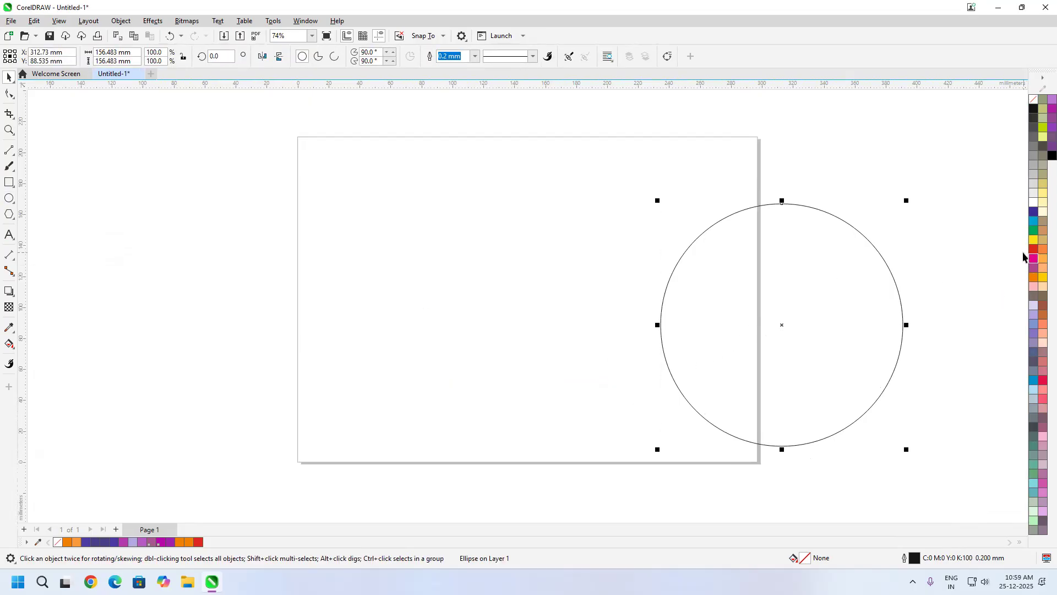
left_click(1035, 258)
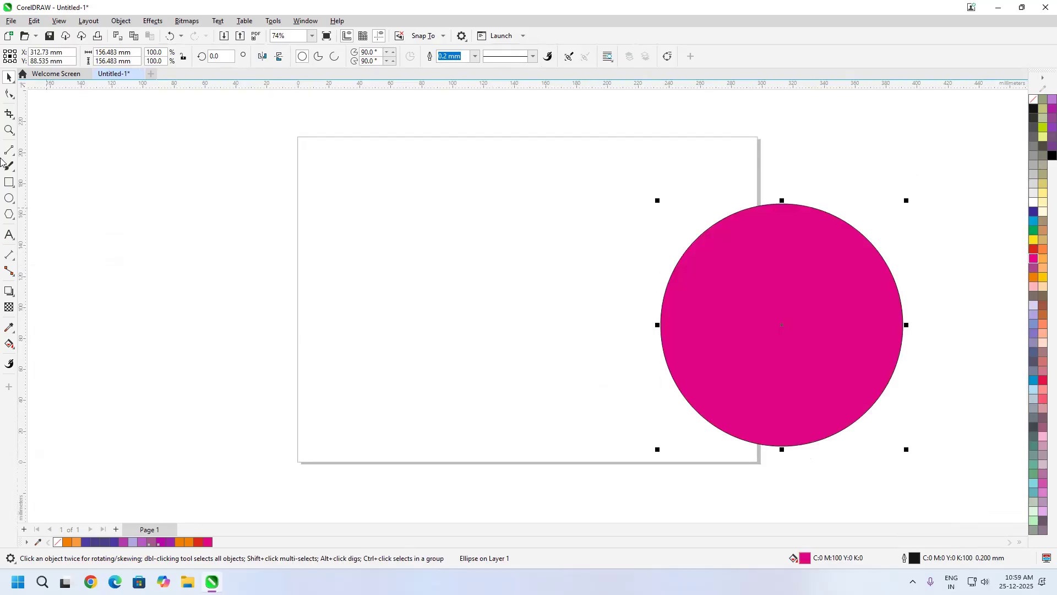
Crop the circle to the 297 × 210 mm page area with the Crop tool.
right_click(11, 119)
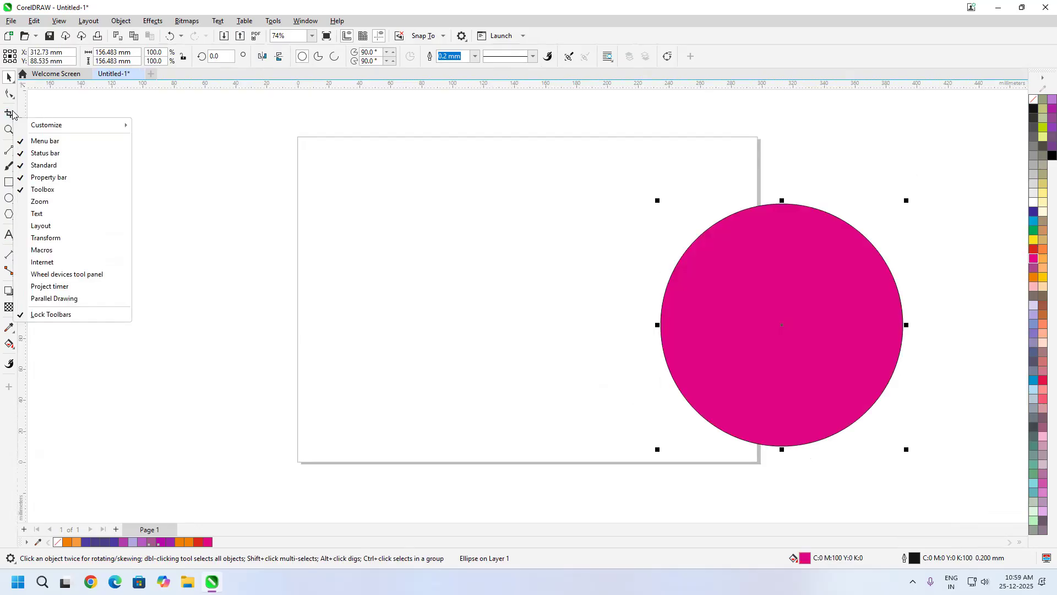
left_click(8, 116)
left_click(11, 117)
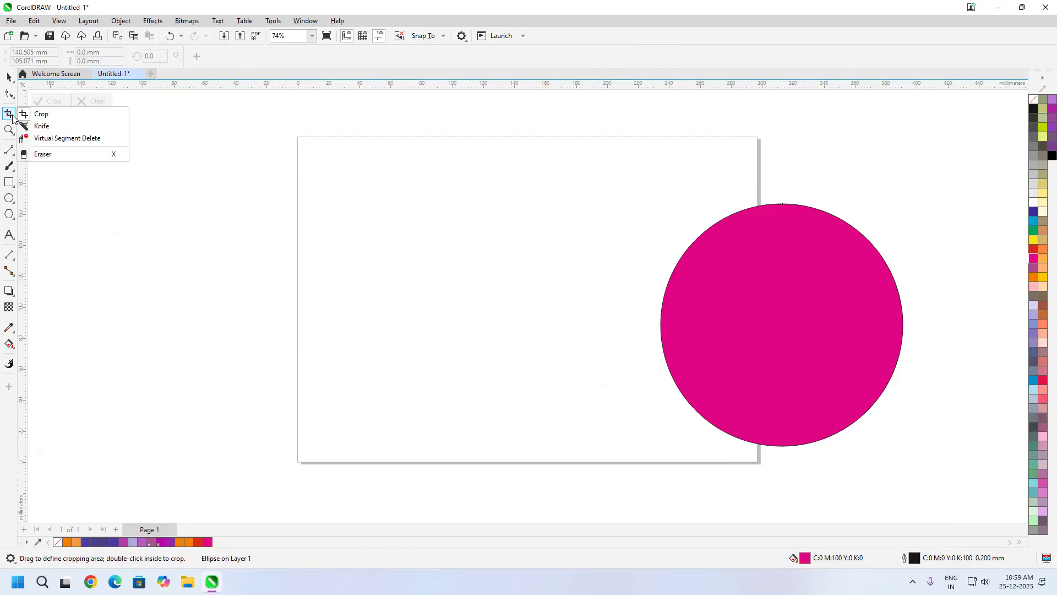
left_click(42, 125)
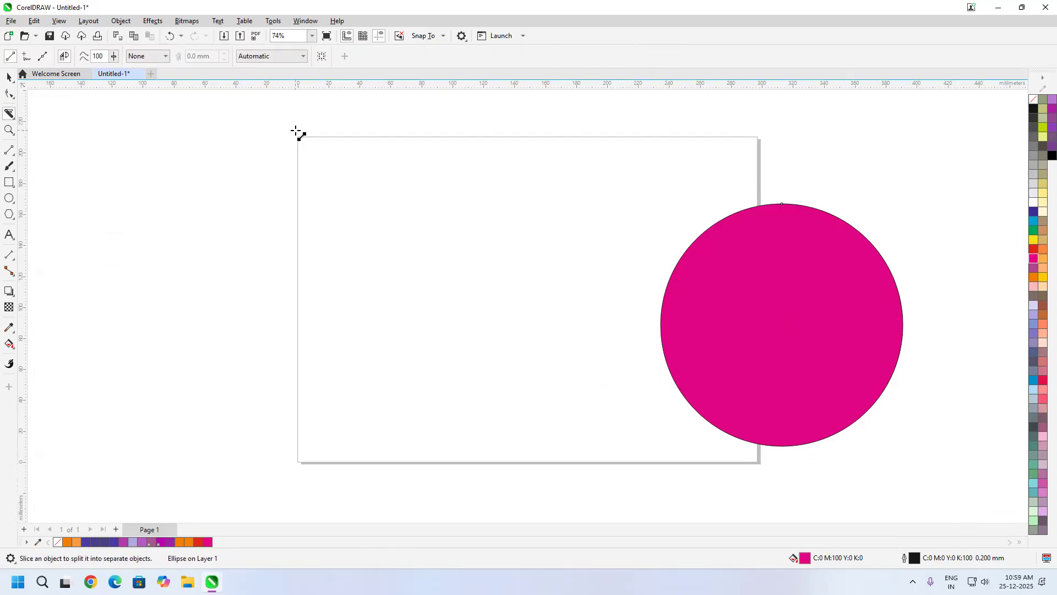
left_click(9, 115)
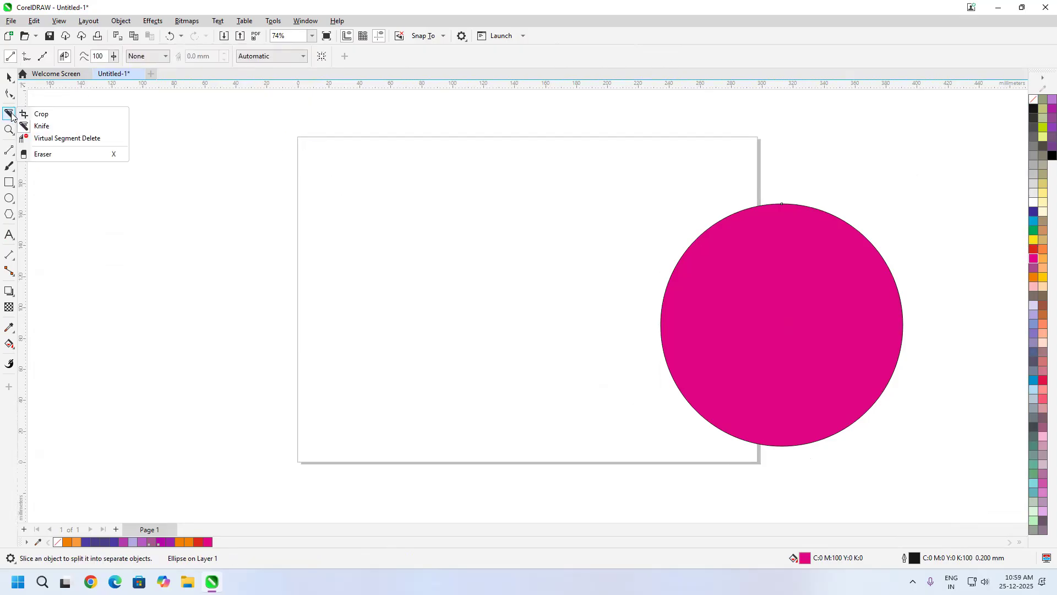
left_click(44, 111)
left_click_drag(298, 137, 756, 462)
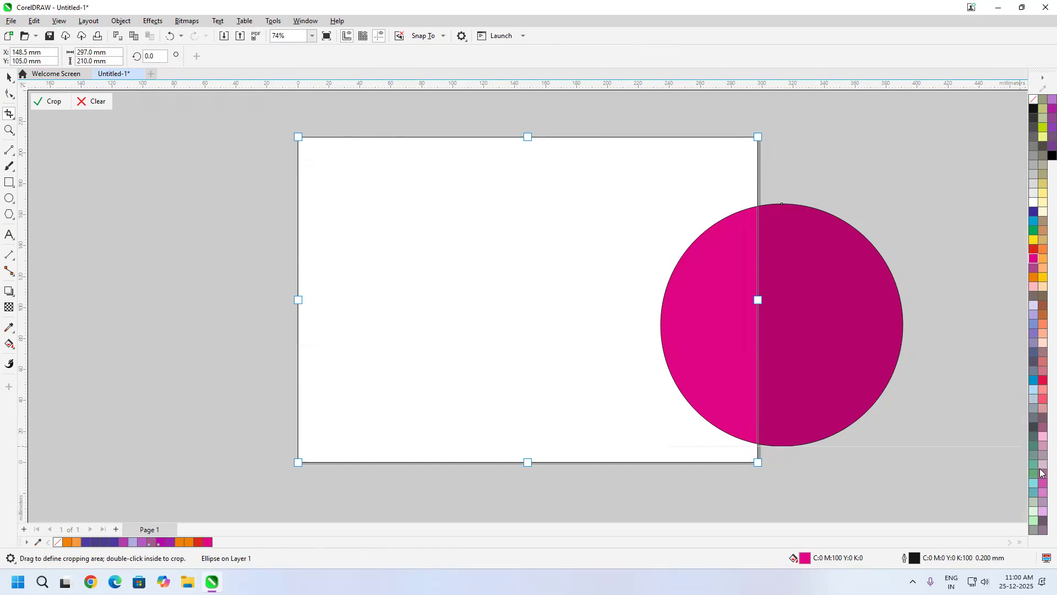
key("Return")
Undo the crop of the magenta circle.
left_click(8, 78)
left_click(358, 186)
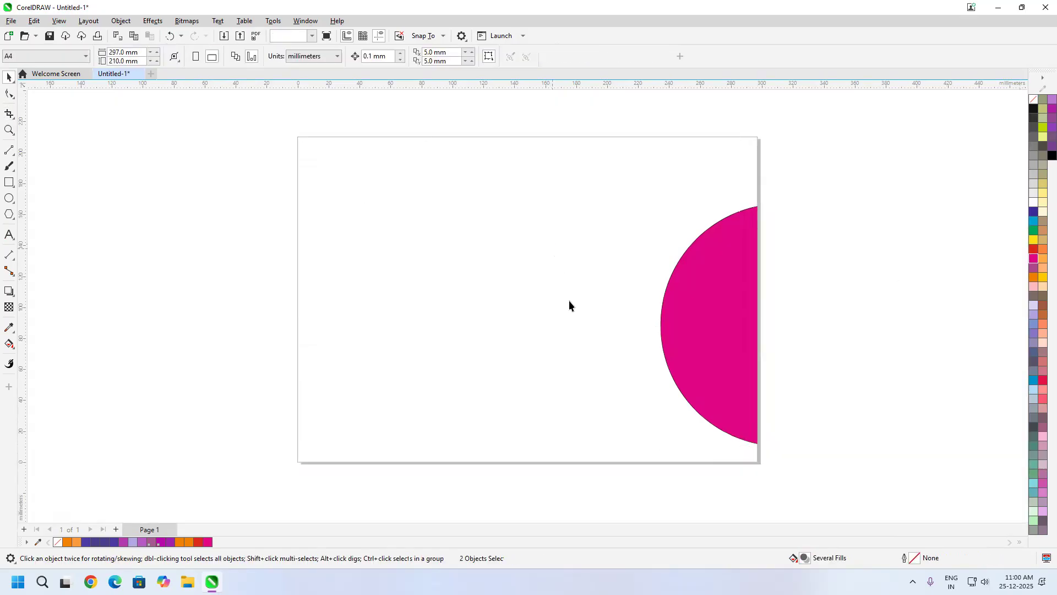
left_click(740, 341)
key("ctrl+z")
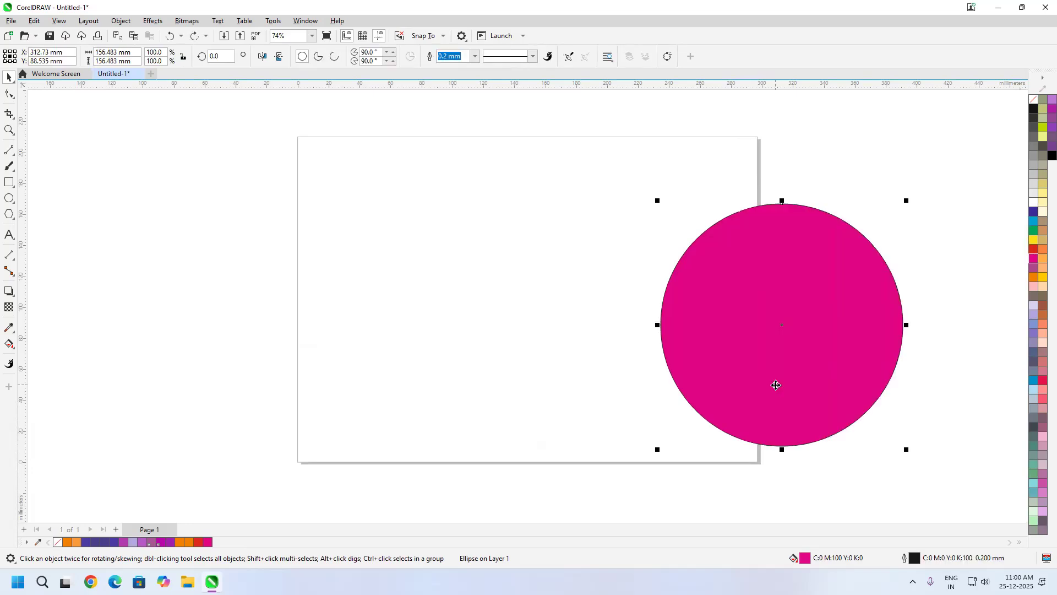
Slice the magenta circle vertically along the page's right edge with the Knife tool.
left_click(14, 119)
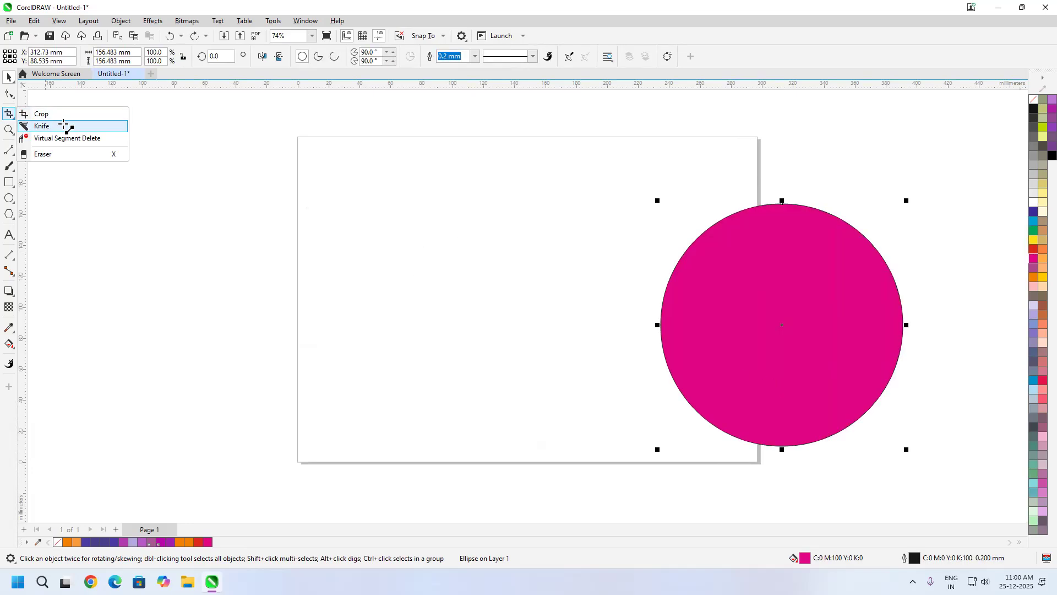
left_click(63, 127)
left_click_drag(758, 144, 757, 462)
Move the circle piece outside the page away from the edge and delete it.
left_click(10, 77)
left_click(810, 303)
left_click_drag(815, 330, 883, 297)
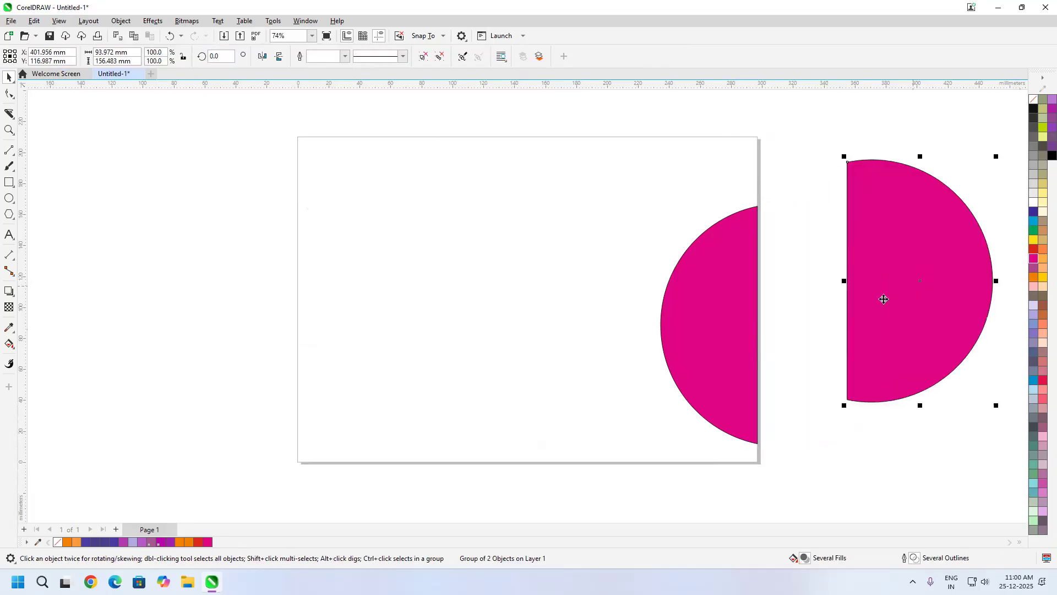
key("Delete")
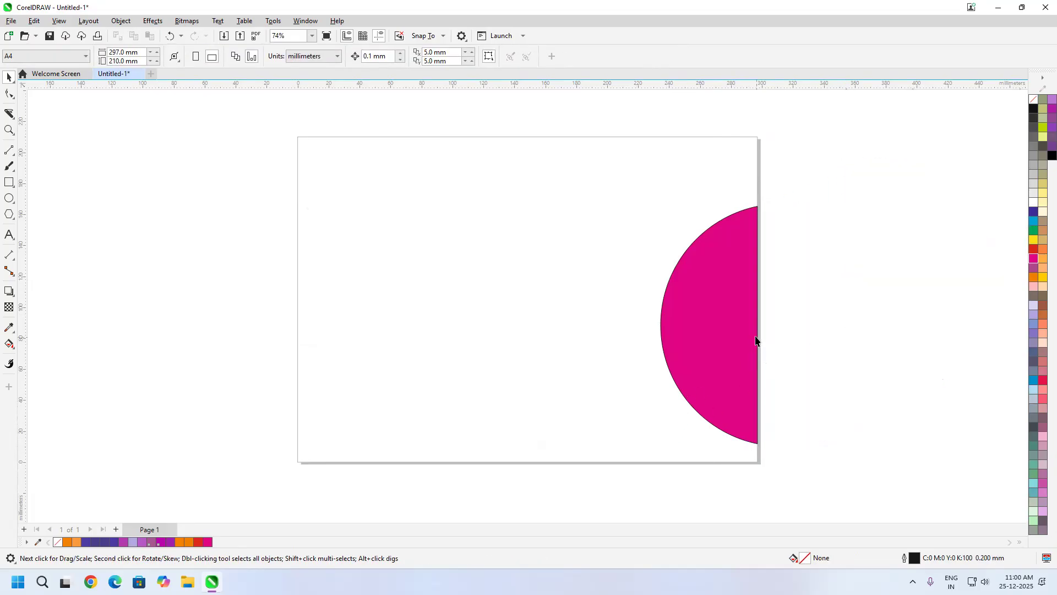
Delete the remaining magenta circle piece from the page.
left_click(738, 333)
left_click_drag(745, 369, 723, 373)
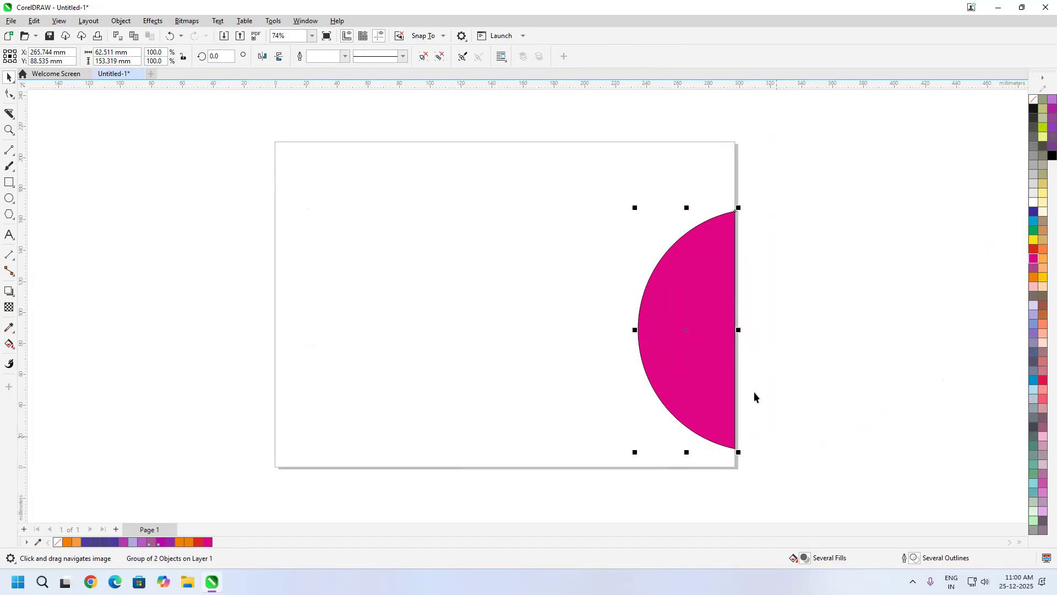
left_click_drag(789, 286, 759, 280)
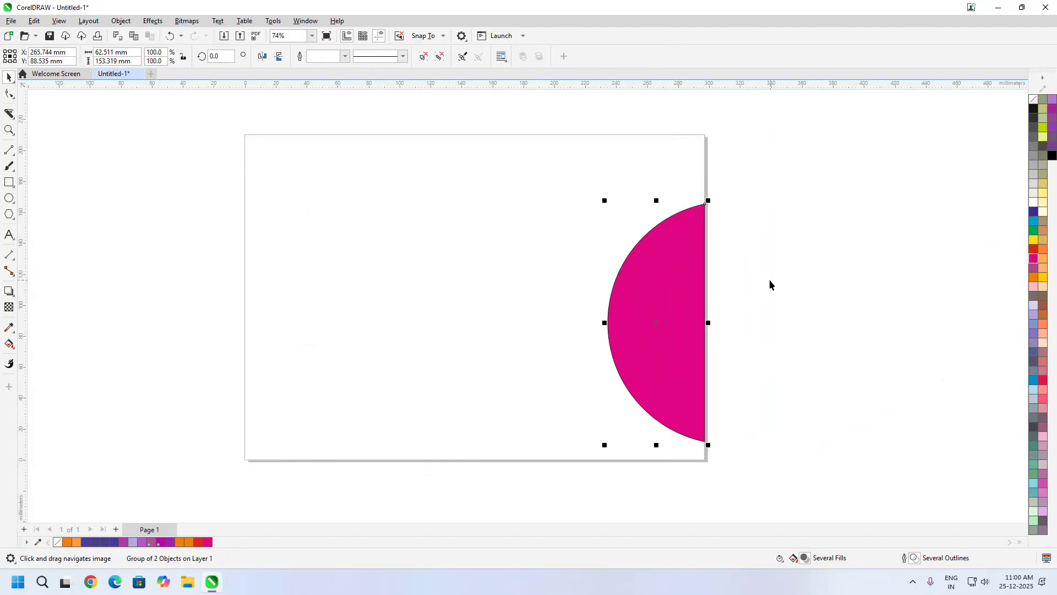
left_click(789, 306)
left_click(663, 317)
scroll(716, 314, "up", 1)
scroll(686, 340, "down", 1)
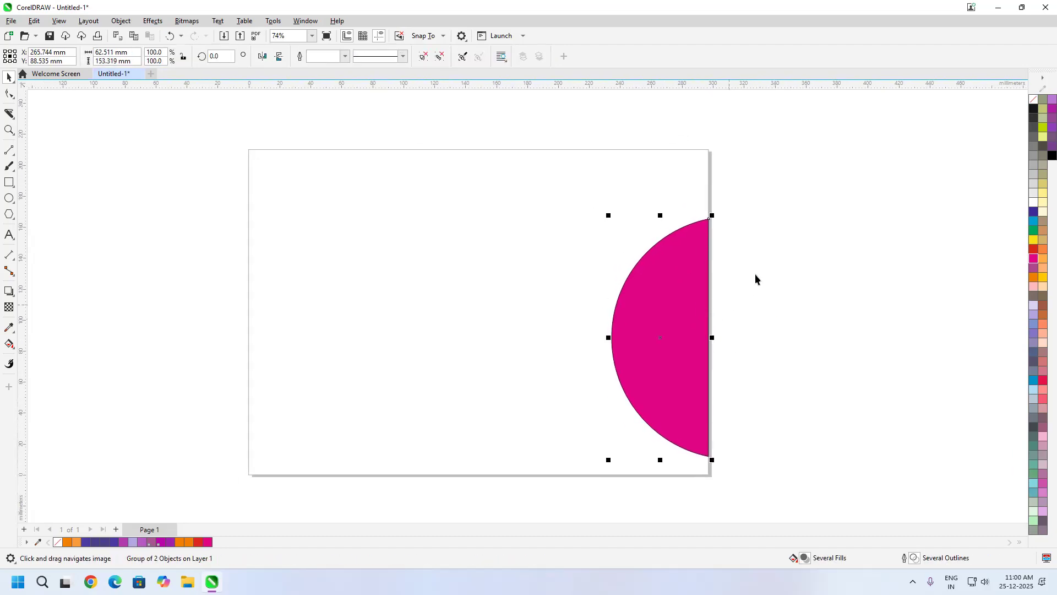
left_click_drag(711, 218, 712, 316)
left_click(351, 342)
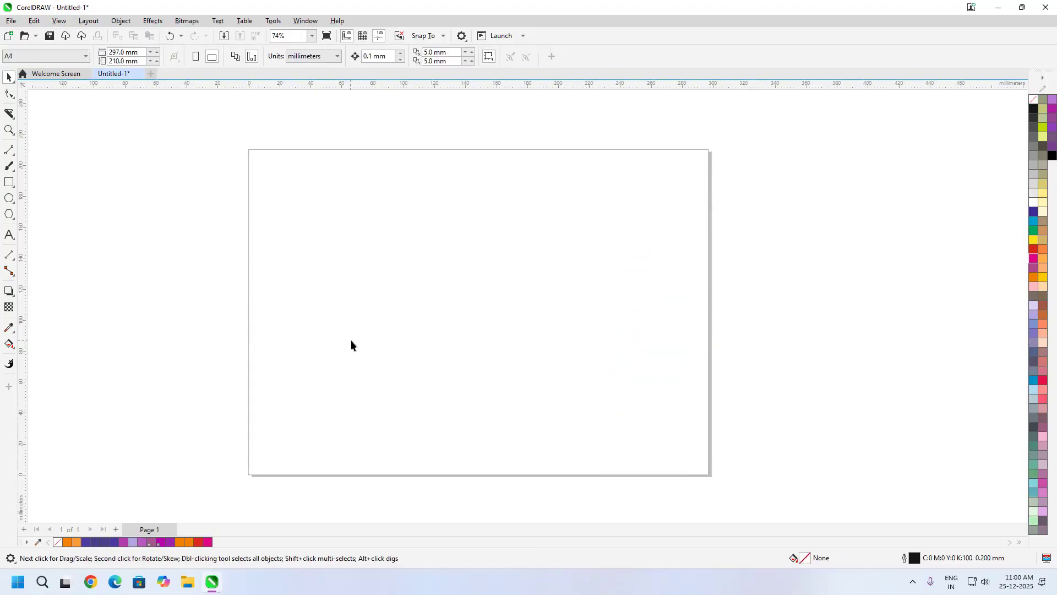
Add two lines of artistic filler text in the upper part of the page, the second reading "dfgh nfd gfdb fdgbfdgb gf".
left_click(10, 238)
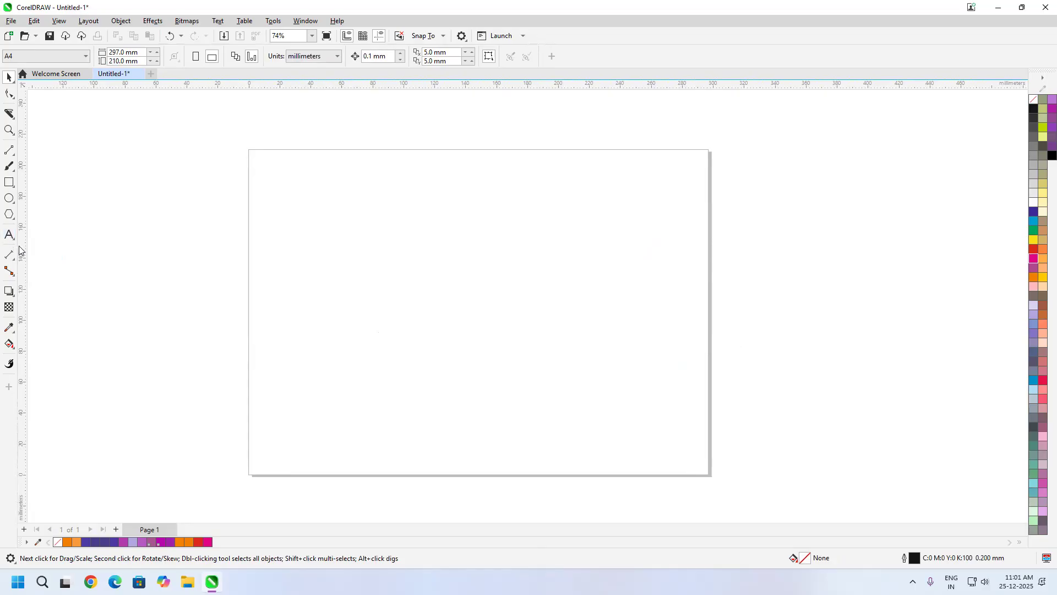
left_click(297, 232)
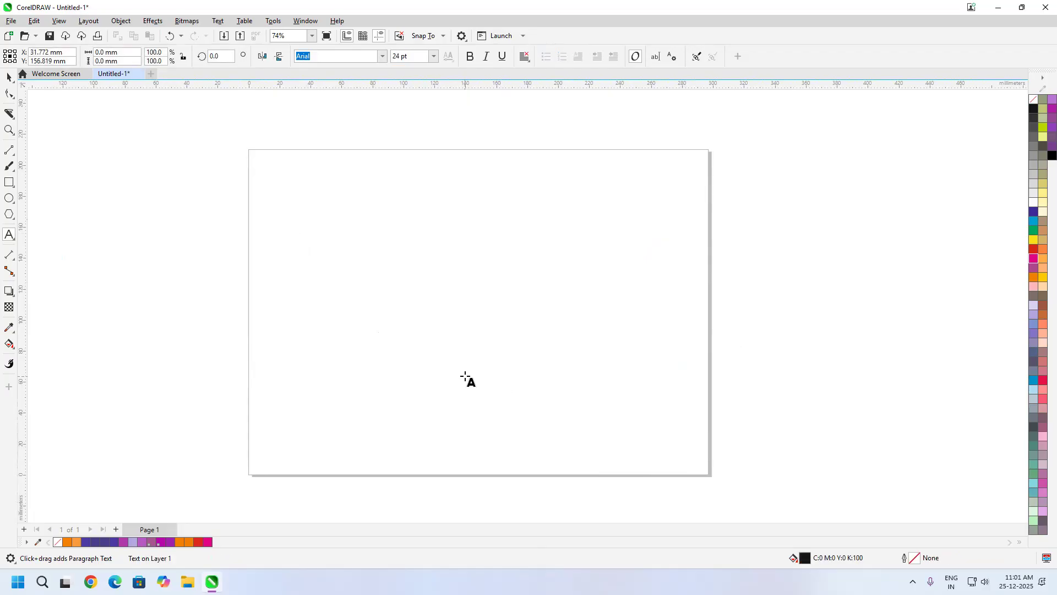
type("dfvnbdsf sdf df dfs vdbf")
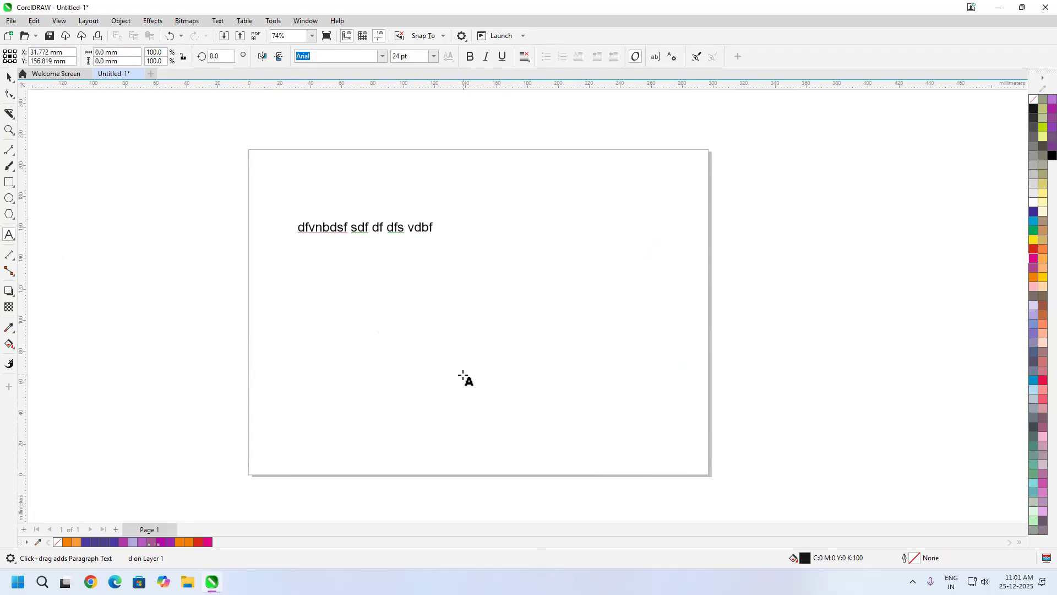
type("v dfdsf,df dfsv sdfbv sdf v bdf")
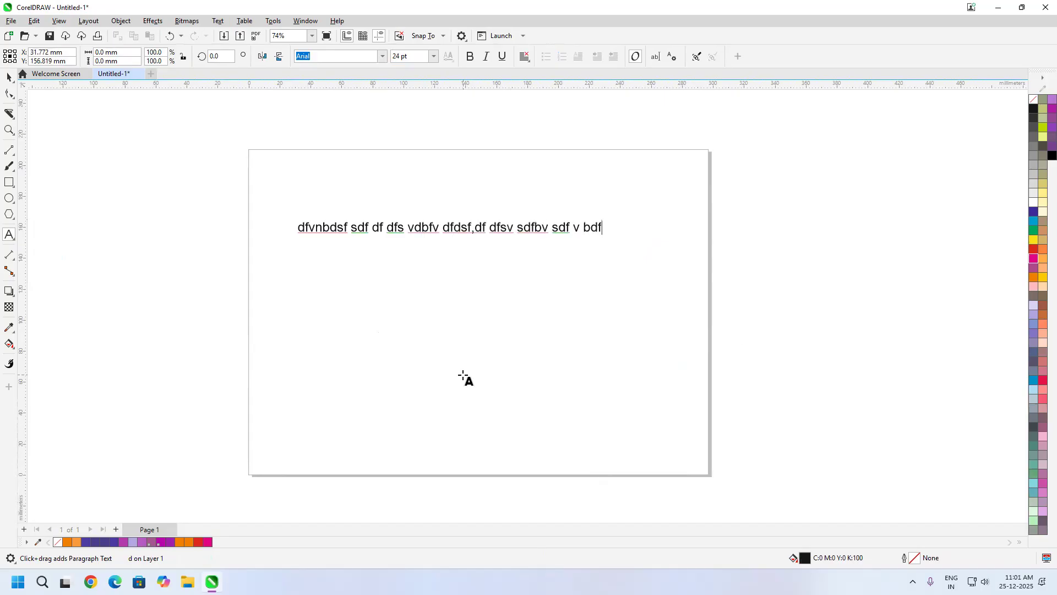
type(", sdfv dfh.v bsdfv dsfv sdf vsdf")
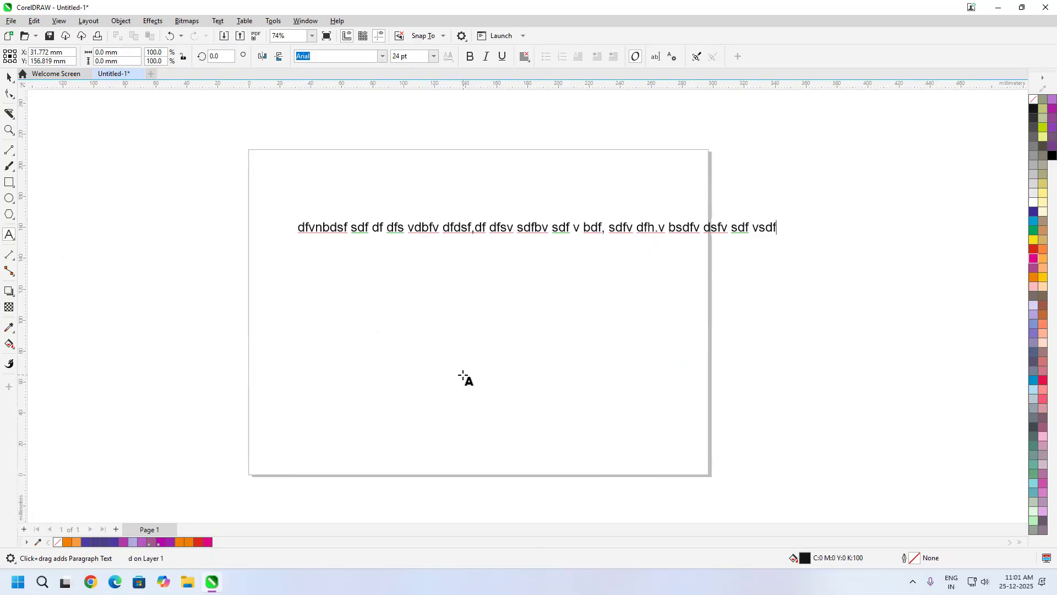
key("Return")
type("dfgh nfd gfdb fdgbfdgb gf")
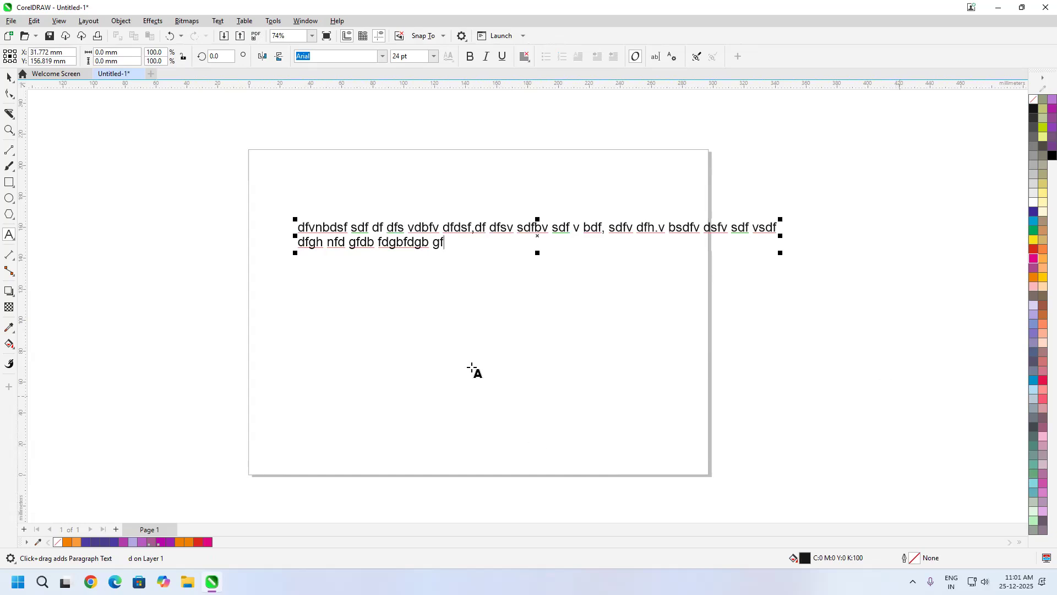
Create a paragraph text frame about 154 × 94 mm below the artistic text and enter filler text starting "b dfsnmv df dfsb".
left_click_drag(345, 286, 582, 432)
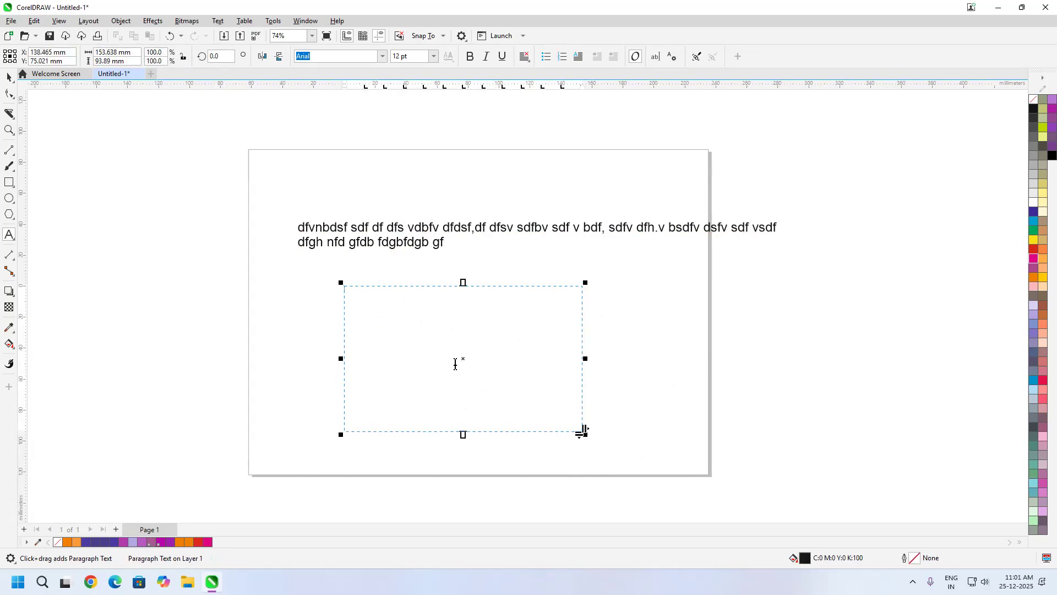
type("b dfsnmv df")
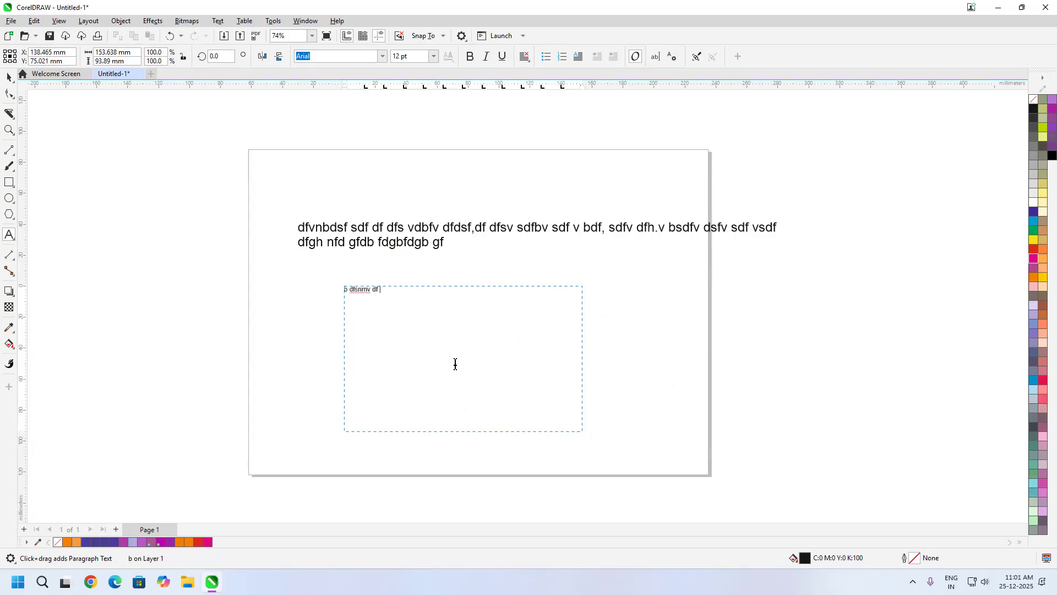
type(" dfsb sdfvsdfb sdf vdfsv dv sdfgv dsfbv")
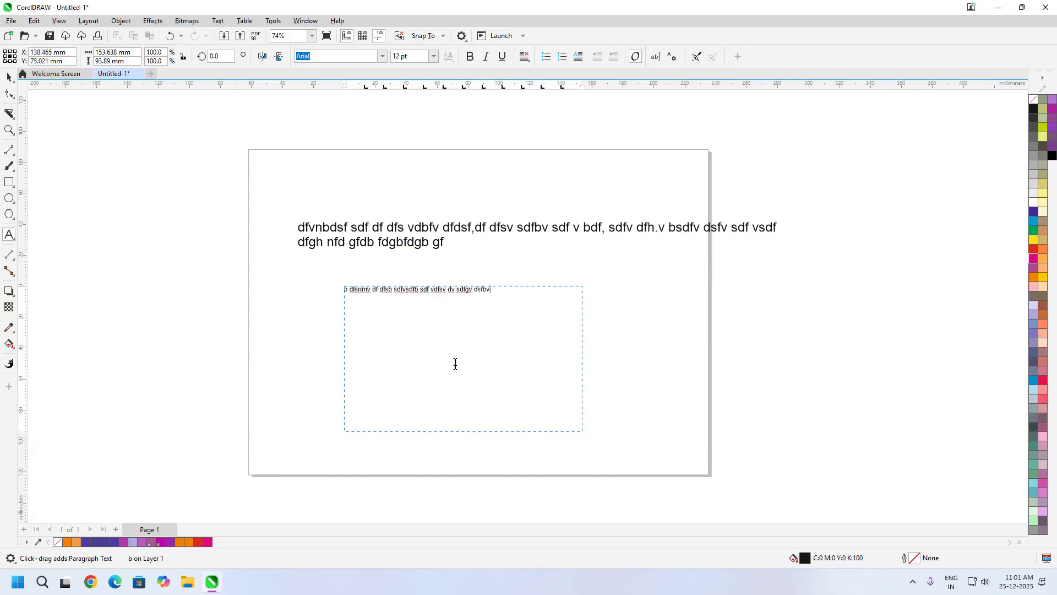
type(" sdfv sdfvbdf vbedf.9gvhredffgnre bv dfg dfsog")
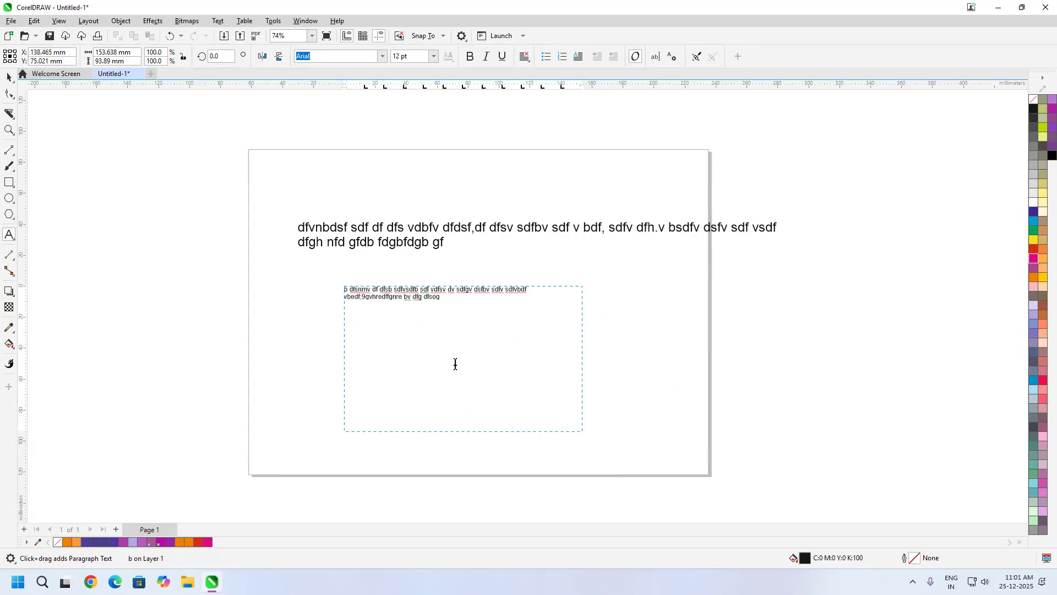
type(" dfsg .dfsg sdfgh sdf,gsdf g sdf sdf")
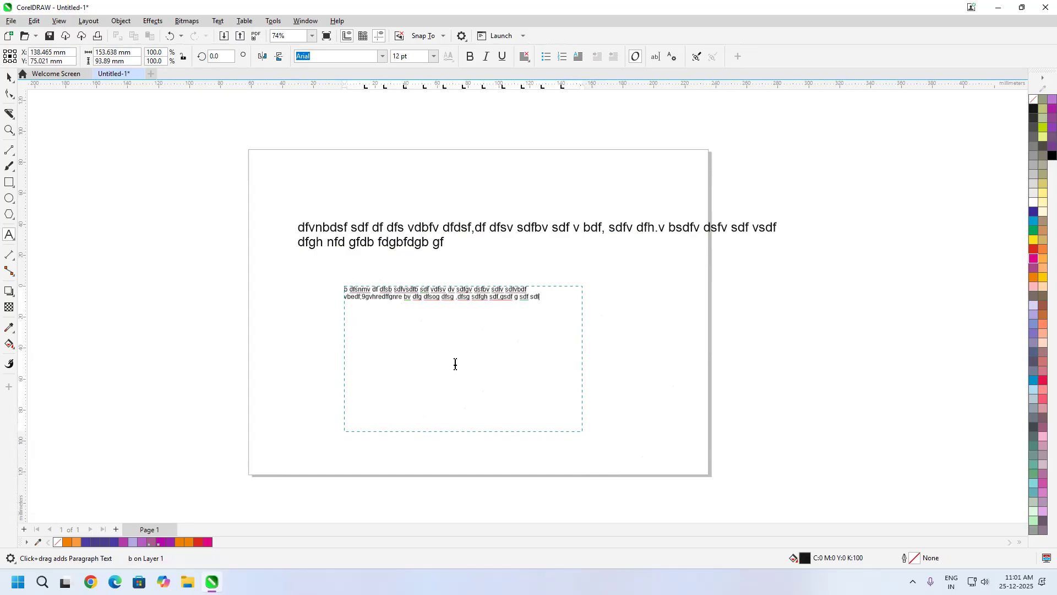
type("g sdfg df gdfgsdfg,n dfg dfsg sdf")
Copy all the filler text in the paragraph frame and paste it repeatedly until most of the frame is filled.
key("ctrl+a")
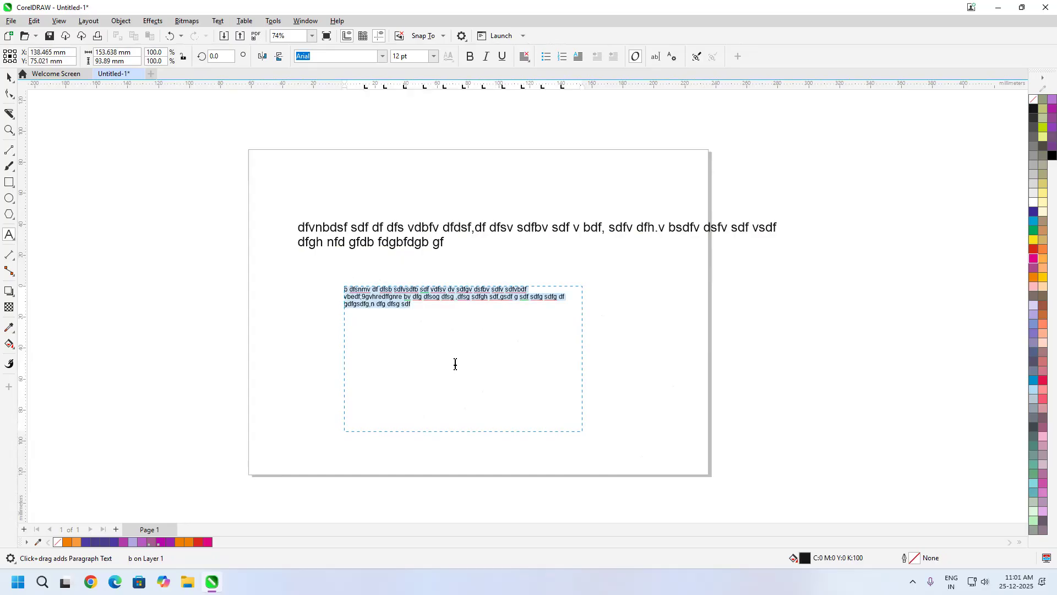
key("ctrl+v")
key("ctrl+v")
key("ctrl+v")
key("ctrl+v")
key("ctrl+v")
key("ctrl+v")
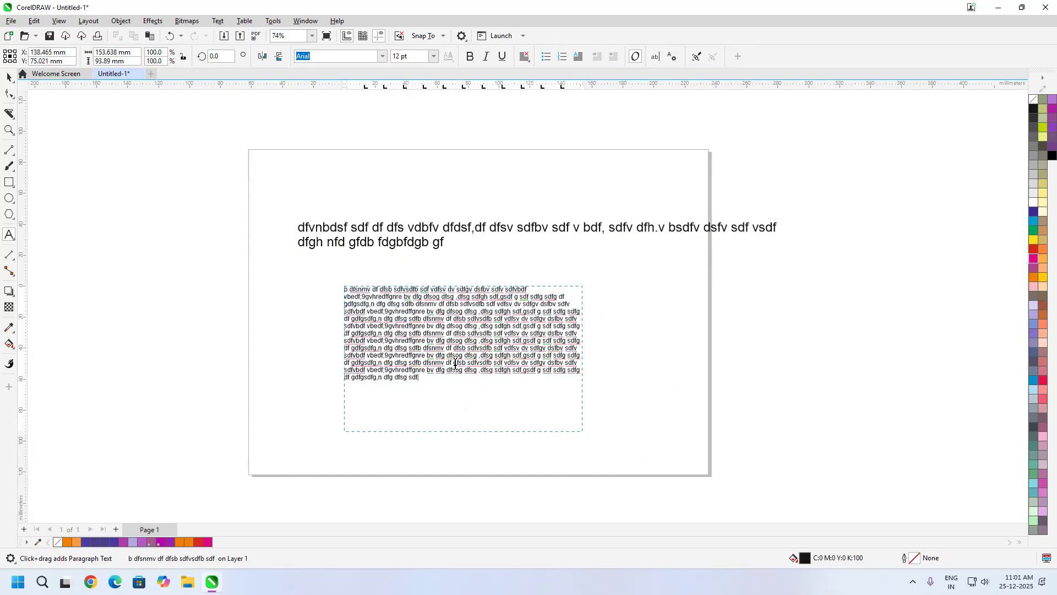
type("b dfsnmv df dfsb sdfvsdfb sdf vdfsv dv sdfgv dsfbv sdfv sdfvbdf vbedf;9gvhredffgnre bv dfg dfsog dfsg ,dfsg sdfgh sdf,gsdf g sdf sdfg sdfg df gdfgsdfg,n dfg dfsg sdf")
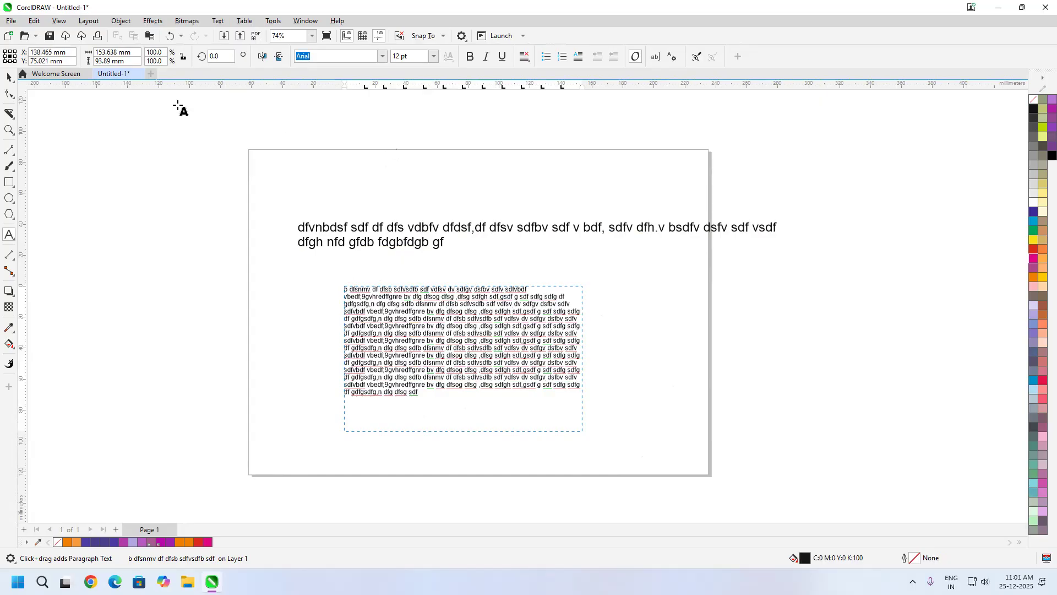
Squeeze the artistic text horizontally to about 224 mm wide so it fits within the page.
left_click(9, 77)
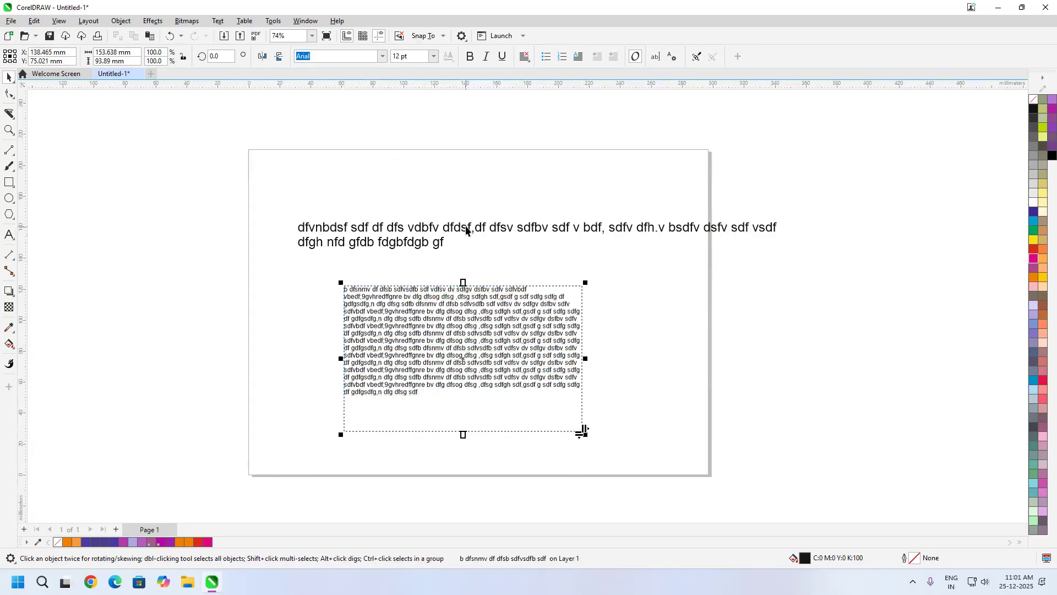
left_click(466, 234)
left_click_drag(781, 236, 647, 249)
Enlarge the paragraph text frame to about 209 × 99 mm, letting the text reflow.
left_click(511, 341)
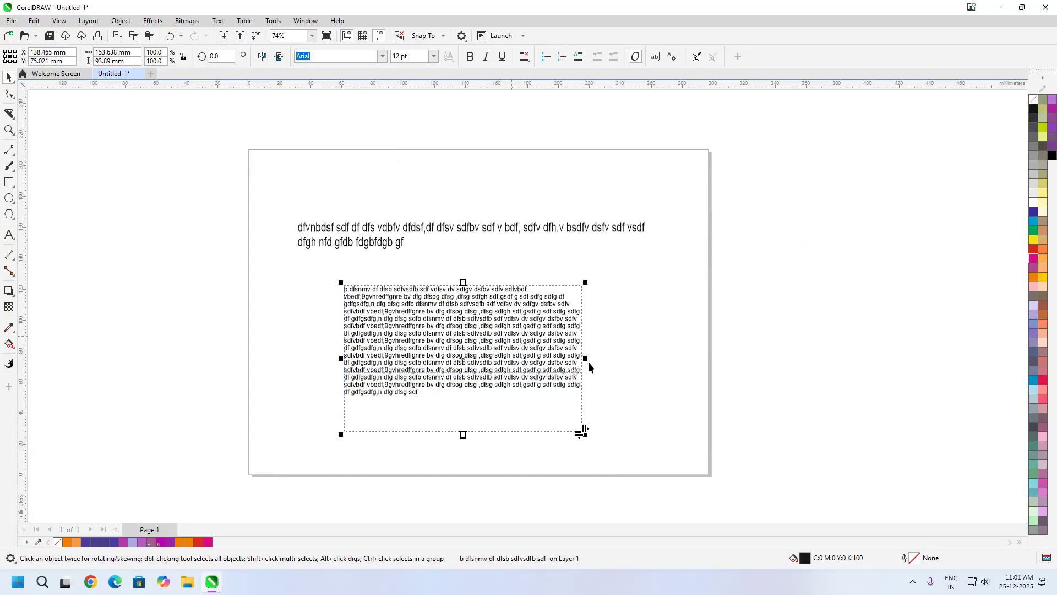
left_click_drag(583, 358, 656, 367)
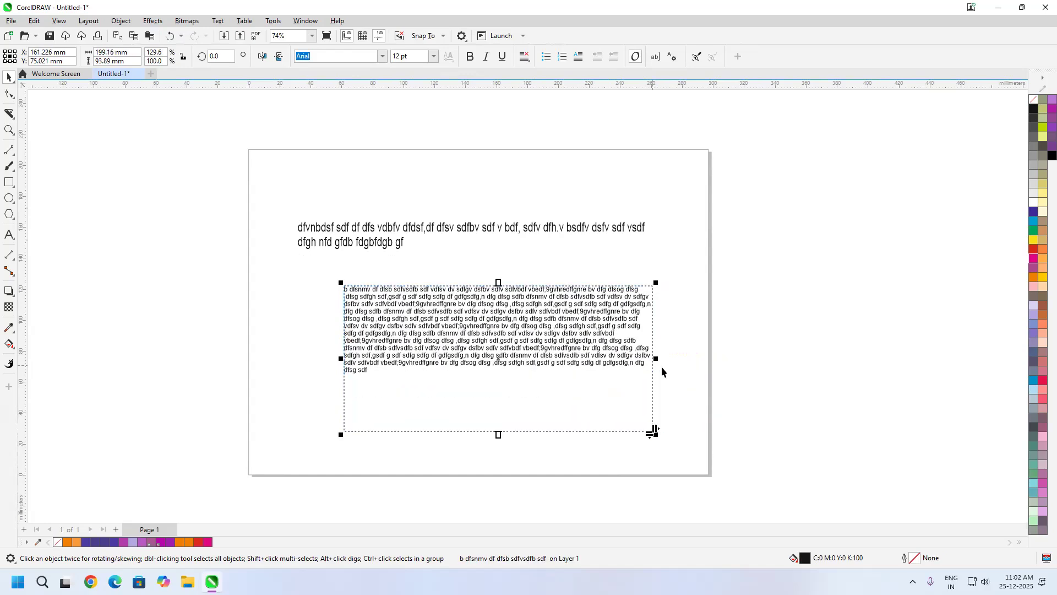
left_click_drag(654, 433, 698, 444)
Delete the paragraph text frame and the artistic text from the page.
left_click_drag(754, 270, 209, 405)
scroll(571, 466, "up", 2)
scroll(571, 465, "right", 1)
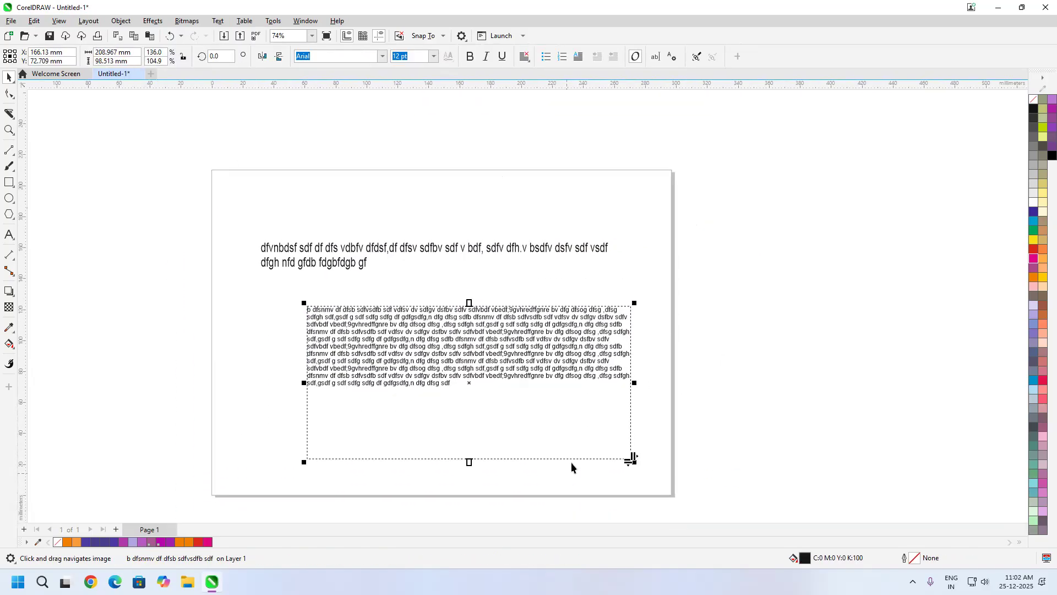
key("Delete")
left_click(407, 255)
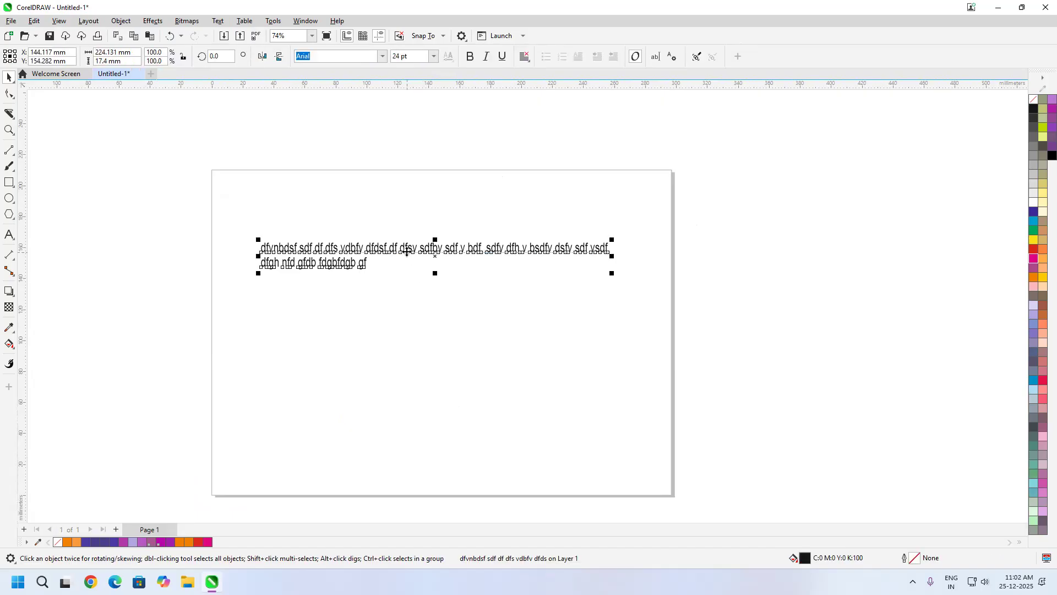
key("Delete")
Create a paragraph text frame about 186 × 132 mm in the middle of the page and insert placeholder text.
left_click(9, 235)
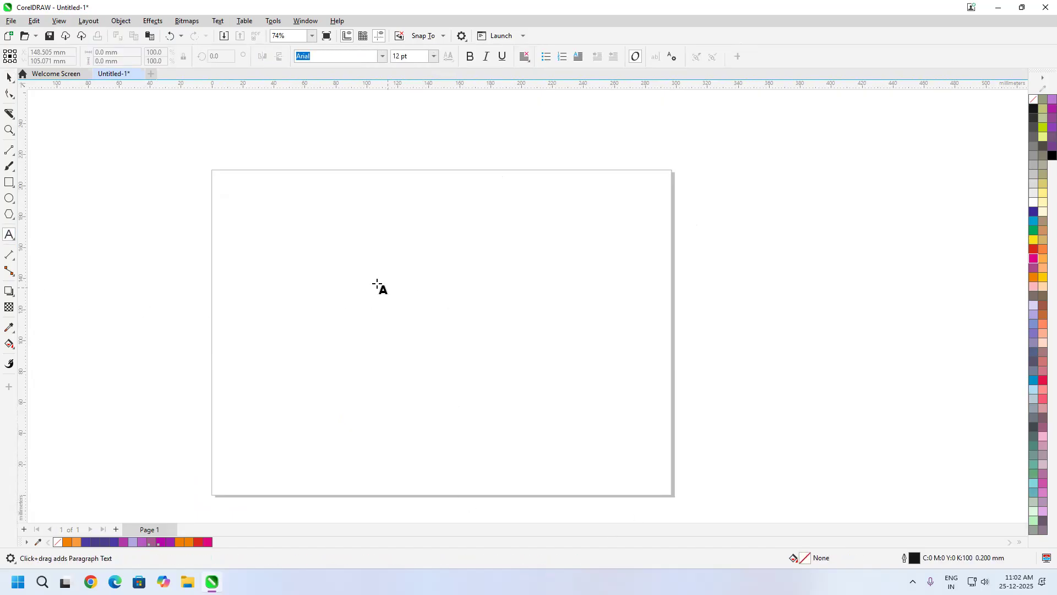
left_click_drag(312, 241, 600, 443)
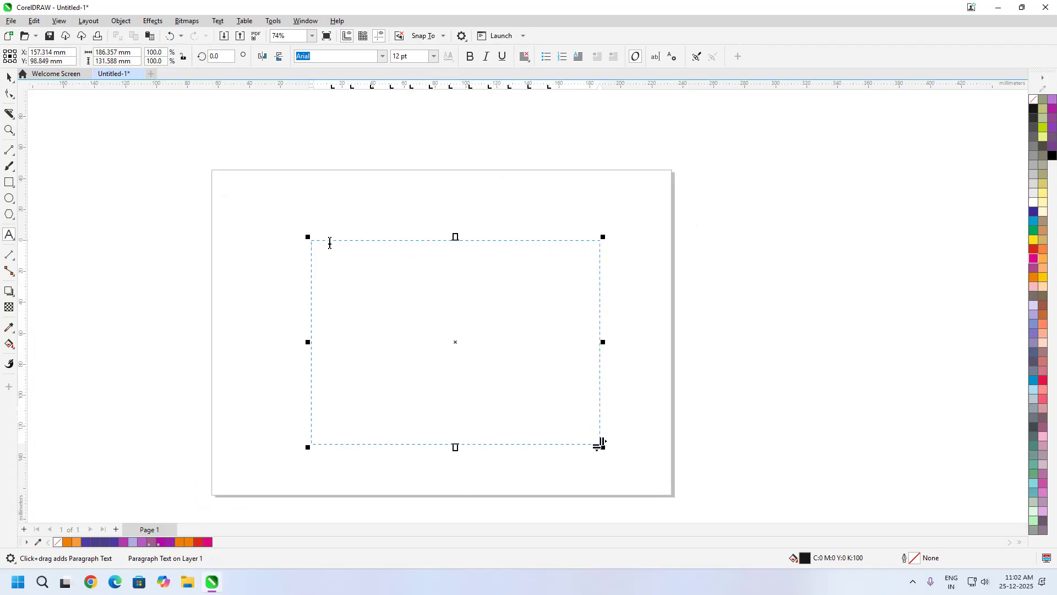
left_click(218, 21)
mouse_move(277, 159)
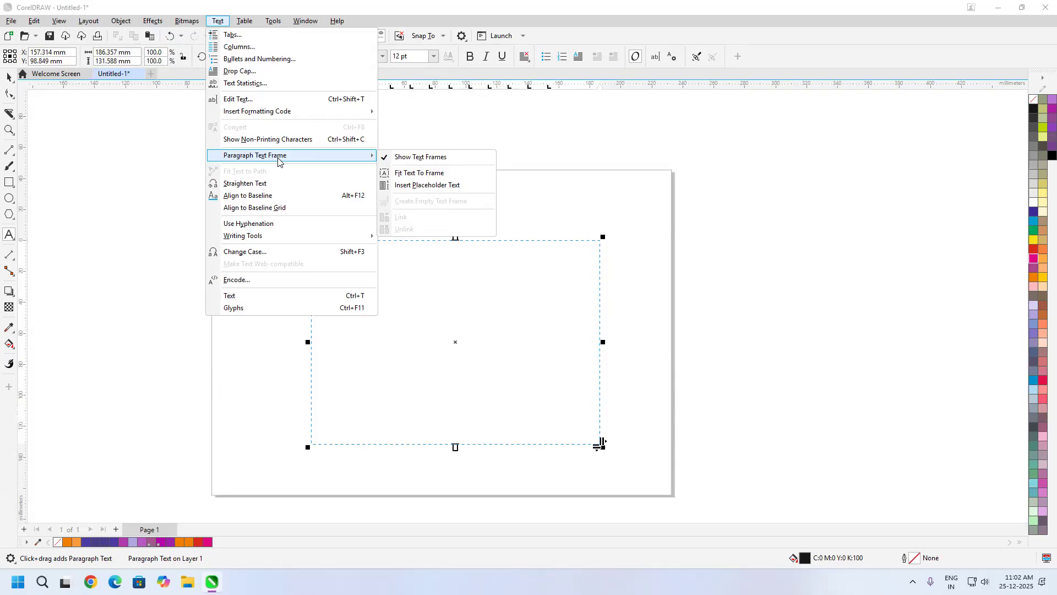
left_click(464, 186)
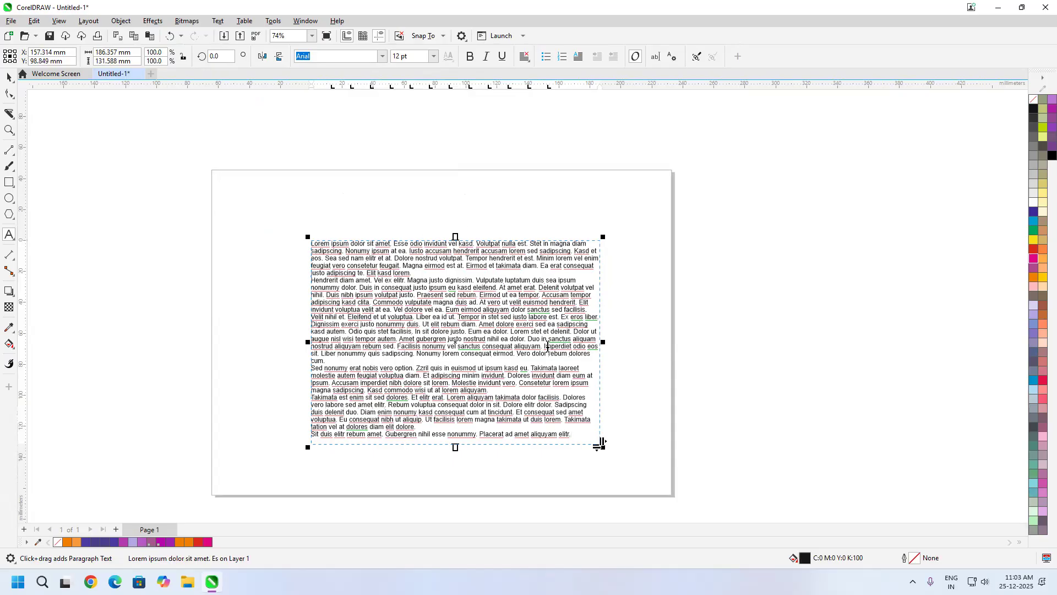
Move the placeholder text frame off the page, beyond its right edge.
key("ctrl+space")
left_click_drag(561, 364, 885, 397)
left_click(783, 363)
double_click(783, 364)
key("ctrl+a")
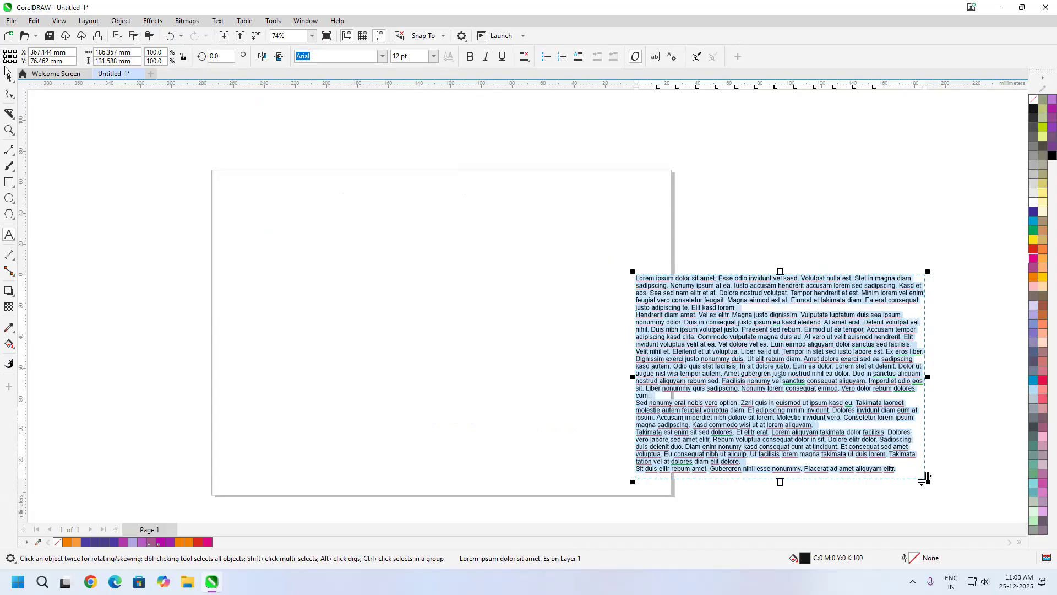
left_click(7, 80)
left_click_drag(700, 354, 804, 317)
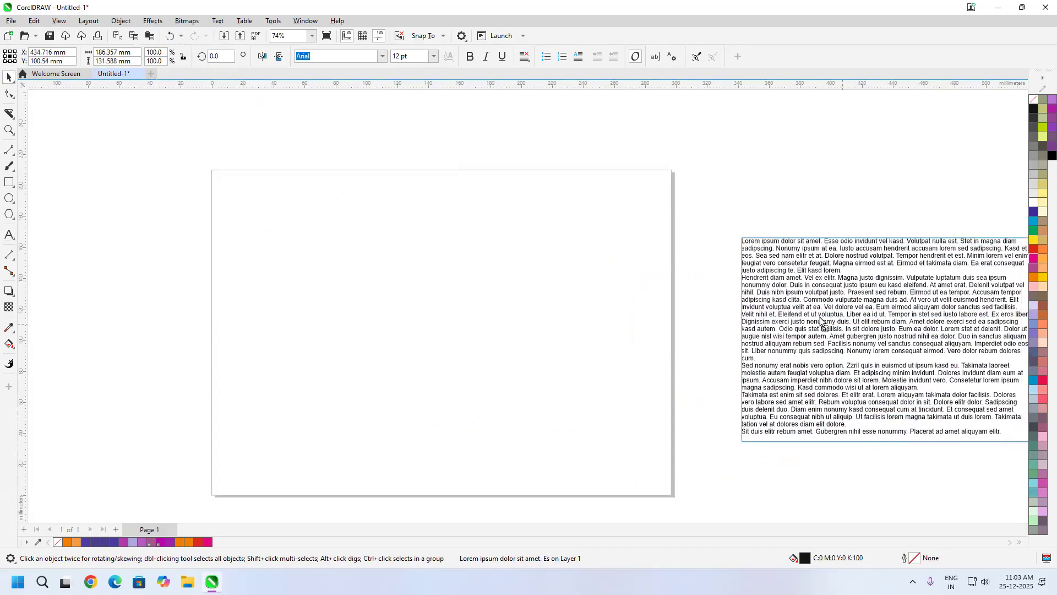
Add the artistic text "MY DIGITAL GURU" in the upper part of the page and enlarge it to about 124 mm wide.
left_click(9, 235)
left_click(316, 250)
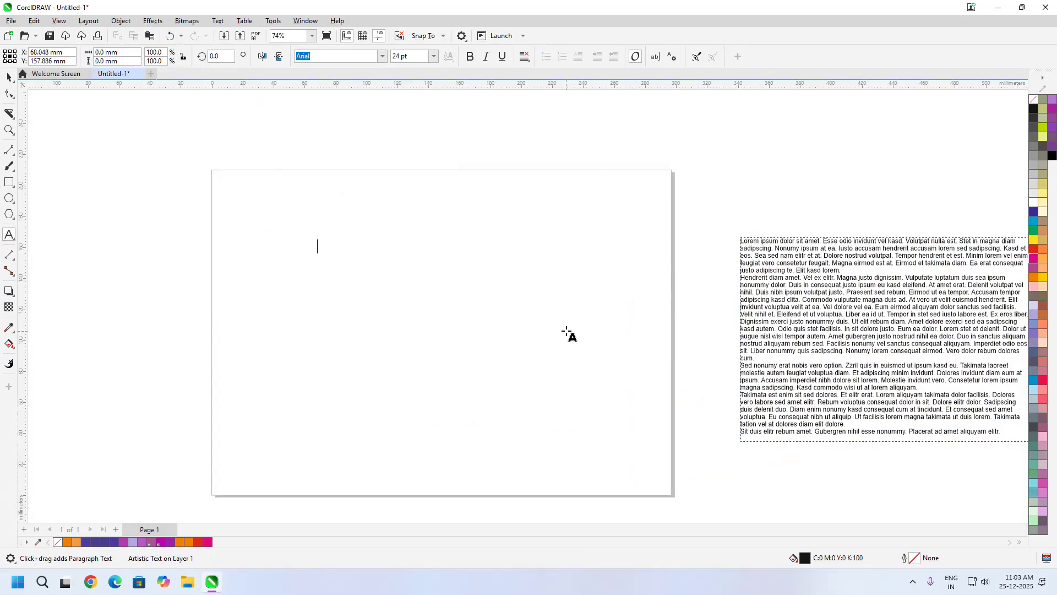
type("MY DIGITAL")
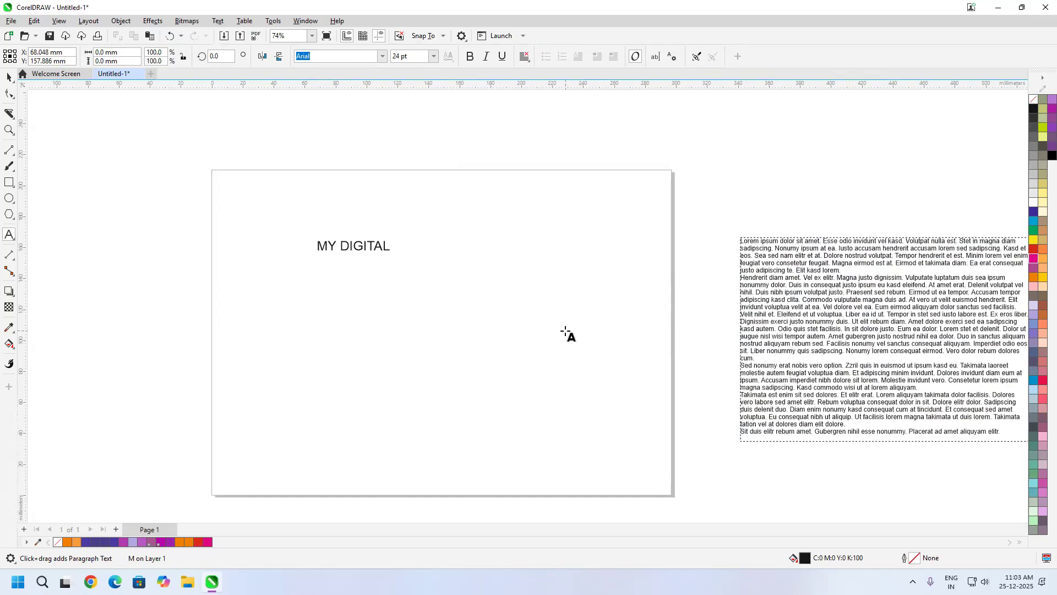
type(" GURU")
key("Escape")
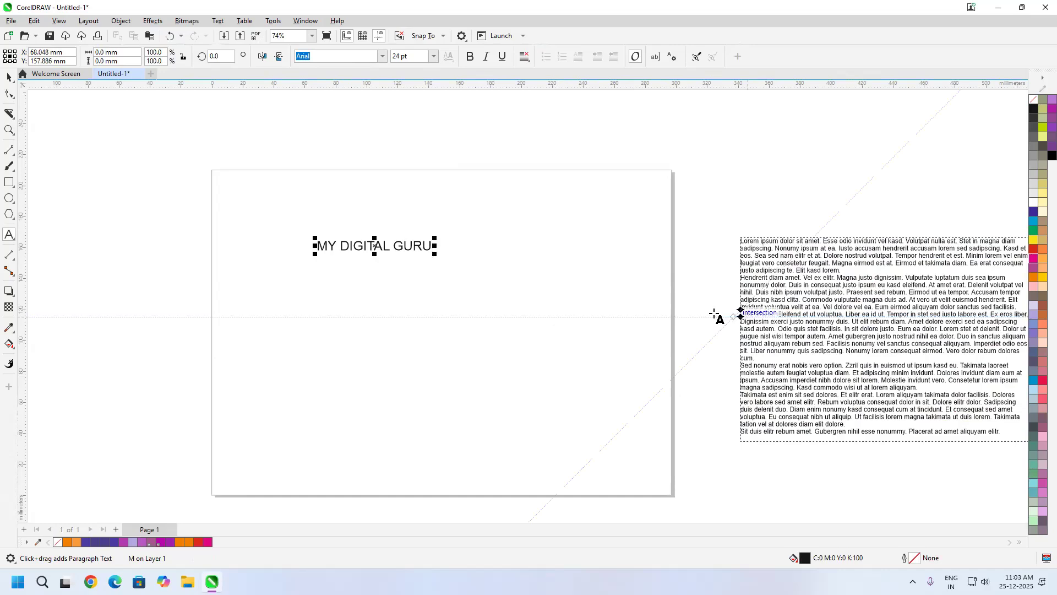
scroll(433, 245, "up", 2)
left_click_drag(431, 254, 551, 344)
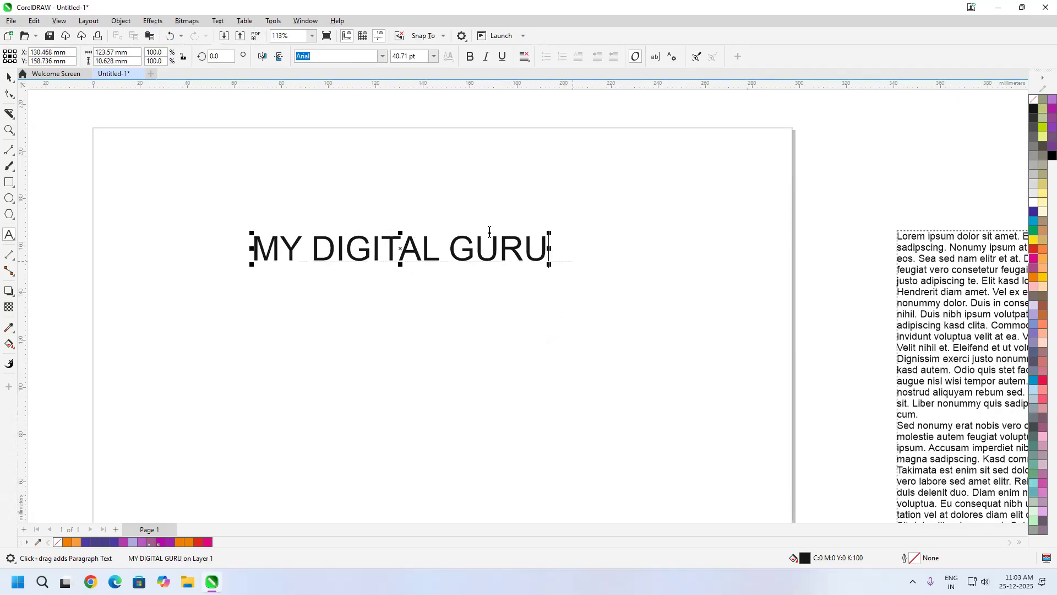
Set the font of the whole "MY DIGITAL GURU" text to Montserrat ExtraBold.
left_click(383, 58)
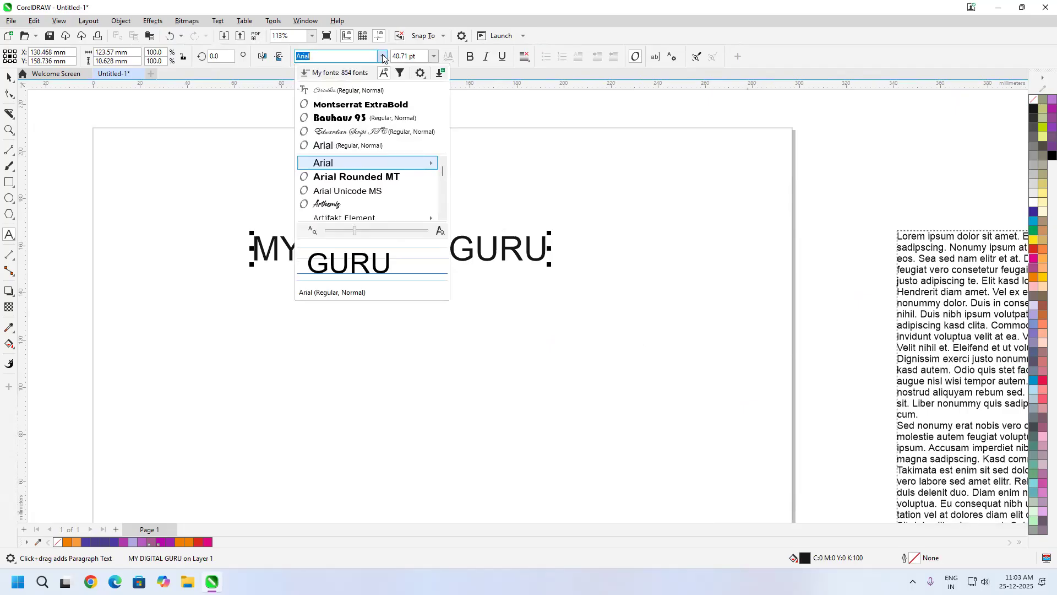
left_click(360, 105)
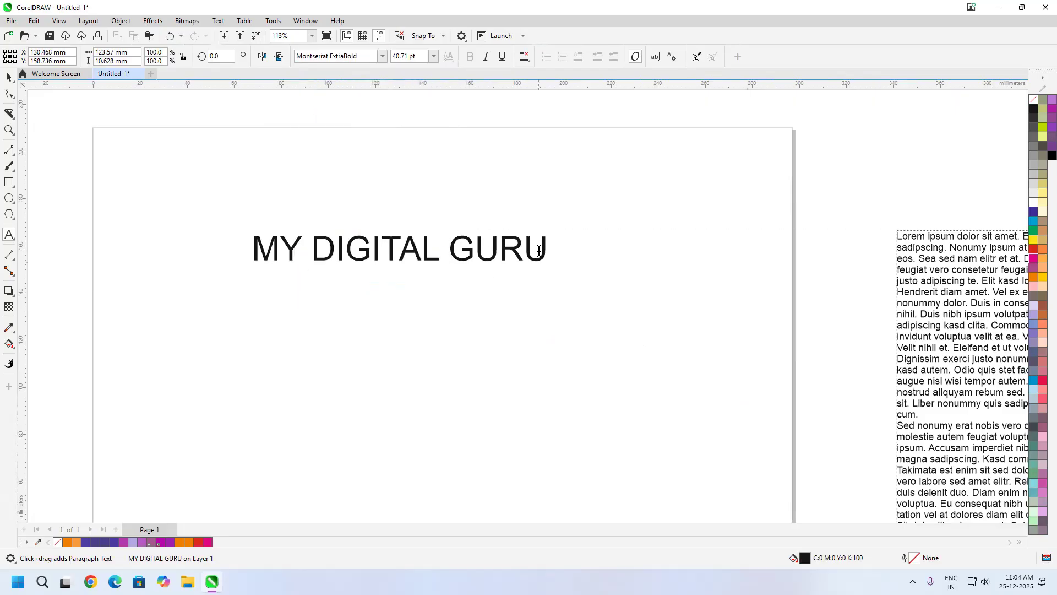
left_click_drag(547, 249, 236, 247)
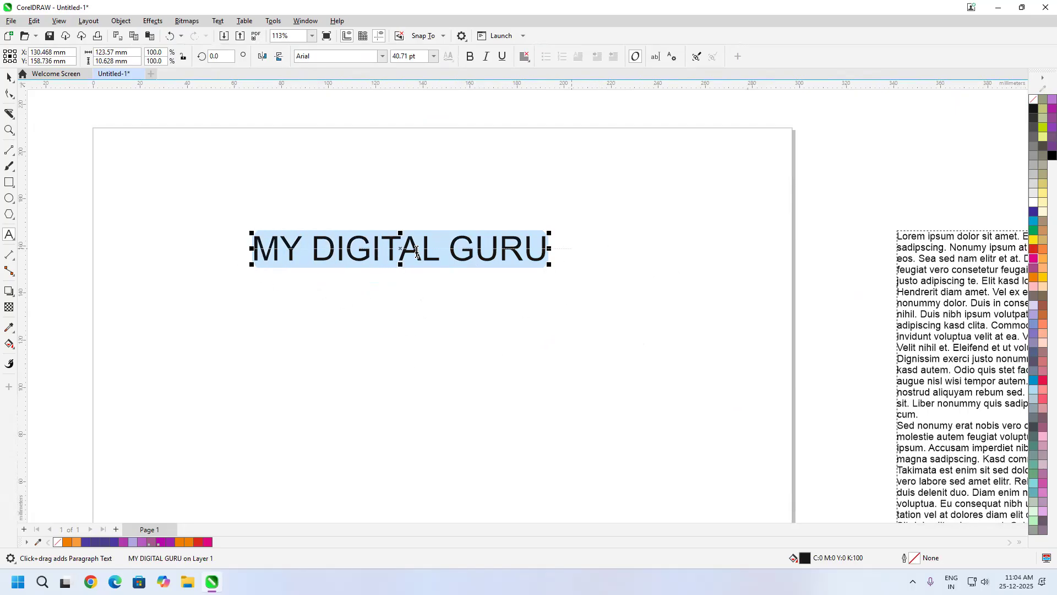
left_click(437, 252)
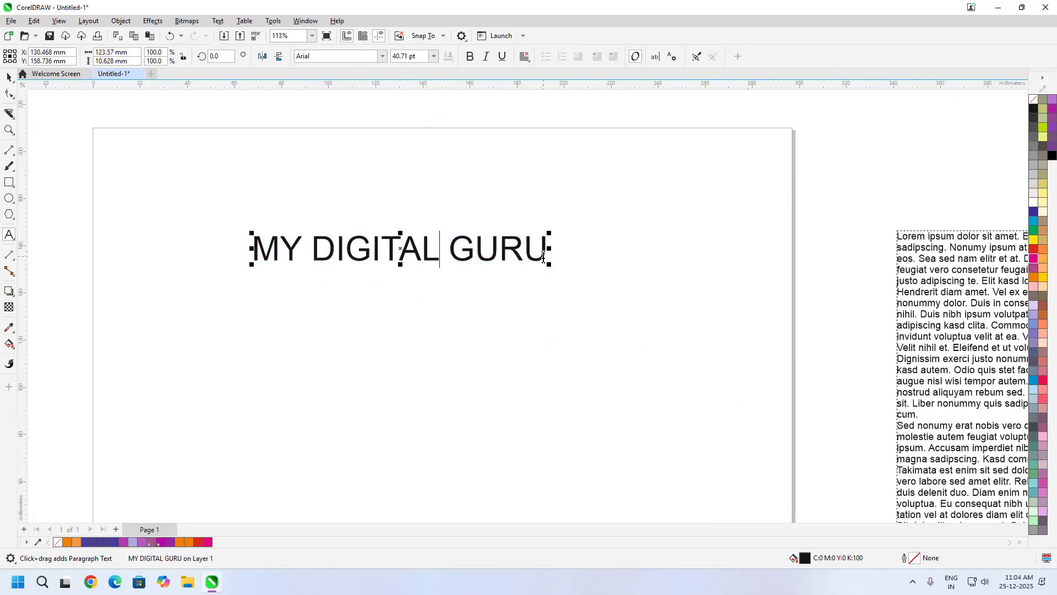
left_click_drag(546, 252, 207, 267)
left_click(382, 56)
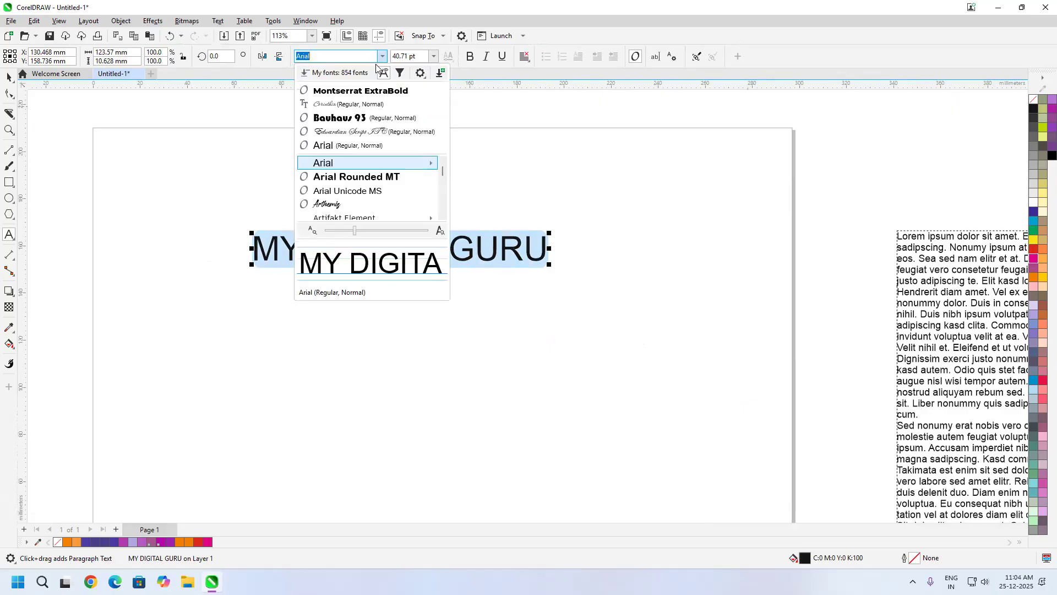
left_click(366, 91)
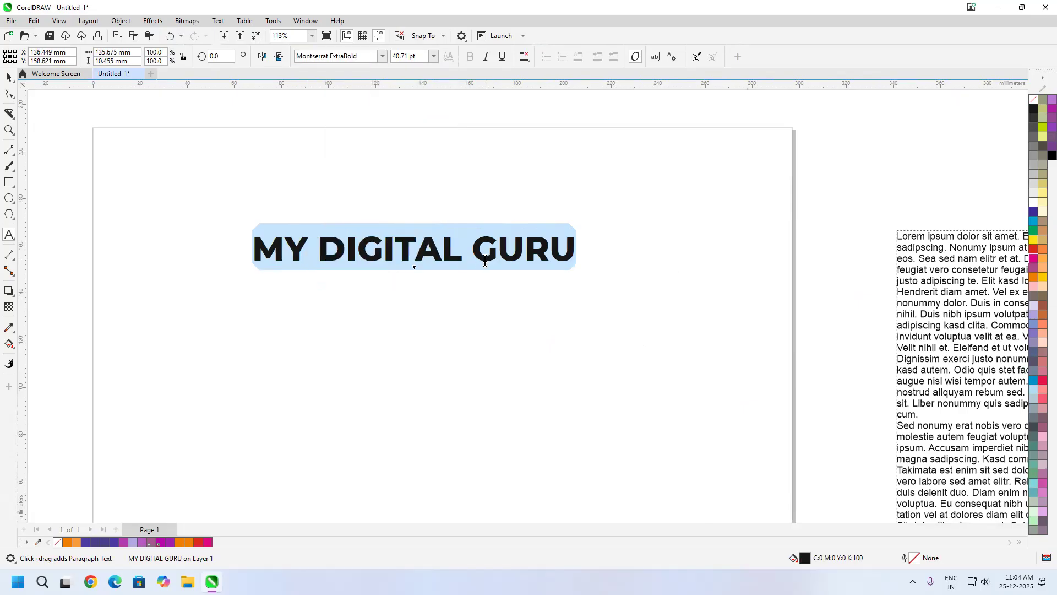
Change the font of only the words "MY DIGITAL" to Bauhaus 93.
left_click(447, 252)
left_click_drag(461, 252, 249, 252)
left_click(383, 58)
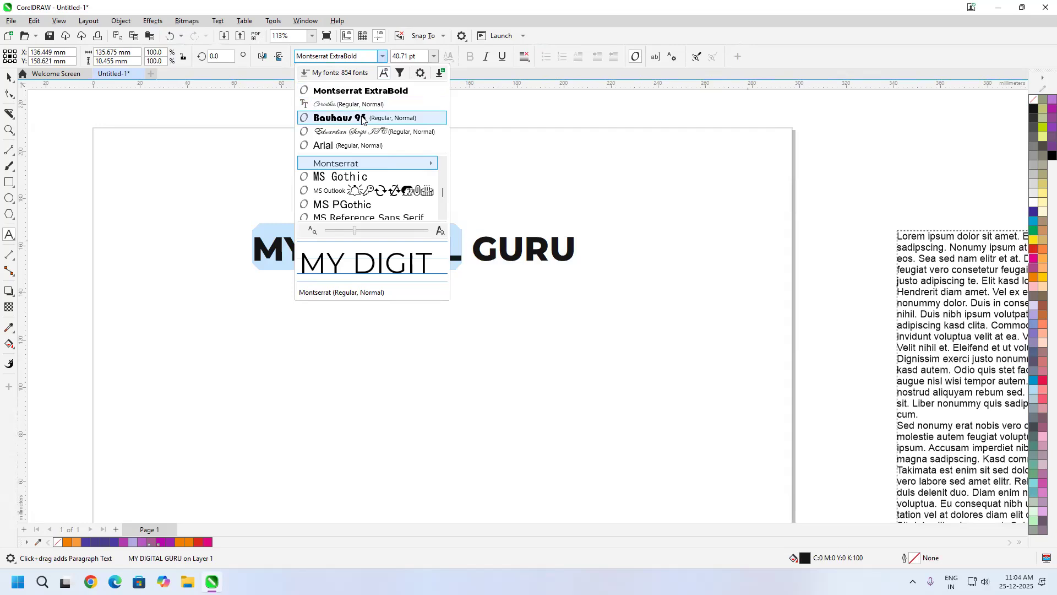
left_click(361, 117)
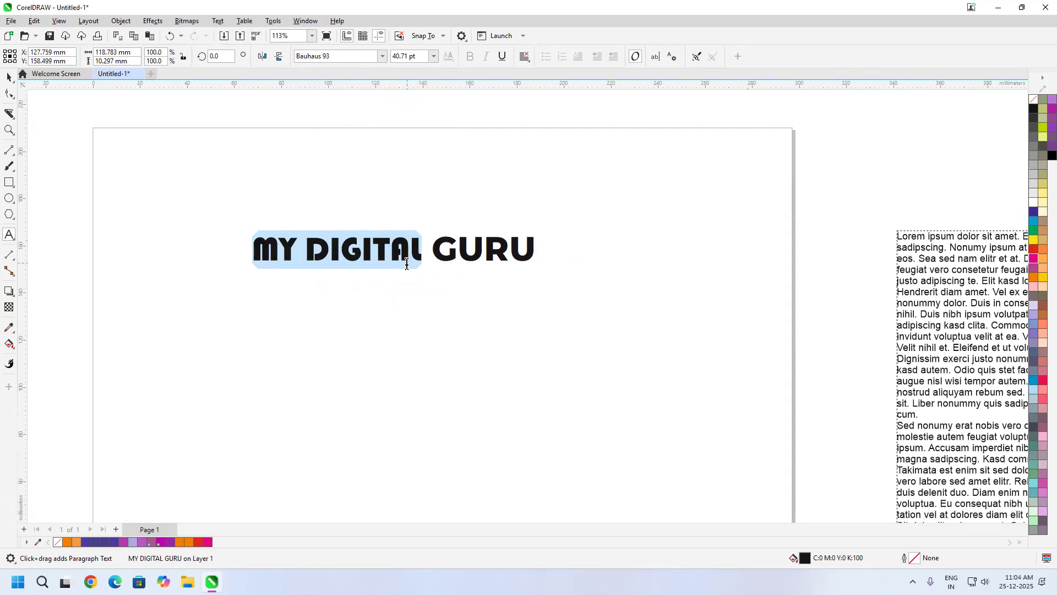
Change the font of only the word "MY" to Edwardian Script ITC.
left_click_drag(298, 252, 247, 255)
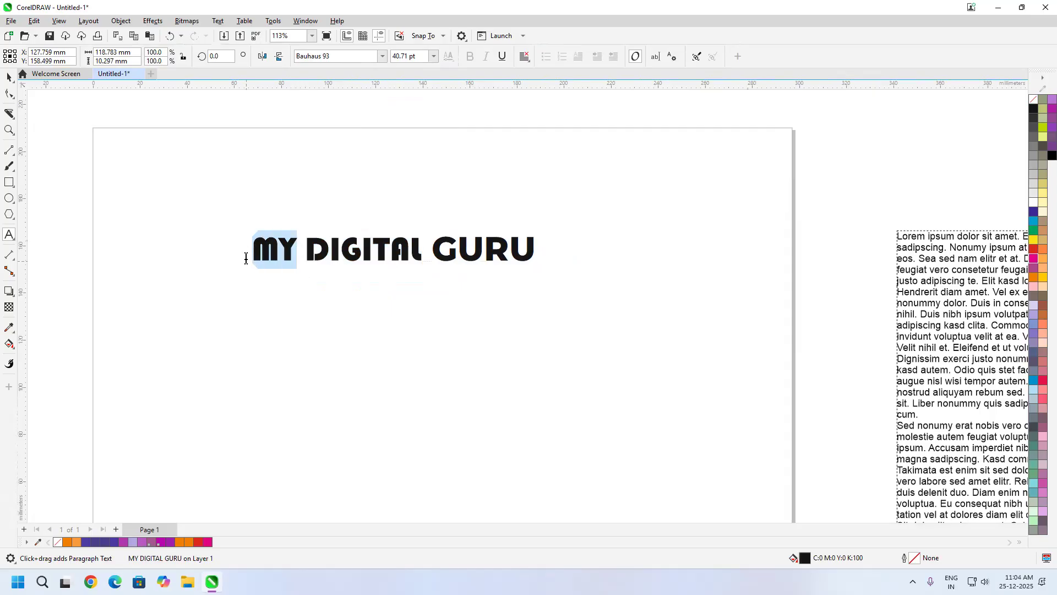
left_click(384, 57)
left_click(352, 132)
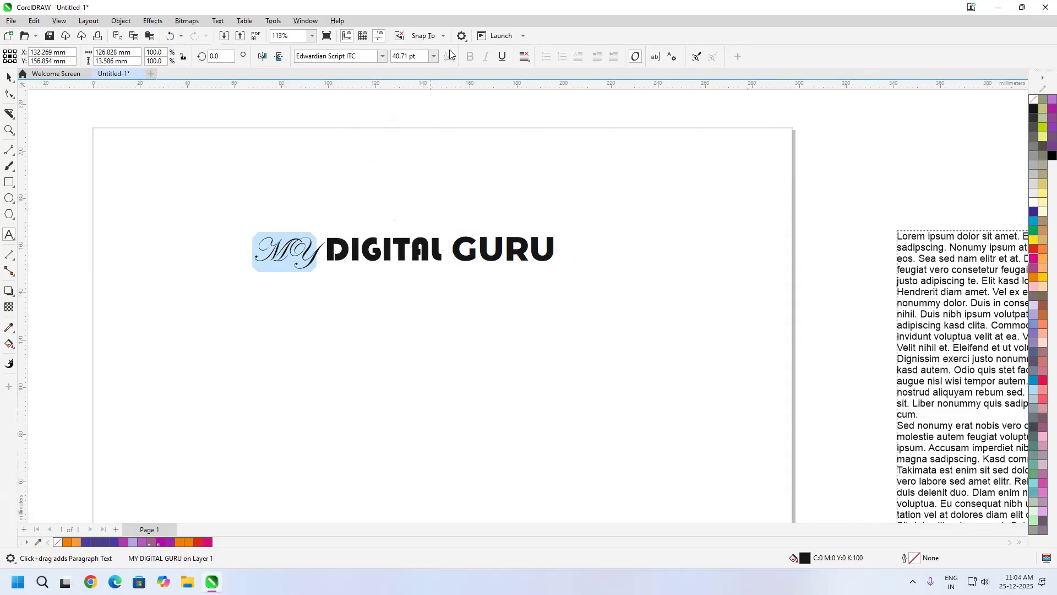
Try font sizes of 72 pt, 200 pt and 250 pt on only the word "MY".
left_click(434, 58)
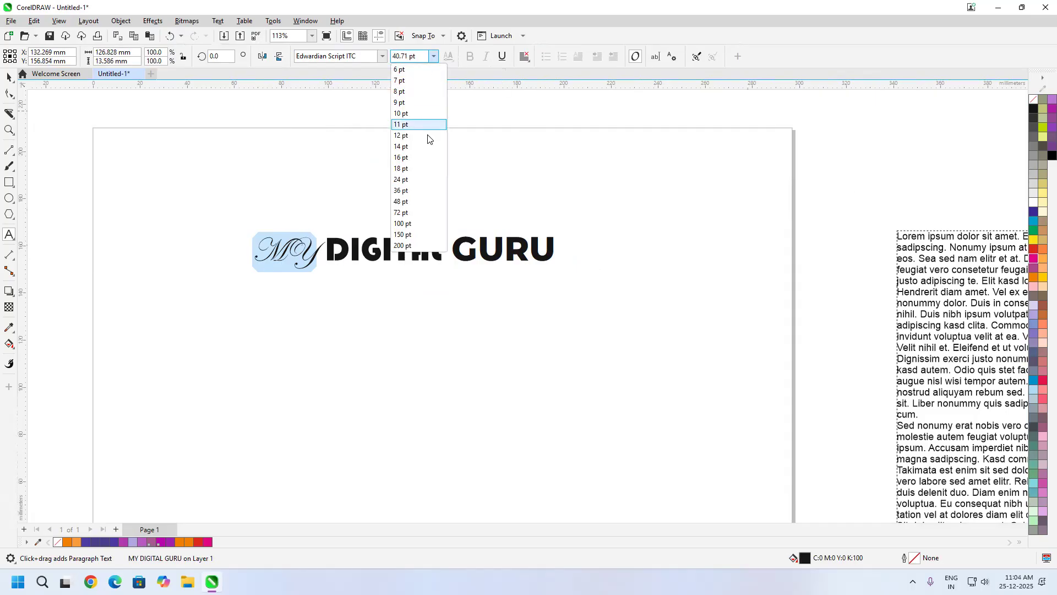
left_click(407, 213)
left_click(435, 57)
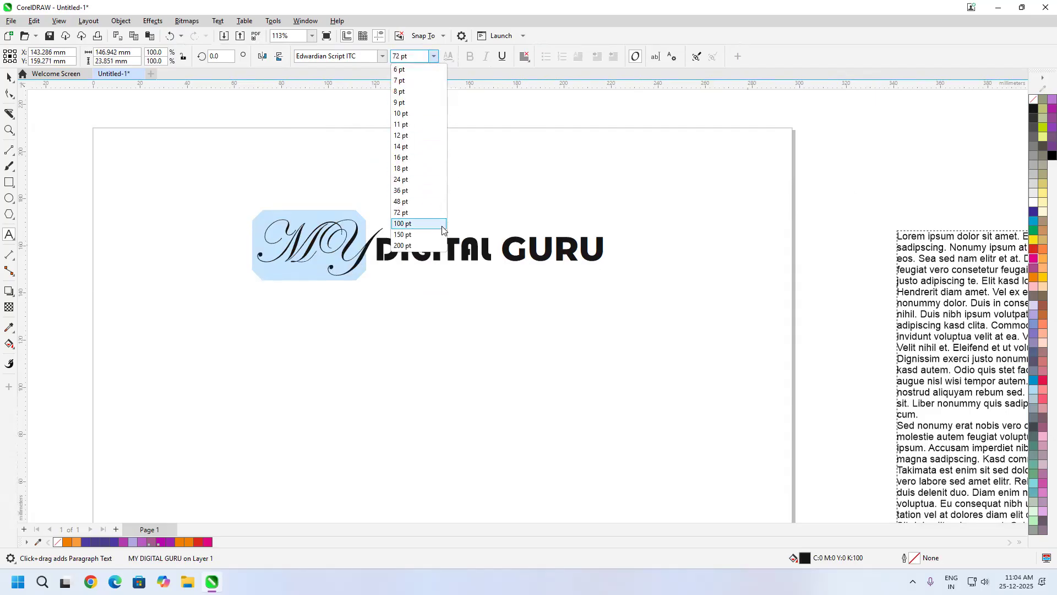
left_click(418, 245)
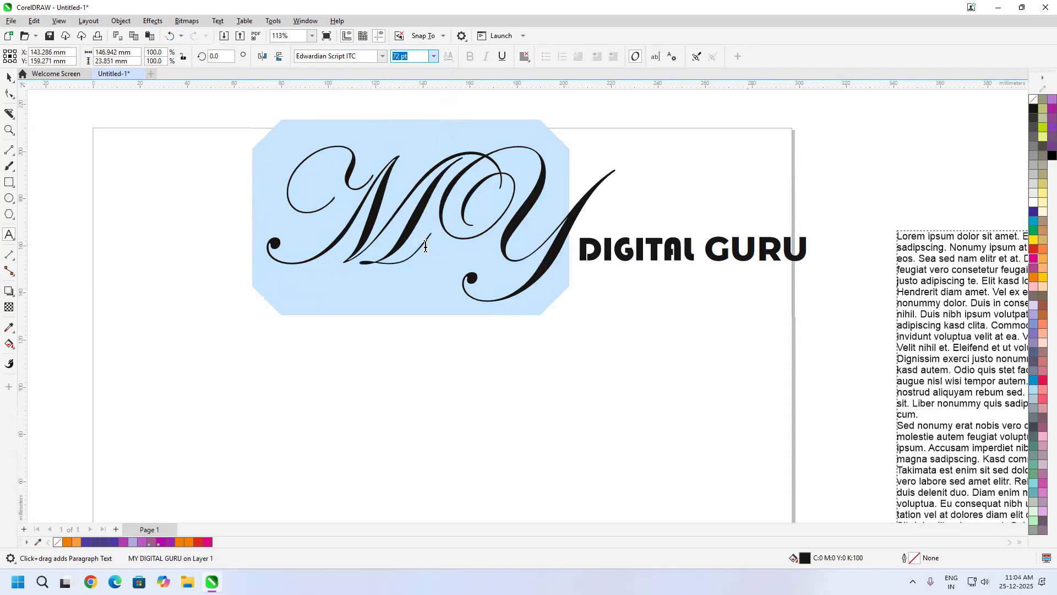
left_click(434, 57)
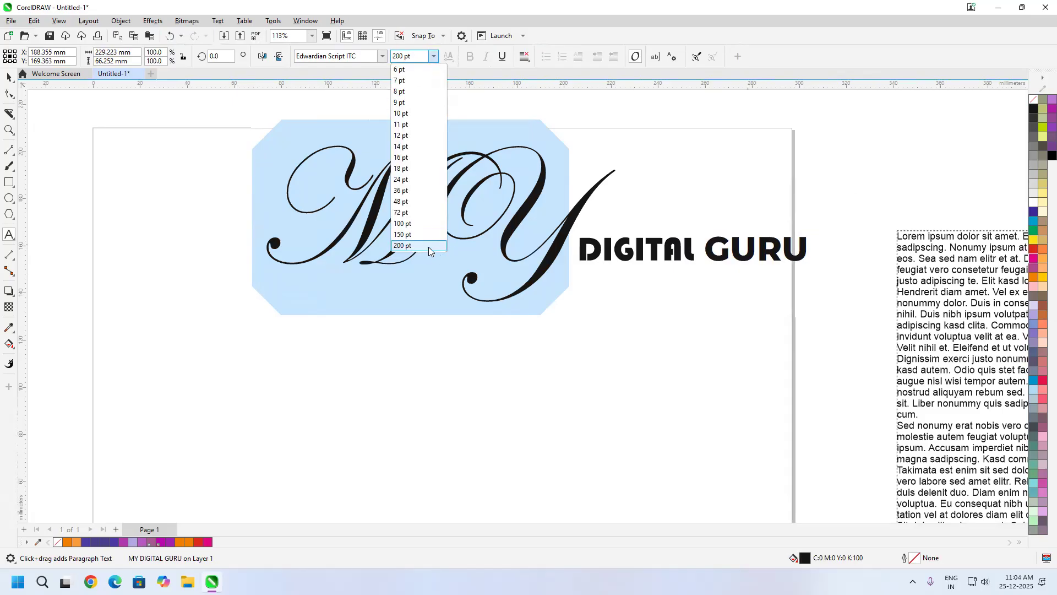
left_click(420, 56)
type("250")
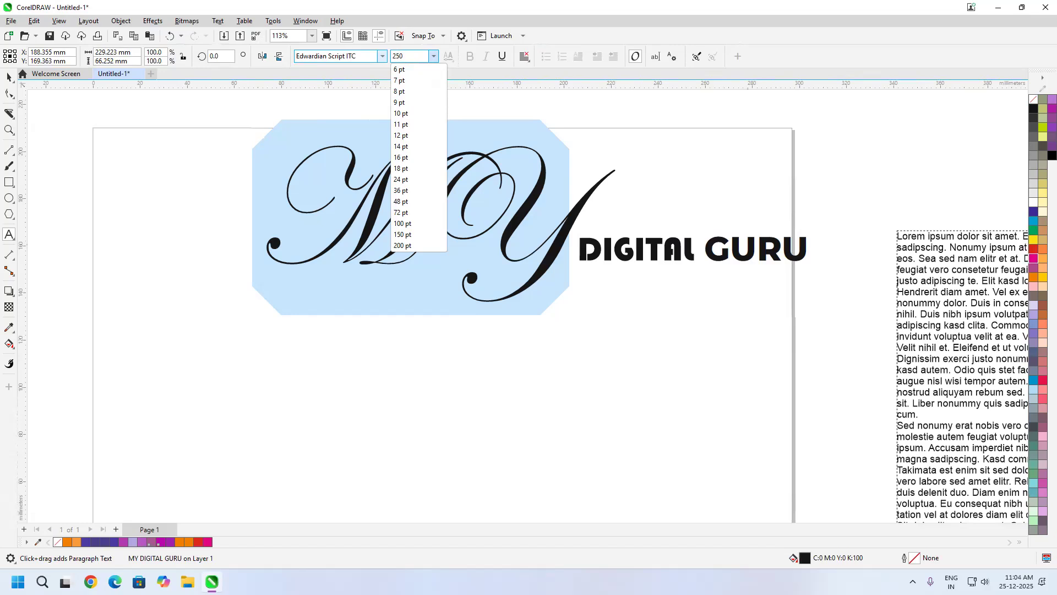
key("Return")
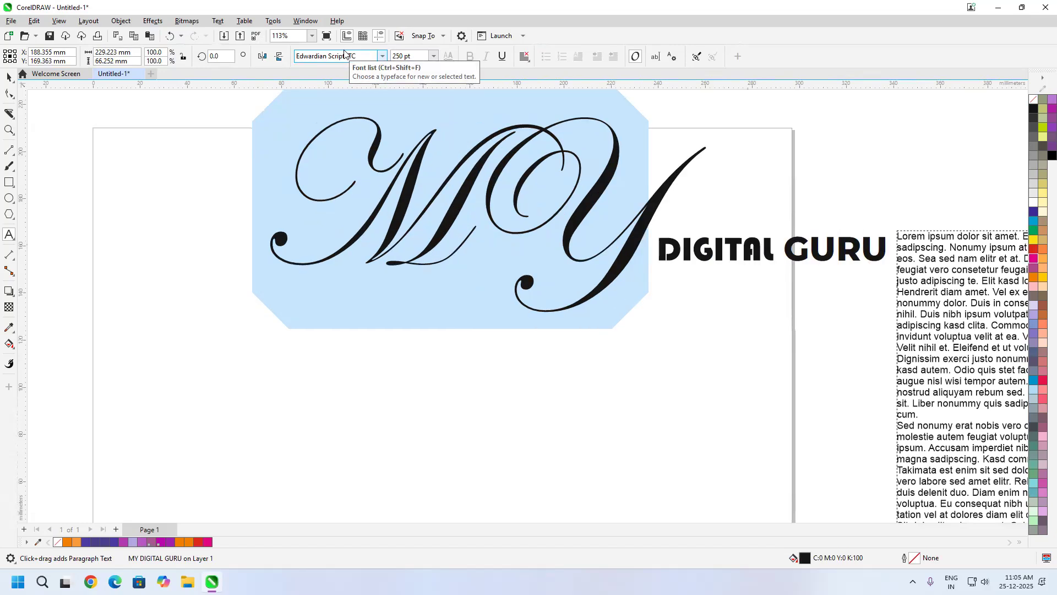
Undo the font size changes made to the word "MY".
scroll(468, 231, "down", 3)
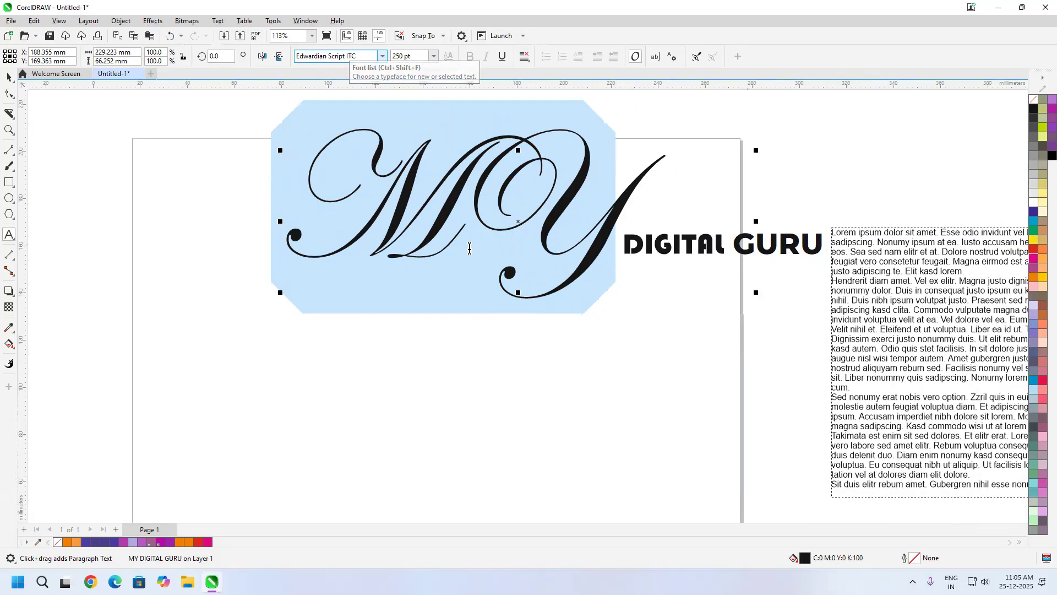
scroll(507, 253, "down", 3)
left_click_drag(610, 261, 556, 276)
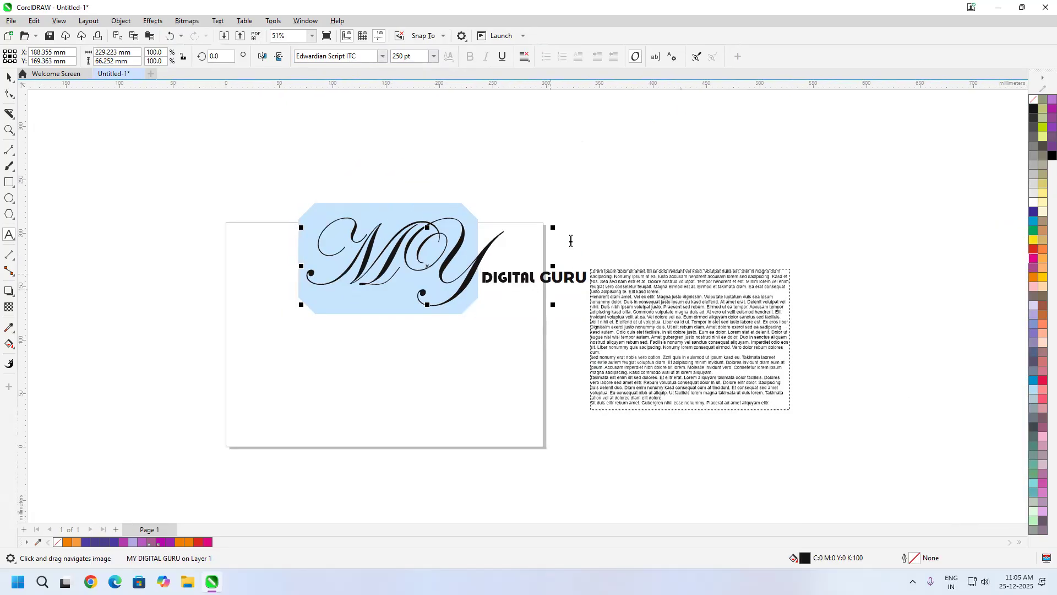
key("ctrl+z")
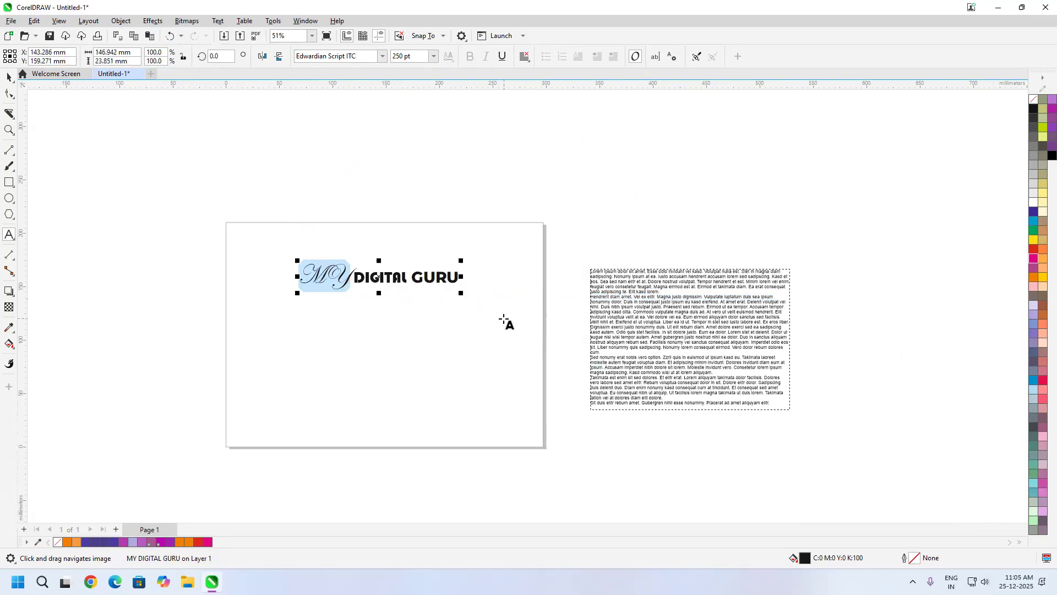
Set the font of the whole "MY DIGITAL GURU" text to Arial.
scroll(352, 278, "up", 2)
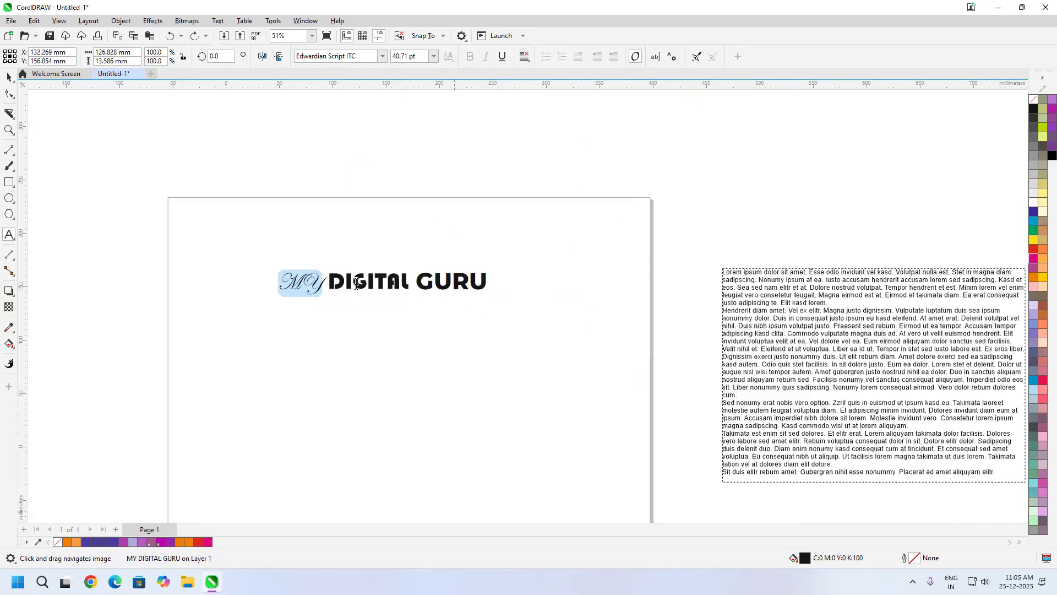
left_click_drag(455, 289, 460, 270)
left_click(480, 274)
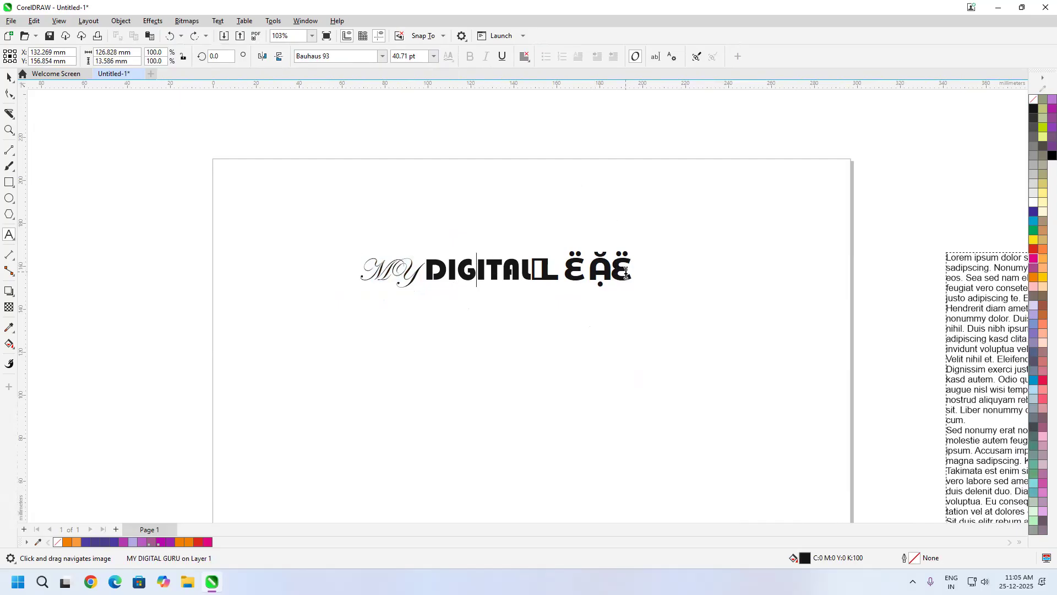
key("ctrl+a")
left_click(382, 56)
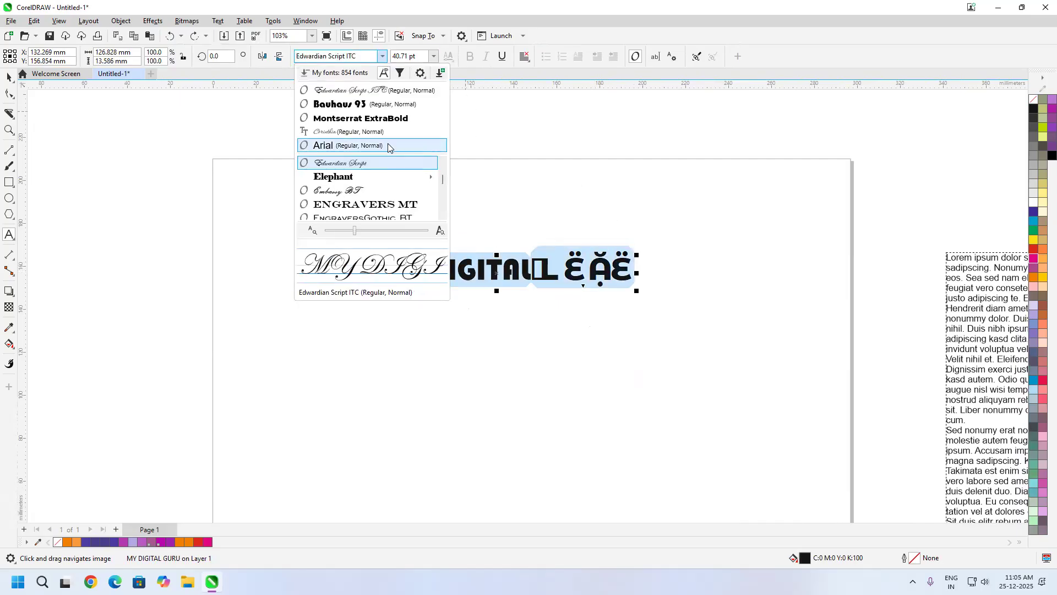
left_click(370, 145)
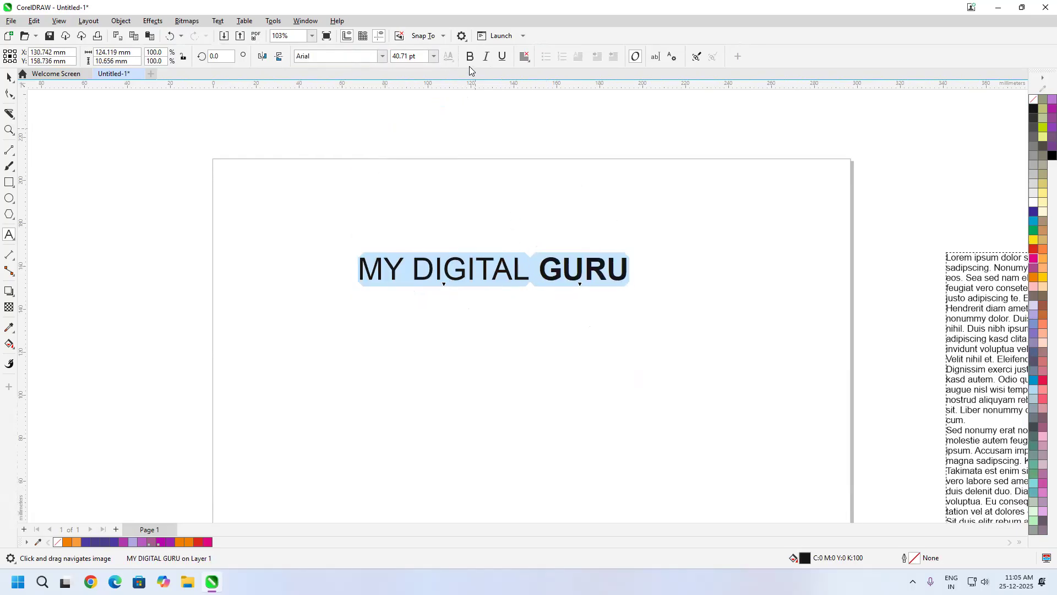
Apply bold, italic and underline to the whole "MY DIGITAL GURU" text and remove all three so every word is regular.
left_click(470, 61)
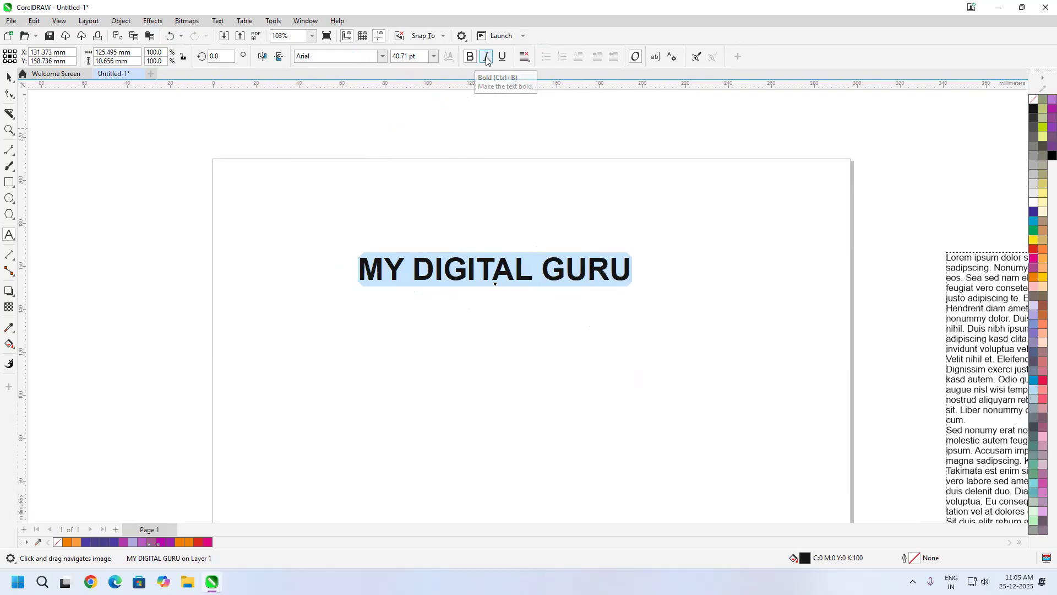
left_click(487, 58)
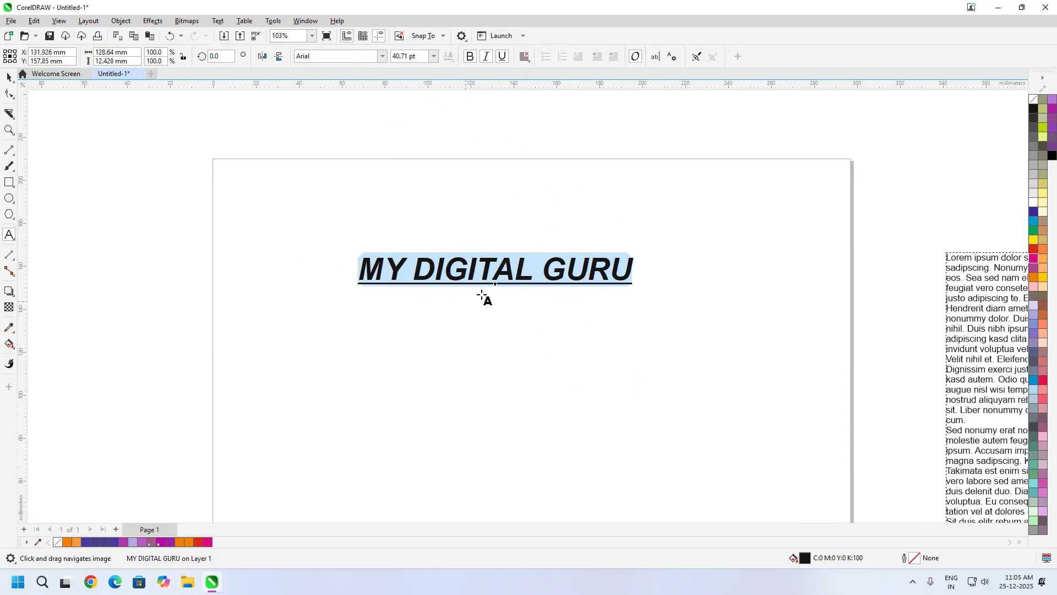
left_click(500, 58)
left_click(486, 59)
left_click(470, 58)
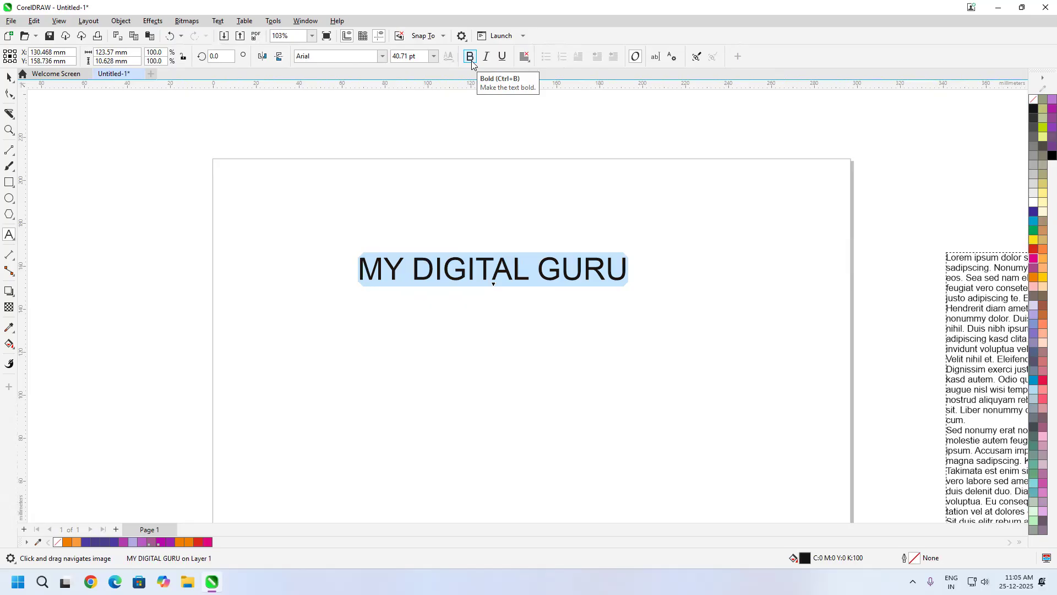
Reapply bold, italic and underline to the selected heading text and clear the three styles again.
left_click(472, 60)
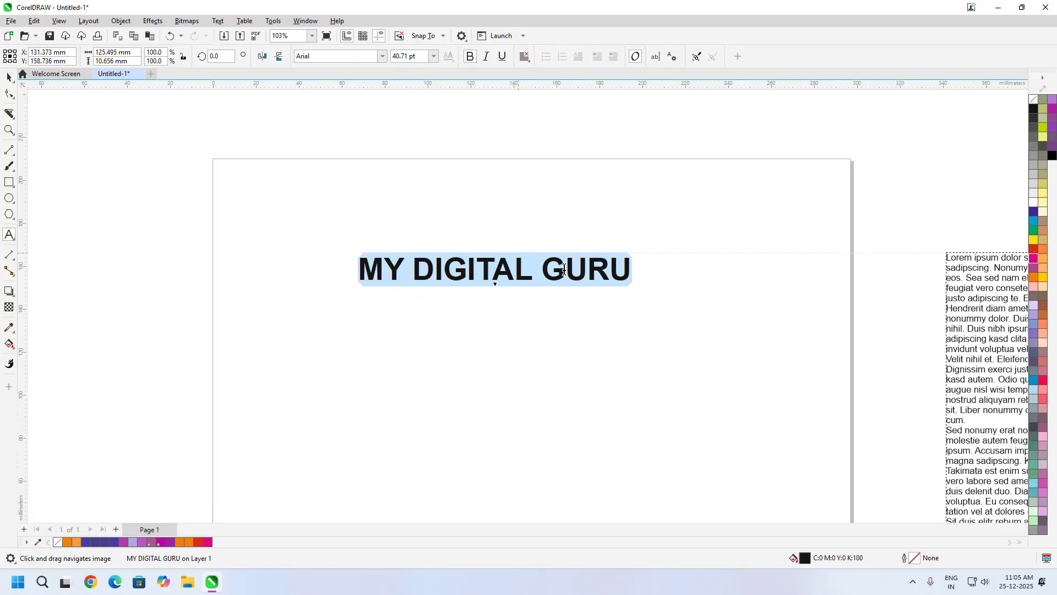
key("ctrl+i")
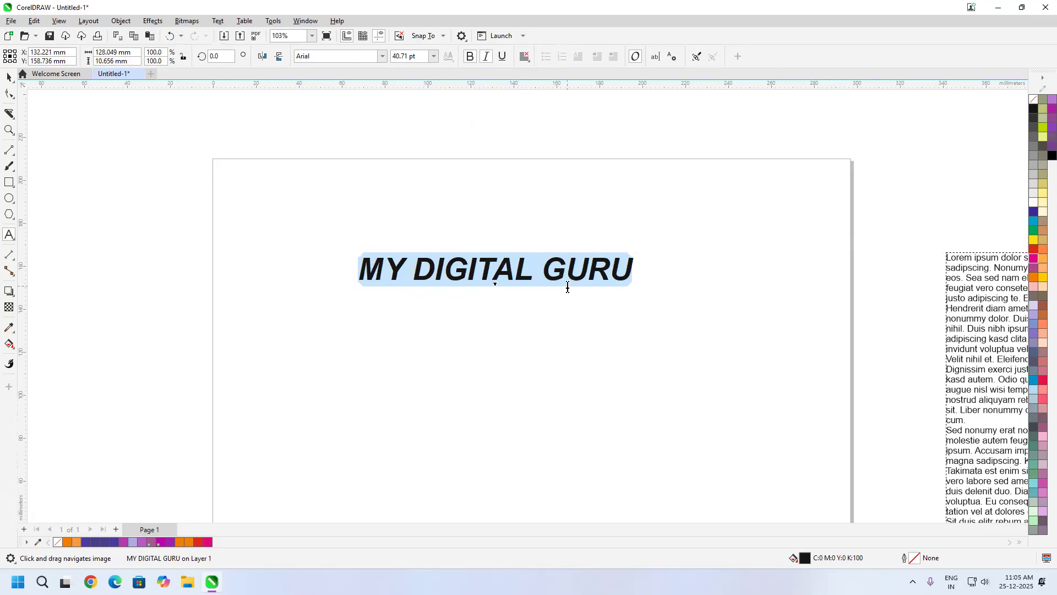
key("ctrl+u")
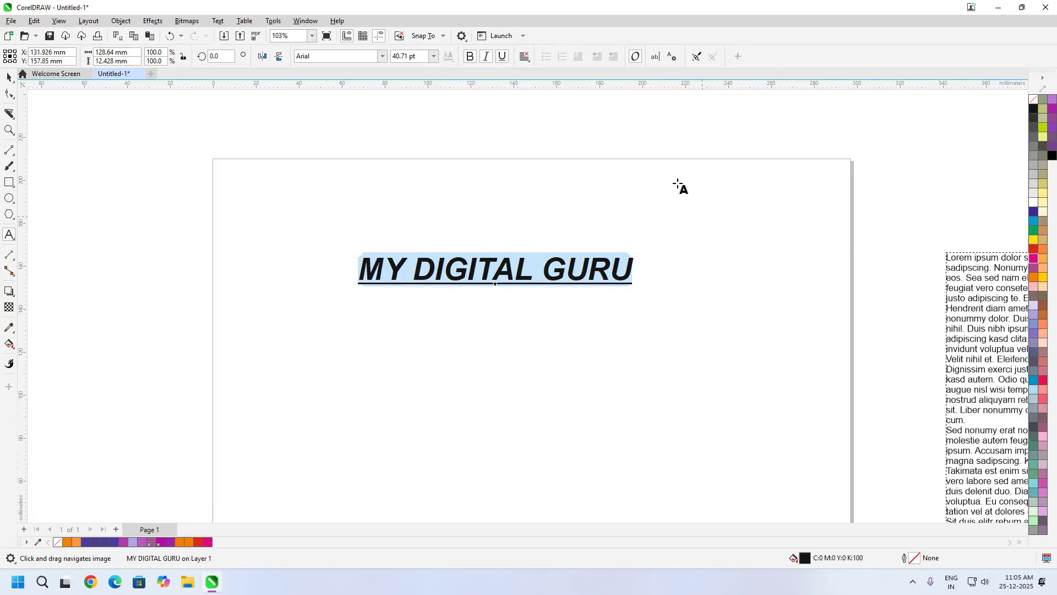
left_click(501, 57)
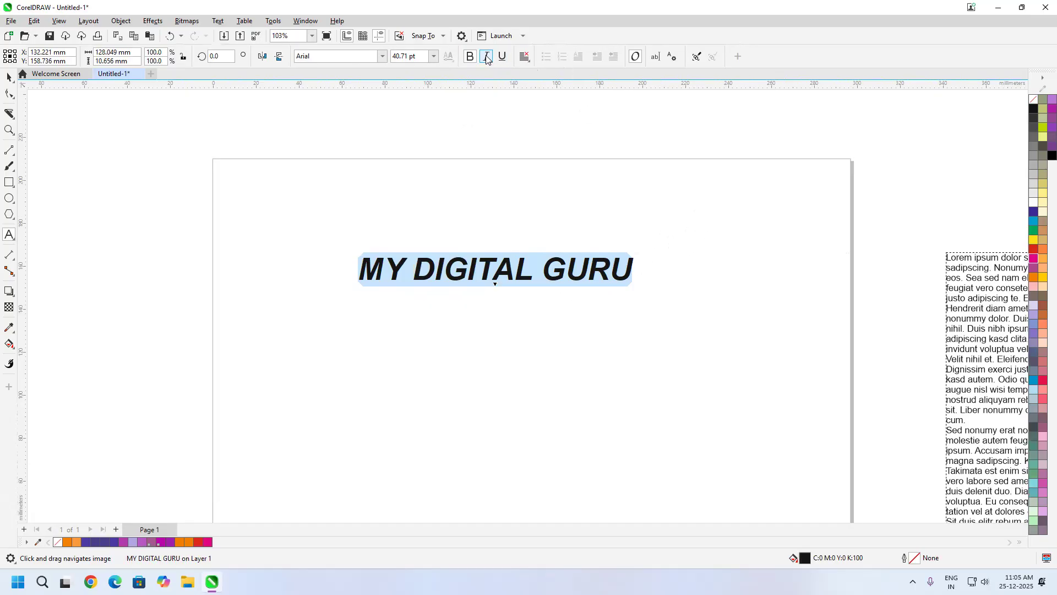
left_click(486, 57)
left_click(471, 57)
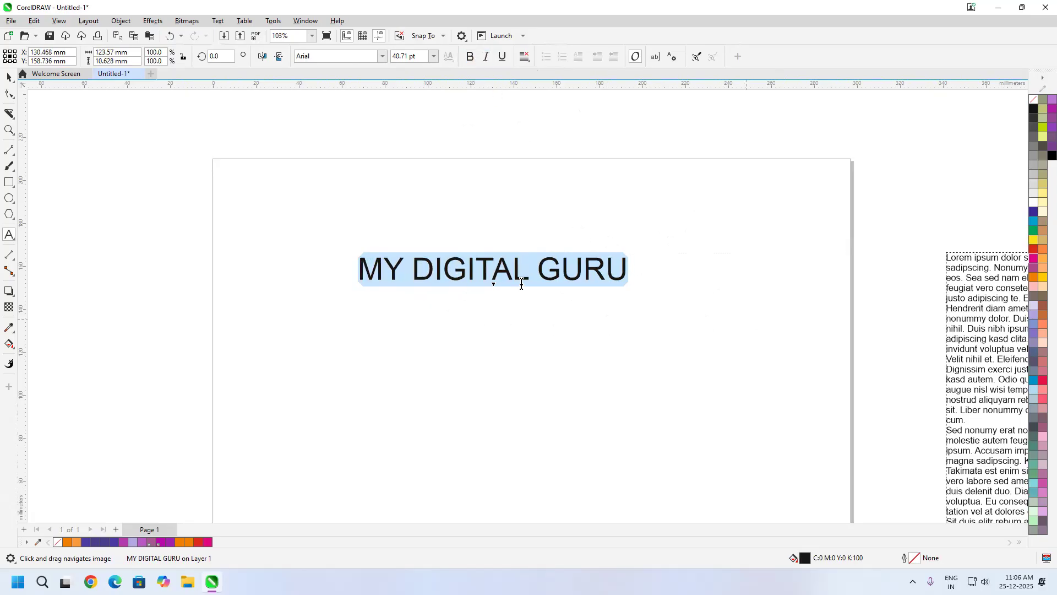
Move the "MY DIGITAL GURU" text above the page and back onto the upper part of the page.
left_click(9, 77)
left_click_drag(483, 293, 460, 308)
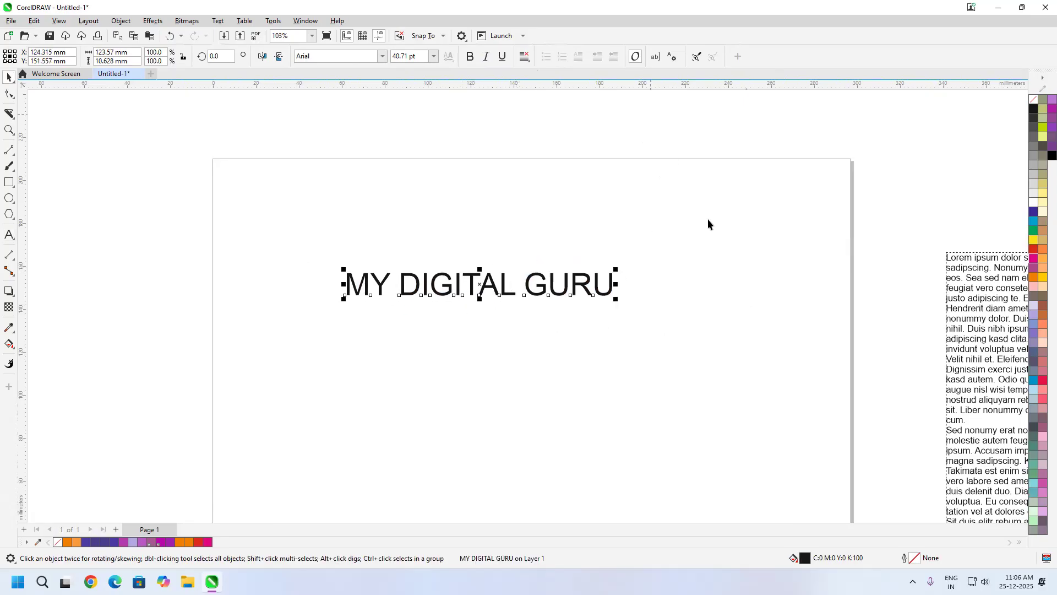
left_click_drag(608, 290, 538, 110)
left_click(969, 307)
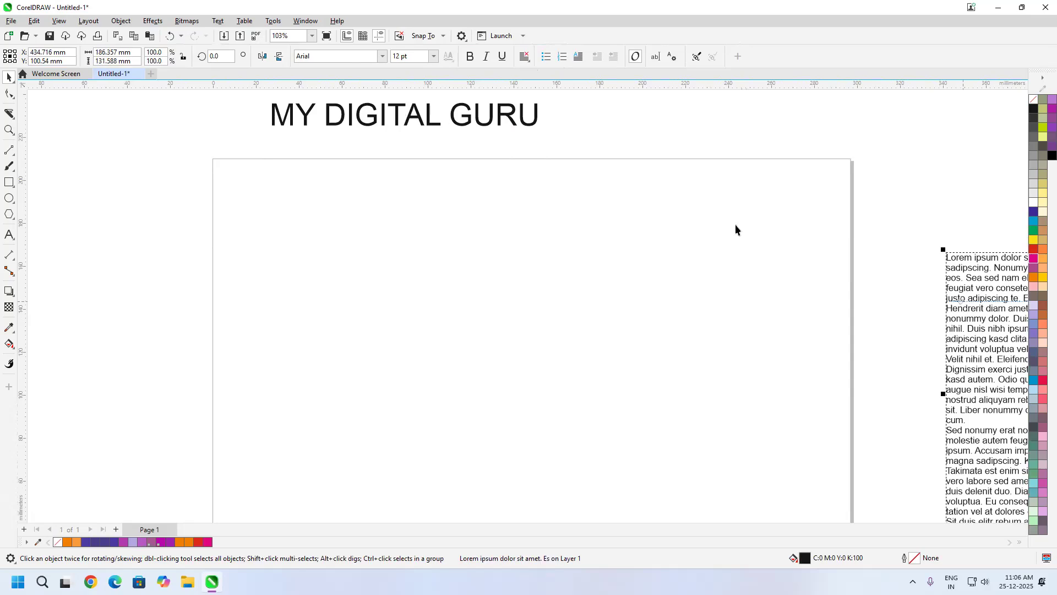
left_click(504, 113)
left_click_drag(504, 113, 553, 286)
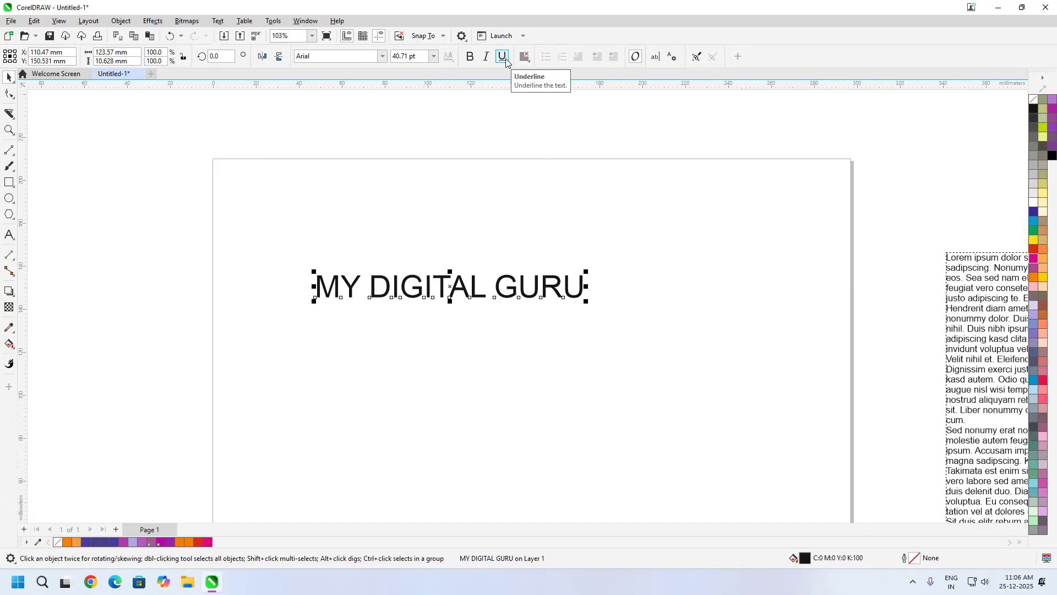
Underline the whole "MY DIGITAL GURU" text and remove the underline again.
double_click(553, 285)
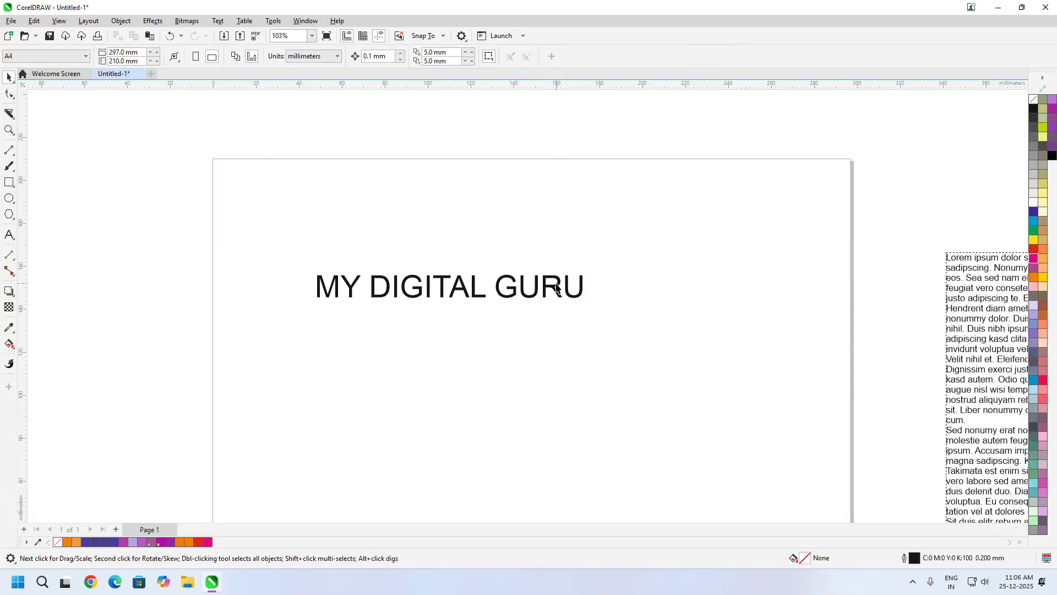
key("ctrl+a")
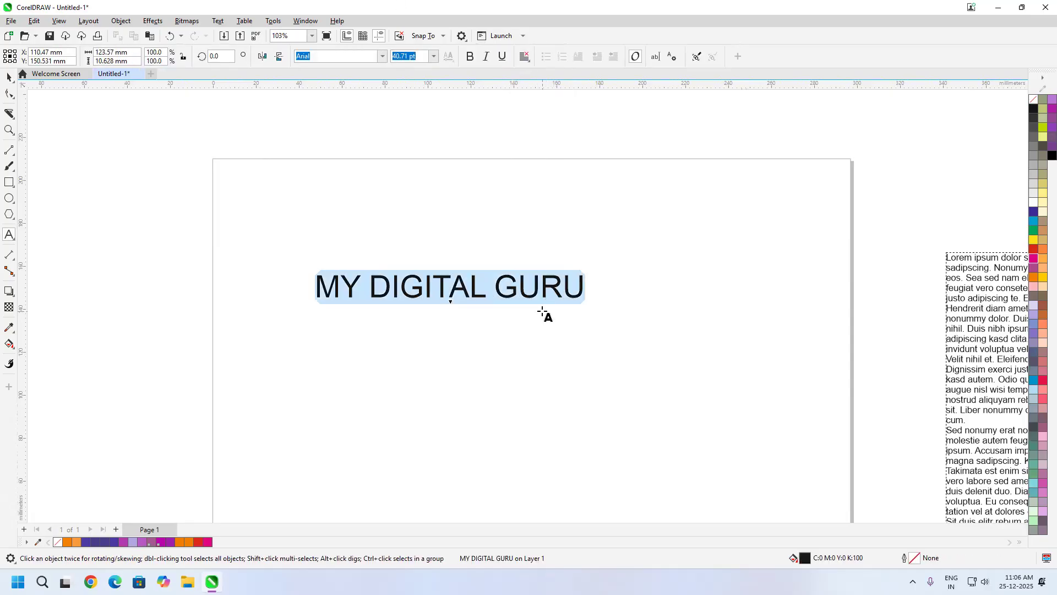
key("ctrl+u")
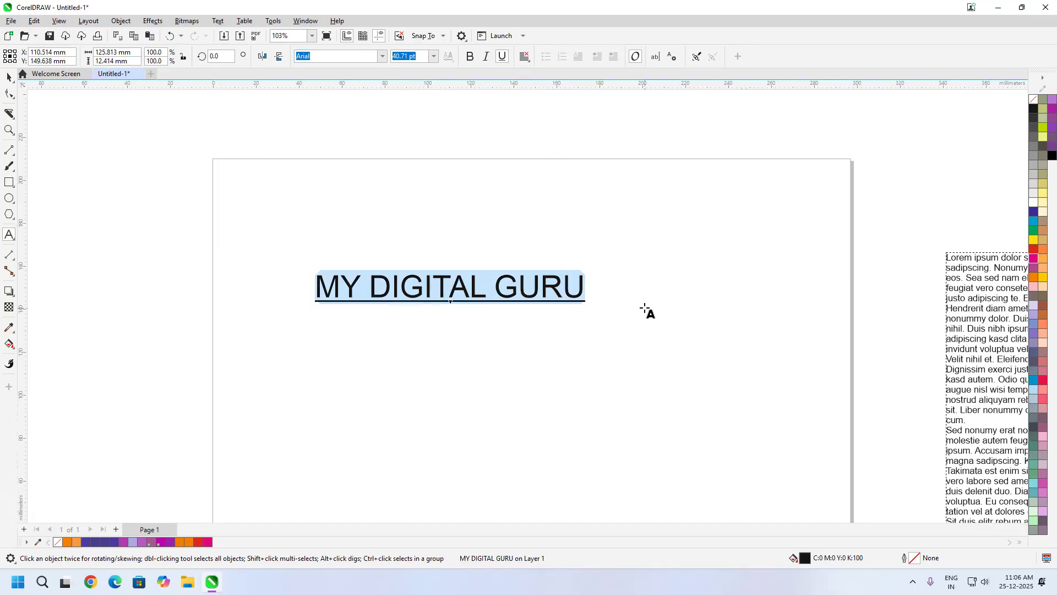
key("ctrl+u")
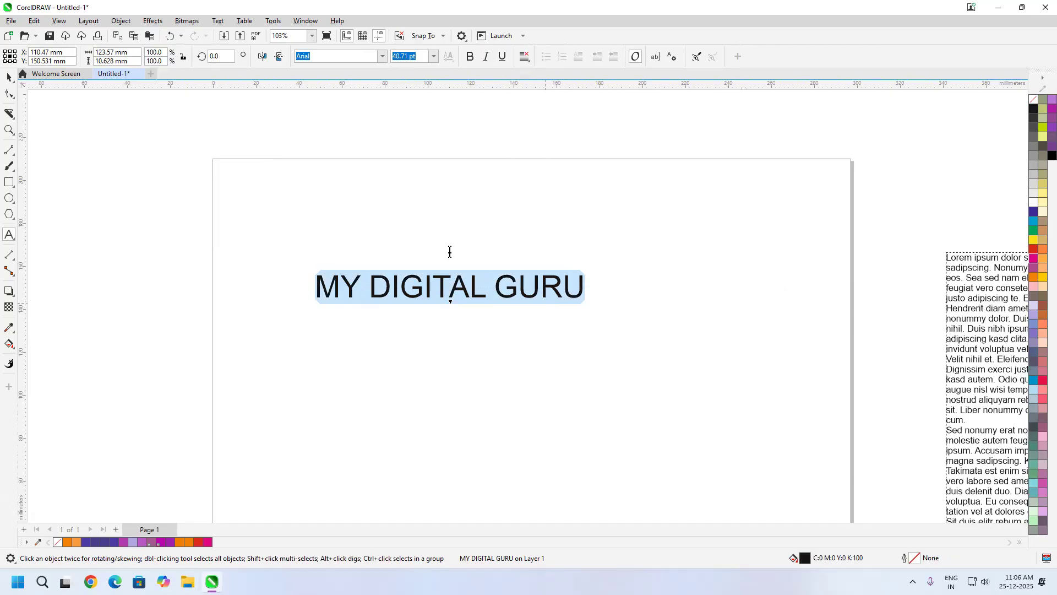
Move the "MY DIGITAL GURU" text just above the page's upper edge.
left_click(10, 78)
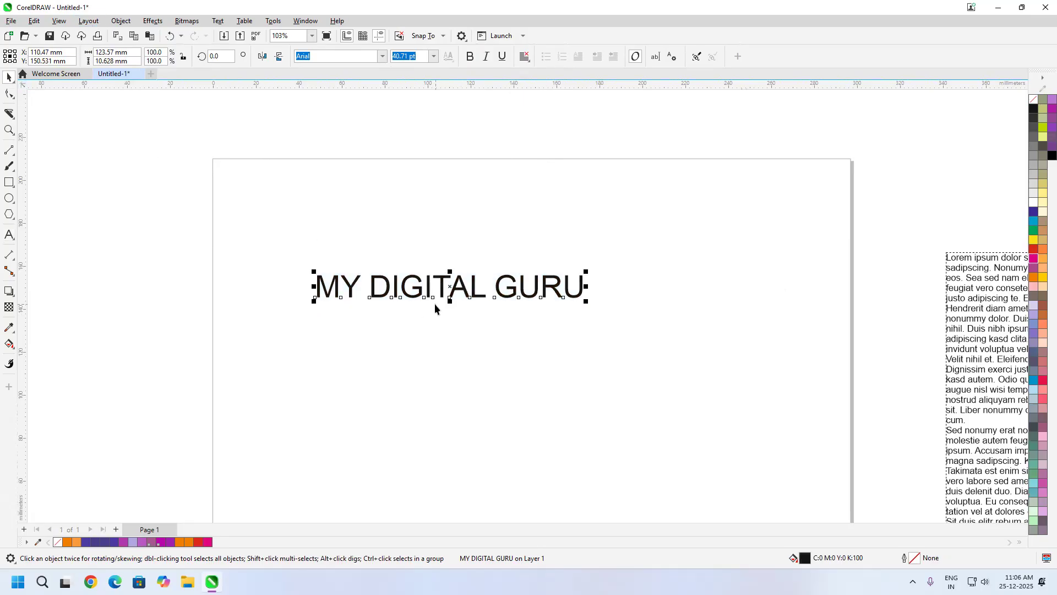
left_click_drag(450, 286, 606, 152)
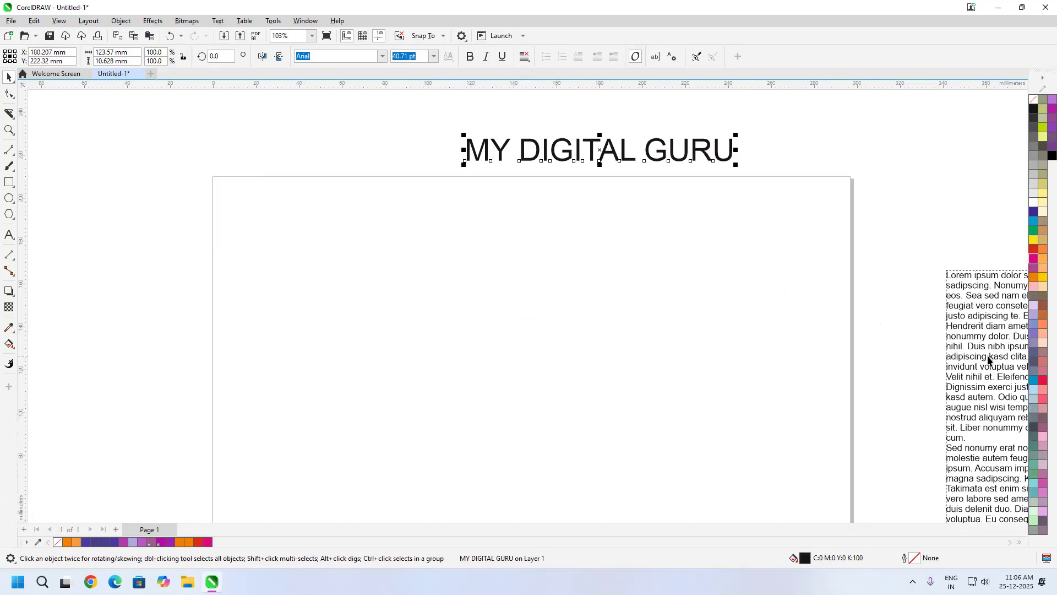
Move the placeholder paragraph text onto the page and enlarge its frame to about 206 × 146 mm.
left_click(987, 352)
left_click_drag(986, 346, 535, 386)
left_click_drag(384, 306, 384, 306)
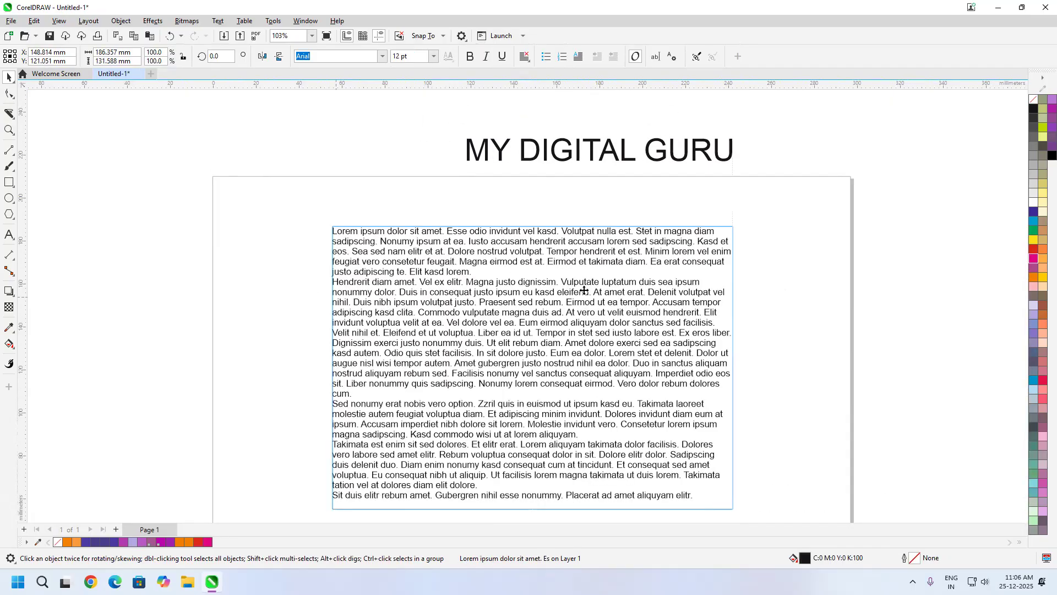
scroll(716, 325, "down", 3)
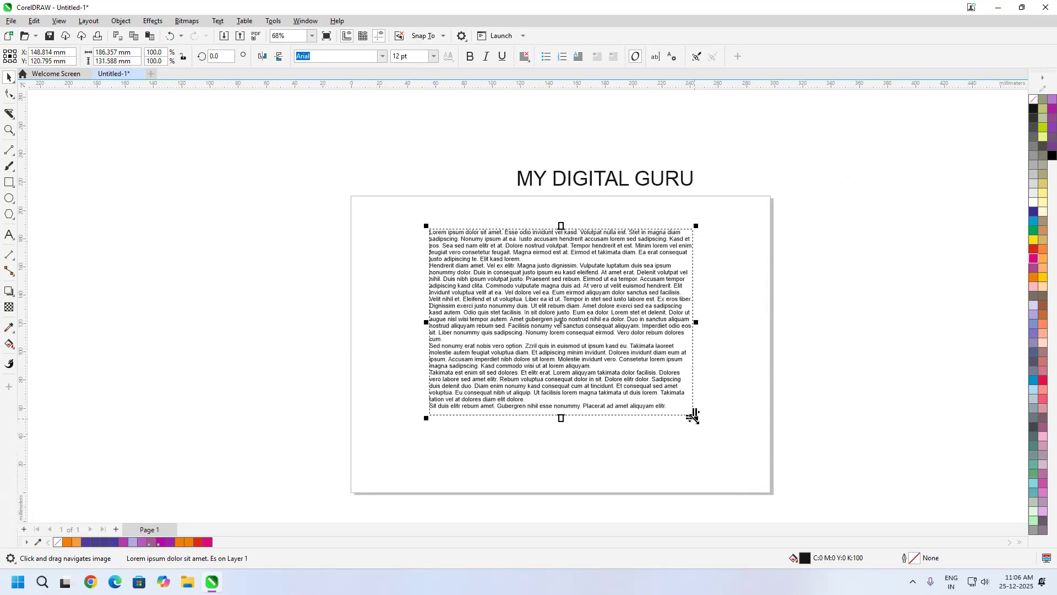
left_click_drag(695, 416, 723, 435)
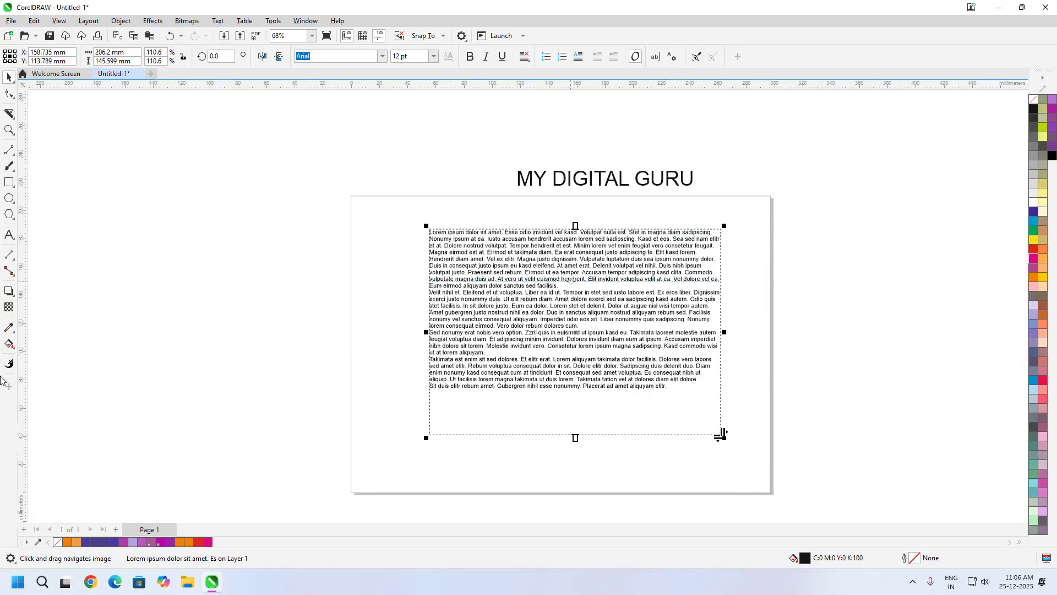
Draw a circle about 59 mm in diameter beside the page's left edge and fill it with red.
left_click(10, 199)
left_click_drag(220, 249, 292, 329)
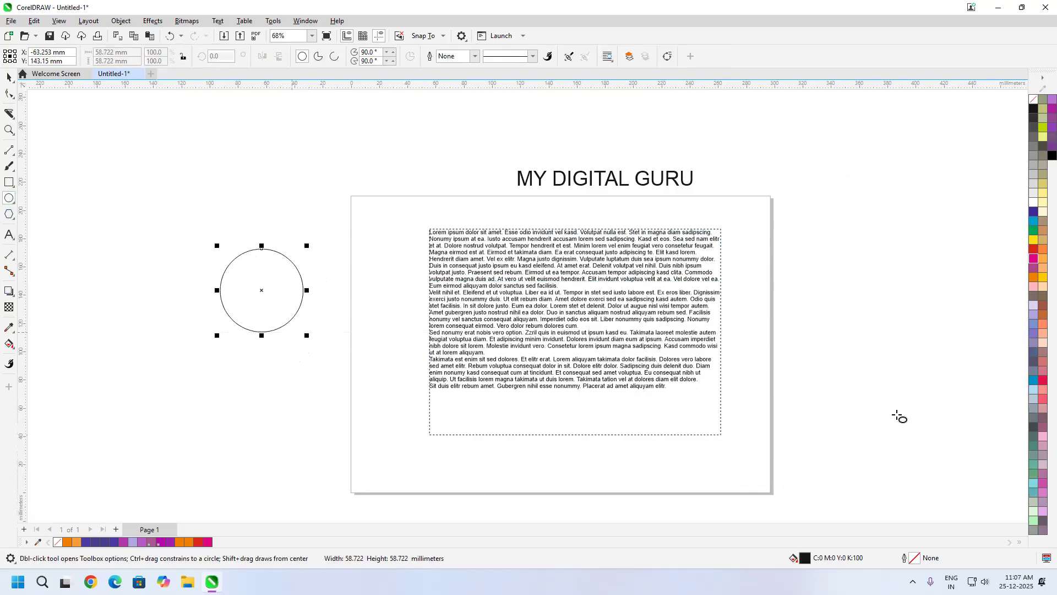
left_click(1034, 249)
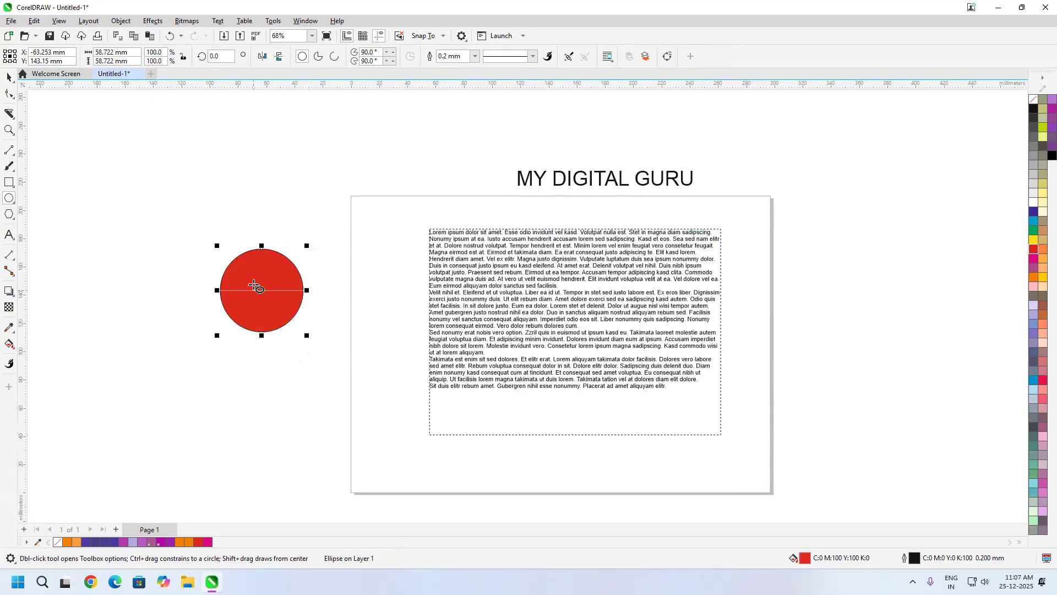
Move the red circle from beside the page onto the middle of the paragraph text.
left_click_drag(260, 295, 533, 301)
scroll(547, 294, "up", 2)
scroll(547, 286, "up", 3)
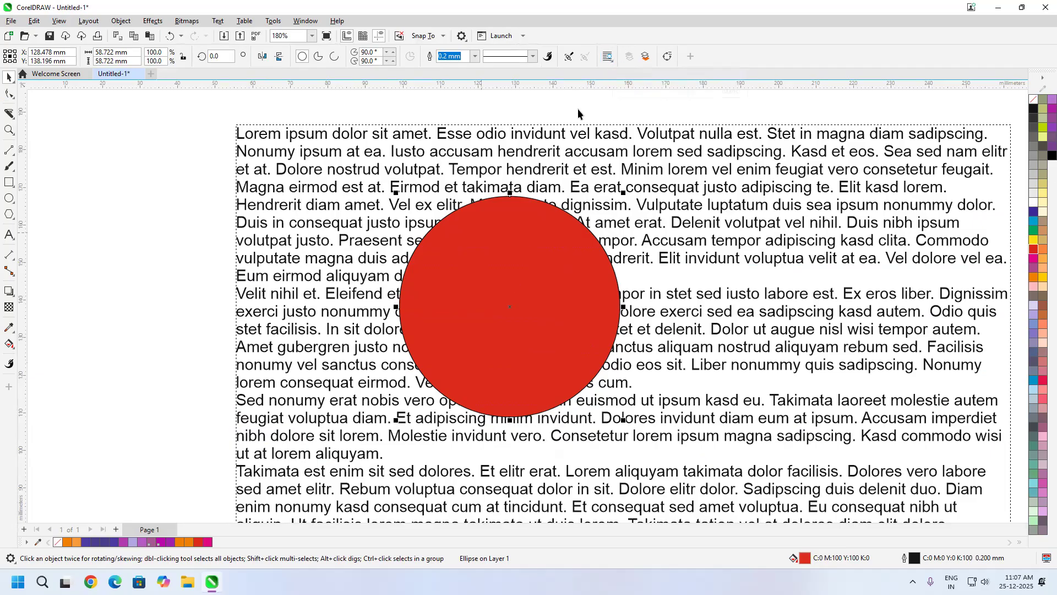
Wrap the paragraph text around the red circle with contour Straddle Text and move the circle to the paragraph's upper right.
left_click(608, 56)
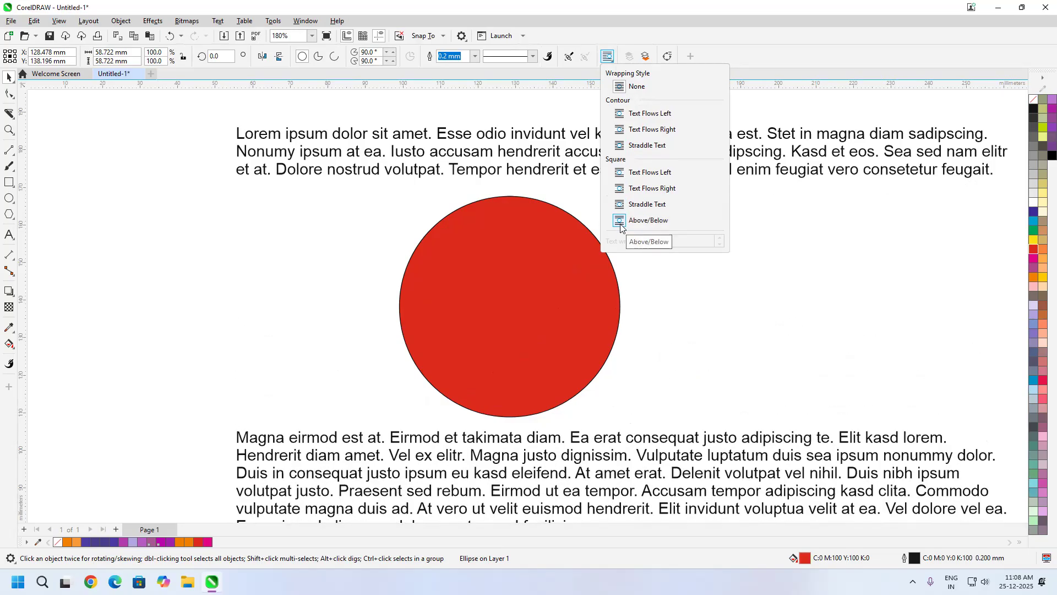
left_click(620, 146)
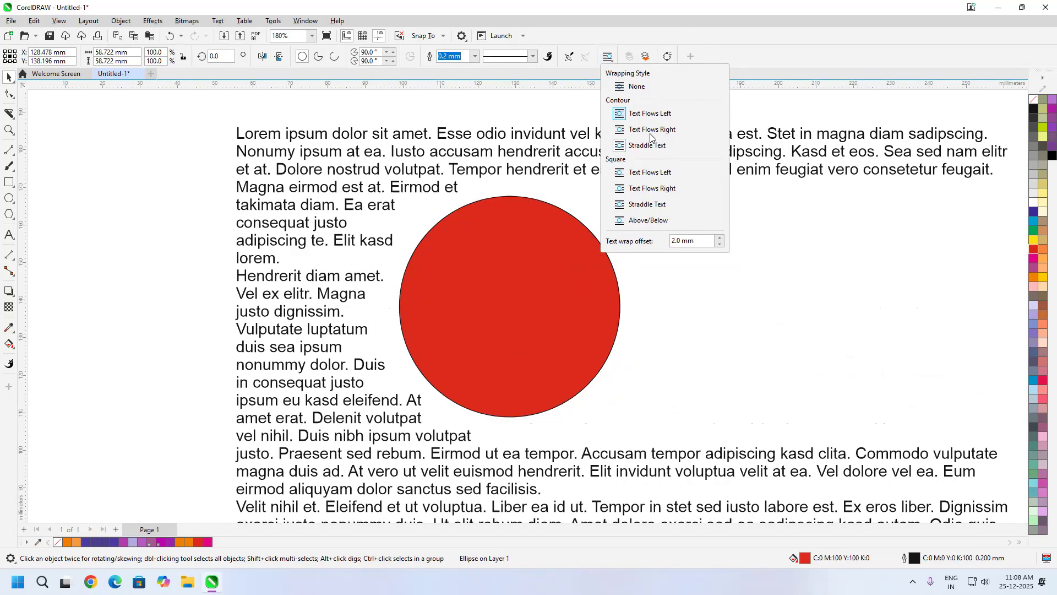
left_click(785, 56)
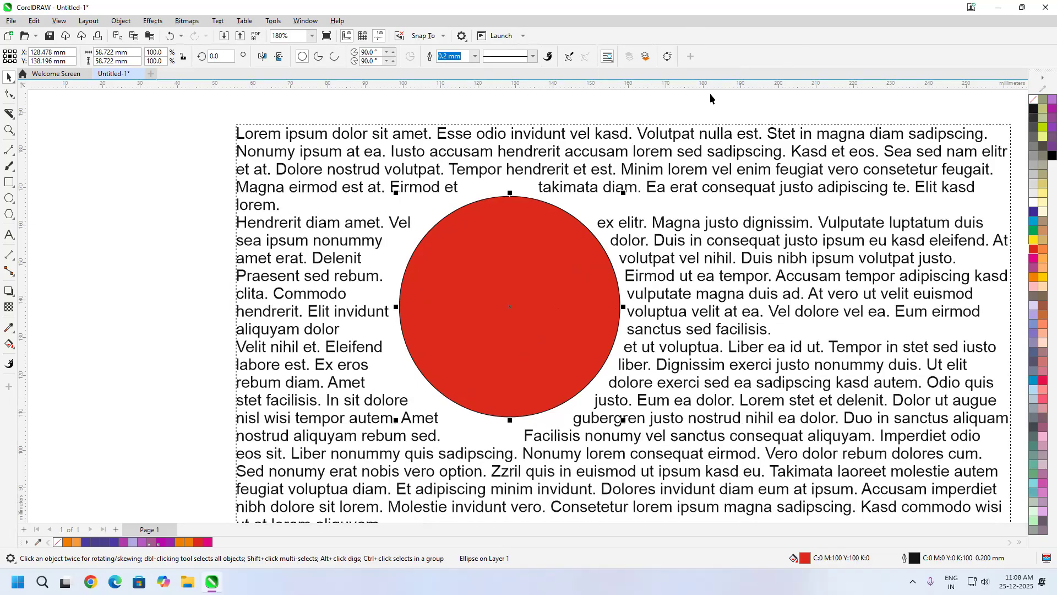
scroll(571, 342, "down", 3)
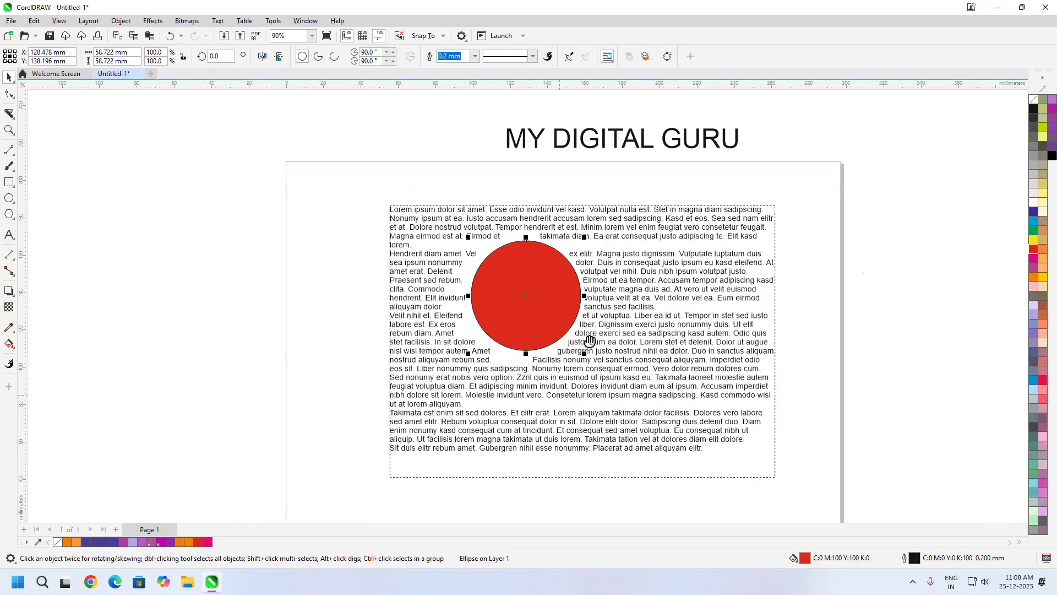
scroll(586, 258, "up", 1)
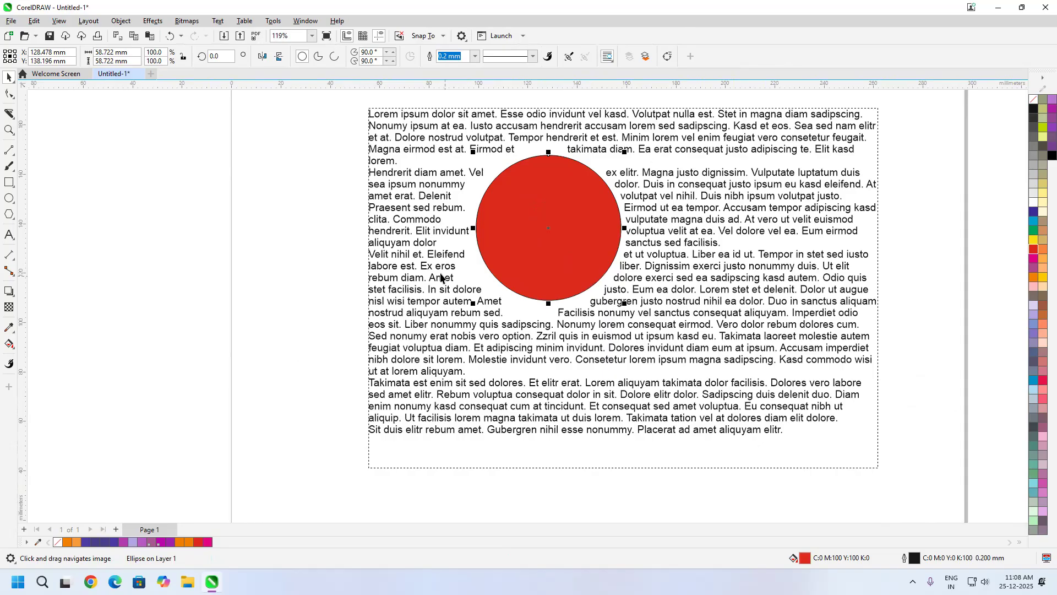
left_click_drag(576, 223, 758, 194)
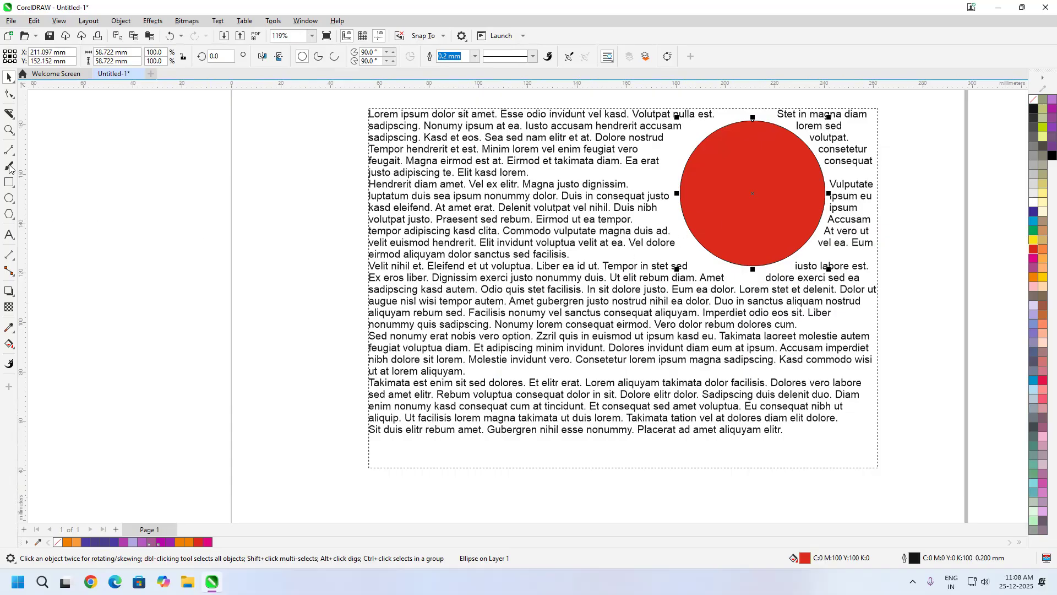
Import the "elegant happy new year 2026" PNG from Downloads and place it about 39 × 27 mm beside the paragraph.
left_click(11, 21)
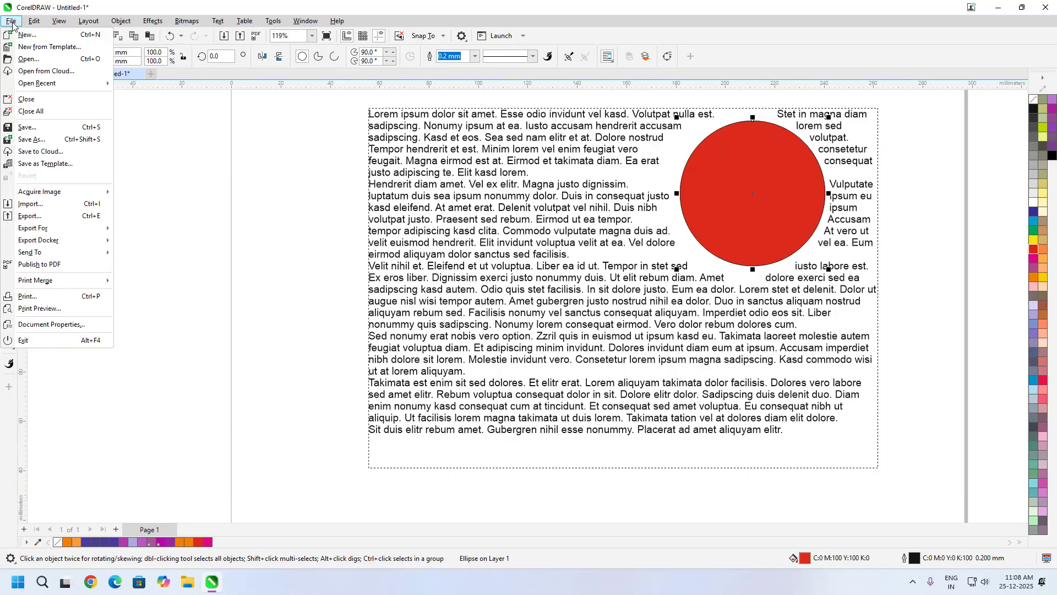
left_click(49, 204)
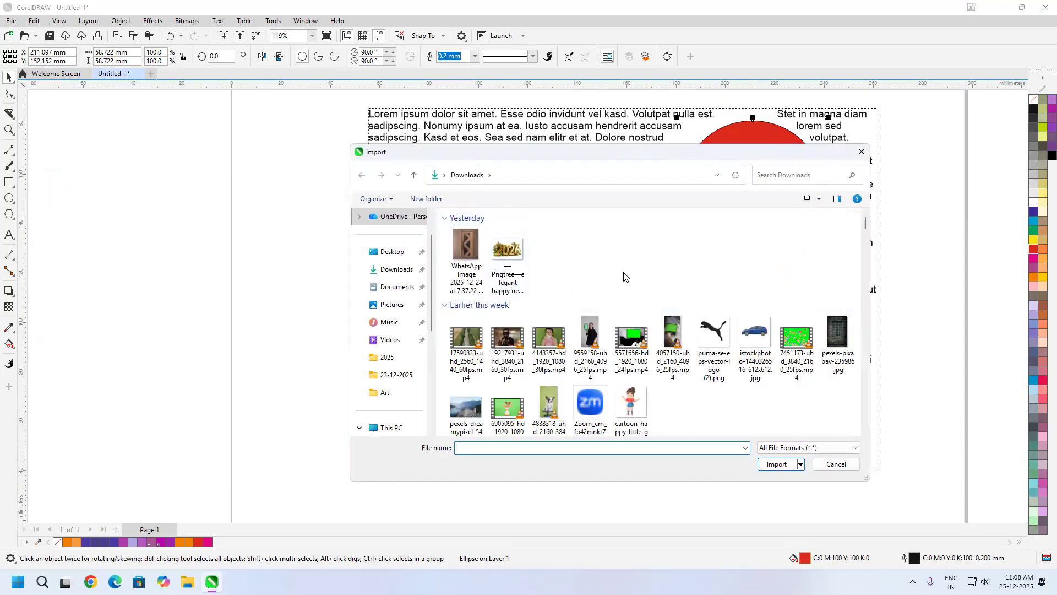
left_click(519, 275)
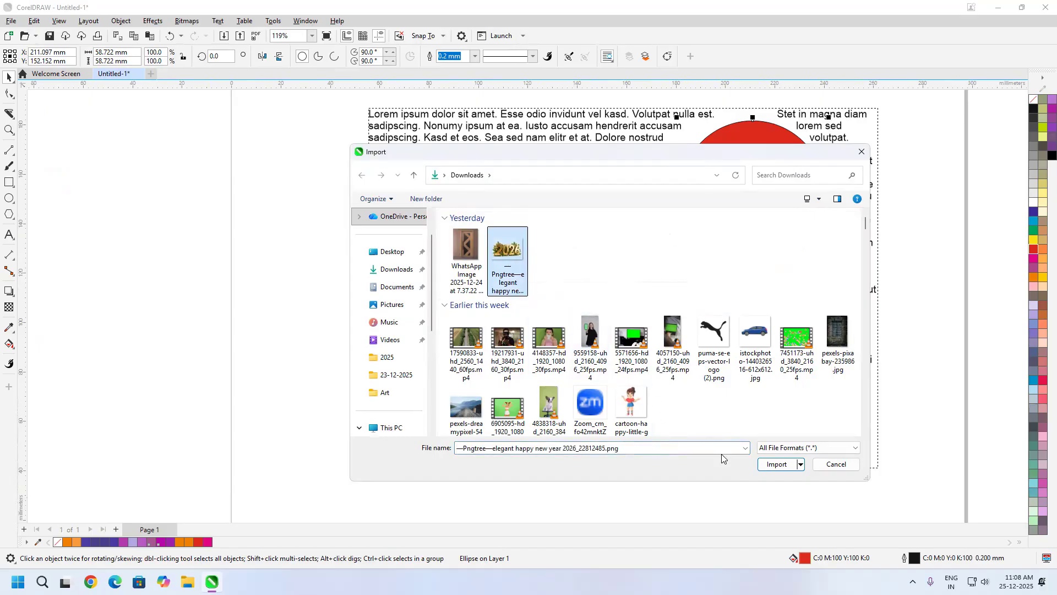
left_click(778, 465)
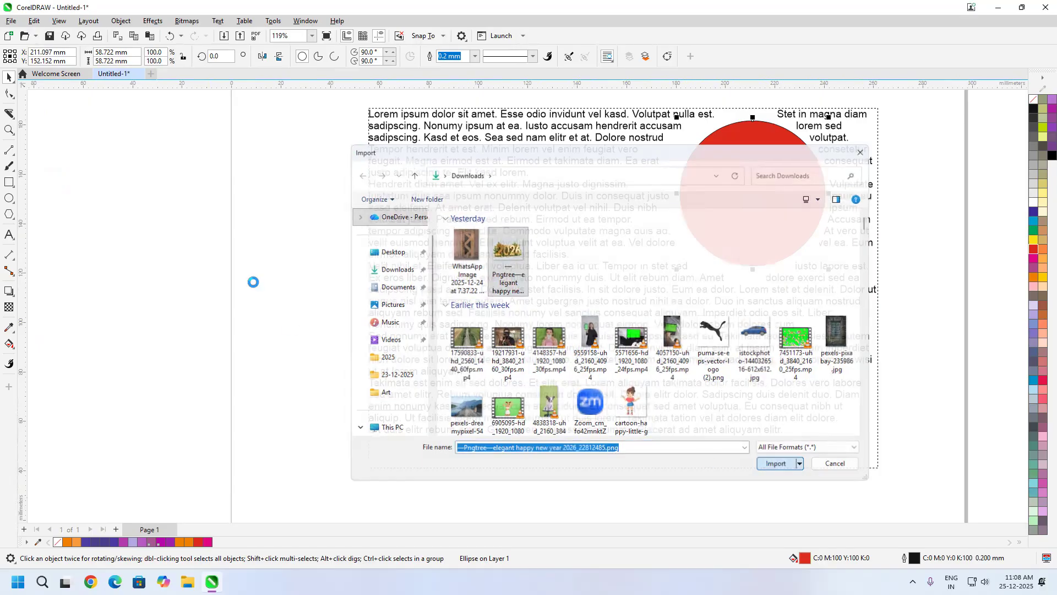
mouse_move(227, 194)
left_mouse_down()
mouse_move(346, 330)
mouse_move(329, 320)
left_mouse_up()
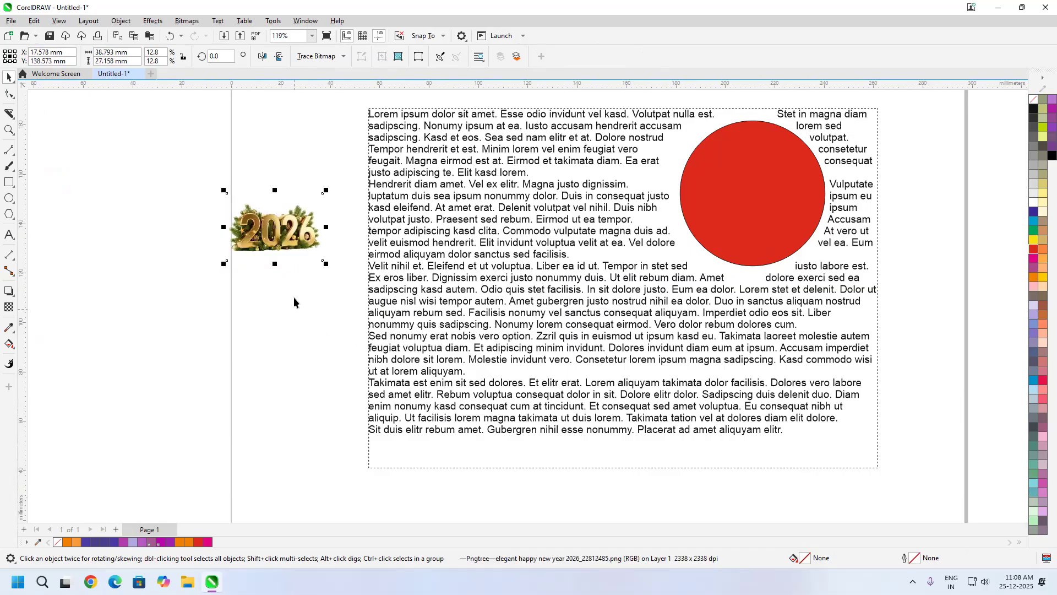
Move the 2026 image onto the lower left of the paragraph text and enlarge it to about 69 × 48 mm.
left_click_drag(297, 234, 493, 316)
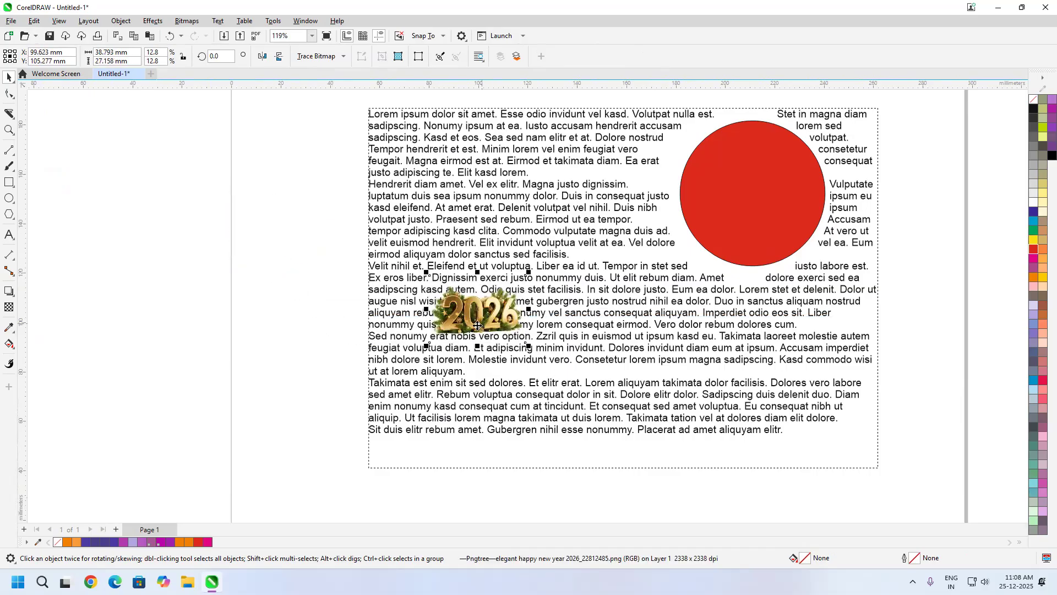
scroll(486, 309, "down", 1)
scroll(584, 243, "up", 3)
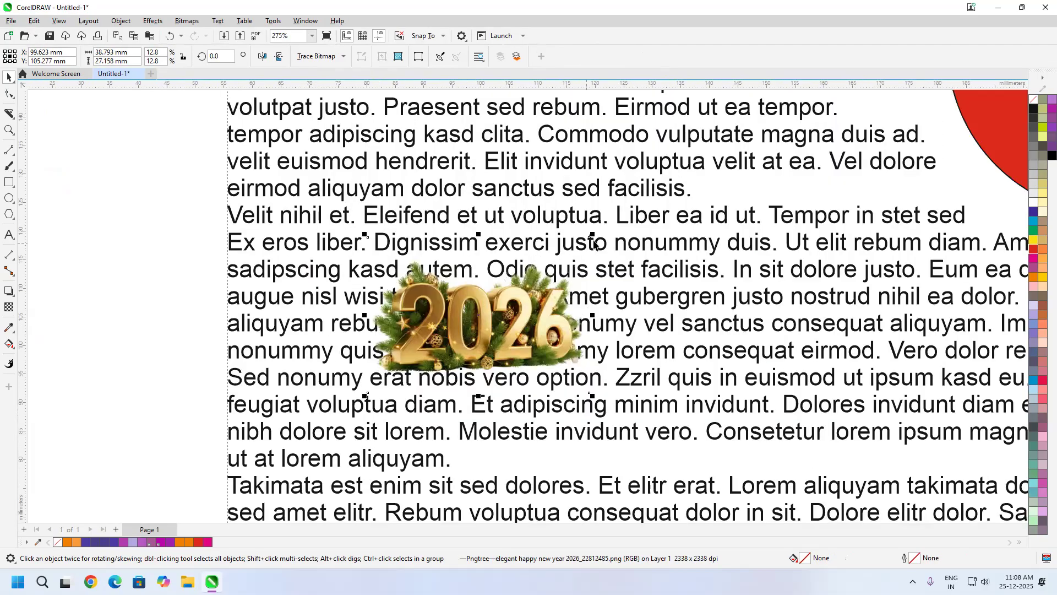
left_click_drag(767, 138, 760, 148)
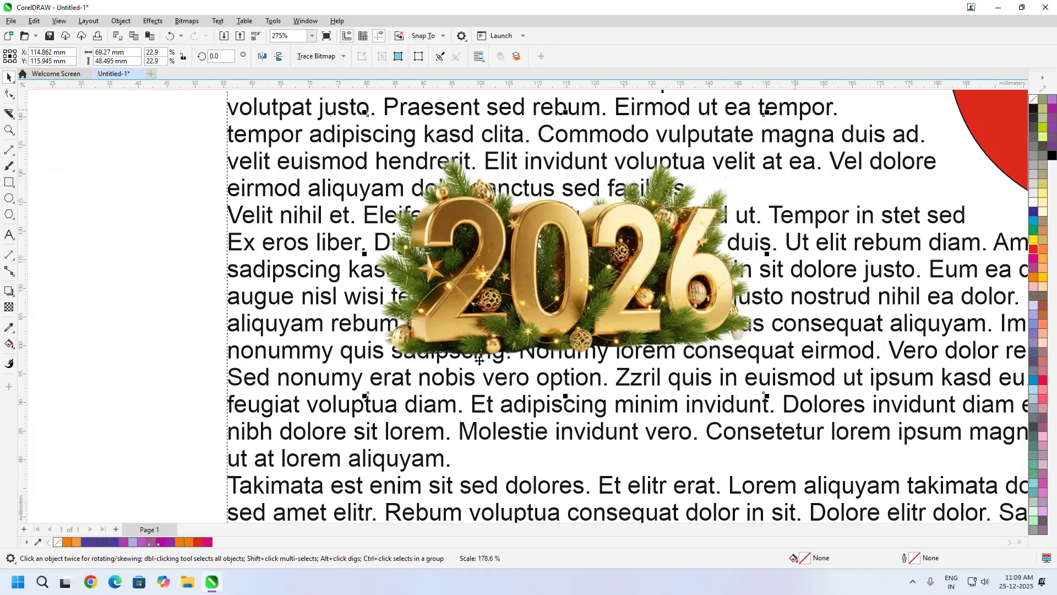
scroll(486, 329, "down", 1)
scroll(526, 317, "down", 1)
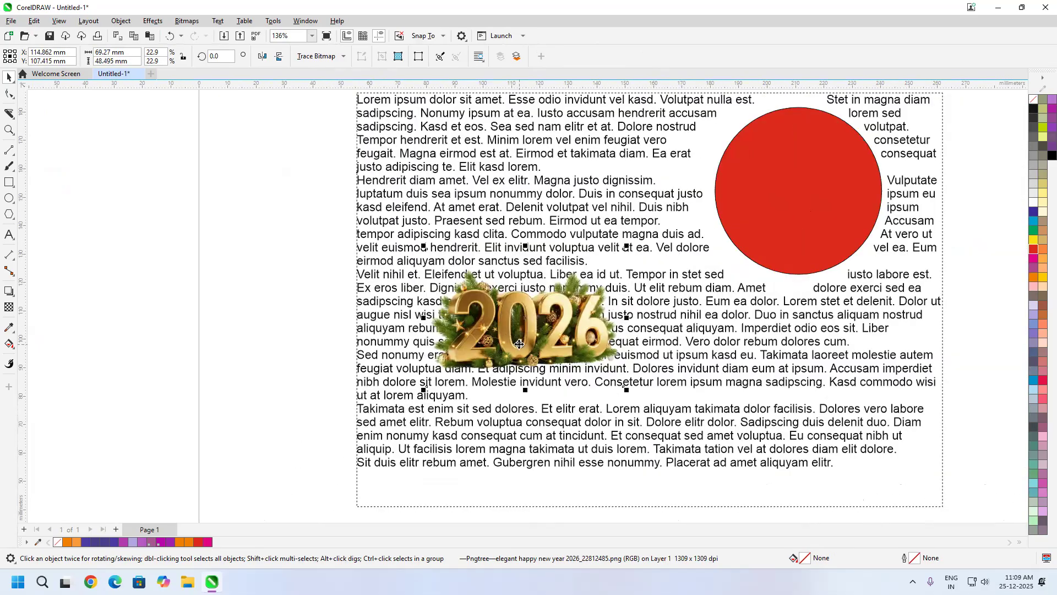
Wrap the paragraph text around the 2026 image with contour Straddle Text.
left_click(479, 57)
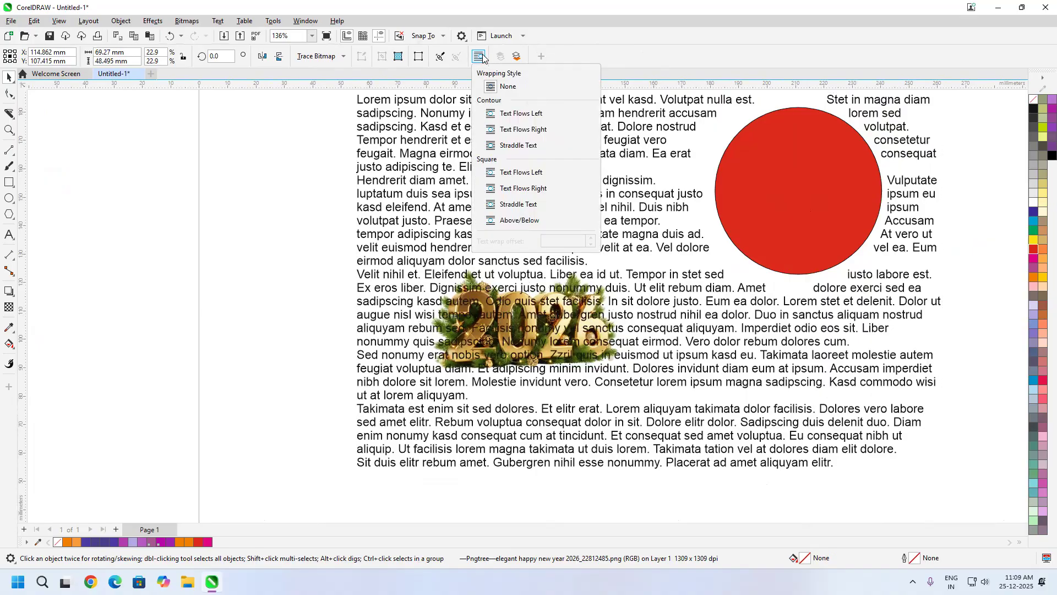
left_click(492, 146)
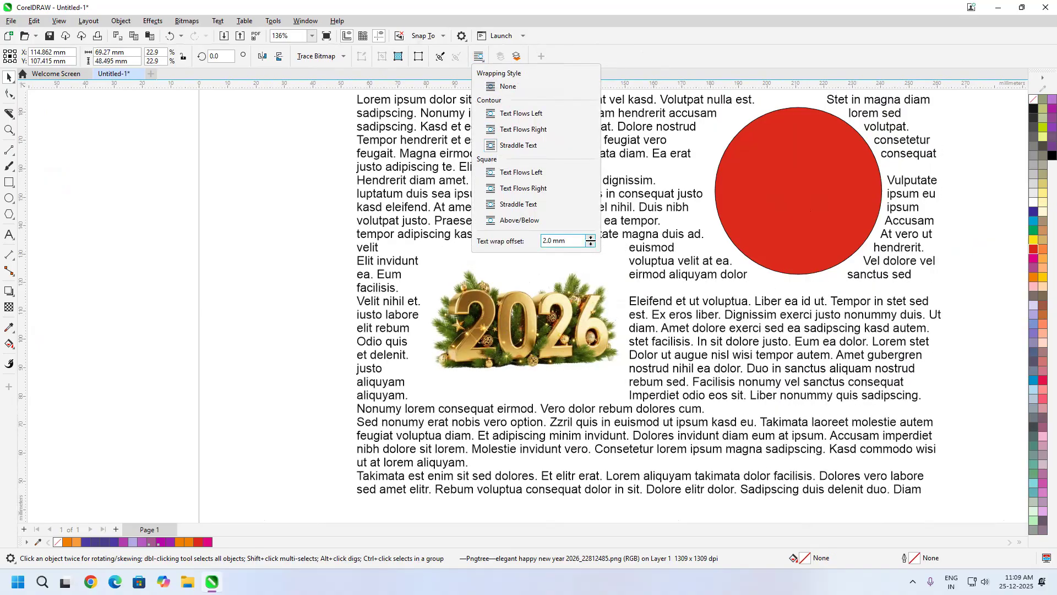
left_click(568, 275)
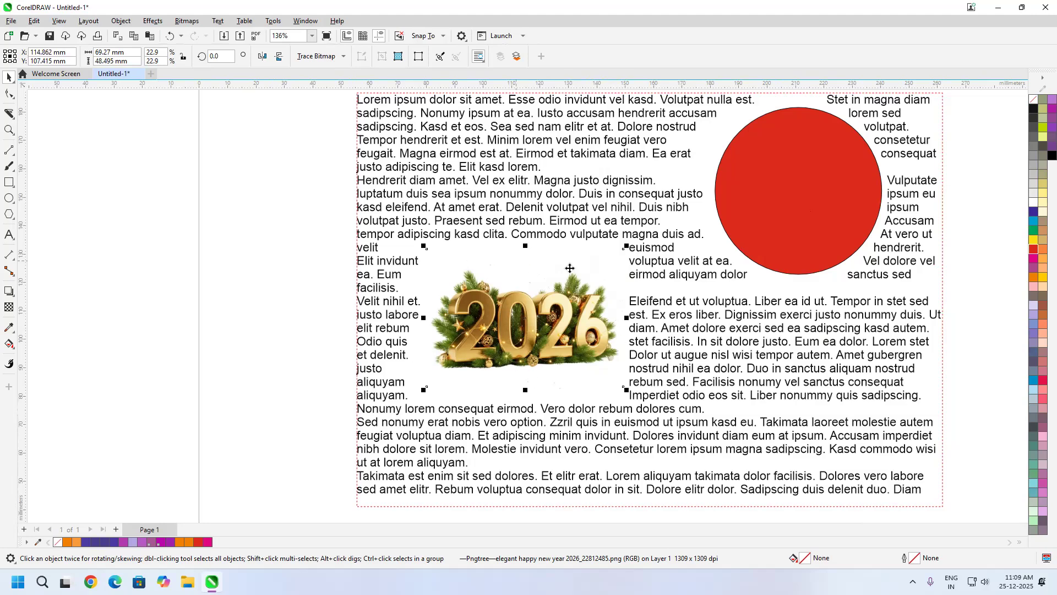
Move the 2026 image further down in the paragraph and resize it to about 60 × 42 mm.
left_click_drag(539, 334, 534, 414)
left_click_drag(523, 355, 534, 398)
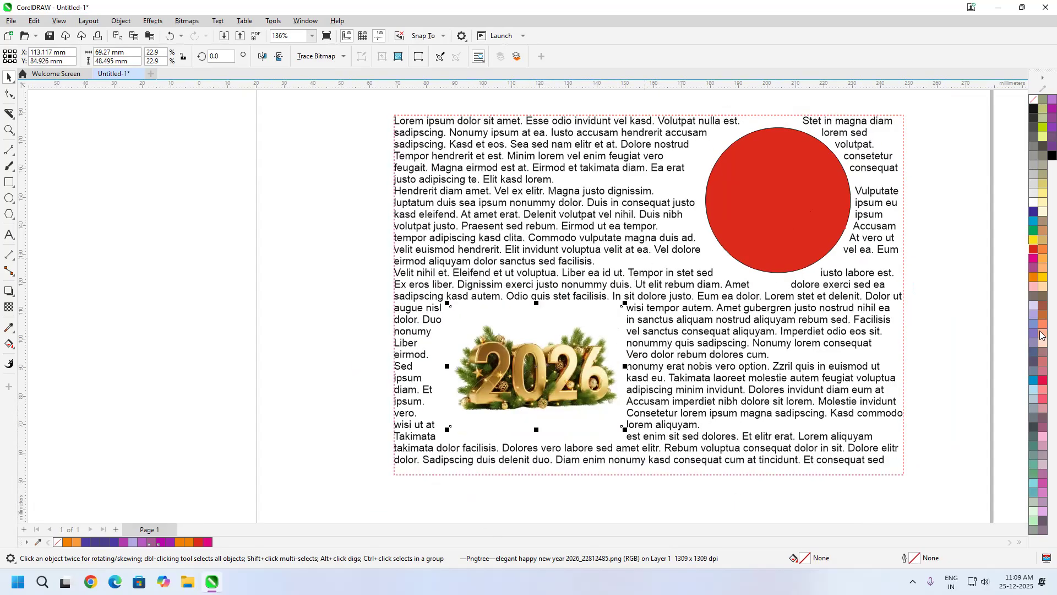
scroll(995, 318, "down", 3)
mouse_move(628, 294)
left_mouse_down()
mouse_move(608, 308)
mouse_move(645, 294)
left_mouse_up()
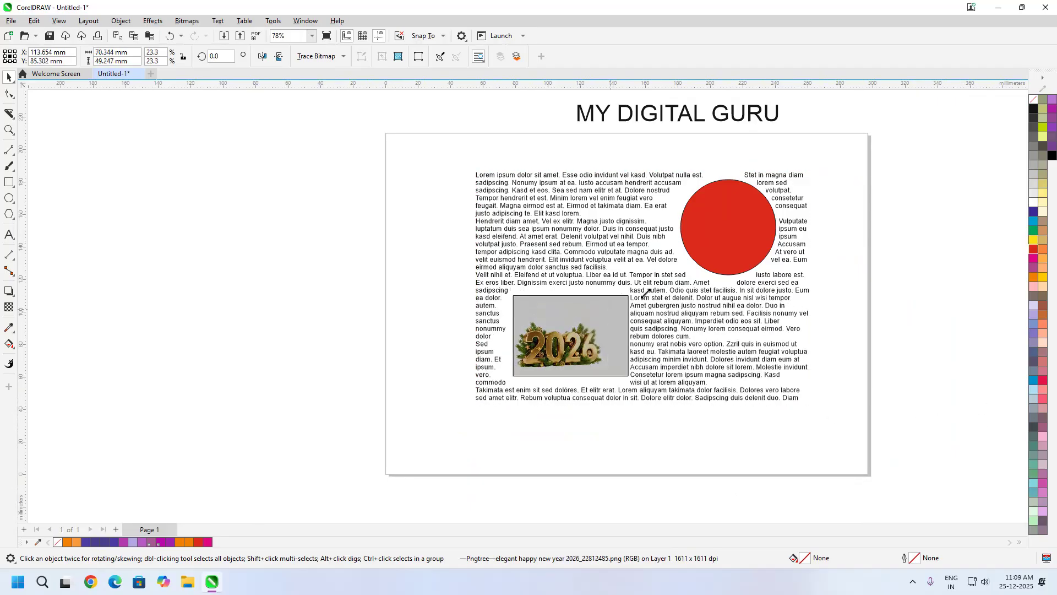
mouse_move(628, 376)
left_mouse_down()
mouse_move(661, 392)
mouse_move(615, 366)
left_mouse_up()
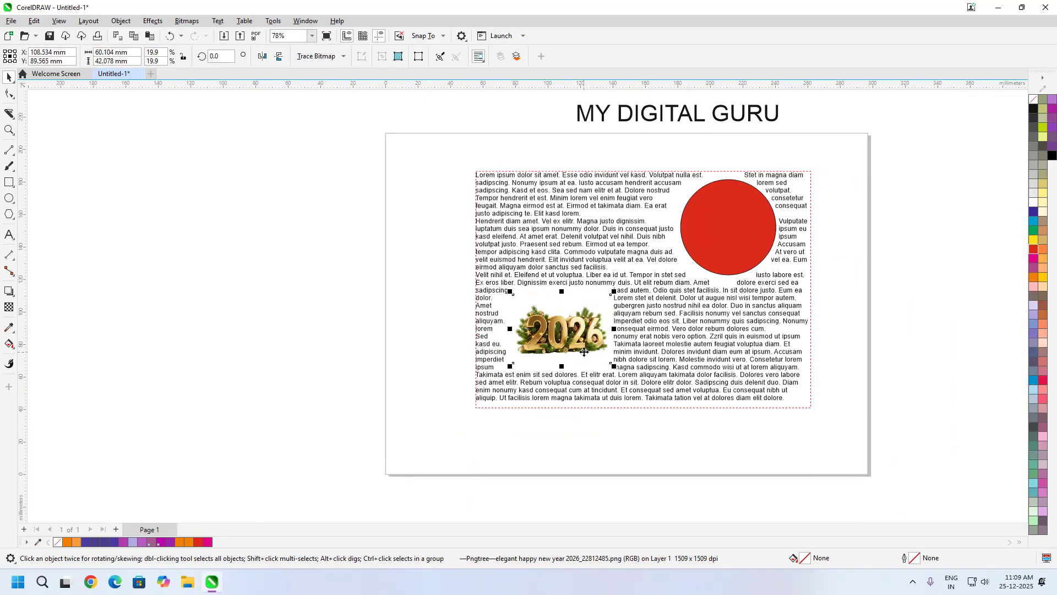
Increase the red circle's text wrap offset to 4.0 mm.
left_click(745, 229)
scroll(766, 215, "up", 1)
scroll(774, 182, "up", 1)
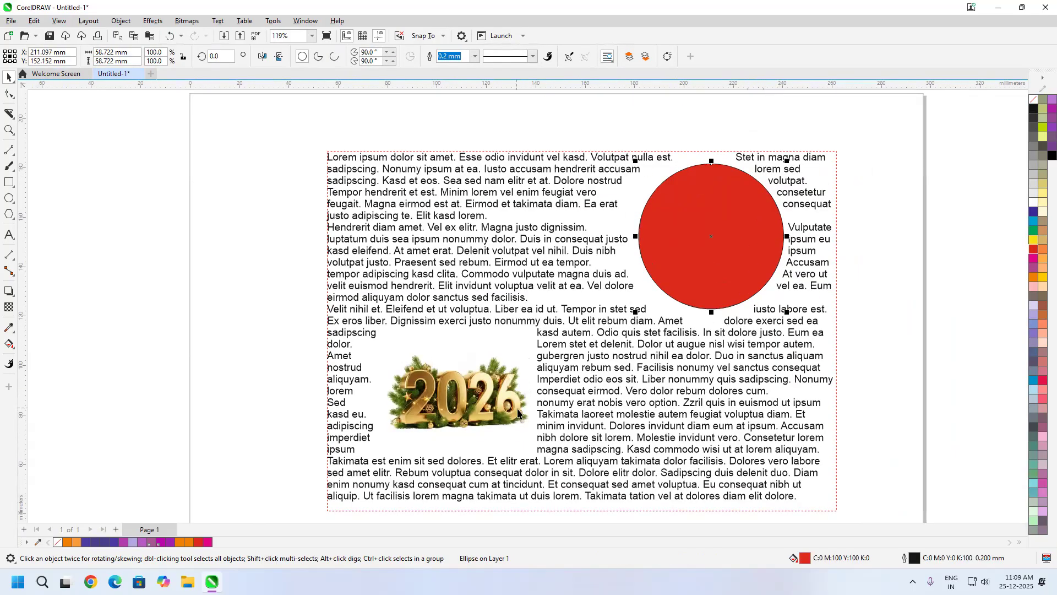
left_click(388, 431)
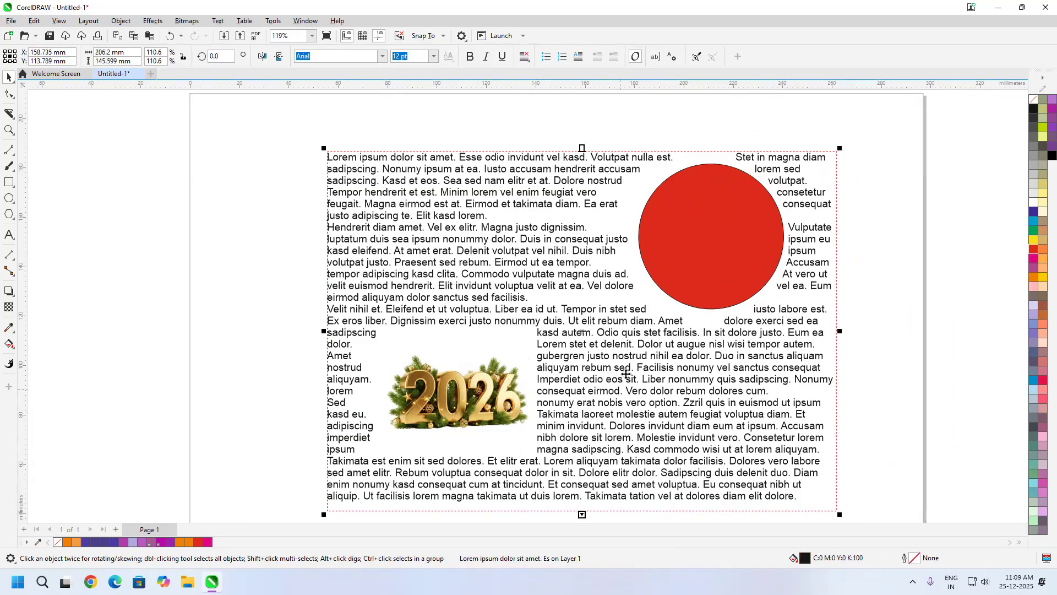
left_click(733, 260)
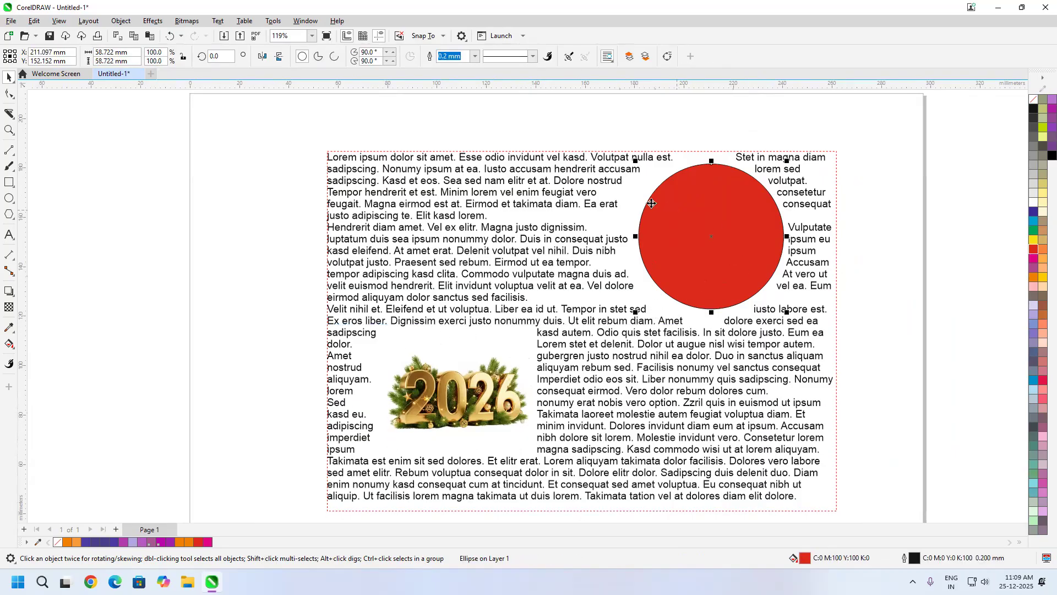
left_click(608, 56)
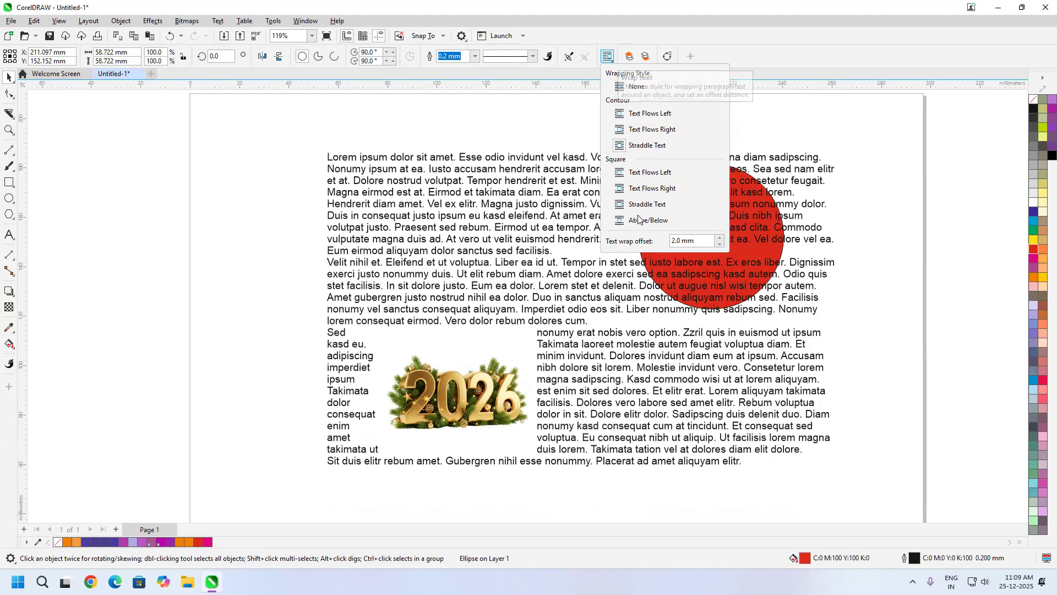
left_click(719, 238)
left_click(719, 238)
left_click(719, 238)
left_click(719, 238)
left_click(720, 238)
left_click(719, 237)
left_click(719, 238)
left_click(719, 238)
left_click(719, 238)
left_click(719, 238)
left_click(719, 238)
left_click(720, 238)
left_click(720, 238)
left_click(719, 238)
left_click(719, 237)
left_click(719, 238)
left_click(720, 238)
left_click(719, 238)
left_click(720, 238)
left_click(719, 238)
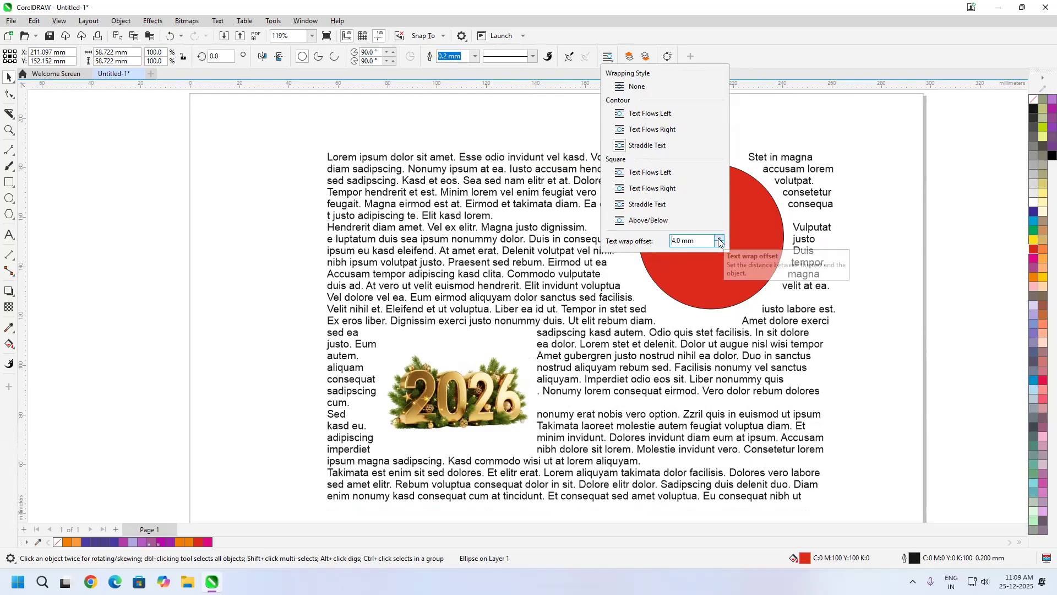
Reduce the red circle's text wrap offset to 1.8 mm.
left_click(719, 245)
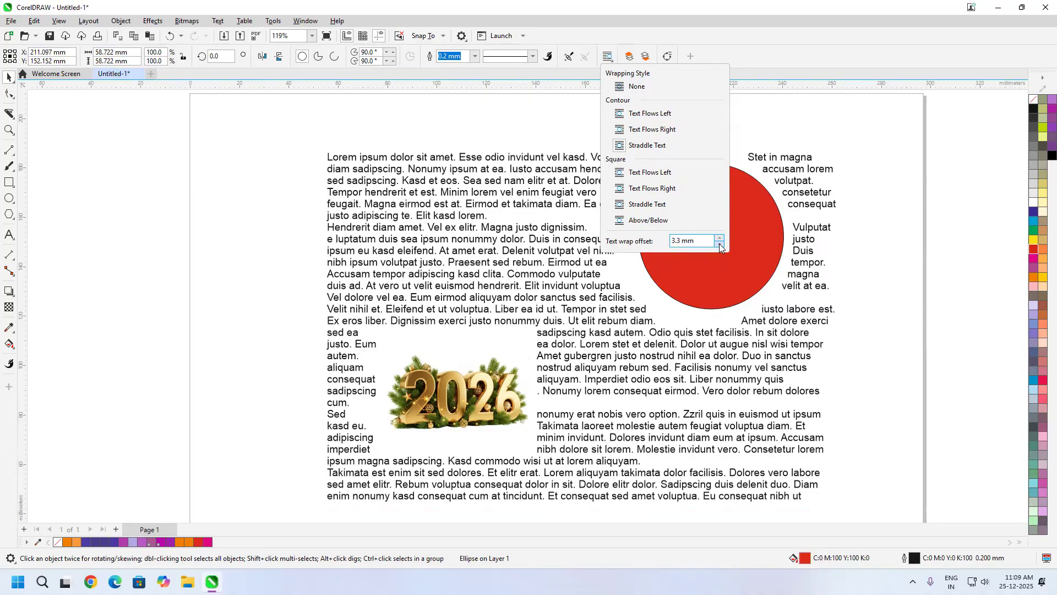
left_click(720, 246)
left_click(720, 246)
left_click(719, 246)
left_click(719, 246)
left_click(720, 246)
left_click(719, 247)
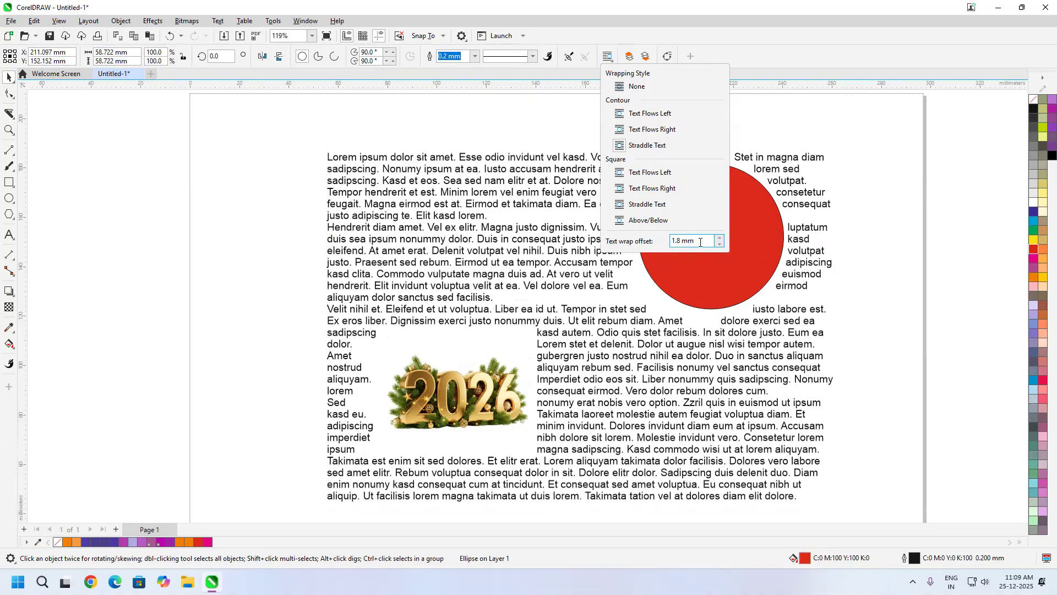
Set the red circle's text wrap offset to 0 mm and raise it slightly to 0.1 mm.
type("0")
left_click(720, 239)
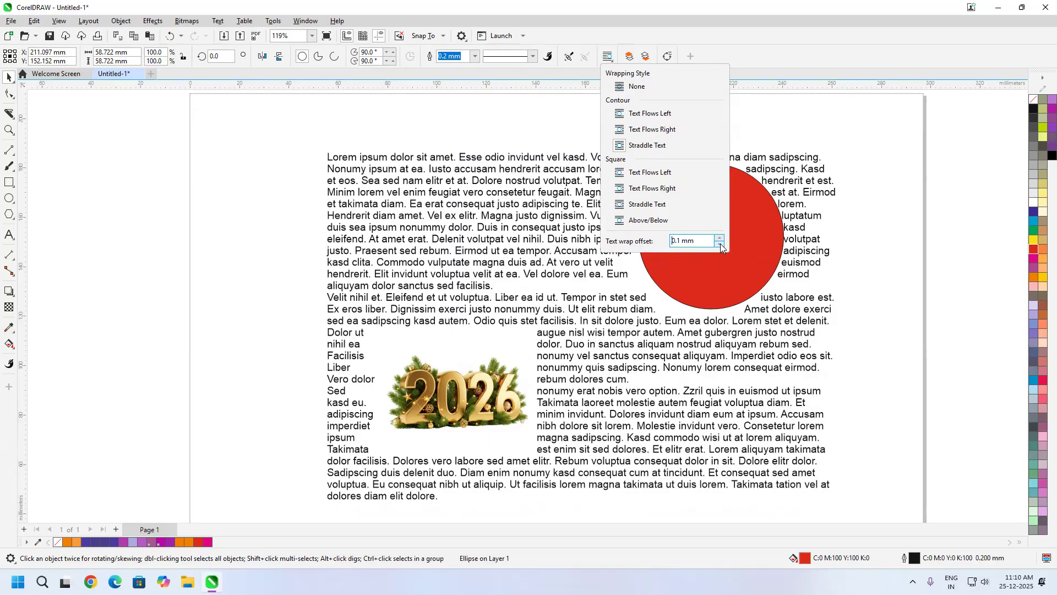
left_click(720, 237)
Lower the red circle's text wrap offset to a negative value of -1.7 mm.
left_click(719, 244)
left_click(719, 244)
left_click(719, 245)
left_click(718, 245)
left_click(719, 245)
left_click(719, 245)
left_click(718, 245)
left_click(719, 246)
left_click(719, 245)
left_click(718, 245)
left_click(718, 245)
left_click(718, 245)
left_click(718, 245)
left_click(719, 245)
left_click(719, 245)
left_click(719, 245)
left_click(719, 245)
left_click(718, 245)
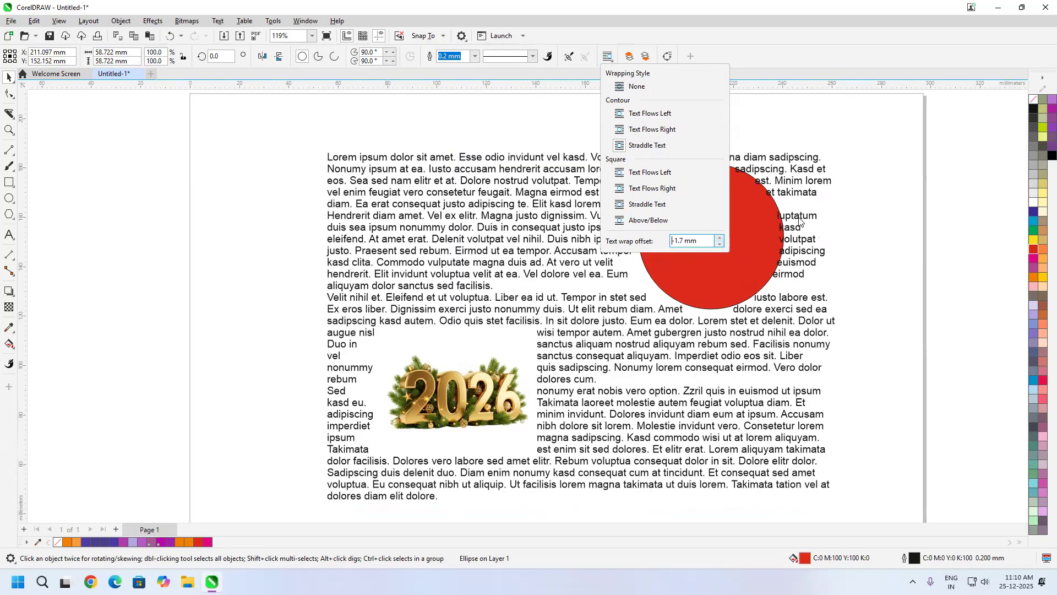
Reset the red circle's text wrap offset to 0 mm.
left_click_drag(697, 239, 439, 203)
type("0")
key("Return")
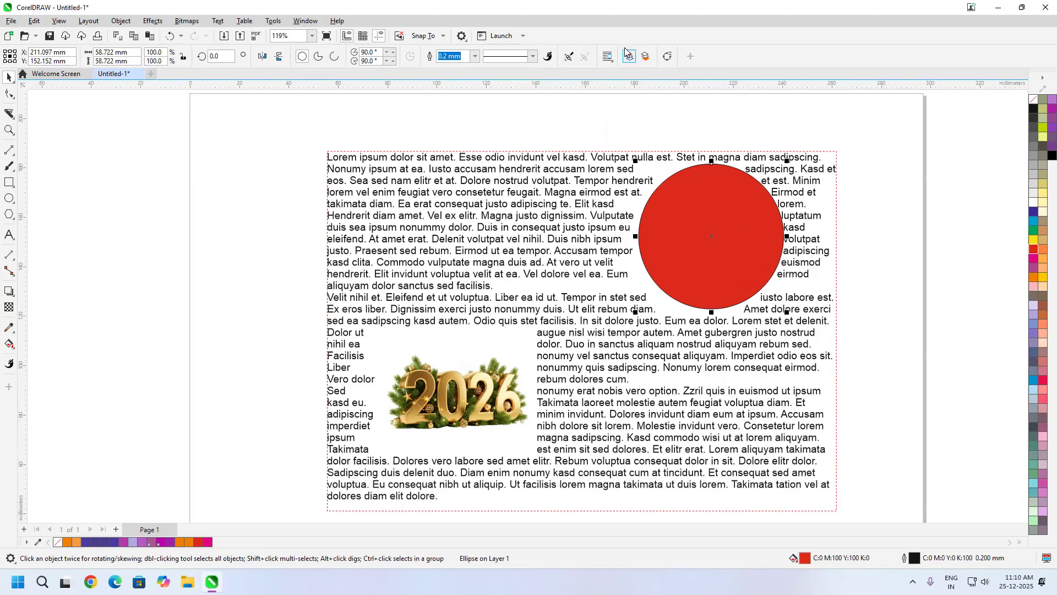
Set the red circle's text wrap offset to 2 mm.
left_click(609, 60)
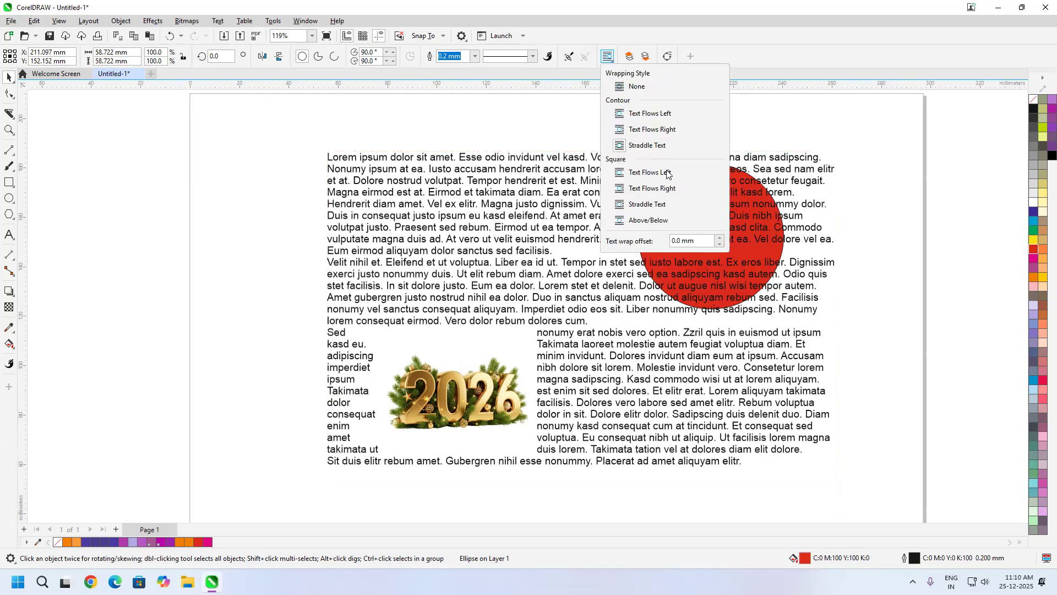
left_click(698, 241)
type("2")
key("Return")
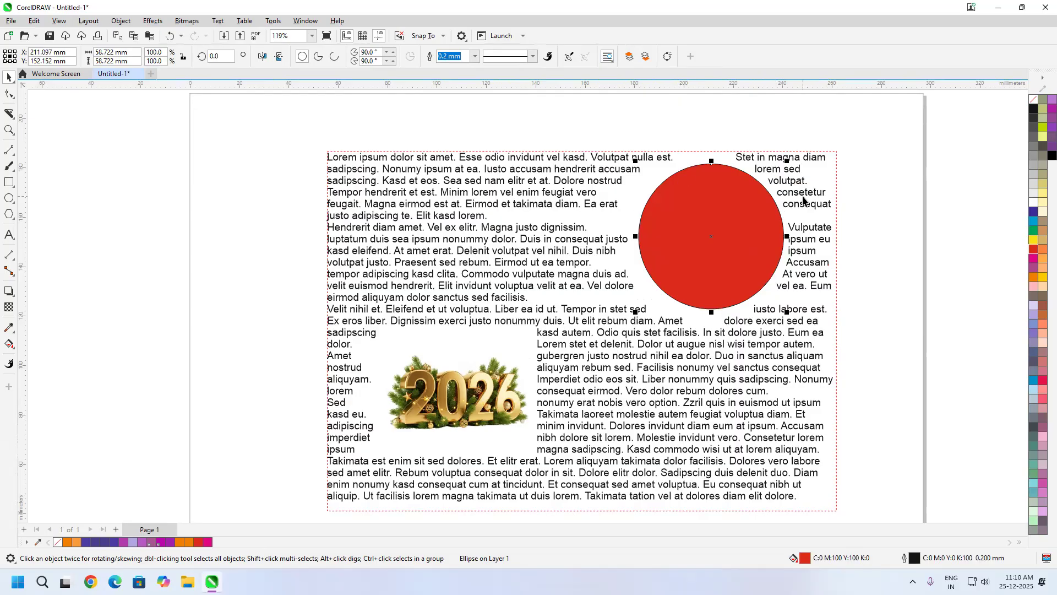
scroll(684, 366, "down", 2)
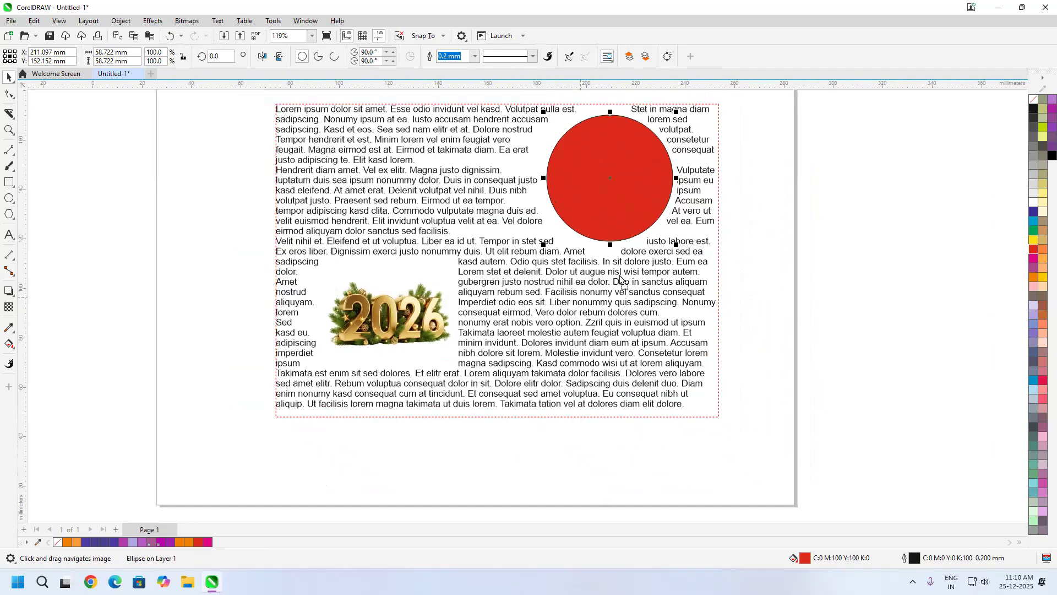
Move the 2026 image to the upper left part of the paragraph text and the red circle to its lower right part.
scroll(621, 279, "down", 1)
left_click_drag(415, 326, 431, 222)
left_click_drag(620, 249, 637, 293)
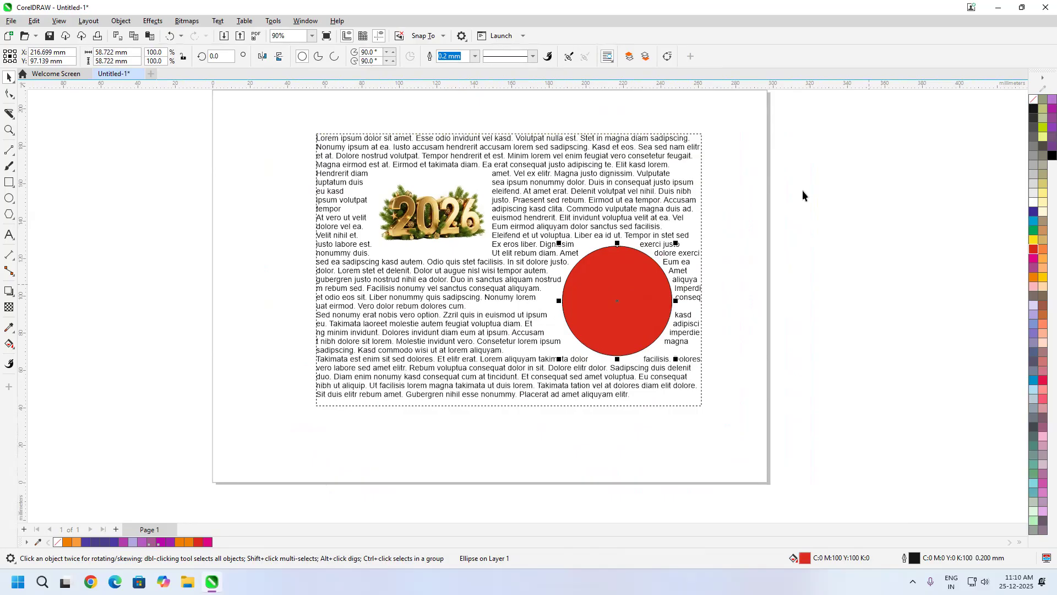
left_click(774, 221)
Move the paragraph text together with the 2026 image and the red circle off the page, beside its right edge.
scroll(808, 296, "down", 3)
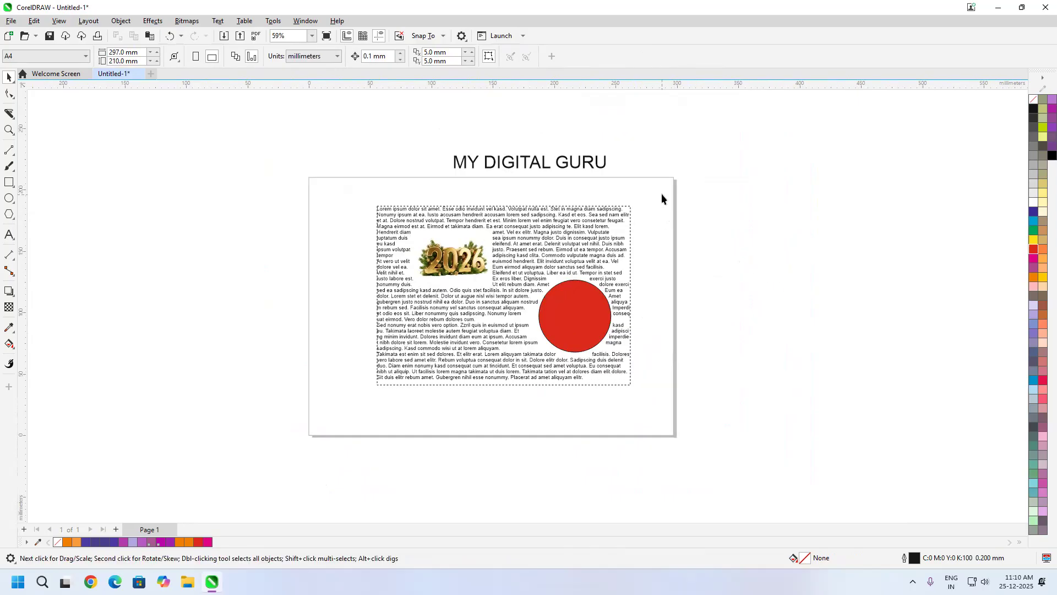
left_click_drag(649, 189, 349, 422)
left_click_drag(500, 315, 855, 325)
left_click(522, 297)
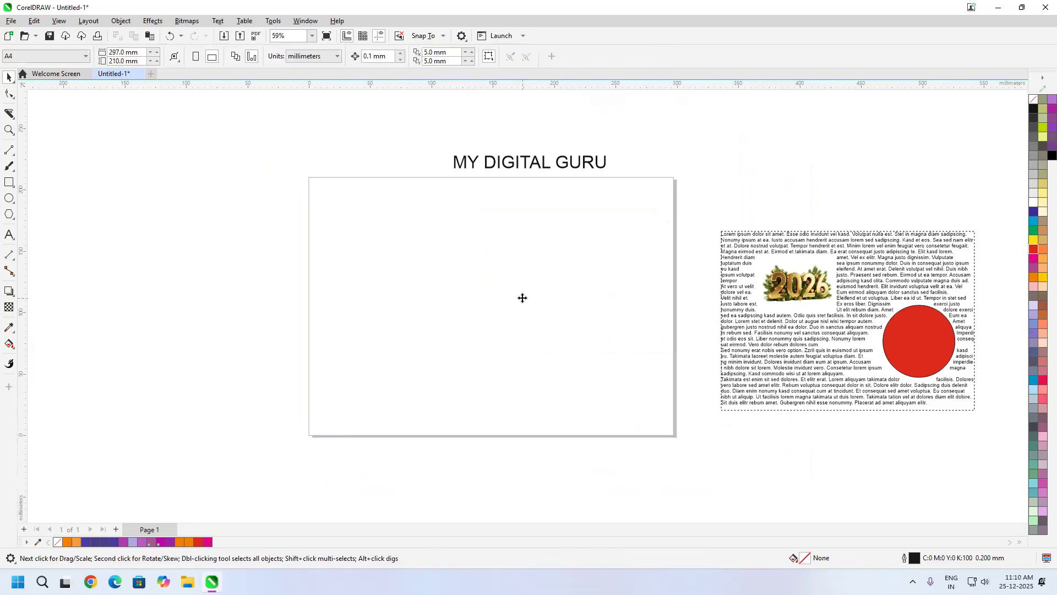
Draw a circle about 92 mm in diameter on the page and paste the copied lorem ipsum paragraph text inside it.
left_click(11, 199)
left_click_drag(389, 243, 509, 363)
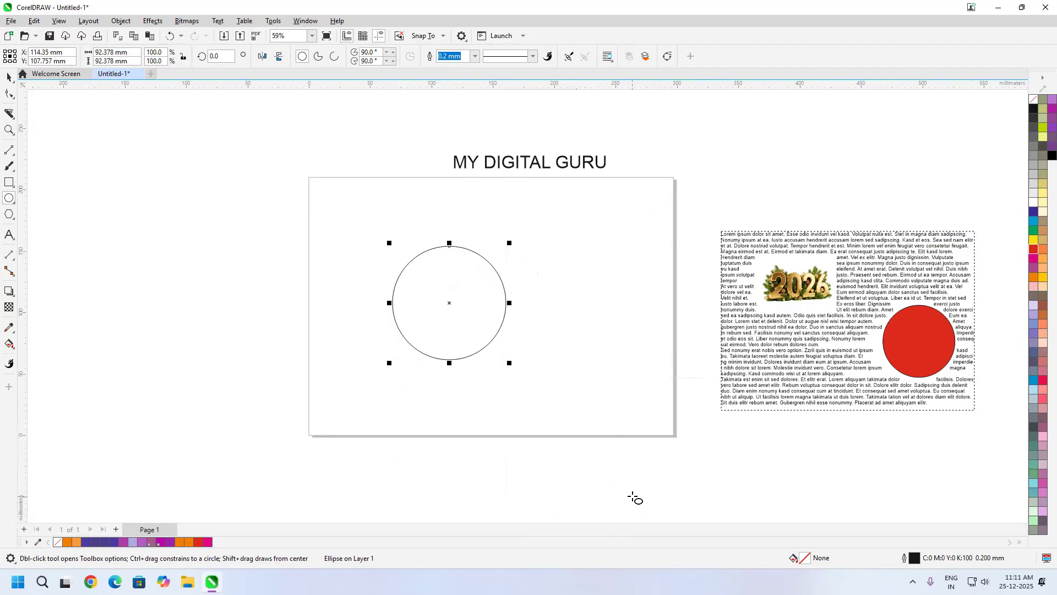
left_click(9, 235)
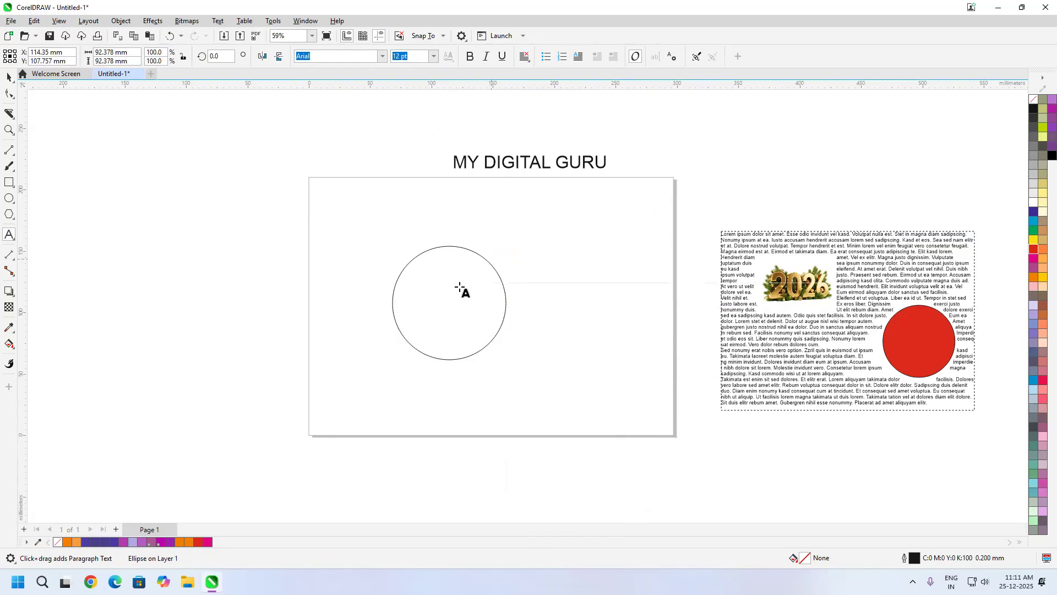
scroll(435, 274, "up", 3)
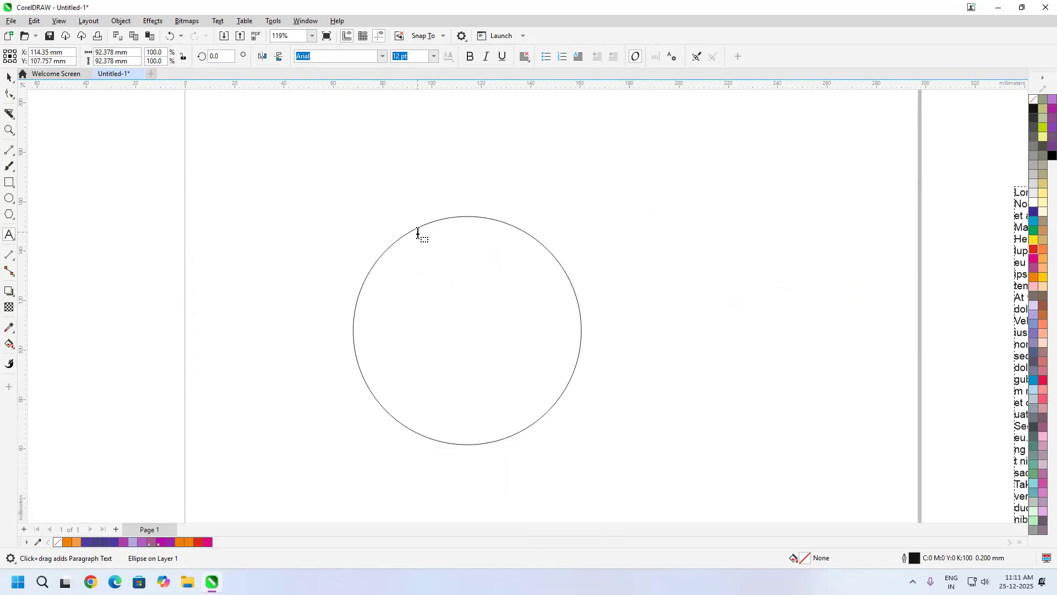
left_click(418, 233)
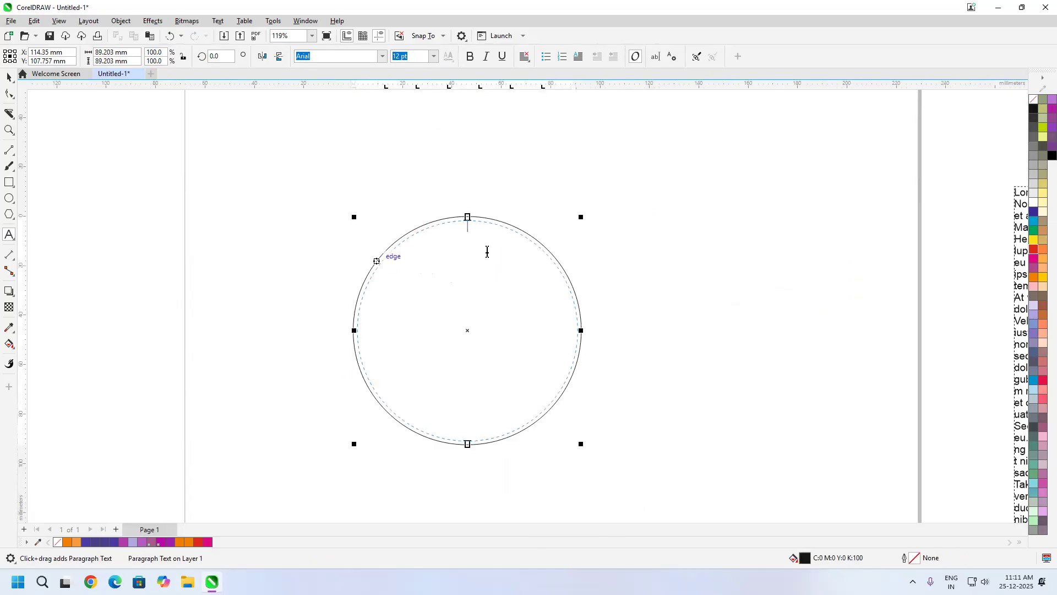
key("ctrl+v")
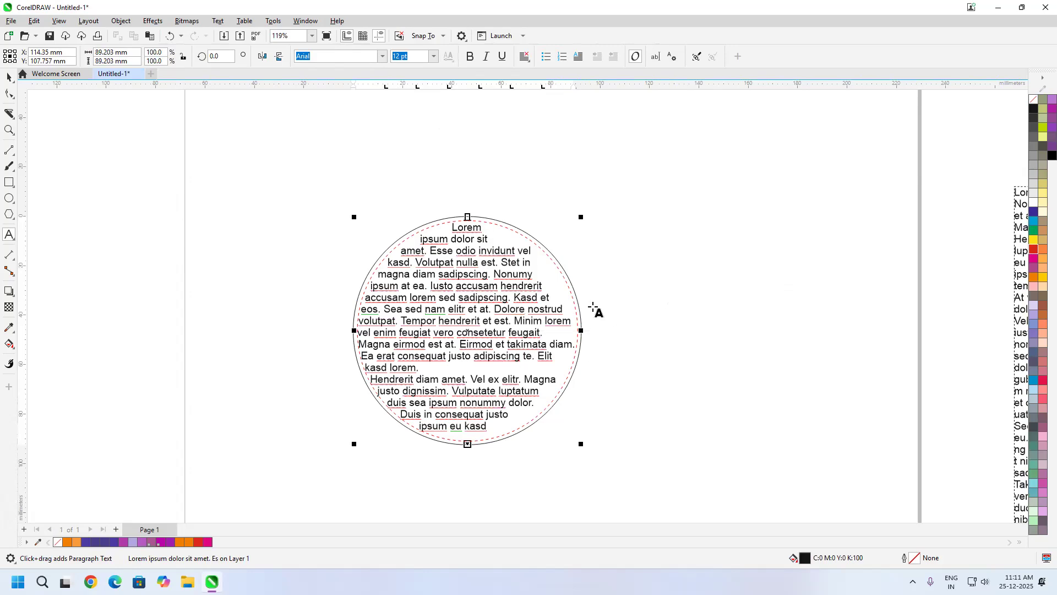
left_click(8, 77)
left_click(342, 255)
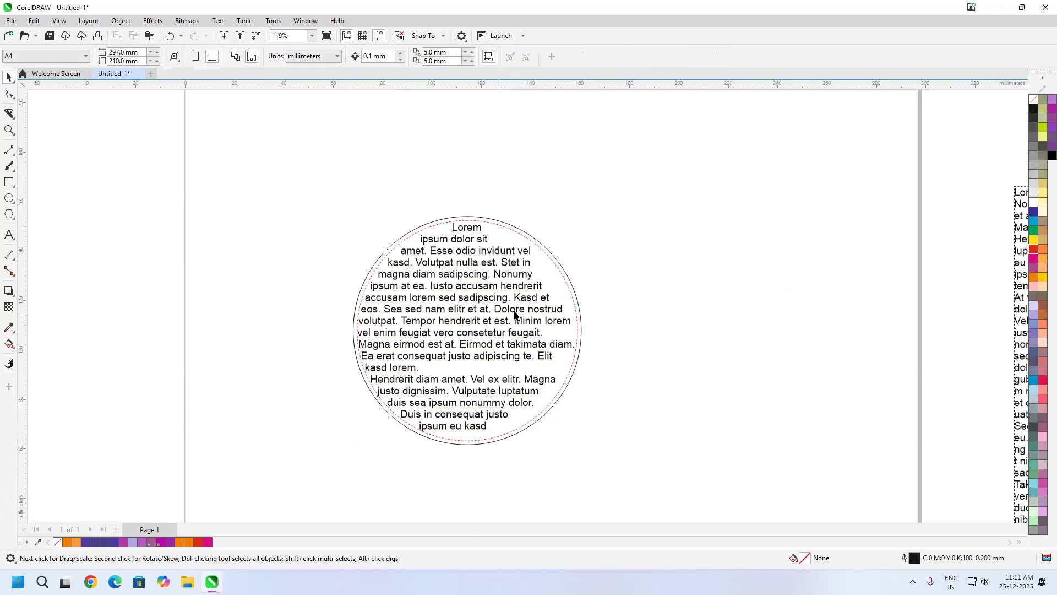
Enlarge the text-filled circle to about 145.6 mm in diameter.
left_click(559, 261)
left_click_drag(587, 212, 658, 140)
left_click_drag(352, 447, 291, 508)
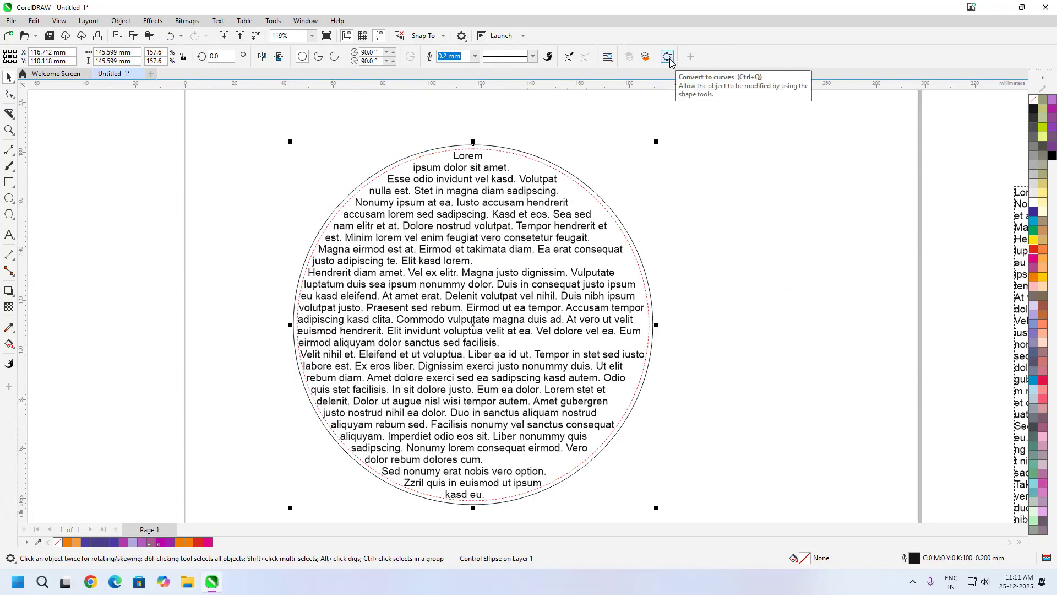
Try the text-filled circle as a pie and as an open arc with adjusted end points, and restore it to a full ellipse.
left_click(319, 57)
left_click(9, 94)
left_click_drag(653, 326, 598, 328)
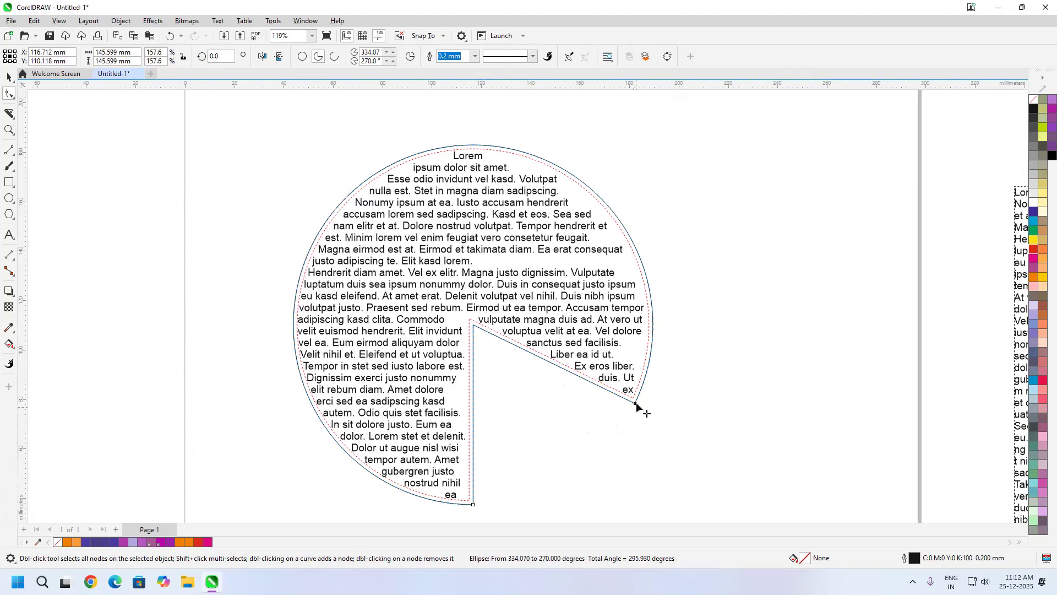
left_click_drag(674, 337, 667, 267)
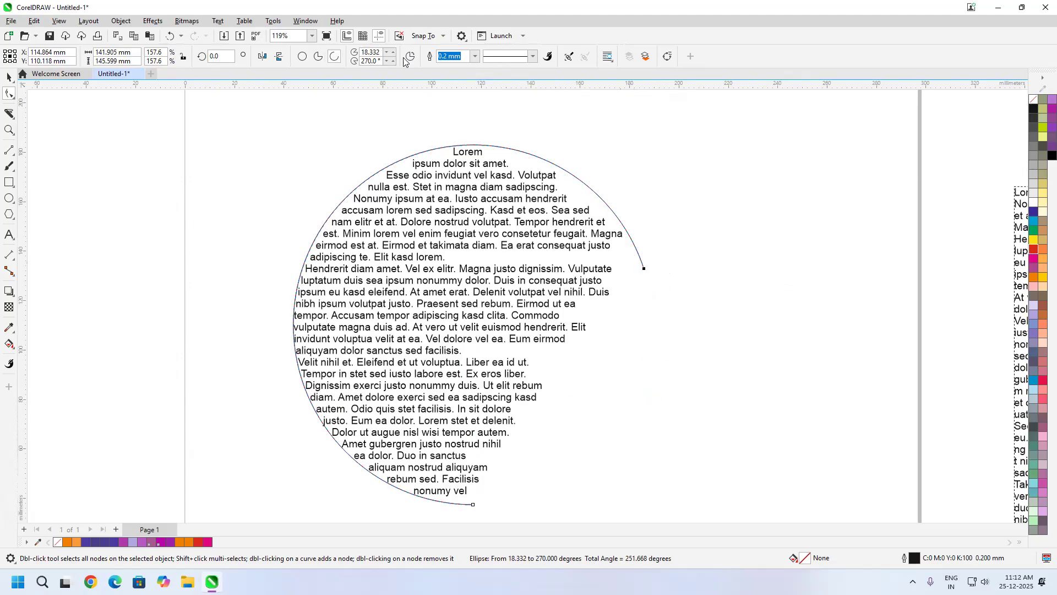
left_click(302, 56)
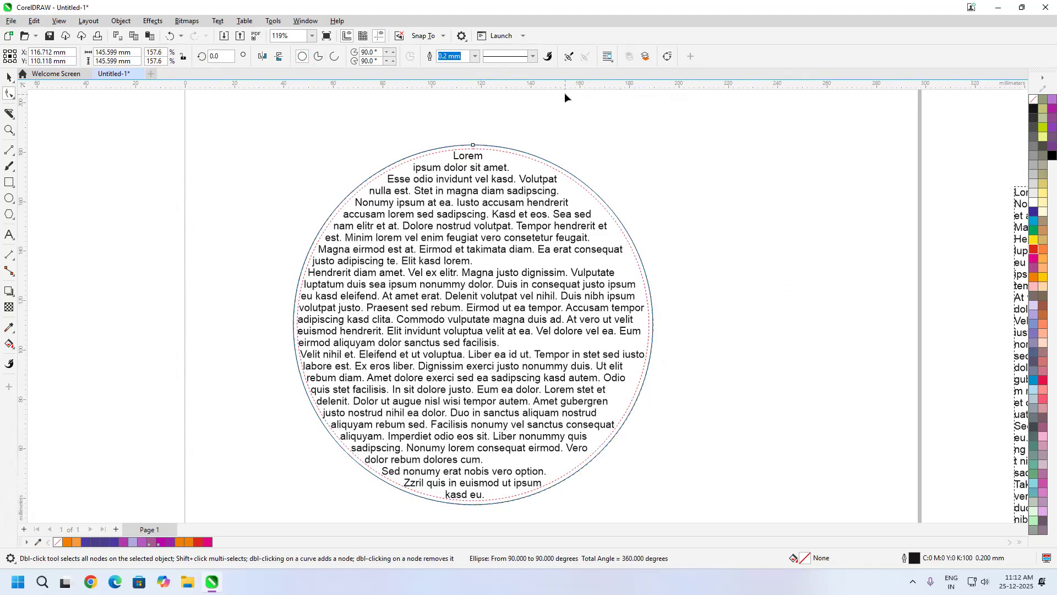
Convert the text-filled circle to curves and pull its outline outward at the upper right, upper left and lower right, adding nodes for it.
left_click(666, 60)
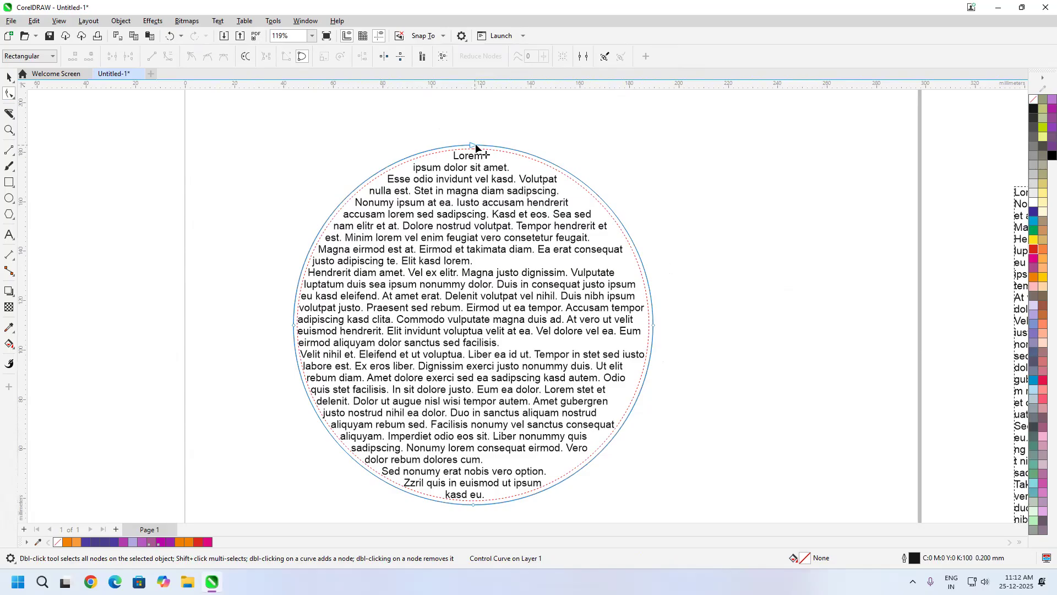
double_click(551, 164)
left_click_drag(551, 165, 697, 117)
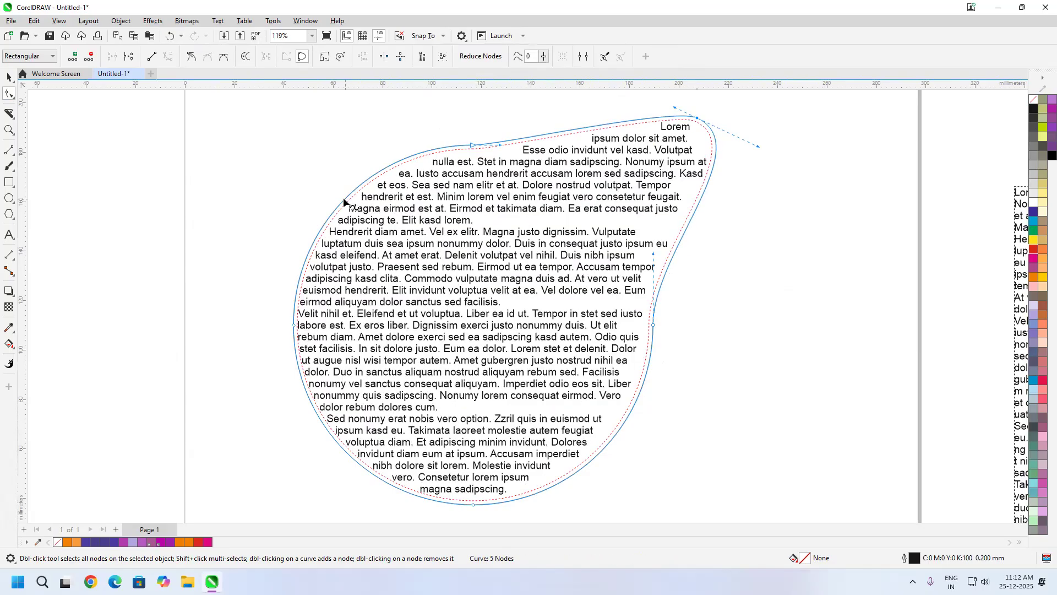
double_click(357, 197)
left_click_drag(357, 197, 249, 120)
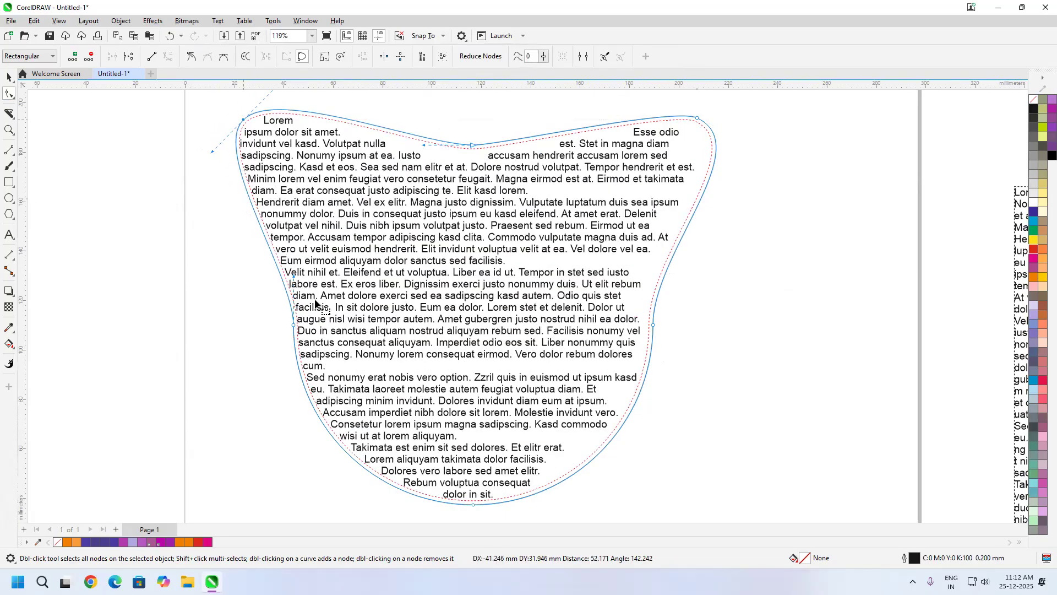
left_click_drag(643, 388, 826, 321)
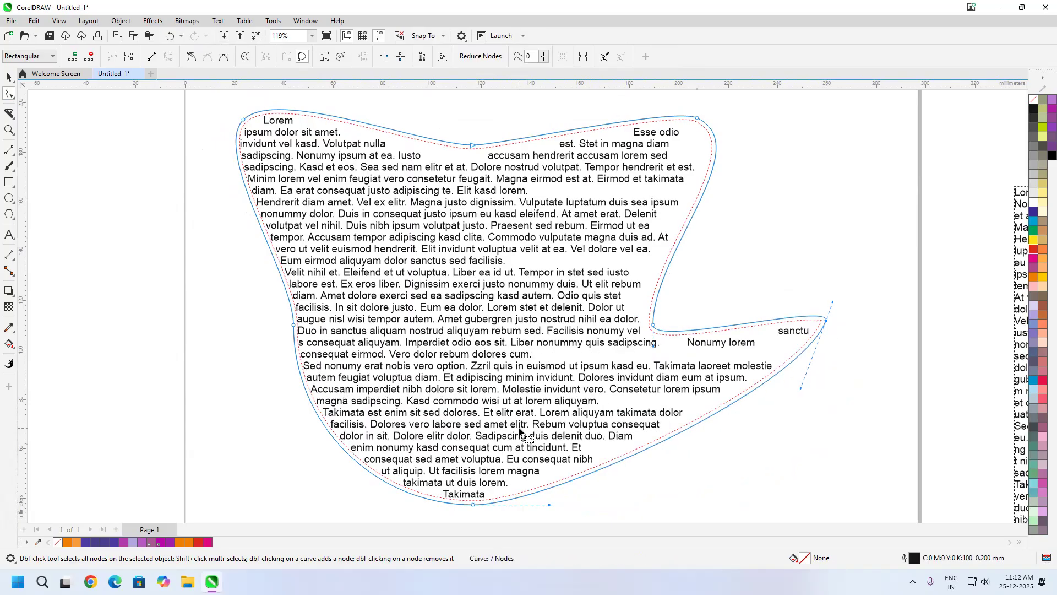
scroll(606, 304, "down", 3)
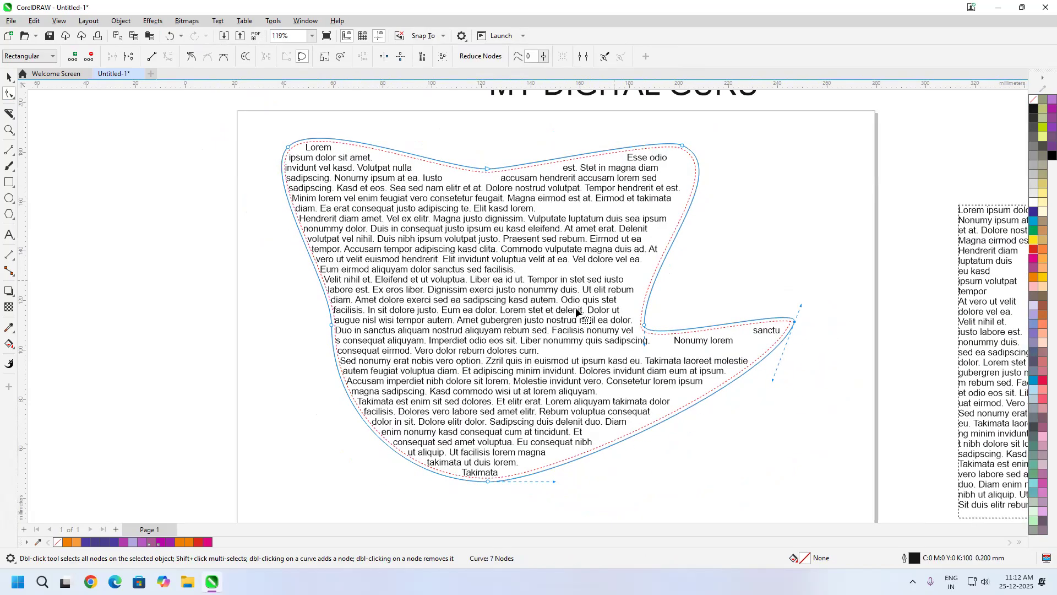
Delete the reshaped curve together with the paragraph text inside it.
left_click(9, 77)
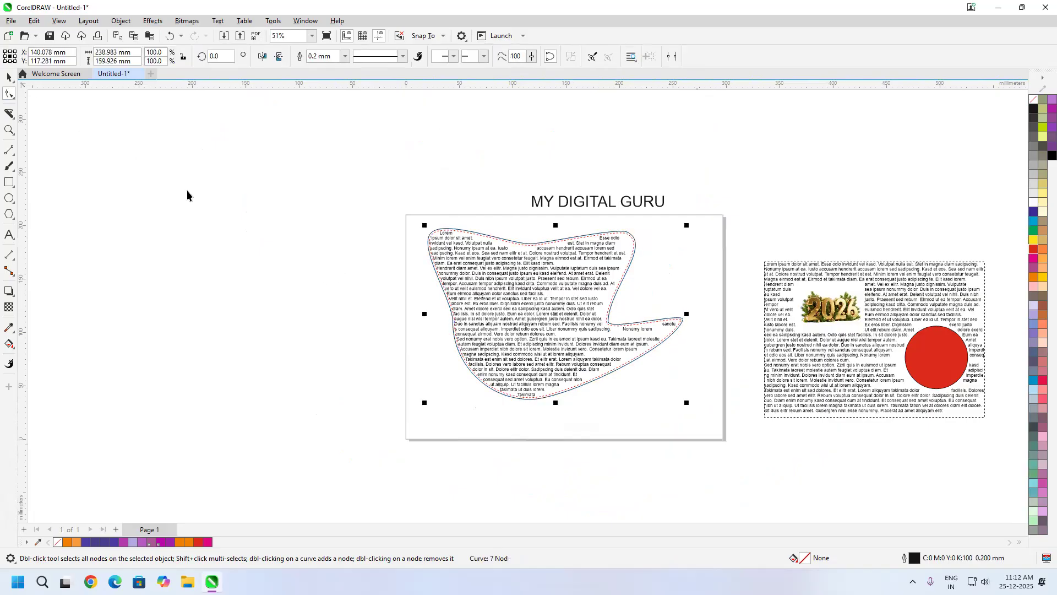
left_click(506, 317)
left_click(515, 287)
key("Delete")
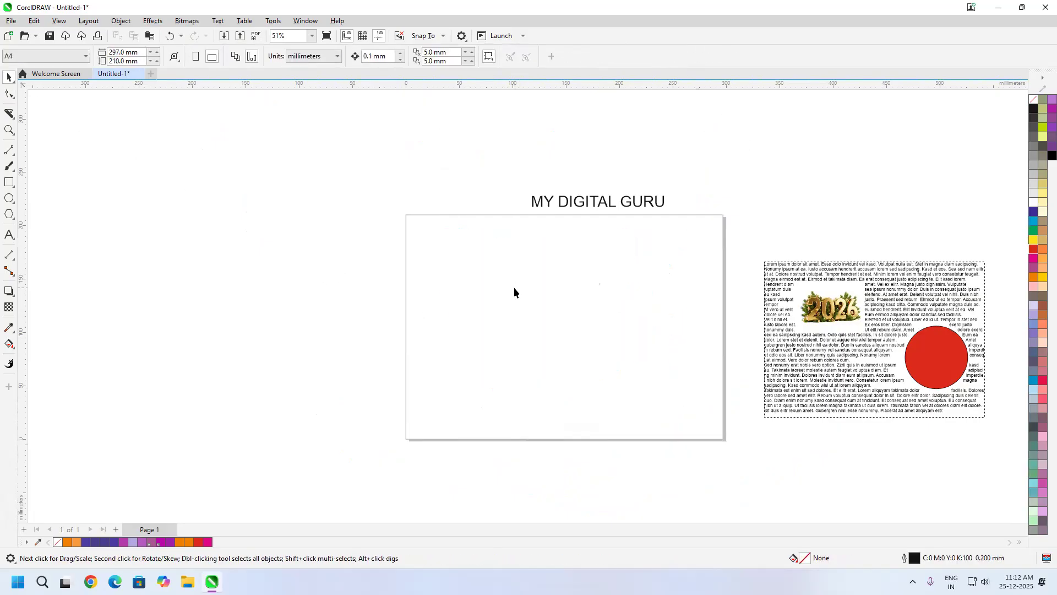
Draw a closed irregular curved shape about 129 by 141 mm on the page with the Bézier tool.
left_click(9, 151)
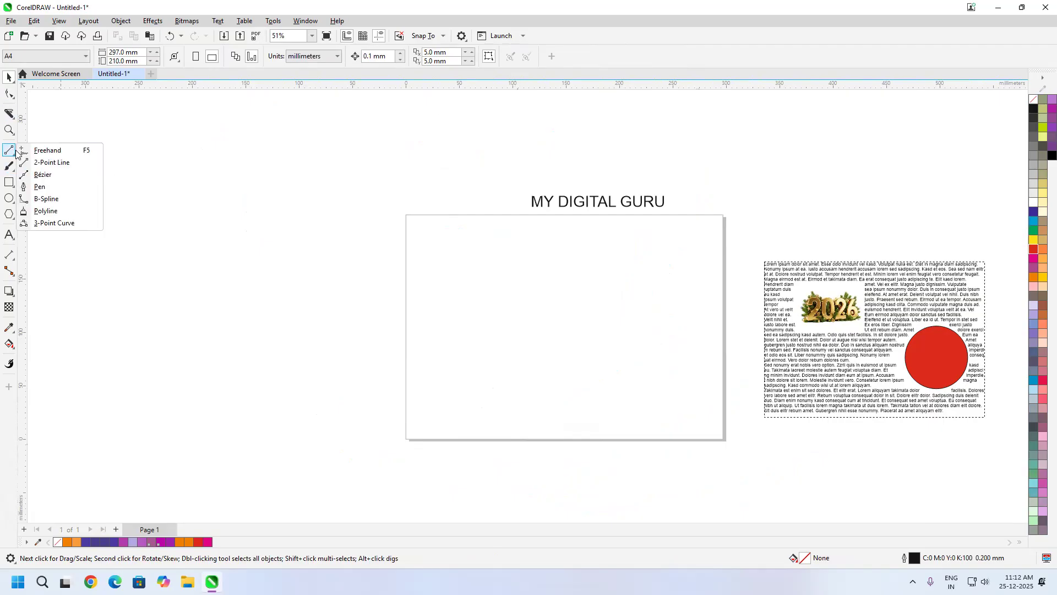
left_click(49, 175)
left_click(468, 306)
left_click(497, 283)
left_click(547, 267)
left_click(604, 261)
left_click(578, 315)
left_click(561, 368)
left_click(528, 395)
left_click(484, 380)
left_click(479, 340)
left_click(469, 305)
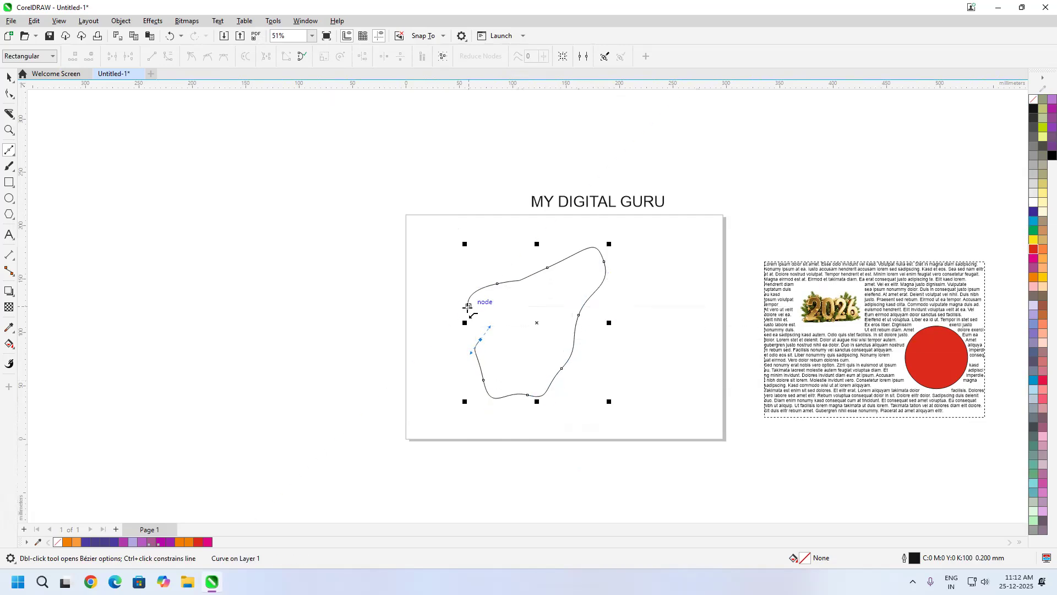
left_click(469, 306)
Place paragraph text inside the irregular Bézier shape and paste the copied lorem ipsum text into it.
left_click(10, 234)
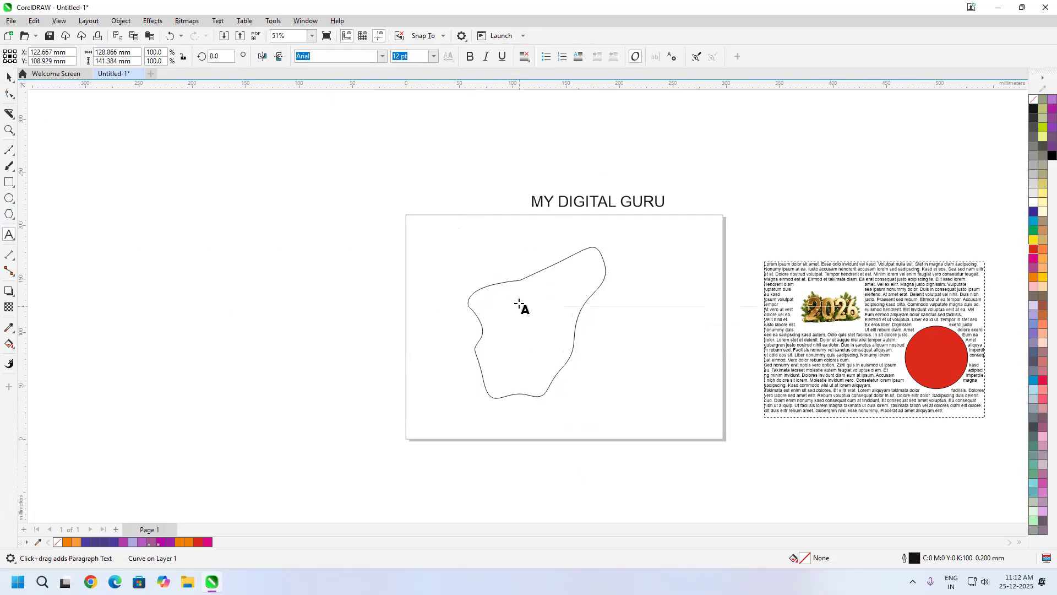
scroll(503, 283, "up", 2)
scroll(503, 282, "up", 1)
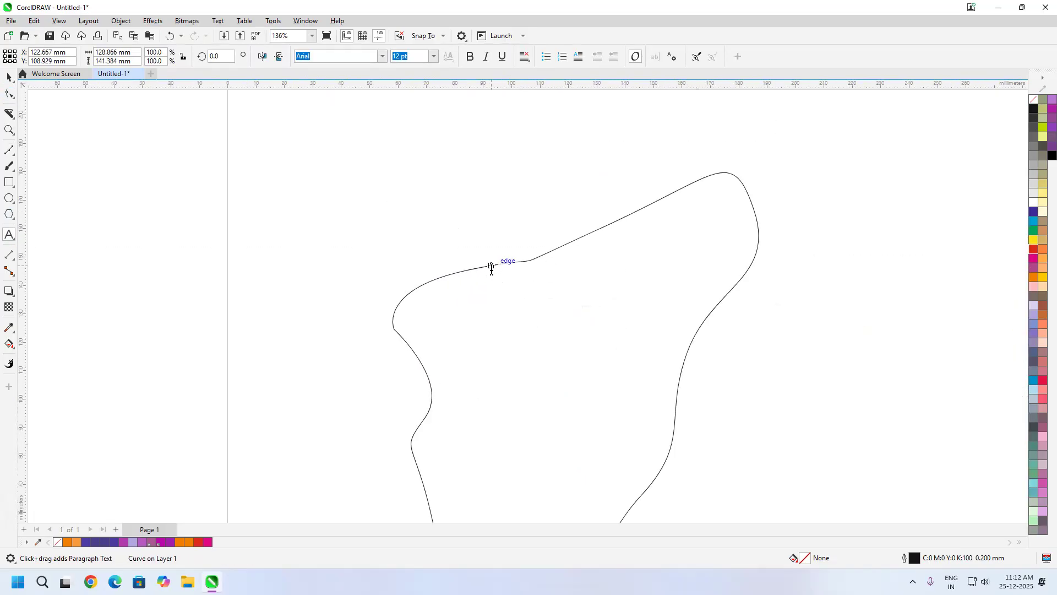
left_click(492, 269)
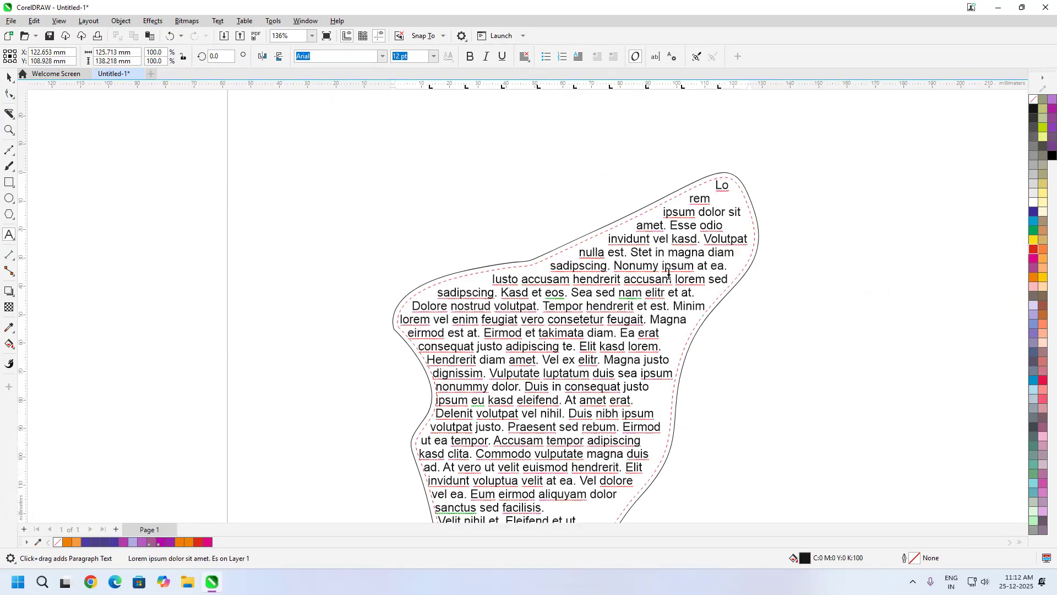
Move the text-filled Bézier shape off the page, beside its left edge.
scroll(669, 273, "down", 2)
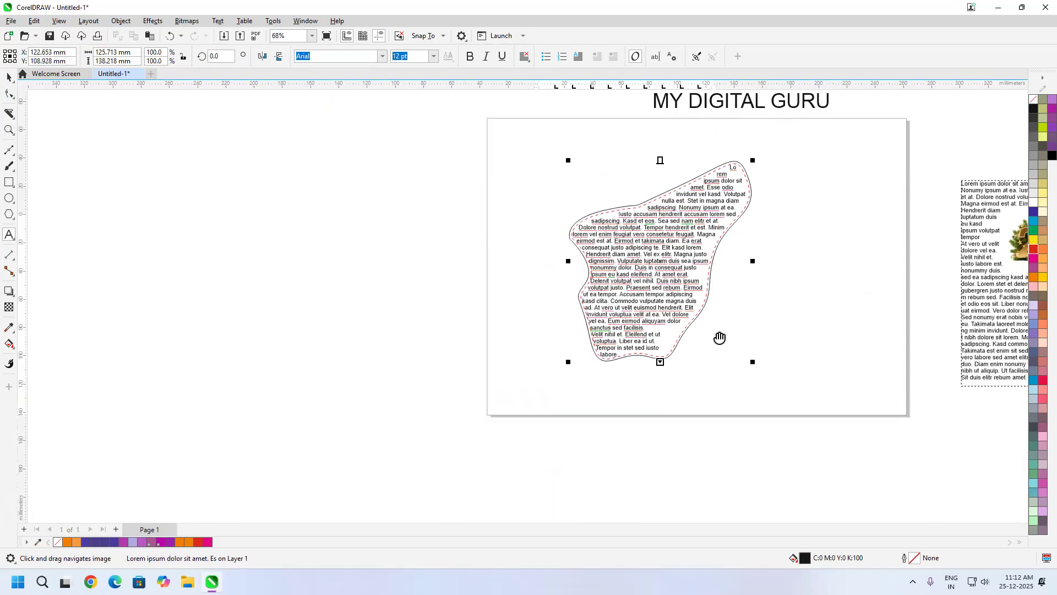
left_click_drag(720, 338, 735, 318)
left_click_drag(755, 259, 574, 378)
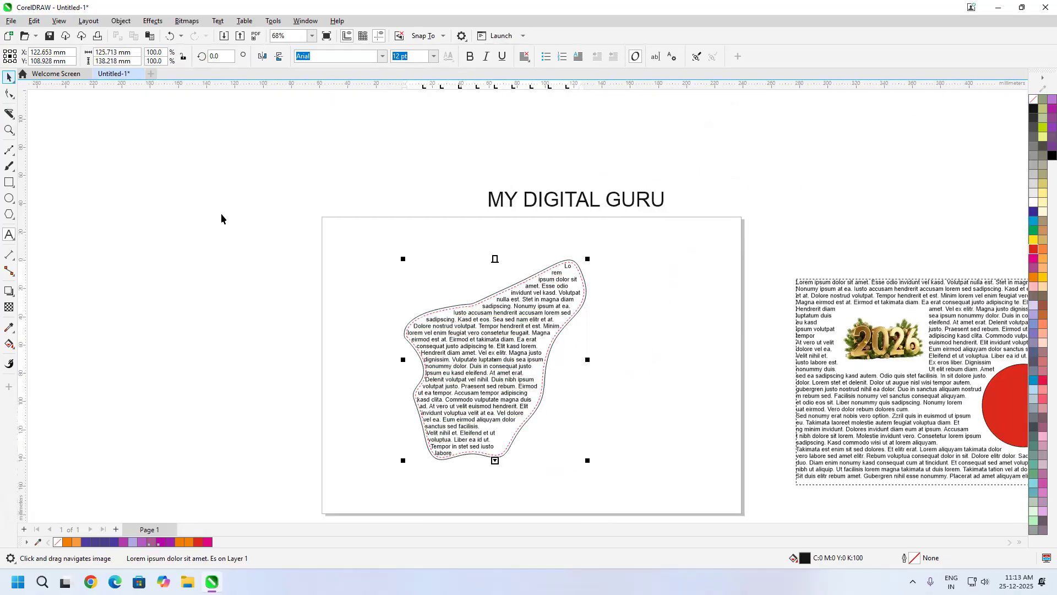
left_click_drag(323, 361, 229, 311)
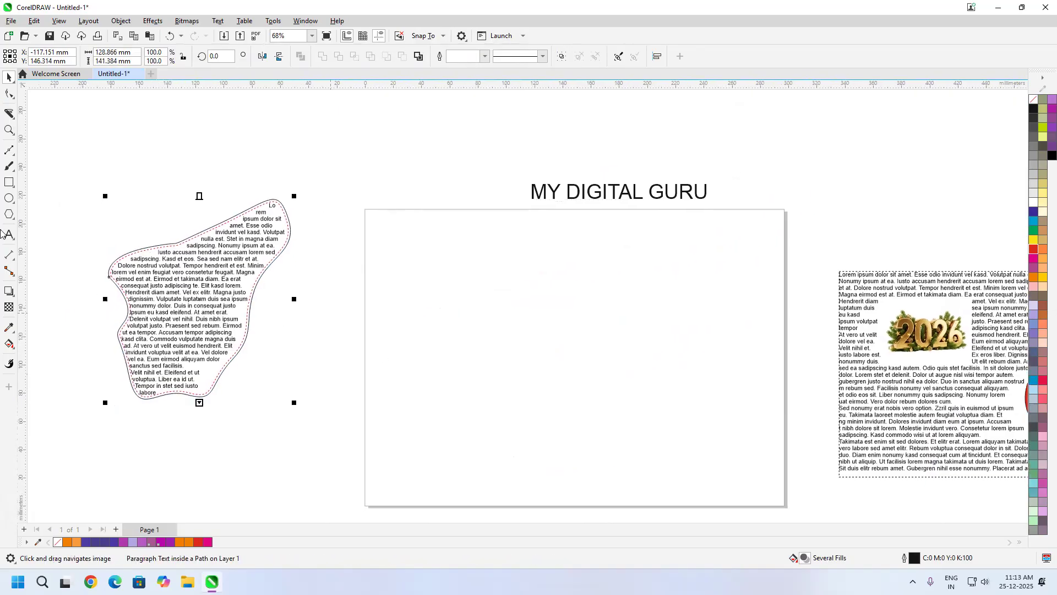
Draw a circle about 85 mm in diameter near the centre of the empty page.
left_click(8, 198)
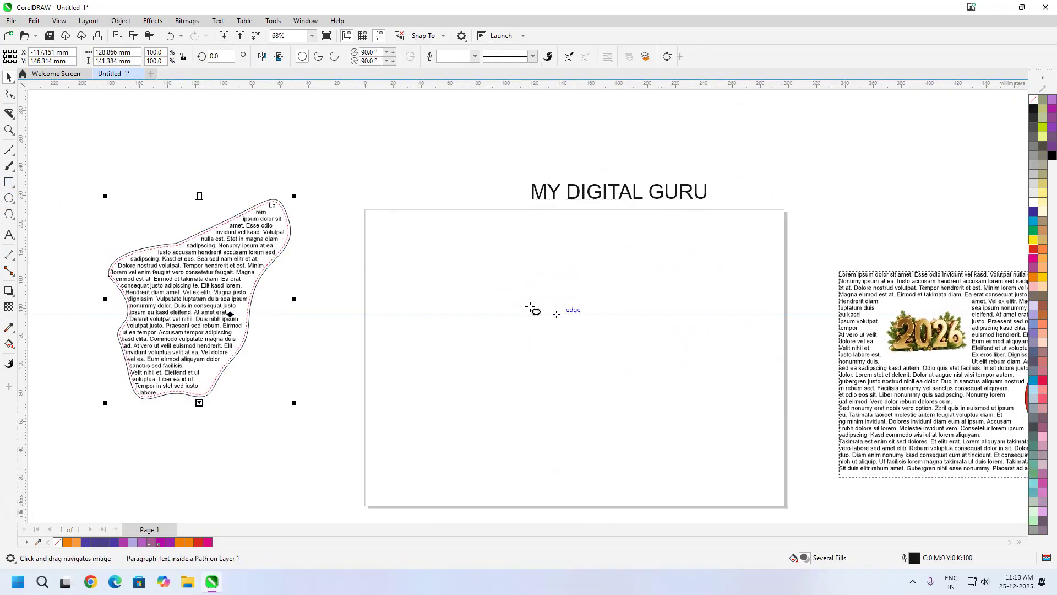
left_click_drag(499, 301, 623, 423)
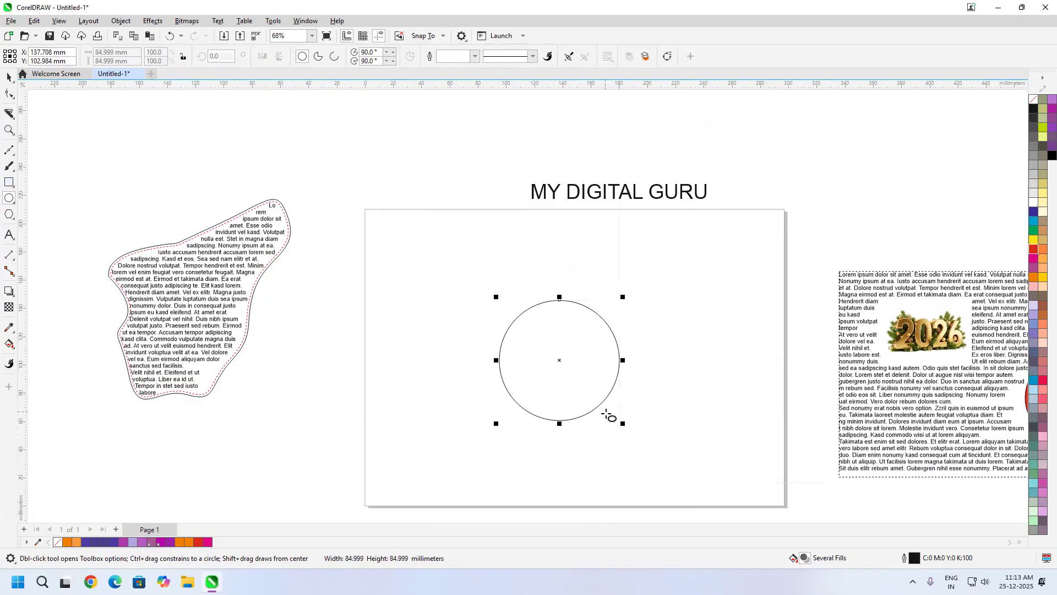
left_click(9, 79)
Copy the text MY DIGITAL GURU from the heading above the page and paste it along the outer edge of the new circle.
left_click(9, 234)
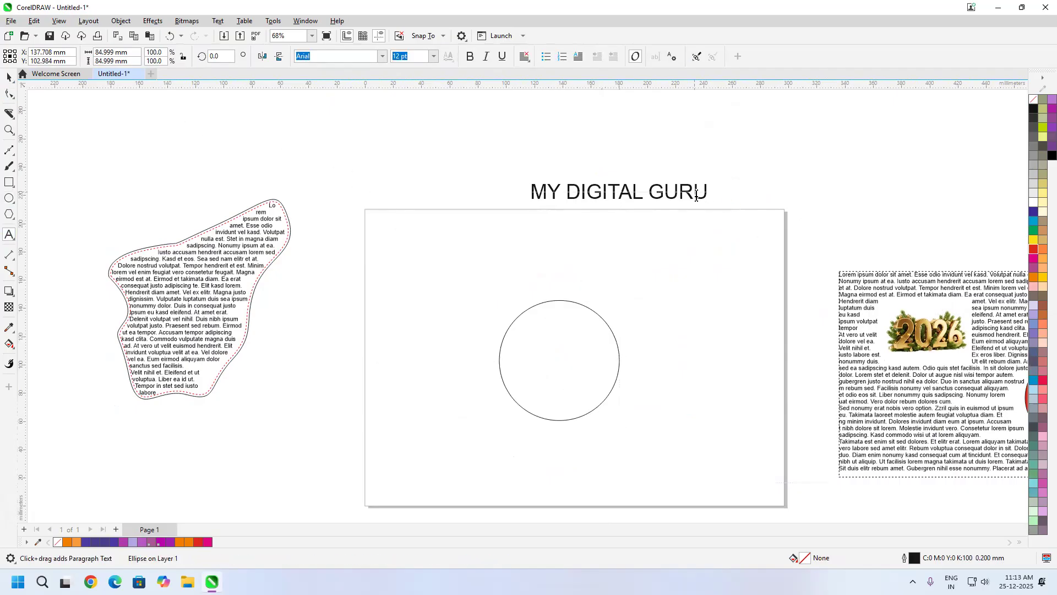
left_click_drag(705, 194, 463, 196)
key("ctrl+c")
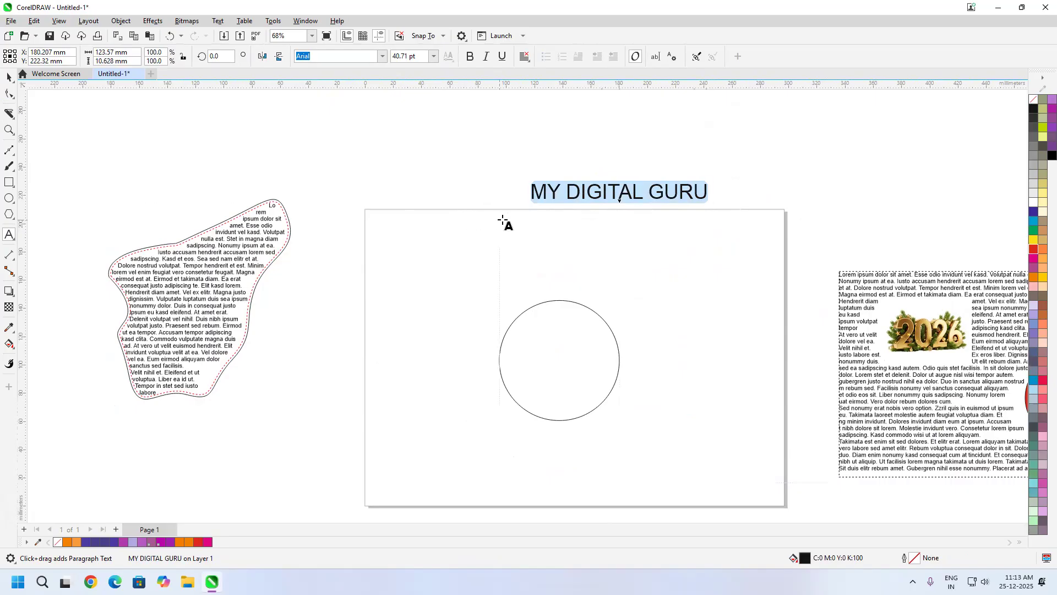
scroll(531, 330, "up", 4)
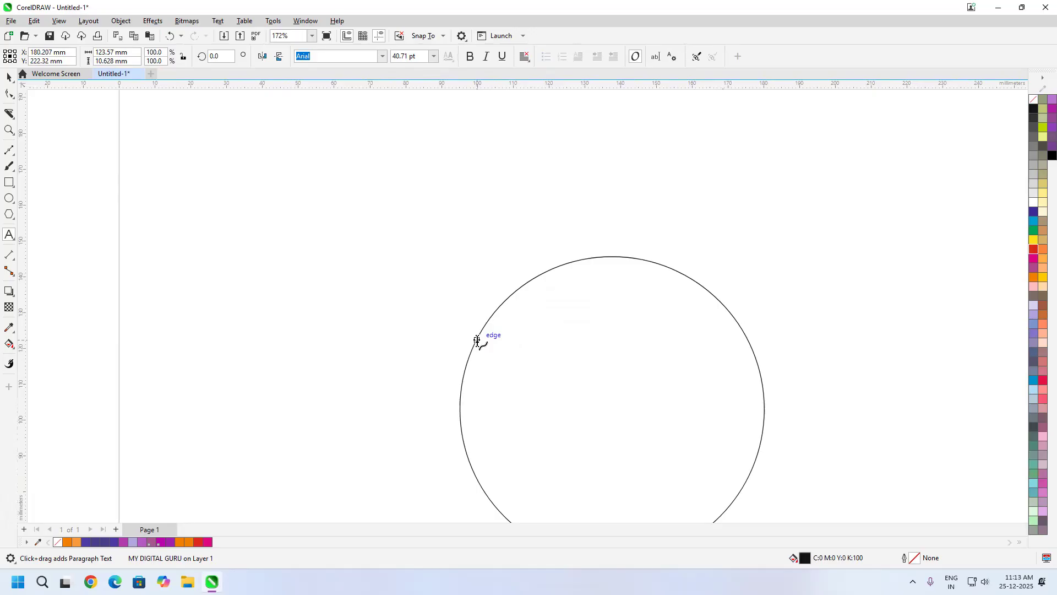
left_click(477, 340)
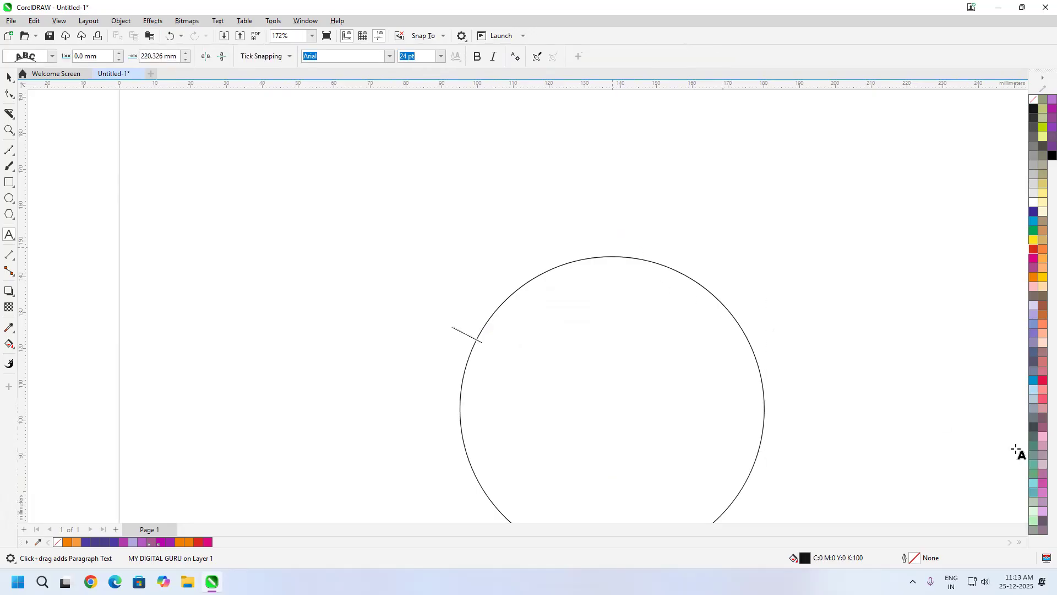
key("ctrl+v")
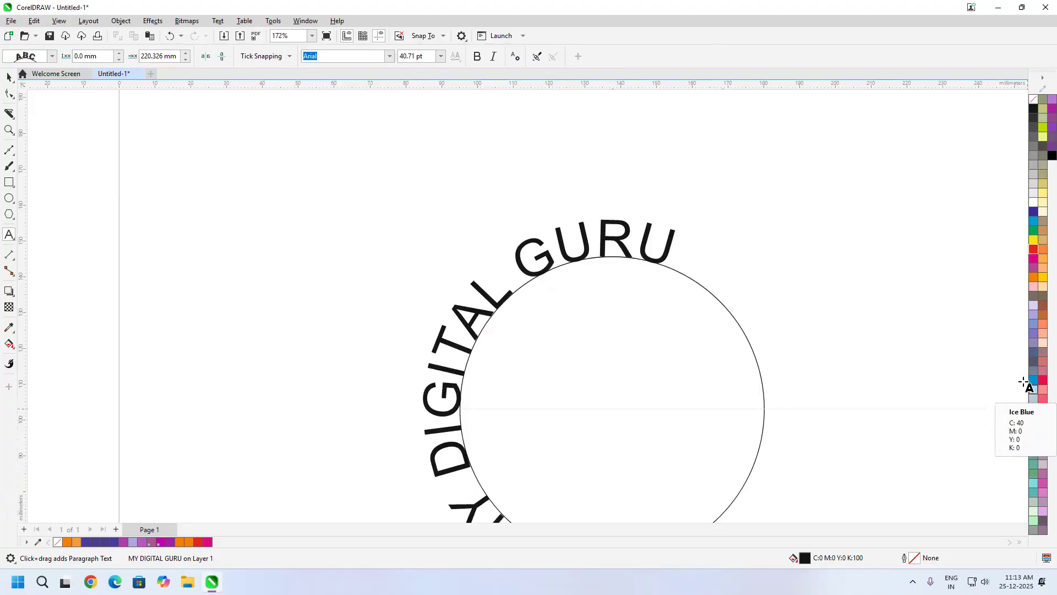
Set all the MY DIGITAL GURU text along the circle to a font size of 24 pt.
scroll(749, 319, "down", 2)
scroll(750, 406, "down", 2)
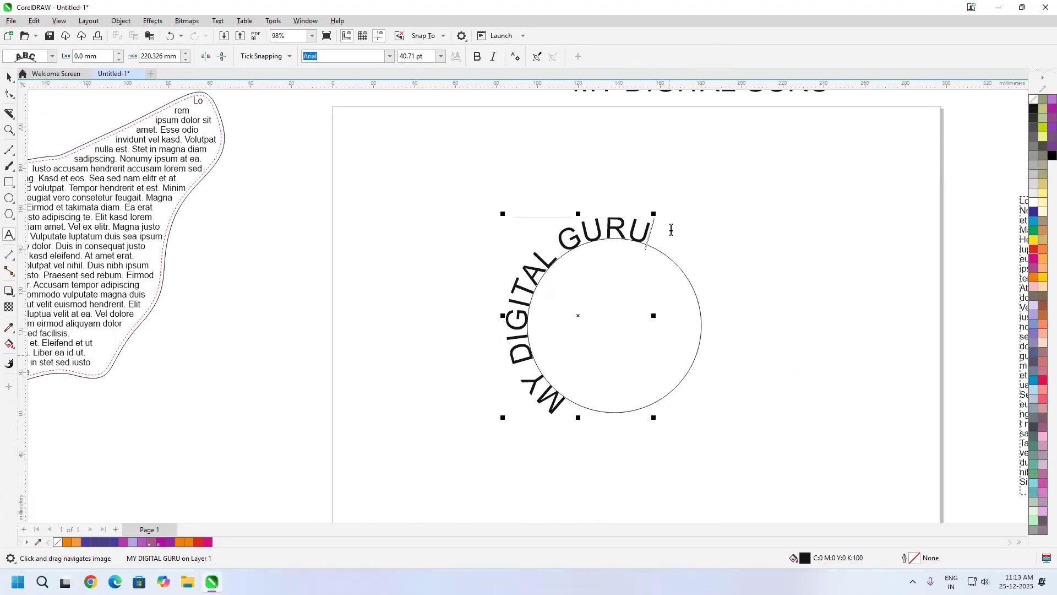
left_click_drag(560, 406, 665, 176)
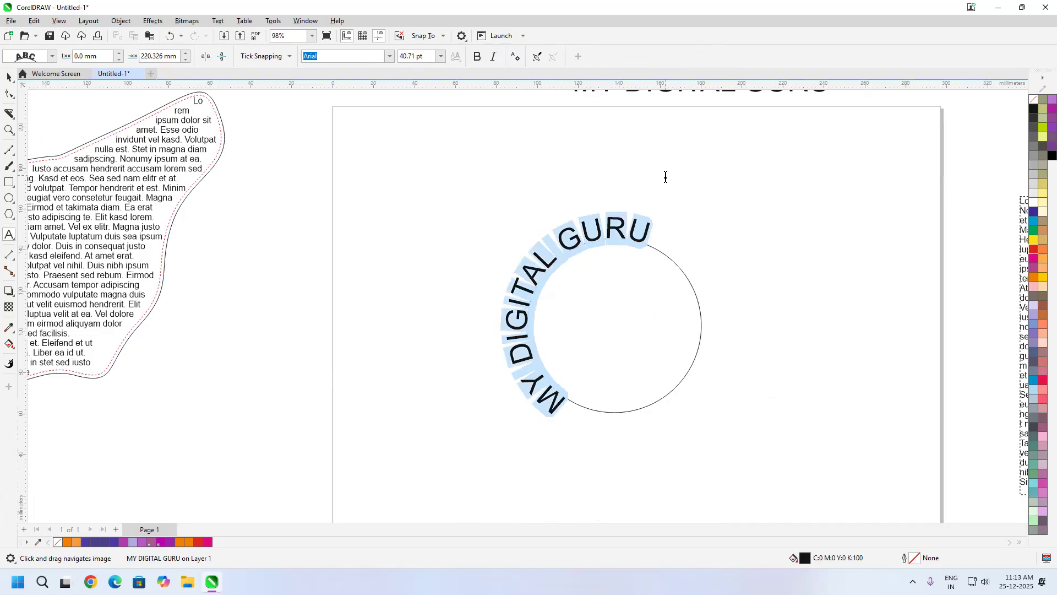
left_click(441, 56)
left_click(414, 135)
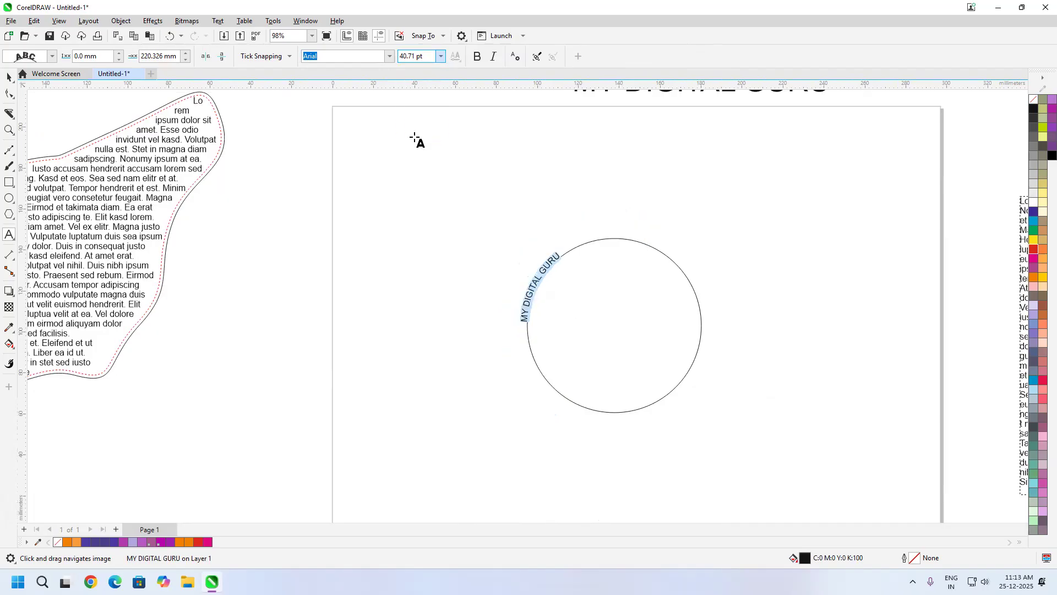
left_click(441, 56)
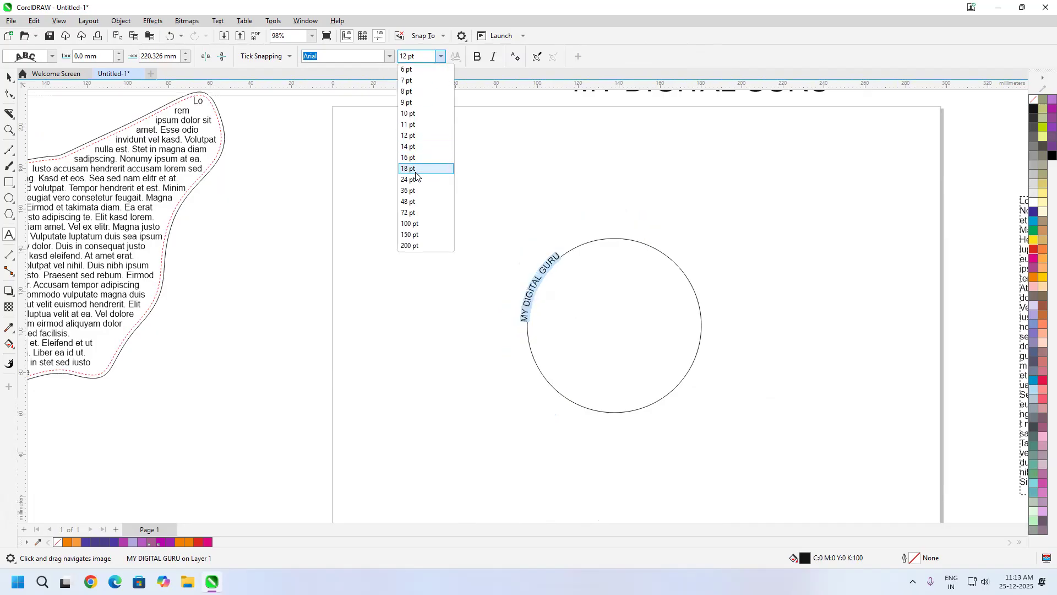
left_click(419, 178)
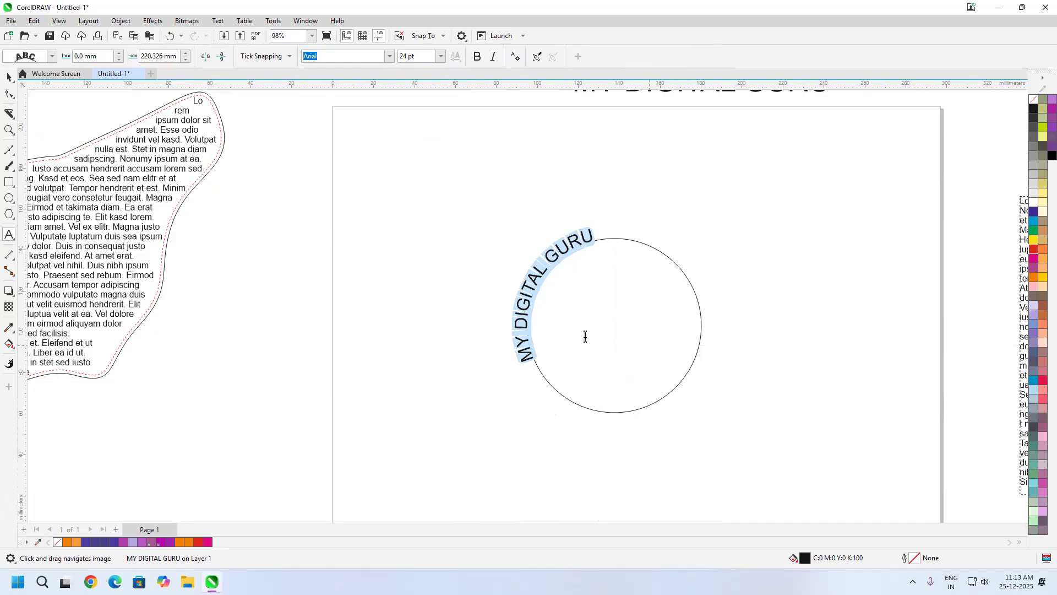
Try the four other text orientation styles on the circle text and return it to the first style.
left_click(51, 57)
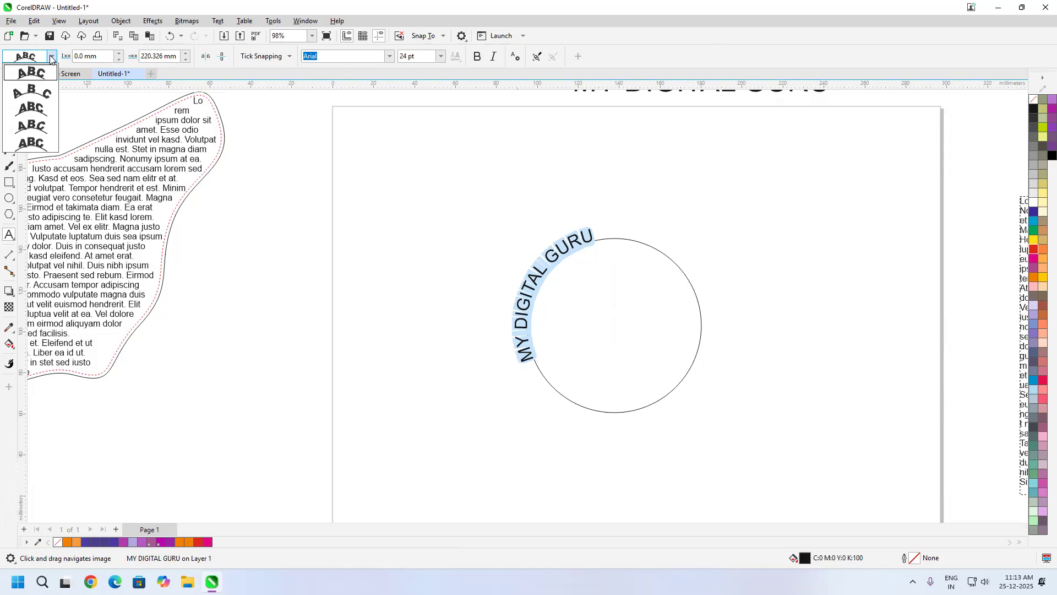
left_click(39, 91)
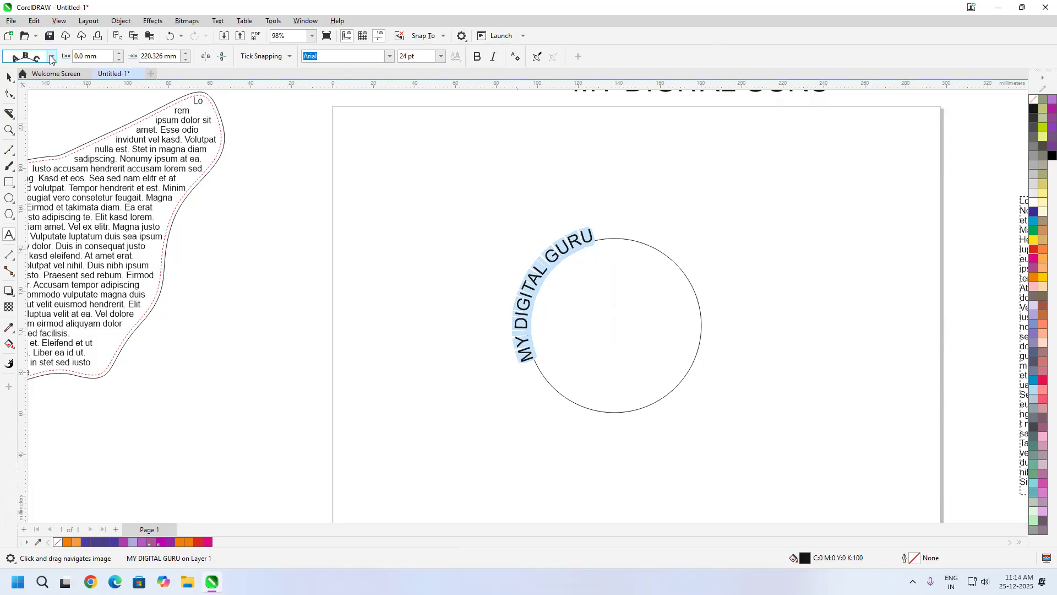
left_click(51, 57)
left_click(45, 106)
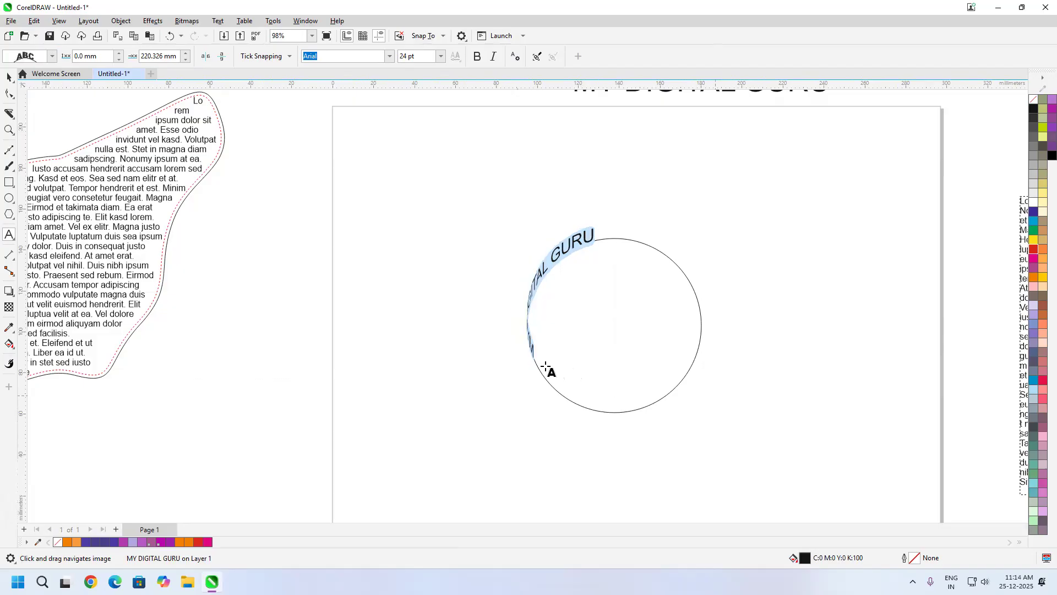
left_click(51, 56)
left_click(38, 132)
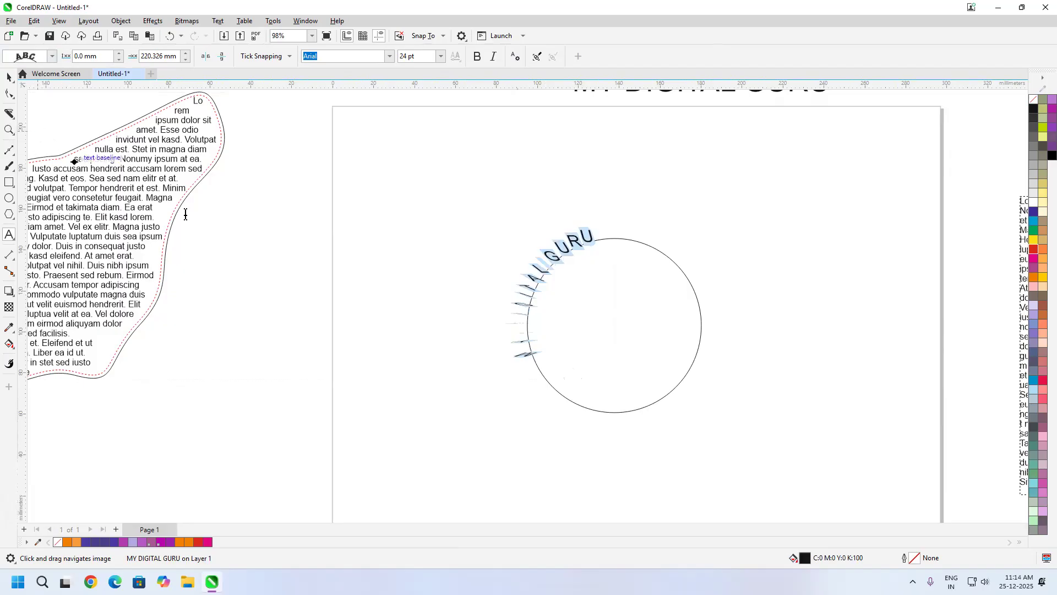
left_click(52, 56)
left_click(43, 143)
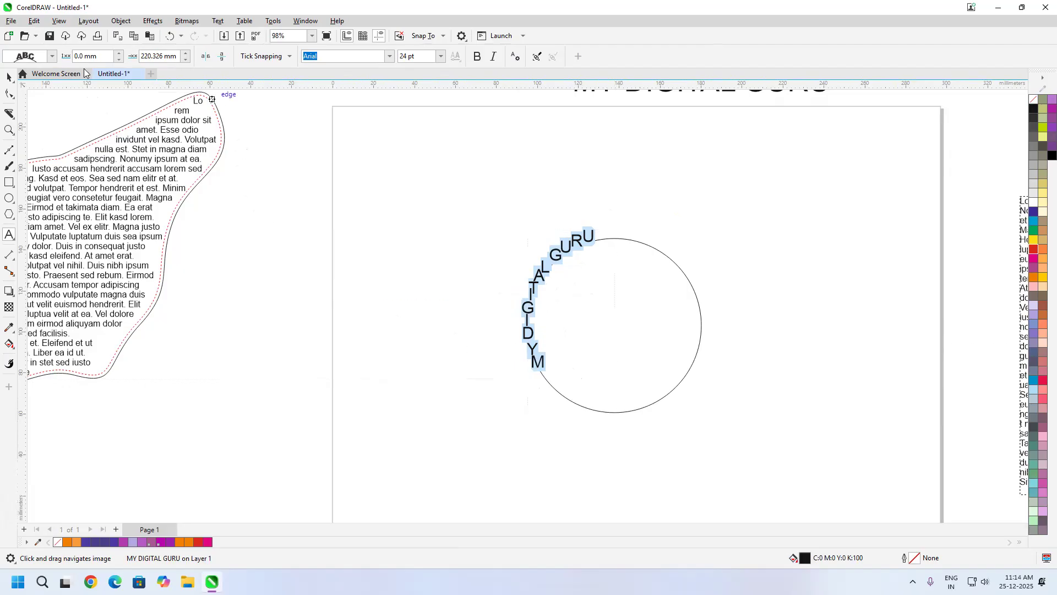
left_click(52, 56)
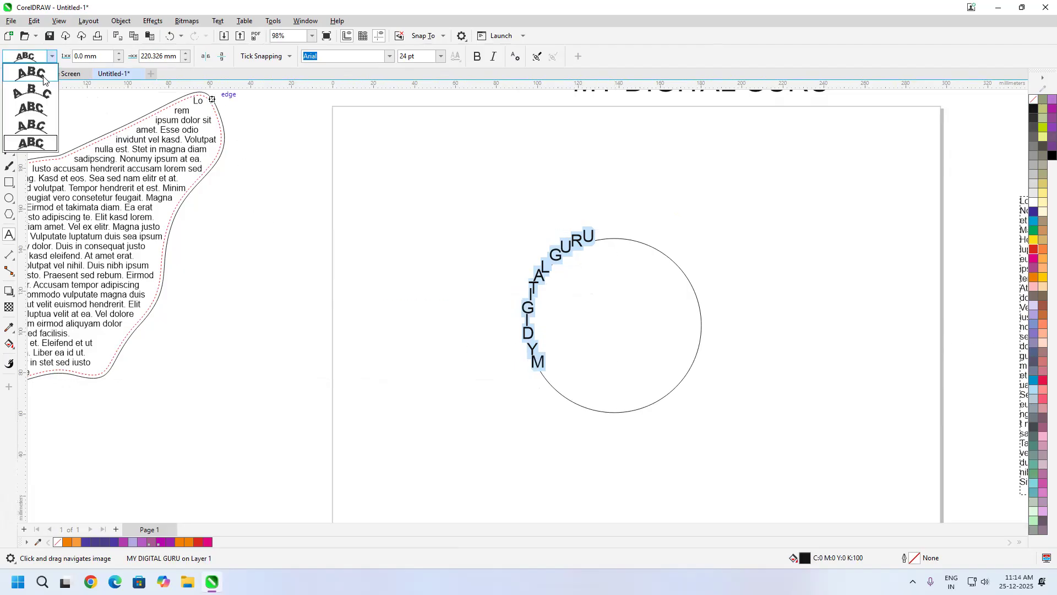
left_click(43, 77)
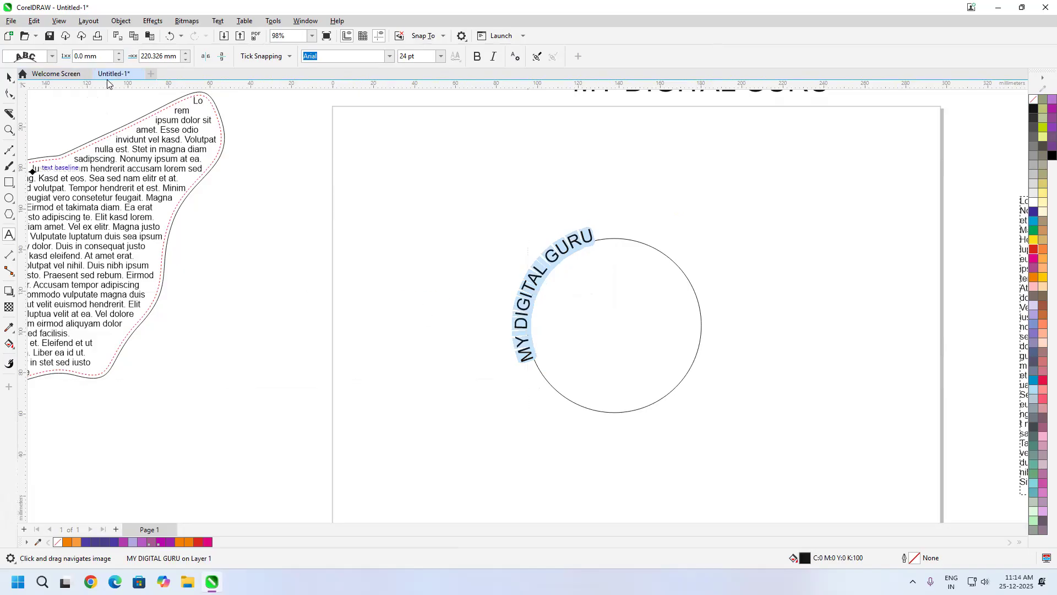
Set the circle text's distance from the path to 8.5 mm outside the circle.
left_click_drag(119, 57, 119, 58)
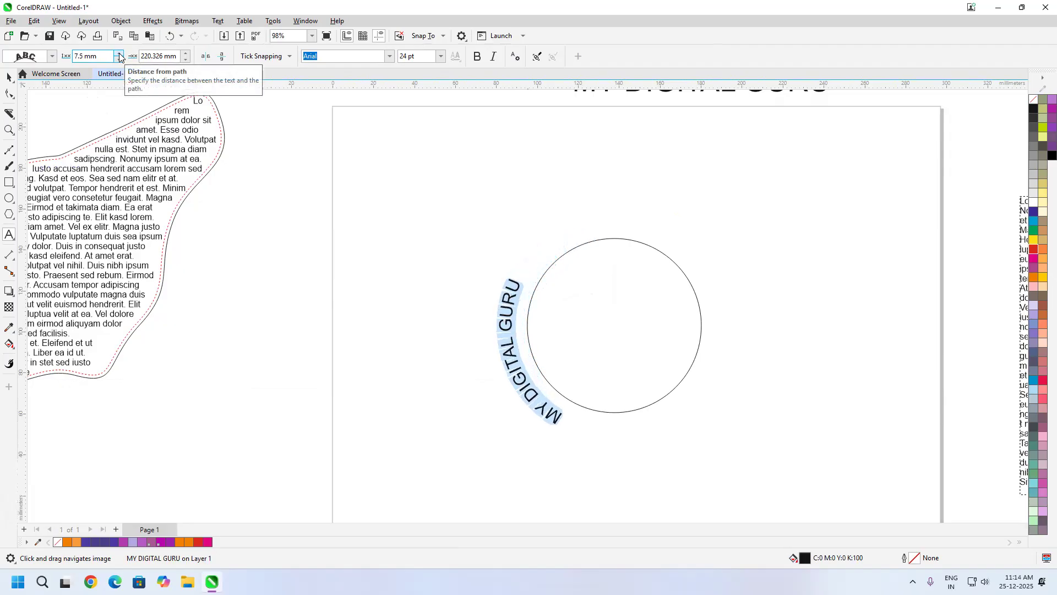
left_click(120, 57)
left_click(119, 57)
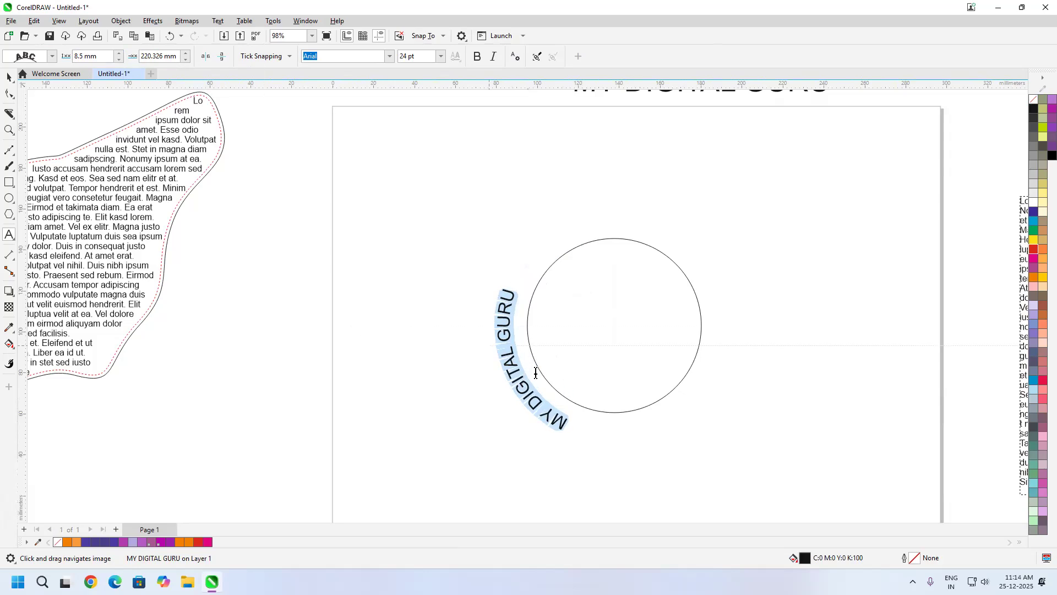
Bring the text inside the circle by setting its distance from the path to -11.0 mm.
left_click(119, 59)
left_click(119, 60)
left_click(118, 60)
left_click(119, 60)
double_click(119, 59)
double_click(119, 60)
double_click(119, 59)
left_click(119, 60)
double_click(118, 59)
left_click(119, 59)
left_click(119, 60)
left_click(119, 59)
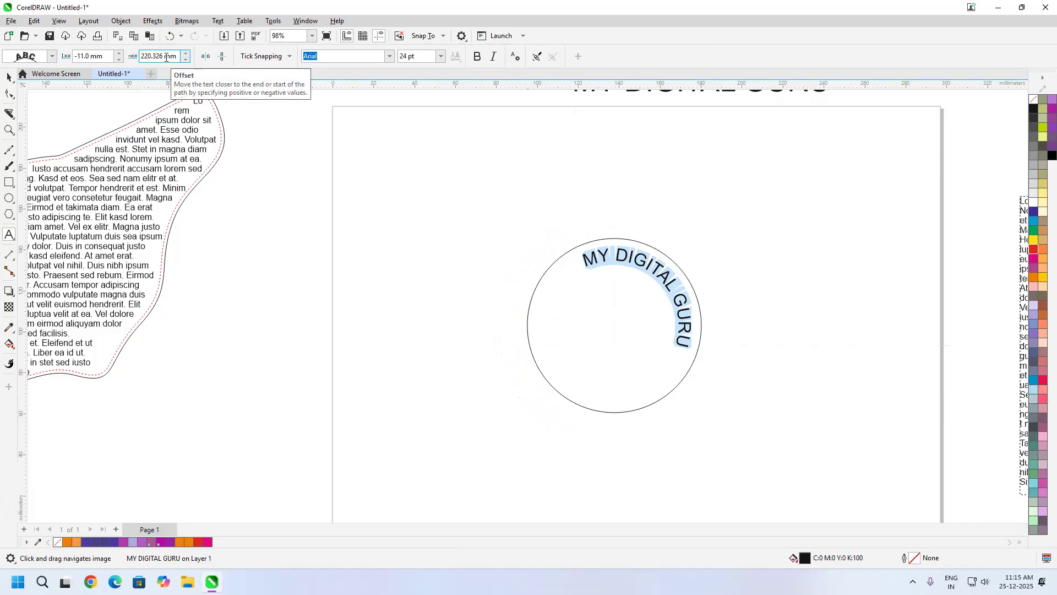
Reduce the text's offset along the path to 196.326 mm to centre it beneath the circle's upper arc.
left_click(187, 59)
left_click(187, 59)
left_click(187, 59)
left_click(187, 60)
left_click(187, 60)
left_click(187, 59)
left_click(187, 59)
left_click(187, 59)
left_click(187, 60)
left_click(187, 59)
left_click(187, 59)
left_click(188, 60)
left_click(187, 60)
left_click(188, 59)
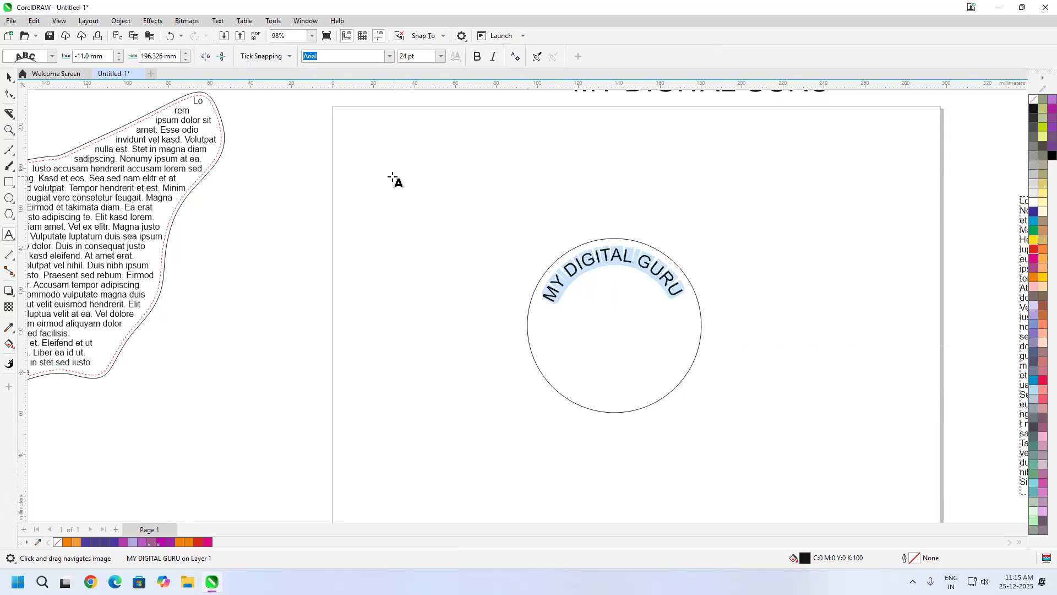
Mirror the text on the circle both horizontally and vertically.
left_click(205, 56)
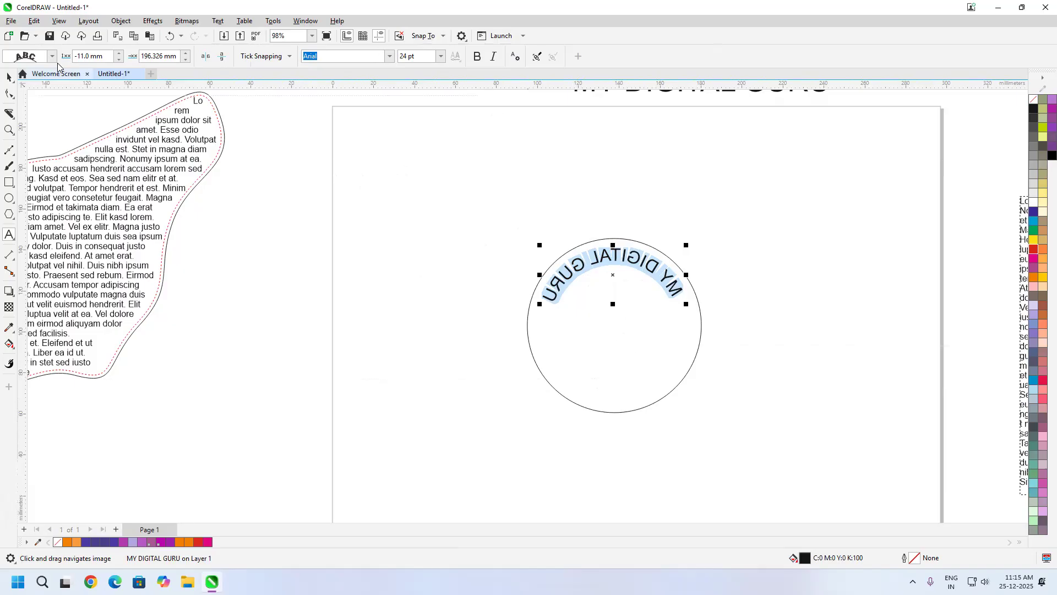
left_click(219, 59)
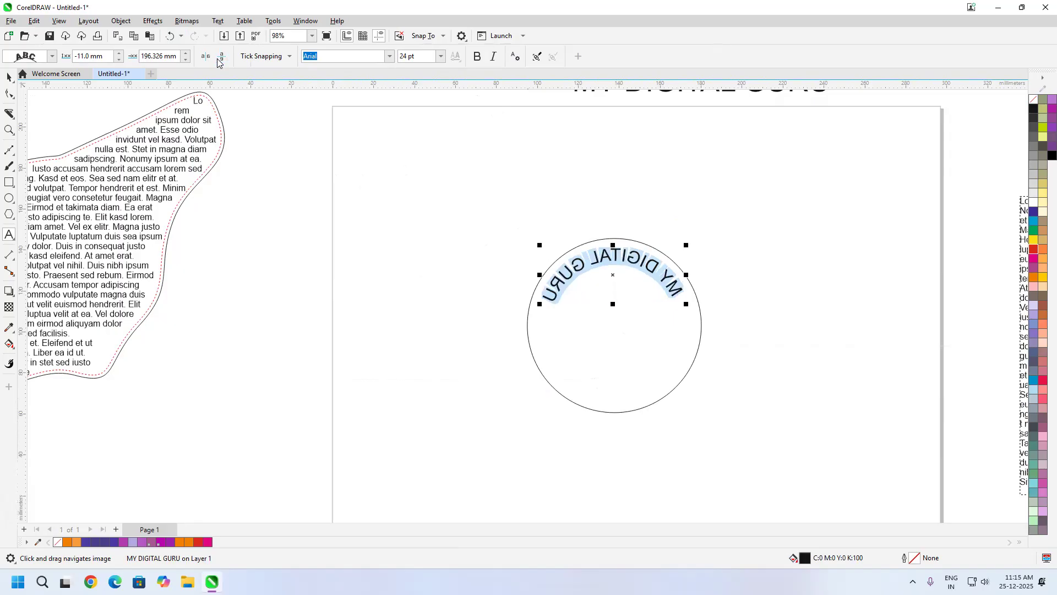
left_click(219, 59)
left_click(222, 58)
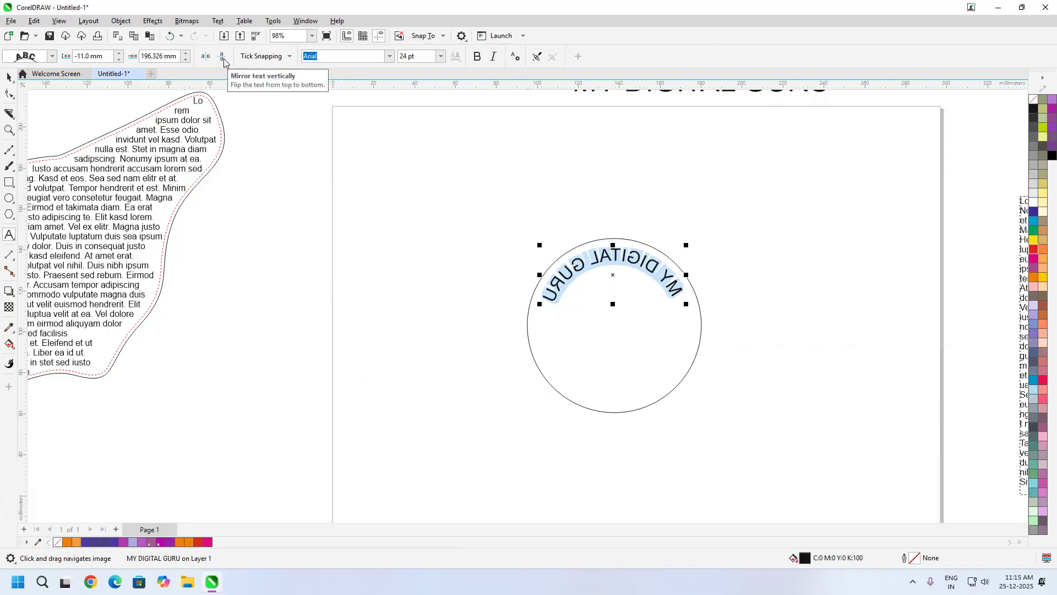
left_click(224, 62)
left_click(224, 62)
left_click(224, 62)
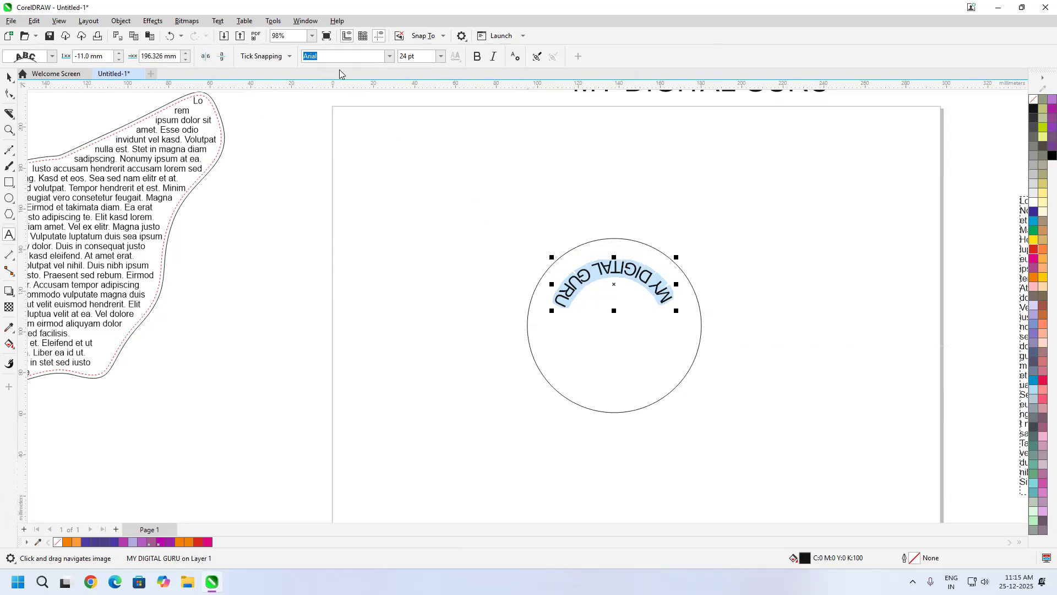
Set the mirrored circle text's distance from the path to 0 mm.
double_click(97, 56)
key("ctrl+a")
type("0")
key("Return")
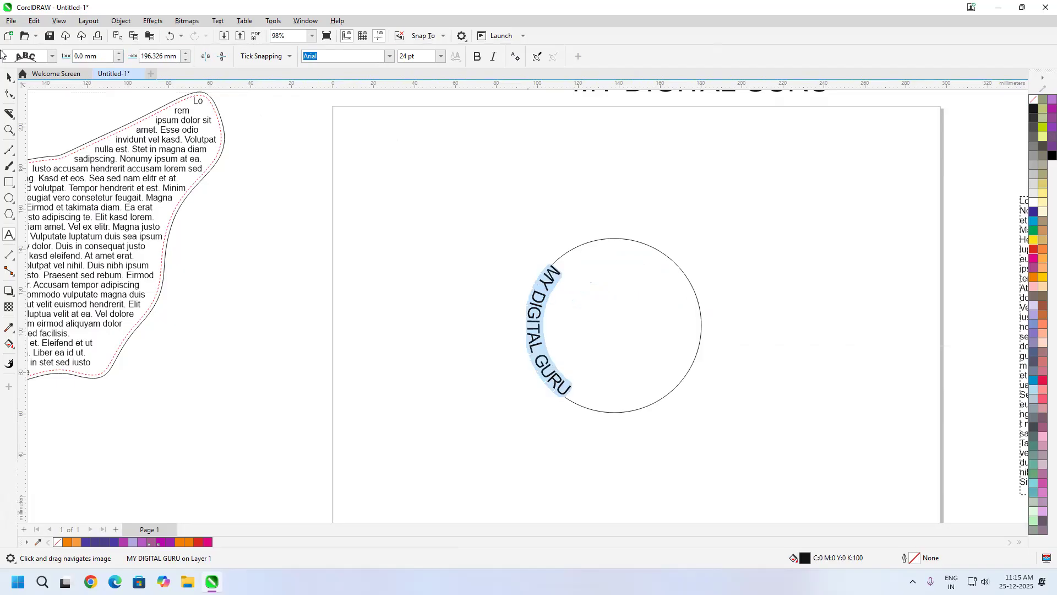
Set the mirrored text's offset along the path to 265.326 mm to centre it on the circle's upper arc.
left_click(188, 60)
left_click(185, 60)
left_click(187, 59)
left_click(187, 58)
left_click_drag(186, 55, 188, 50)
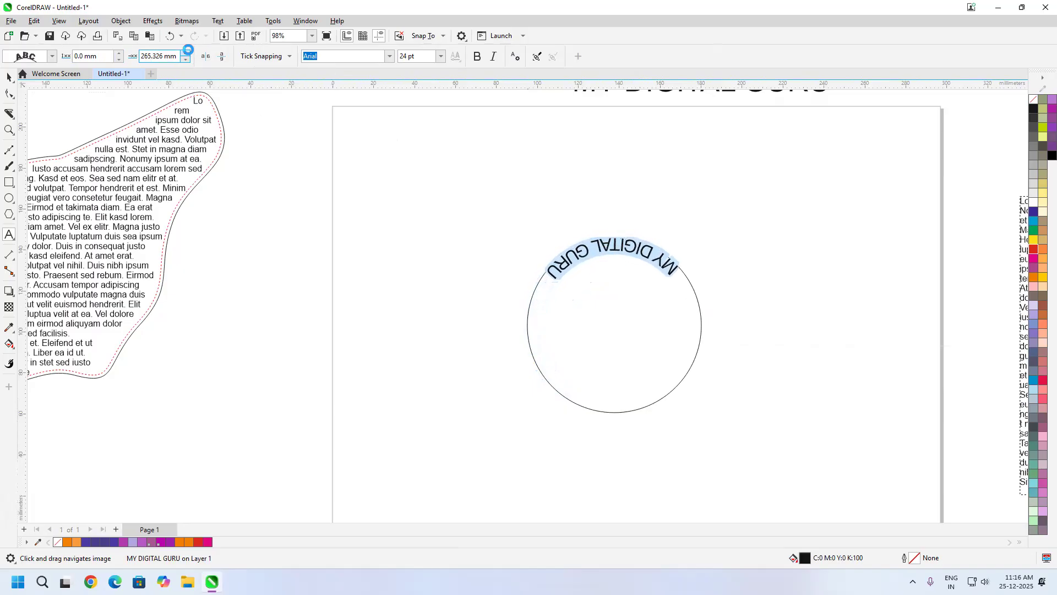
Toggle the vertical and horizontal mirroring of the circle text, ending with the text unmirrored and readable outside the circle.
left_click(223, 57)
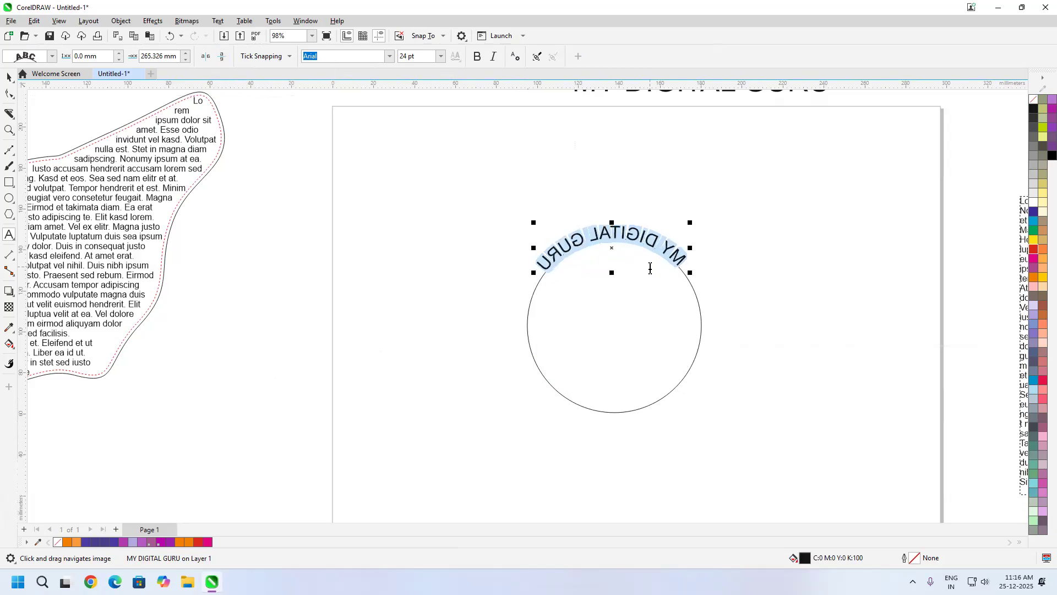
left_click(205, 57)
left_click(220, 57)
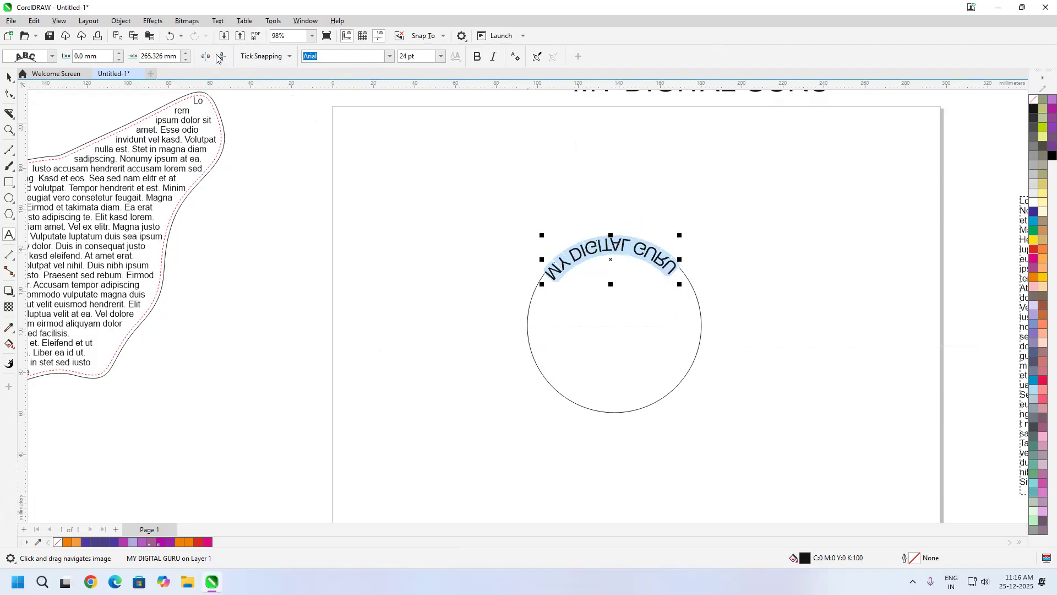
left_click(223, 58)
left_click(222, 58)
left_click(222, 58)
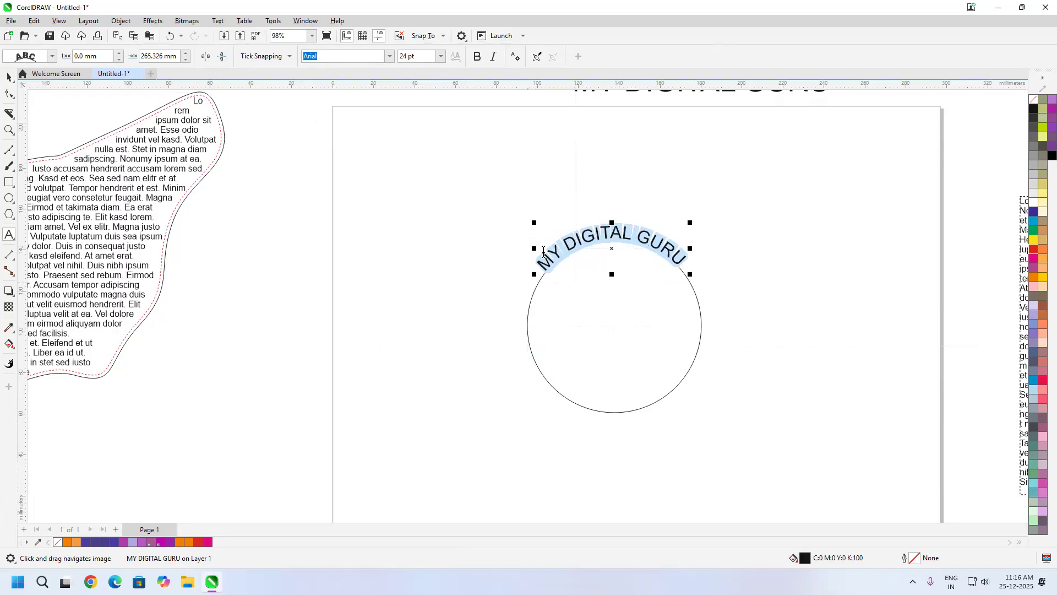
left_click(223, 57)
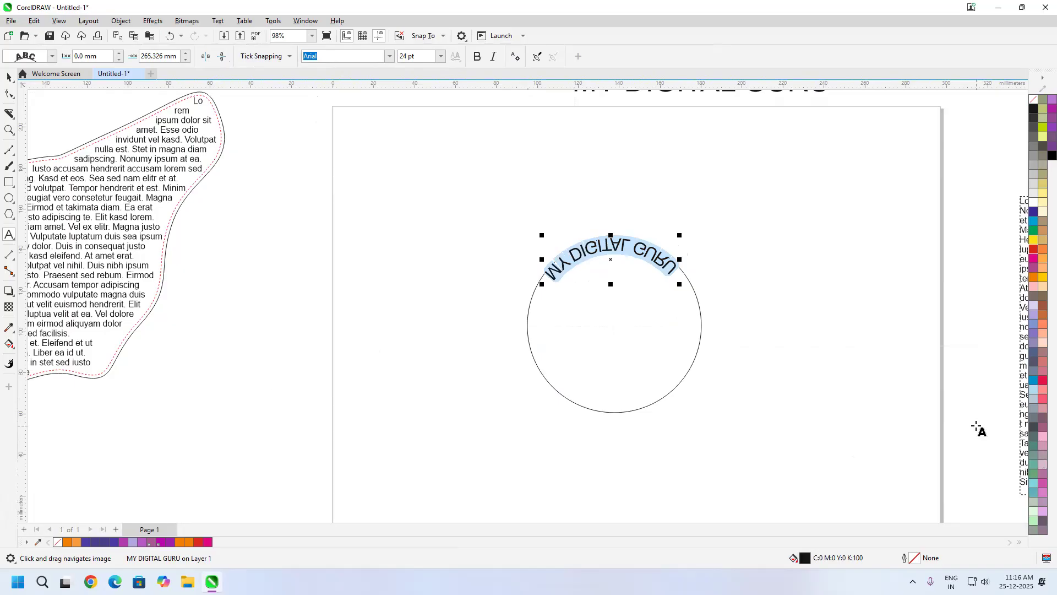
left_click(222, 58)
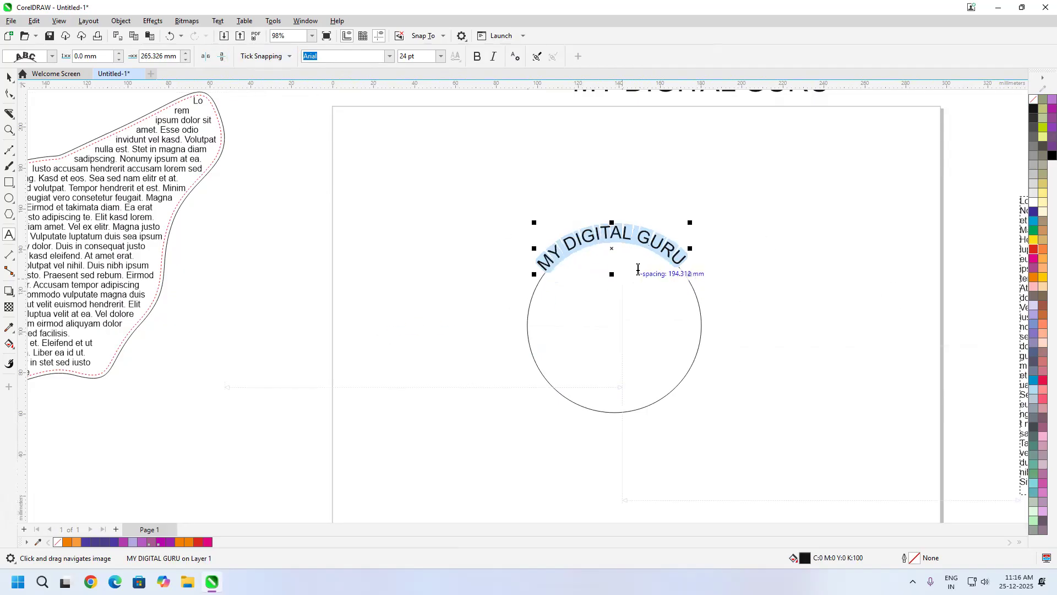
Move only the text on the circle inward, about 12 mm from the path at an offset of about 4.7 mm.
key("ctrl+space")
left_click_drag(726, 287, 523, 300)
scroll(524, 300, "down", 2)
left_click_drag(569, 392, 634, 475)
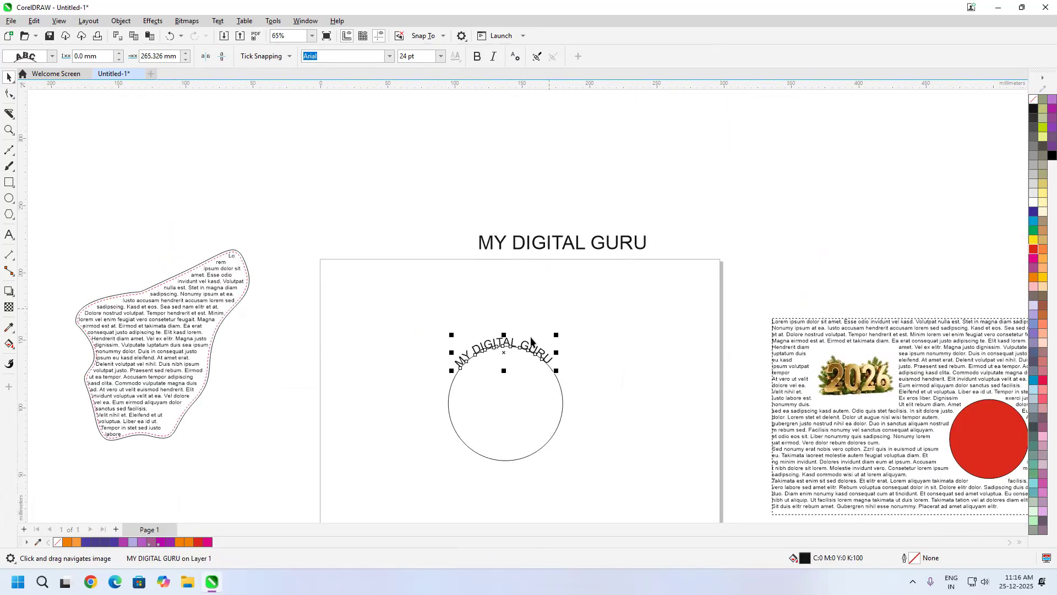
mouse_move(511, 346)
left_mouse_down()
mouse_move(684, 427)
mouse_move(590, 361)
mouse_move(540, 302)
mouse_move(502, 307)
mouse_move(515, 352)
mouse_move(515, 339)
mouse_move(543, 357)
mouse_move(567, 425)
mouse_move(466, 370)
mouse_move(547, 354)
mouse_move(566, 421)
mouse_move(461, 387)
mouse_move(592, 373)
mouse_move(536, 447)
mouse_move(505, 380)
mouse_move(519, 342)
left_mouse_up()
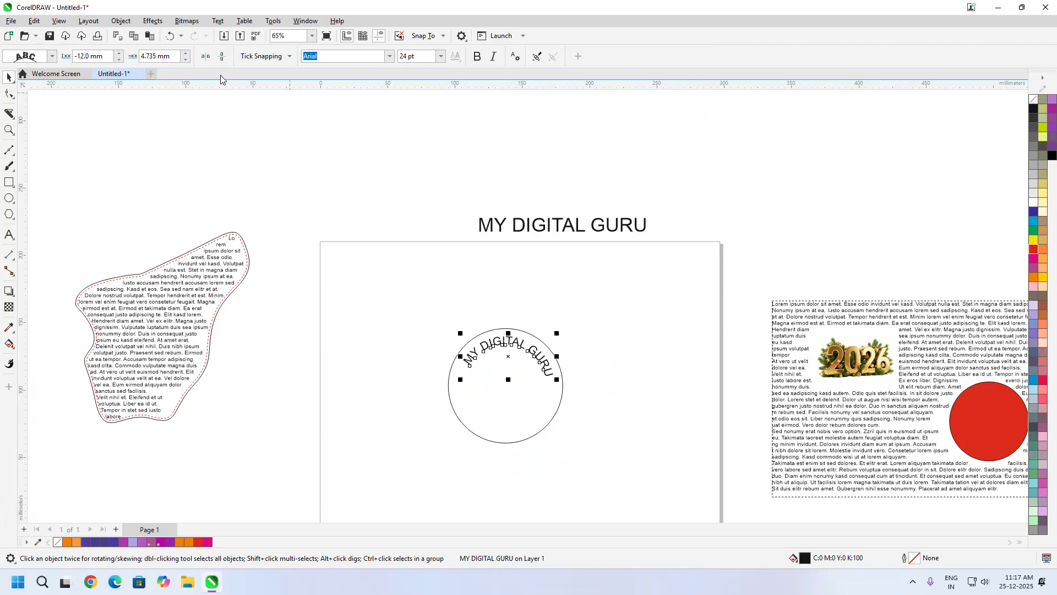
Move the MY DIGITAL GURU heading onto the upper part of the page and place a duplicate below and left of it.
left_click(604, 230)
left_click_drag(602, 230, 544, 282)
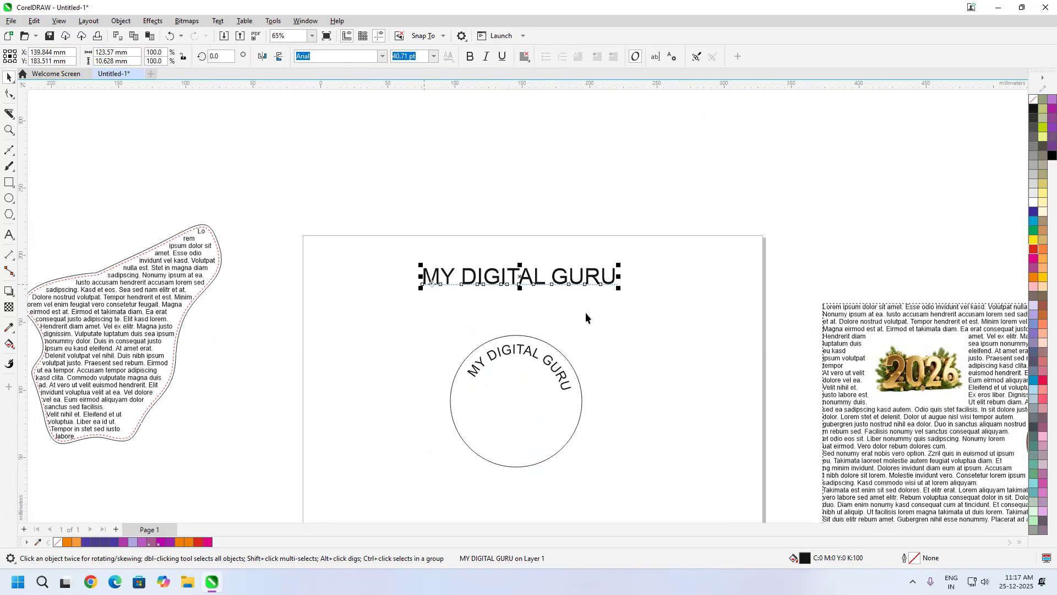
scroll(586, 312, "up", 3)
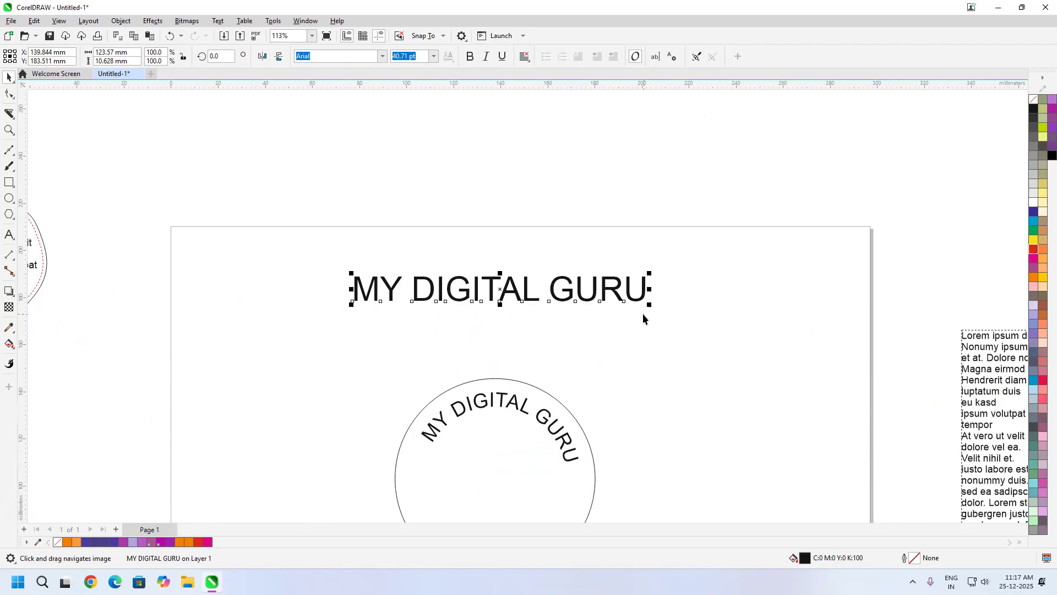
left_click_drag(447, 345, 490, 264)
left_click_drag(494, 223, 347, 282)
Move the circle together with its fitted text to the page's upper right corner, clear of the headings.
left_click(537, 322)
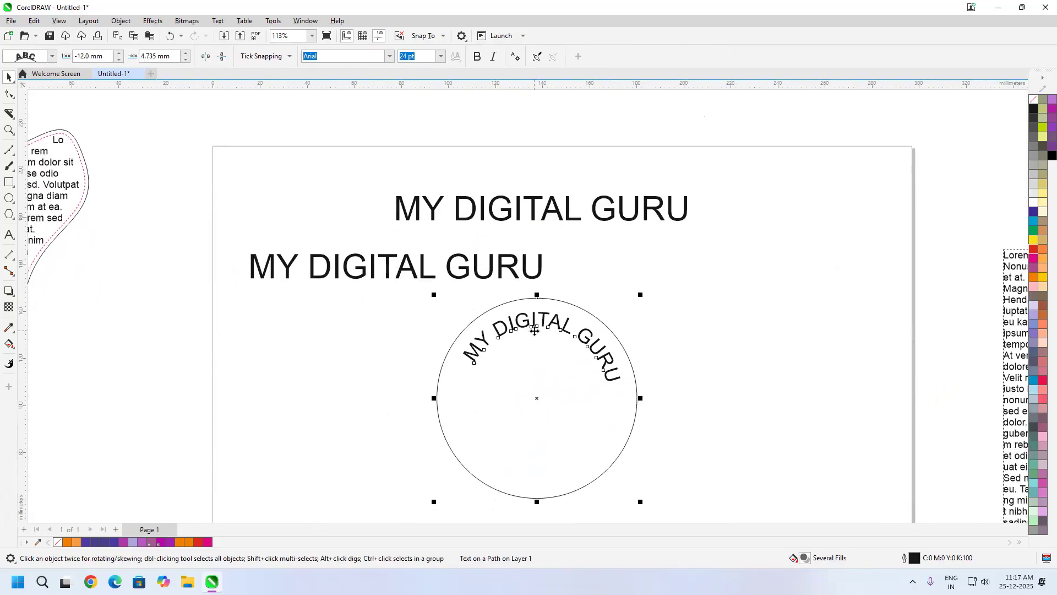
left_click_drag(537, 400, 895, 168)
Split the duplicated heading into three lines reading MY, DIGITAL and GURU.
left_click_drag(531, 336, 573, 278)
left_click(567, 268)
double_click(380, 263)
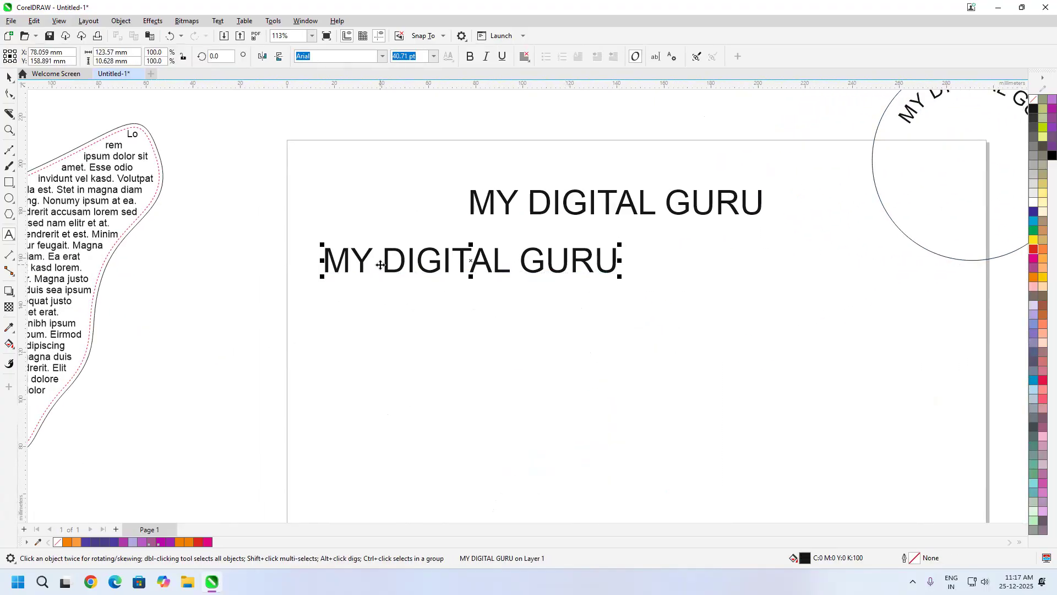
key("Return")
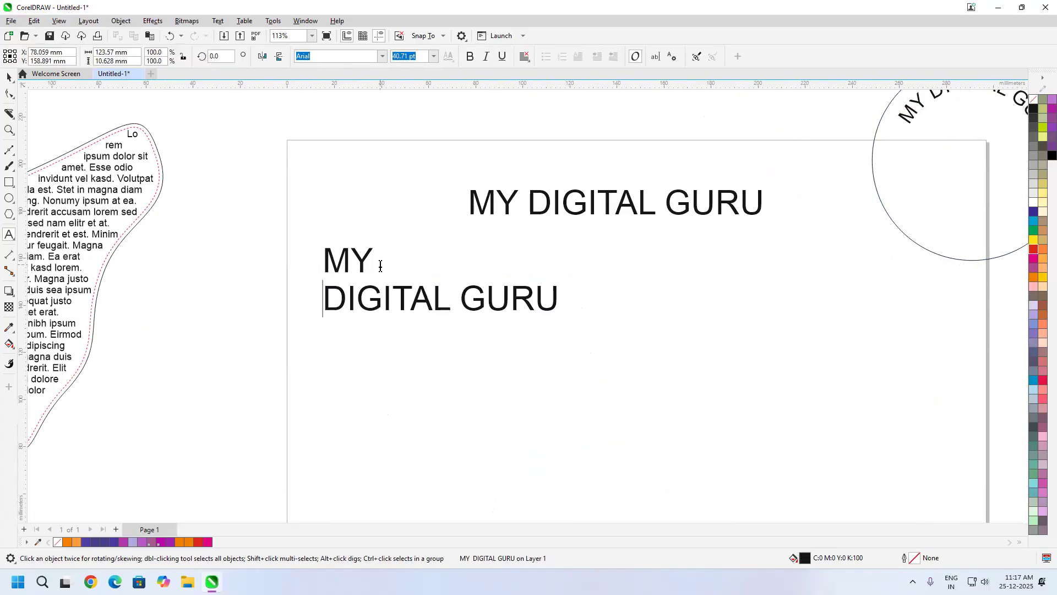
left_click(461, 299)
key("Return")
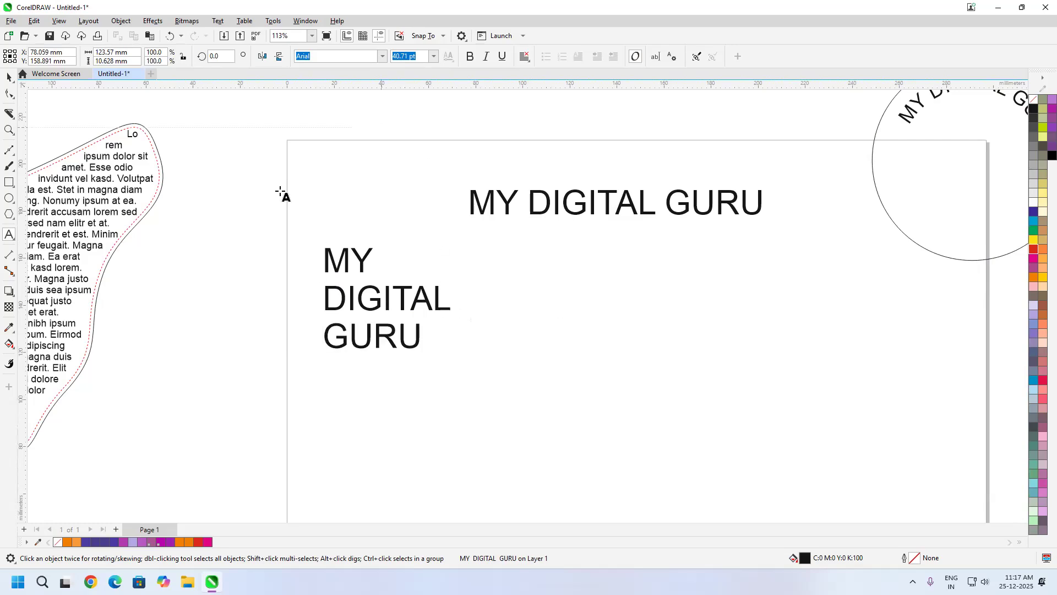
Tighten the line spacing of the three-line MY DIGITAL GURU text with the Shape tool.
left_click(8, 77)
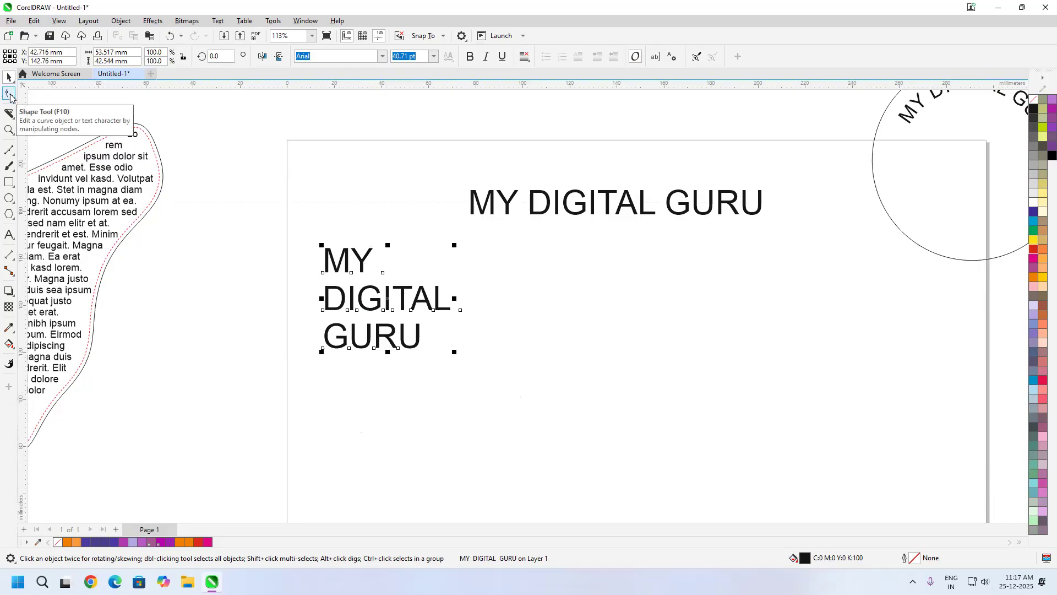
left_click(9, 96)
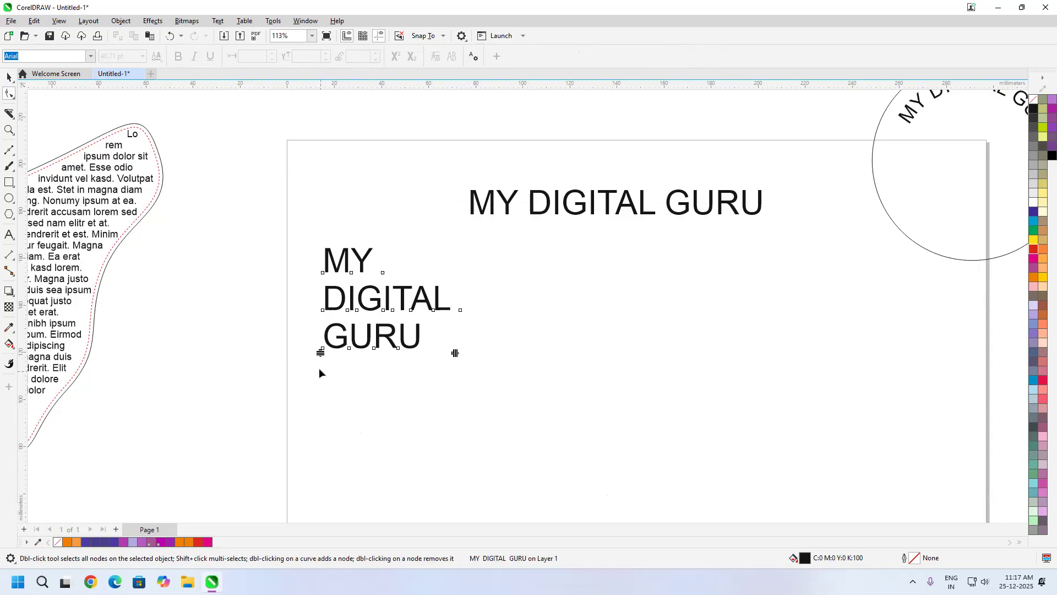
left_click_drag(320, 352, 338, 334)
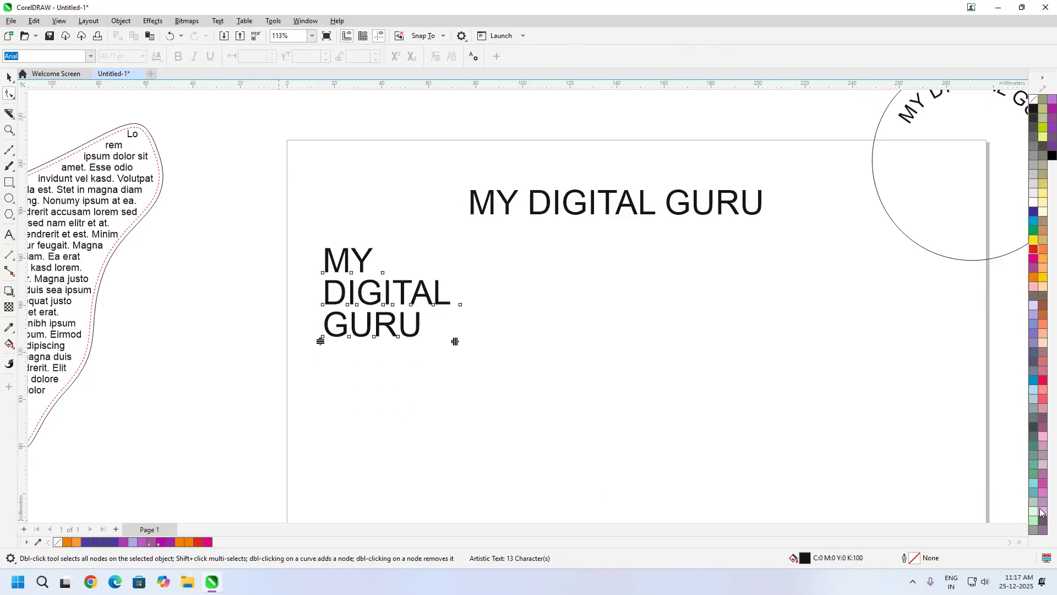
Widen the letter spacing of the single-line MY DIGITAL GURU heading with the Shape tool.
left_click(630, 198)
left_click_drag(827, 273, 680, 307)
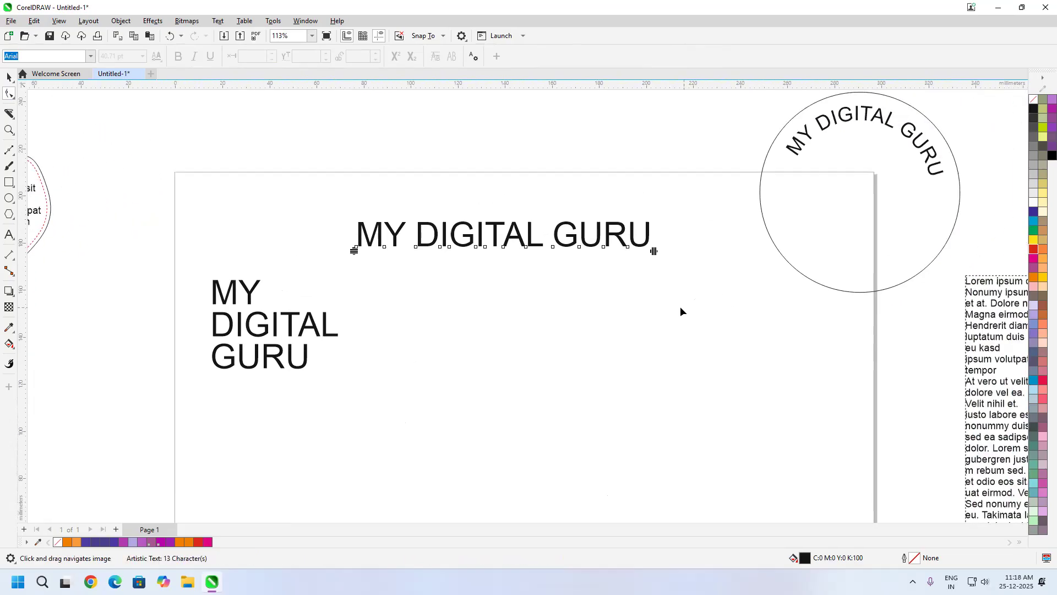
left_click_drag(653, 251, 808, 270)
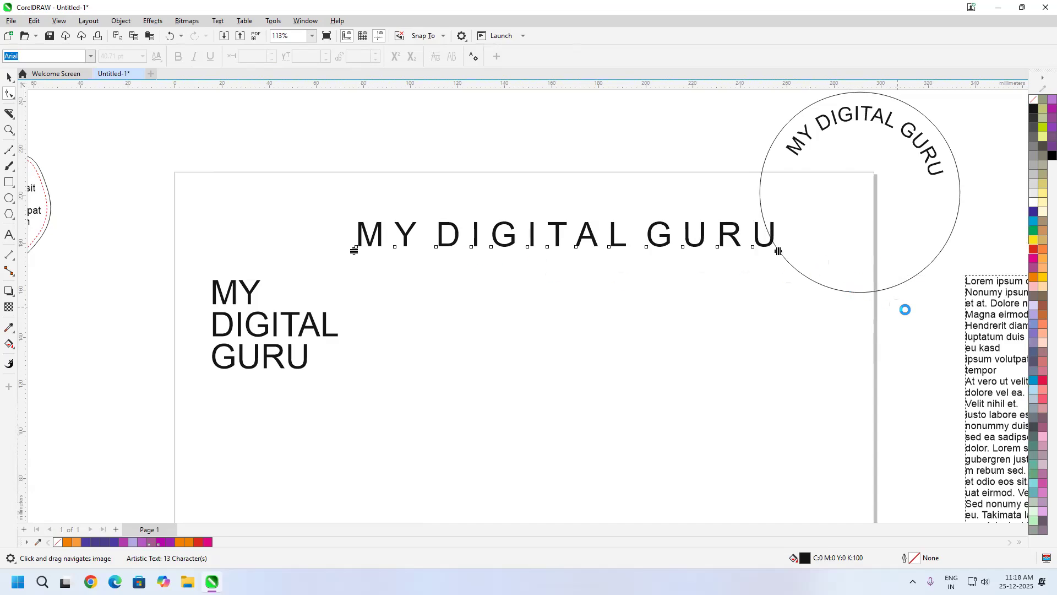
Scatter the individual letters of DIGITAL in the heading, pulling them closer together at different heights.
left_click_drag(435, 245, 500, 246)
left_click(548, 247)
left_click_drag(547, 247, 505, 228)
left_click_drag(579, 248, 515, 252)
left_click_drag(608, 246, 540, 265)
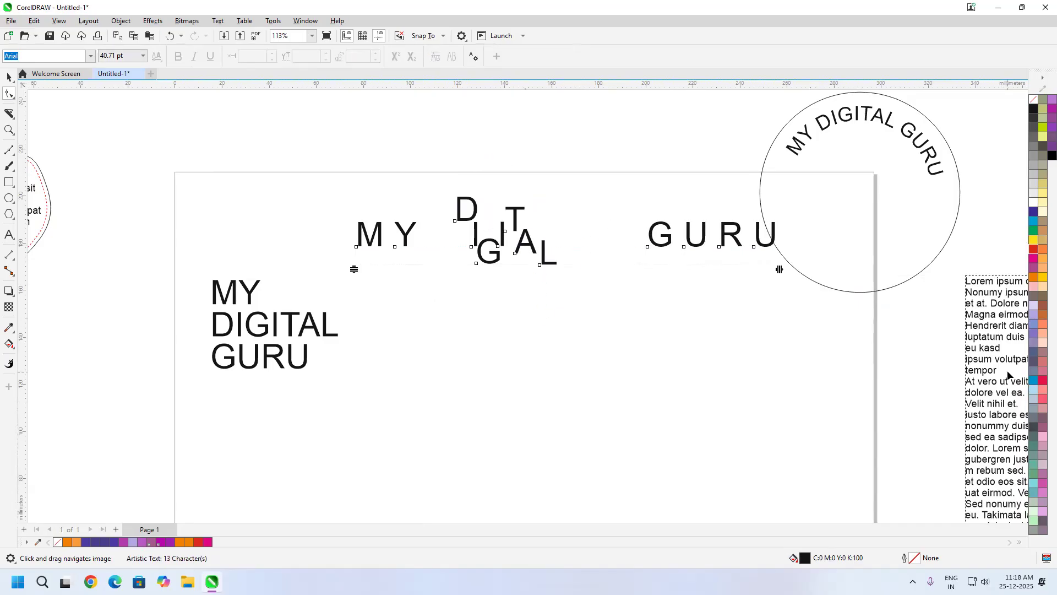
Tighten the heading's letter spacing slightly and shift the letter Y down and to the left.
left_click_drag(779, 269, 760, 307)
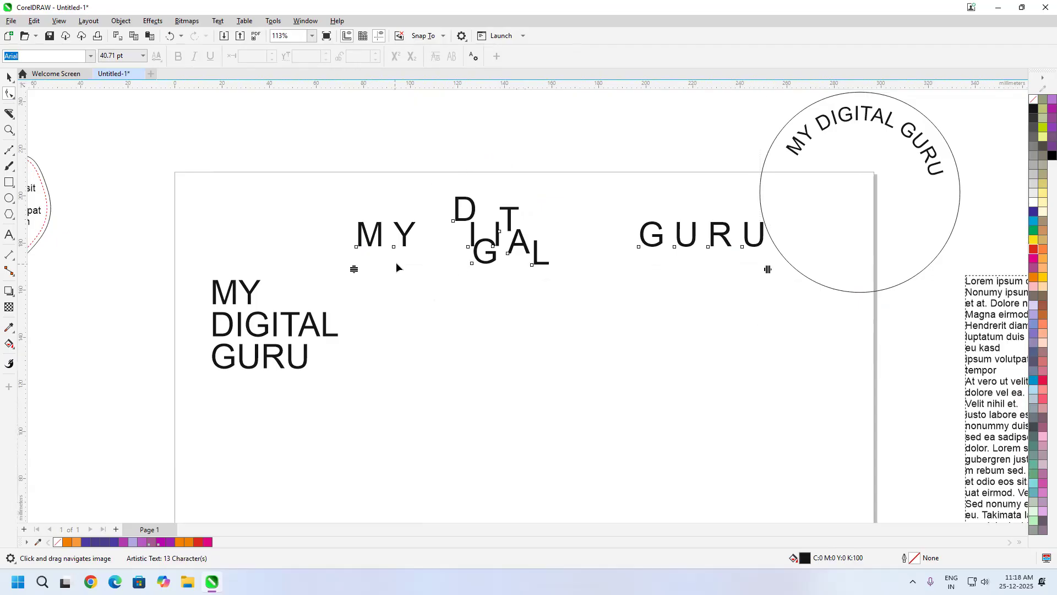
left_click_drag(394, 248, 379, 266)
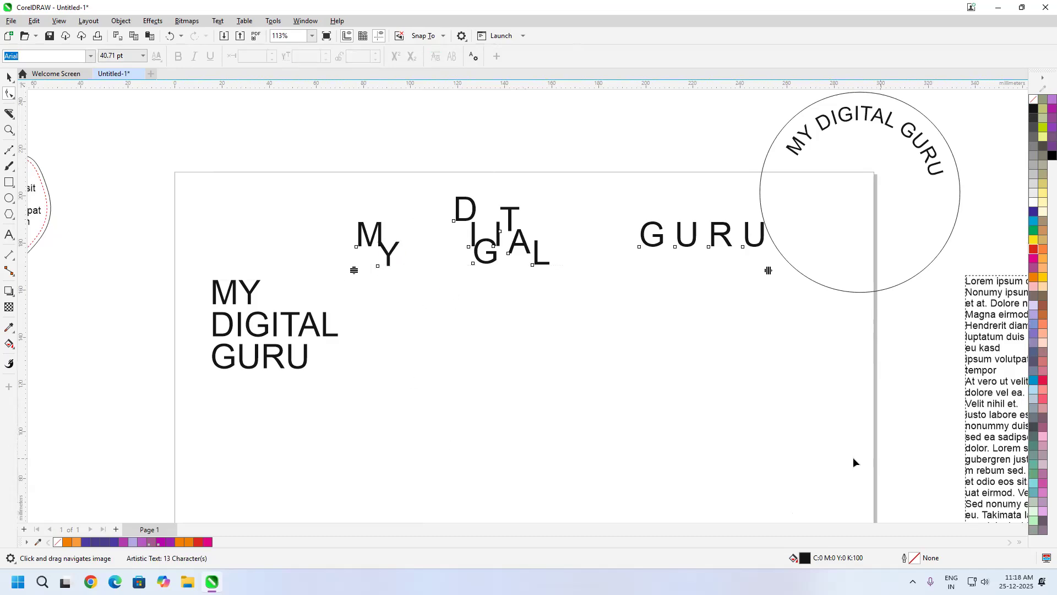
left_click(8, 78)
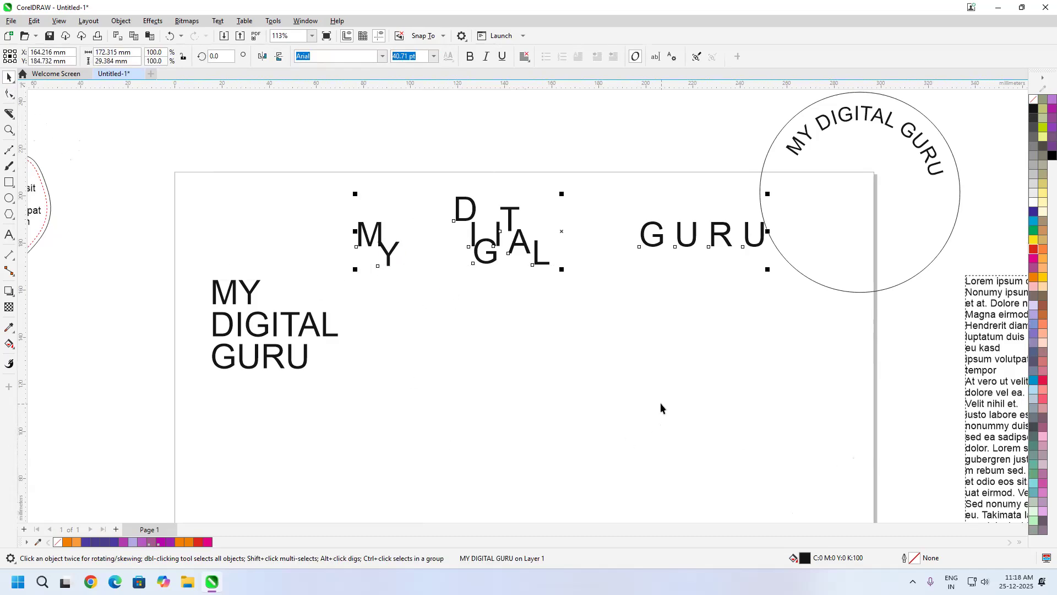
Delete all text, shapes and images on and around the page.
scroll(429, 336, "down", 2)
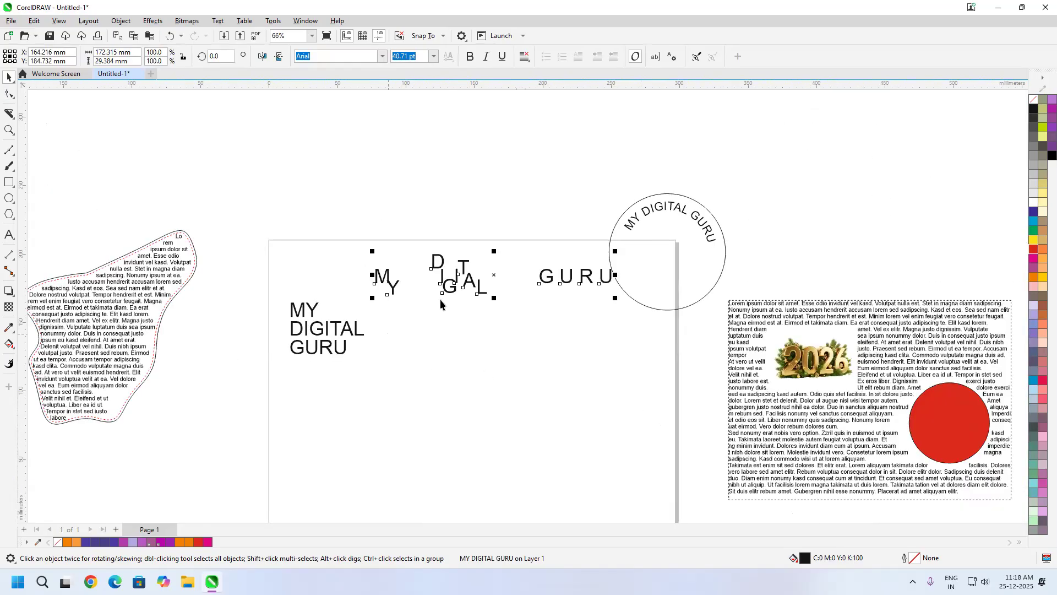
scroll(439, 332, "down", 1)
left_click_drag(323, 199, 878, 447)
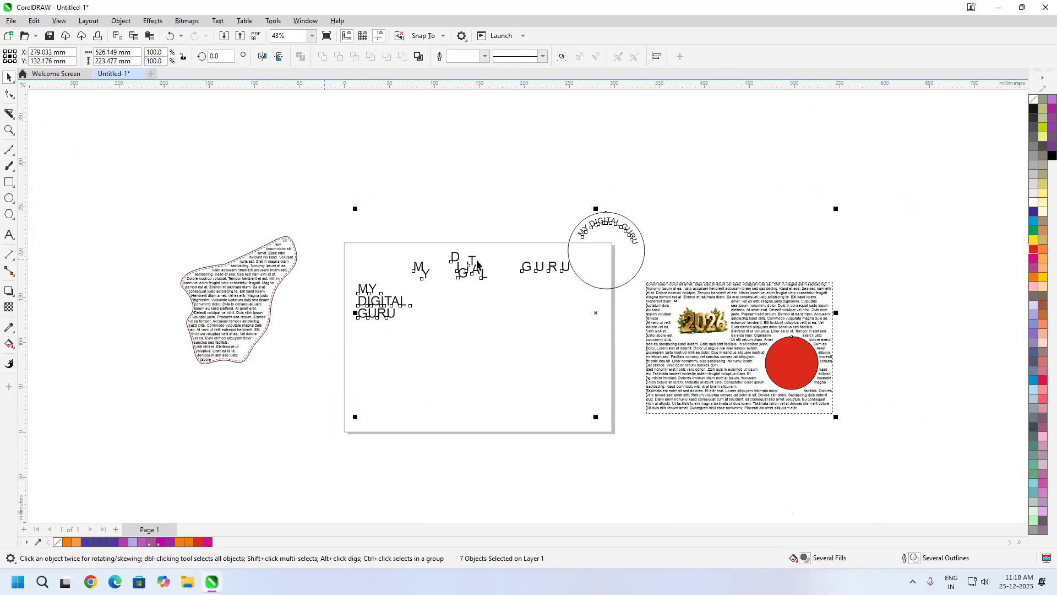
left_click_drag(934, 145, 128, 493)
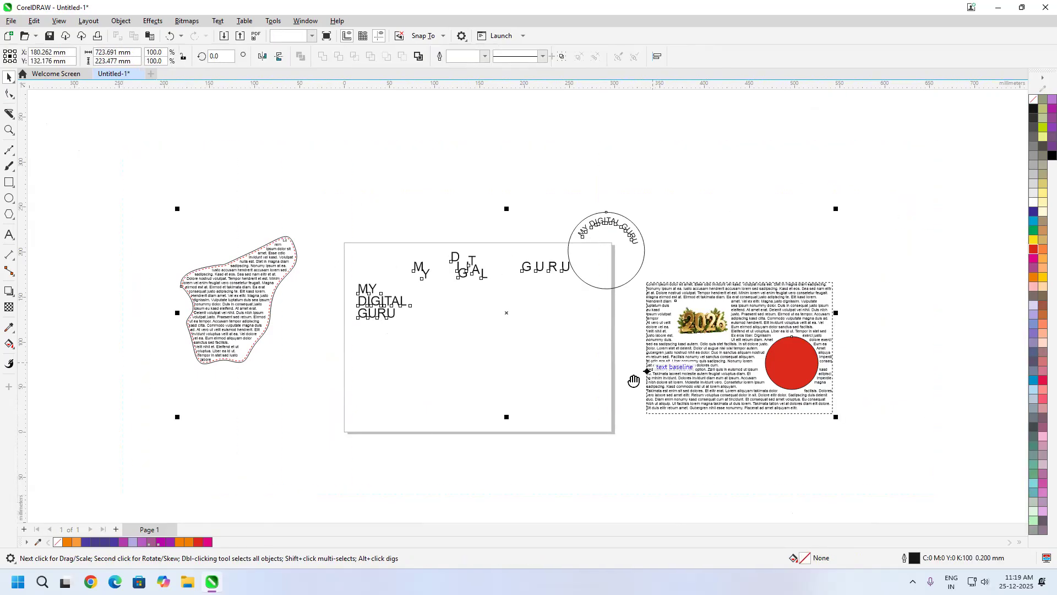
left_click_drag(632, 377, 591, 397)
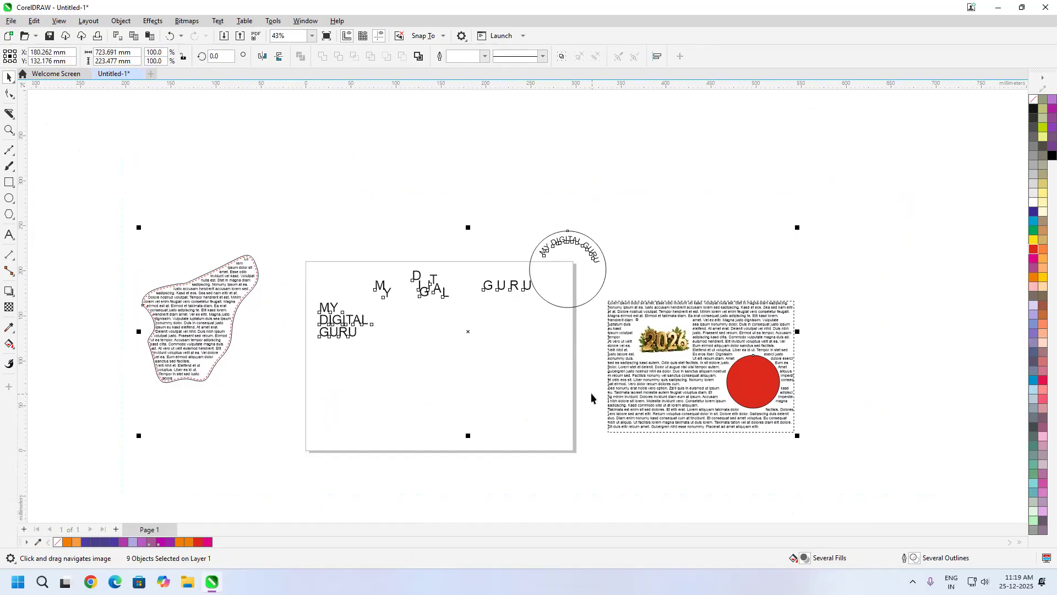
key("Delete")
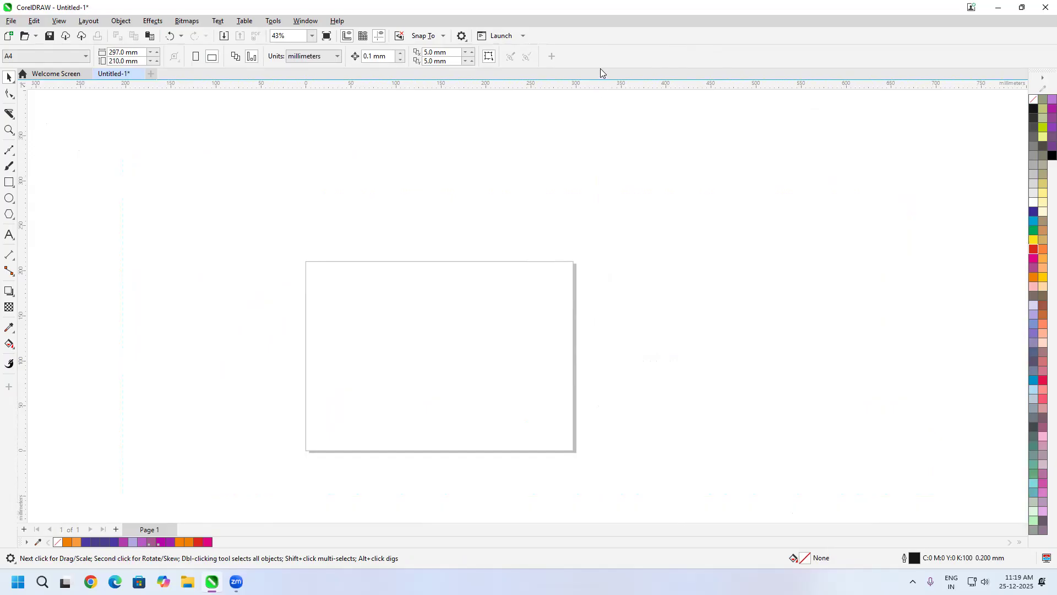
Draw a near-square rectangle about 19 by 18.5 mm on the lower left part of the page and fill it red.
scroll(394, 337, "up", 2)
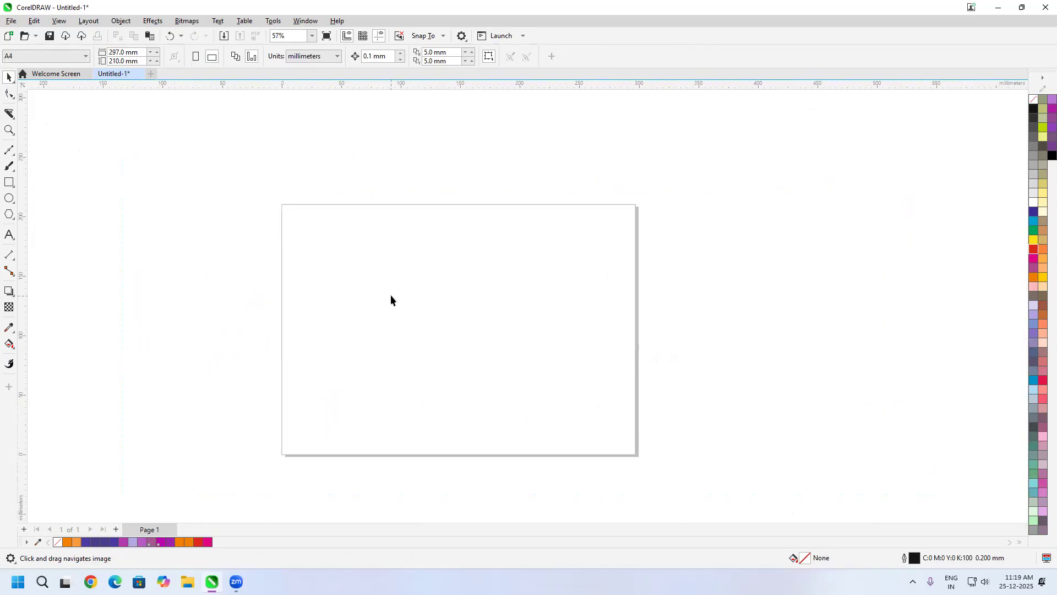
left_click(9, 182)
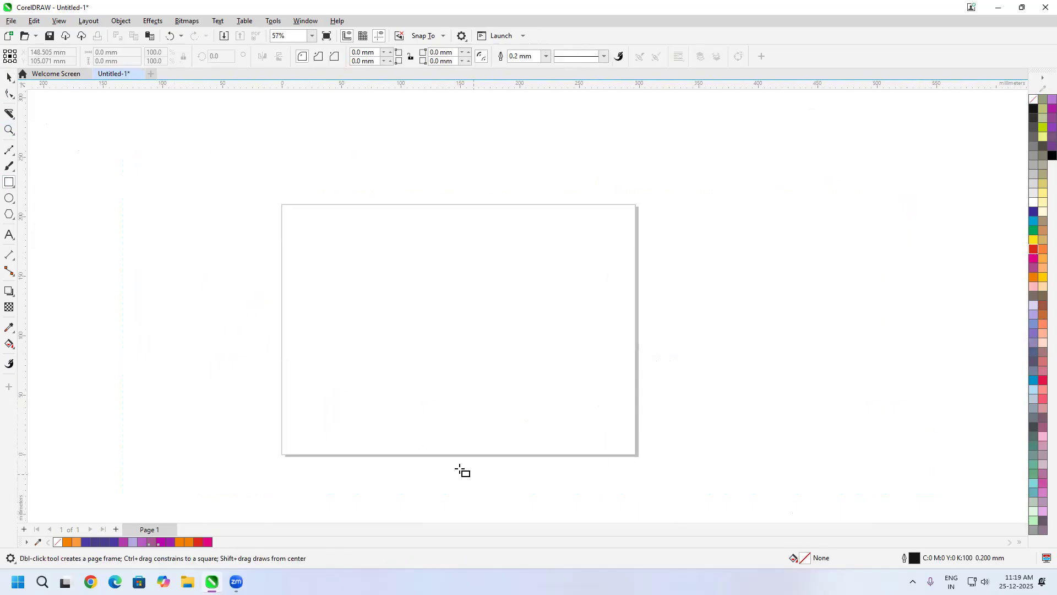
mouse_move(324, 384)
left_mouse_down()
mouse_move(371, 430)
mouse_move(348, 407)
left_mouse_up()
left_click(1033, 249)
scroll(334, 398, "up", 4)
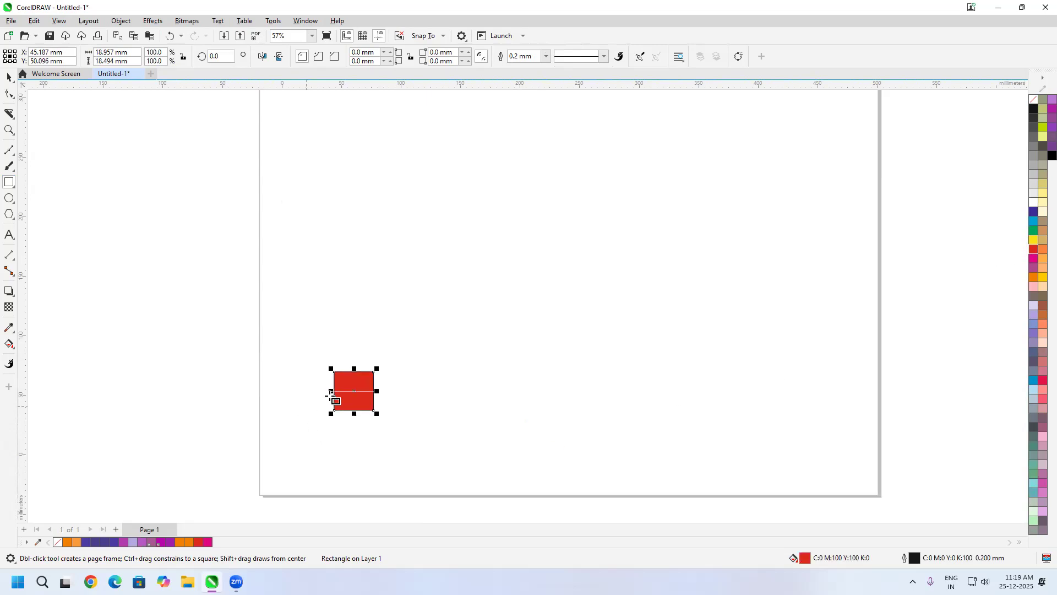
Duplicate the red square about 21 mm upward and repeat the duplication to build a column of four squares.
scroll(334, 397, "up", 4)
left_click_drag(363, 390, 361, 315)
key("Delete")
key("space")
left_click_drag(375, 402, 371, 329)
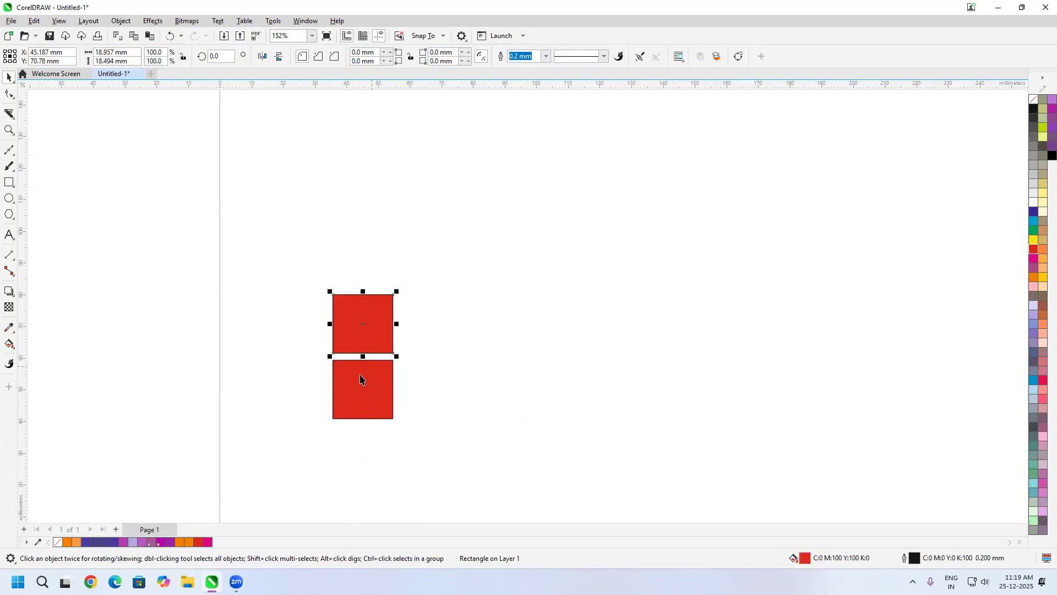
key("ctrl+r")
key("ctrl+r")
Duplicate the column of squares about 21 mm to the right and repeat it to form six columns.
left_click_drag(447, 147, 249, 454)
left_click_drag(349, 330, 418, 348)
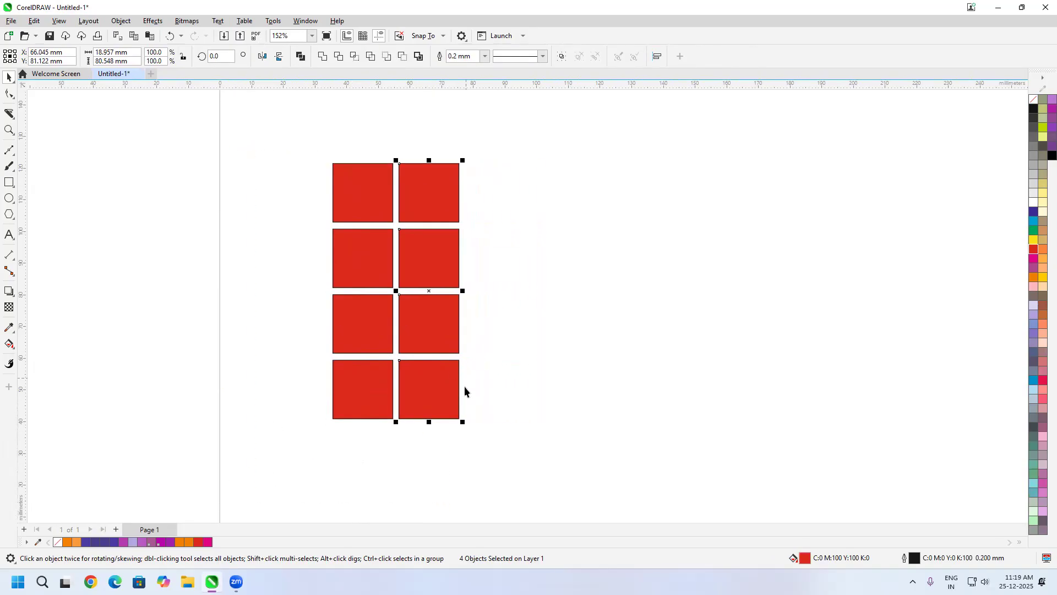
key("ctrl+r")
key("ctrl+r")
key("ctrl+r")
key("ctrl+r")
Group all 24 squares and move the group down and to the right on the page.
left_click(785, 143)
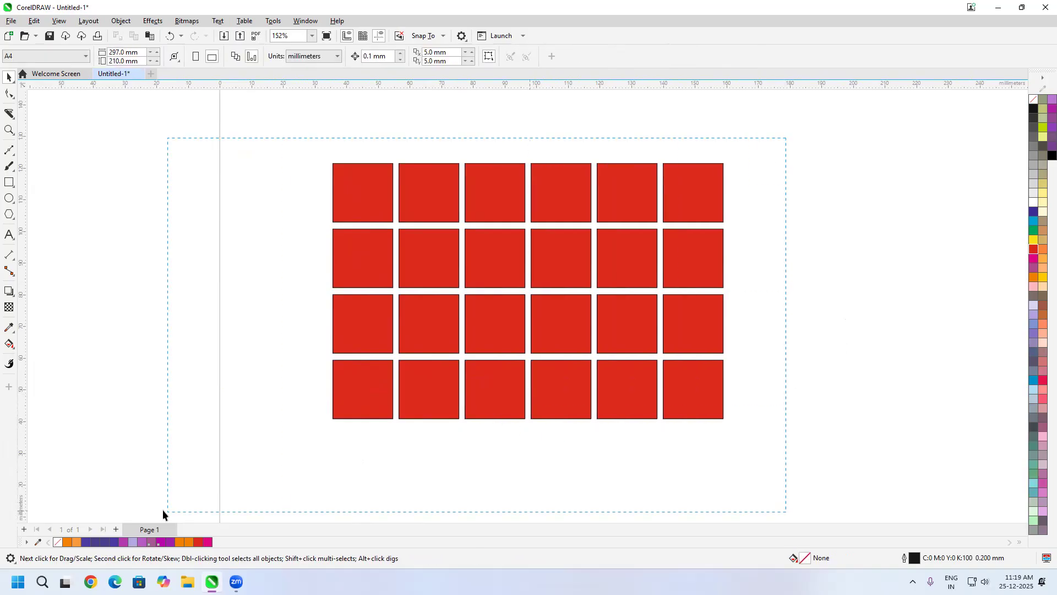
left_click_drag(163, 515, 163, 514)
key("ctrl+g")
left_click_drag(563, 300, 689, 371)
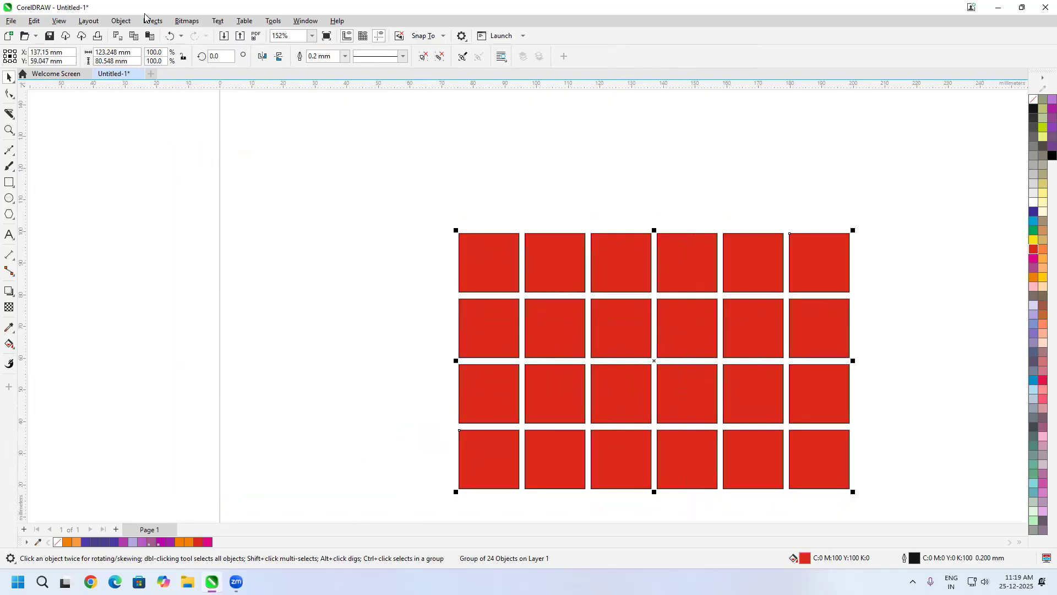
Try a perspective on the grid of squares, pulling both right-hand corners toward the middle so it recedes rightward.
left_click(121, 21)
mouse_move(161, 288)
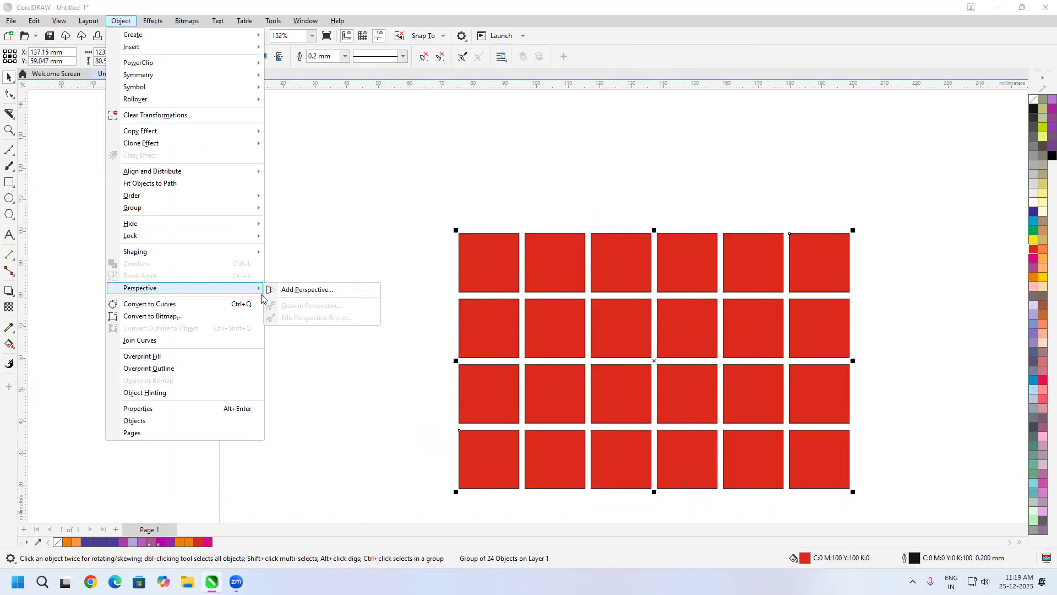
left_click(319, 291)
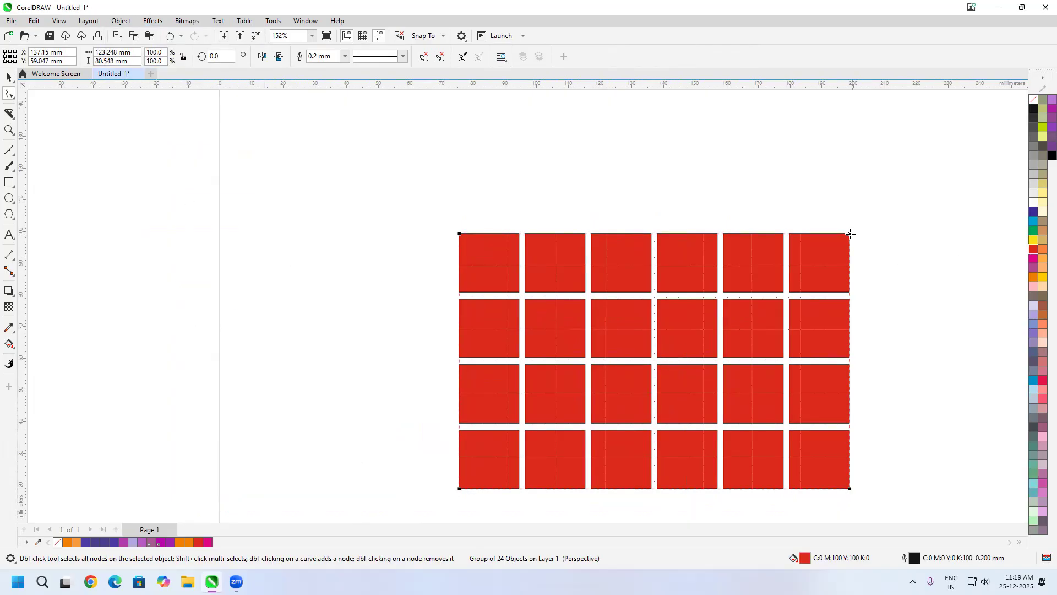
left_click_drag(848, 234, 846, 299)
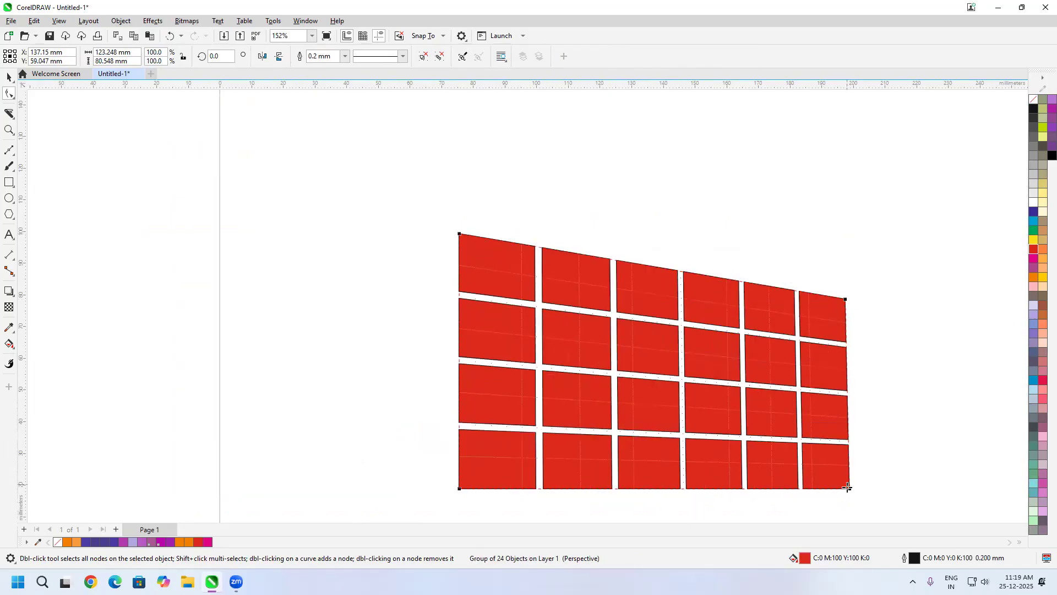
left_click_drag(848, 487, 841, 395)
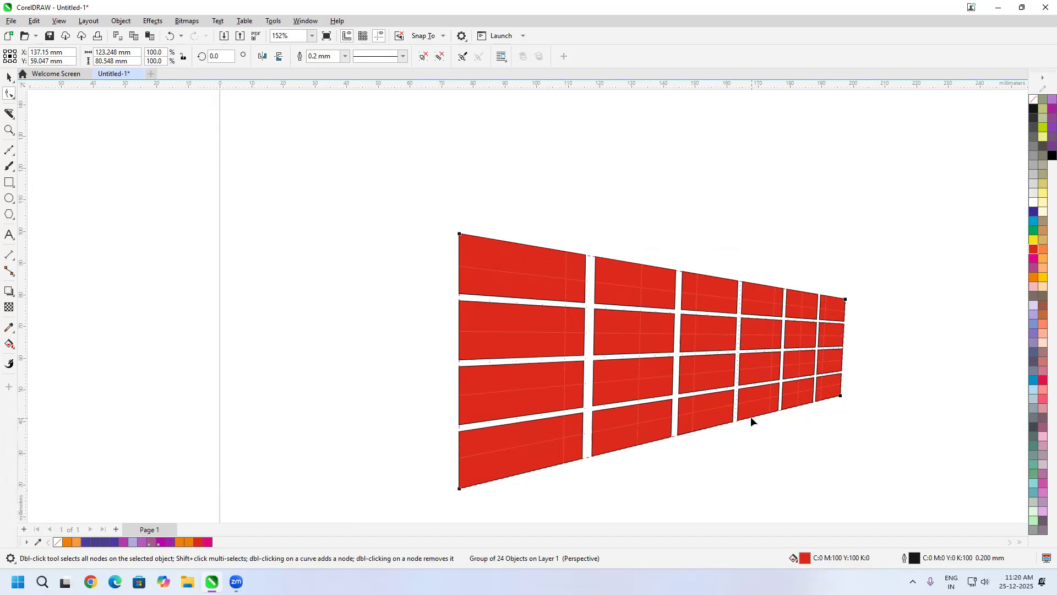
Undo the perspective distortion of the grid of squares.
scroll(628, 388, "down", 2)
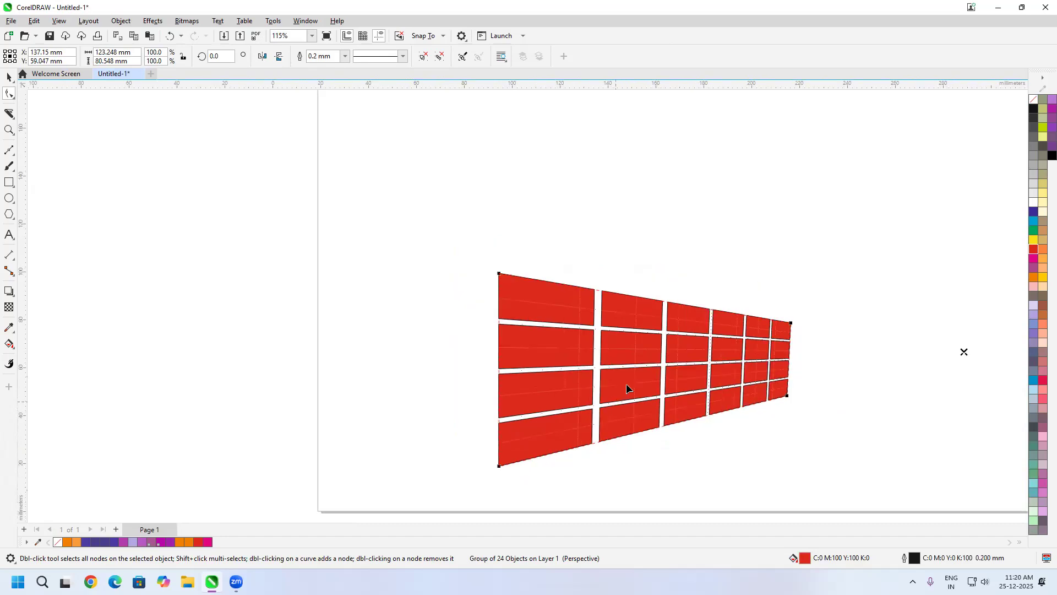
mouse_move(848, 363)
left_mouse_down()
mouse_move(781, 375)
mouse_move(854, 365)
left_mouse_up()
key("ctrl+z")
key("ctrl+z")
key("ctrl+z")
key("ctrl+z")
key("ctrl+z")
Paste the text MY DIGITAL GURU above the grid and split it into three lines, one word each.
left_click(9, 235)
scroll(580, 350, "up", 2)
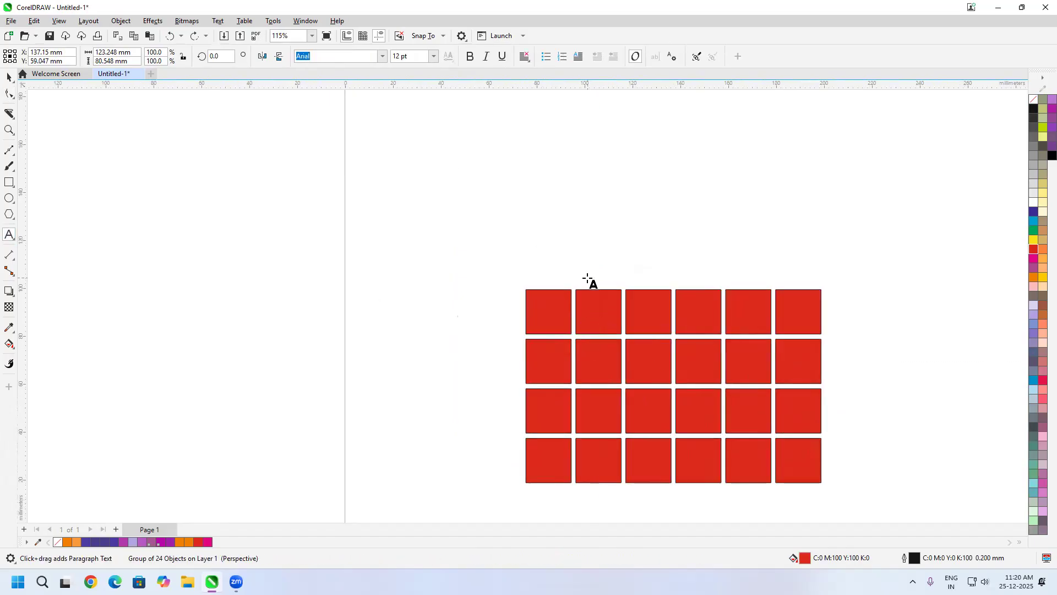
left_click(596, 251)
key("ctrl+v")
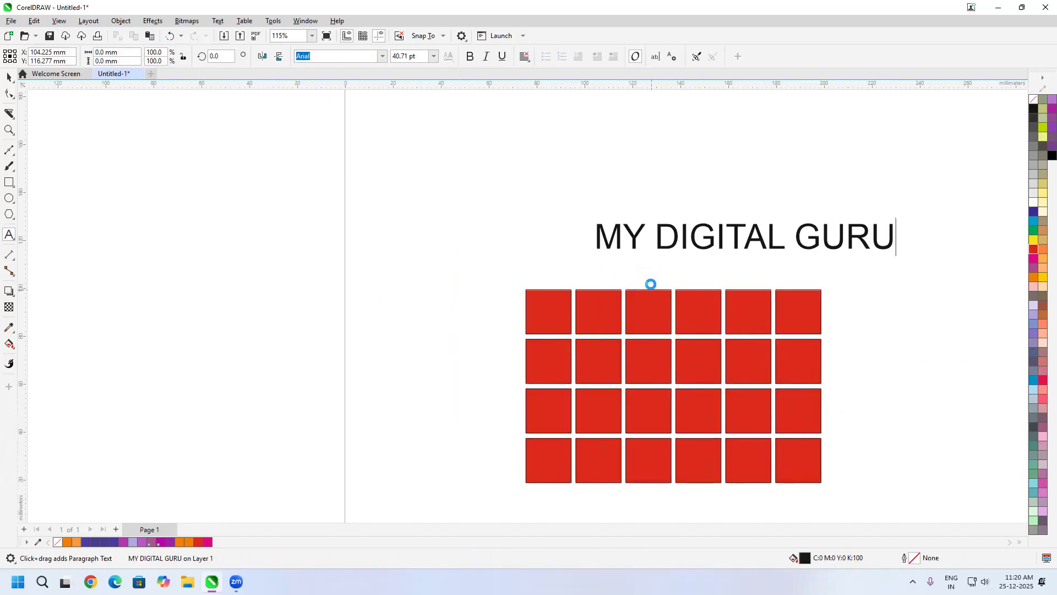
left_click(652, 237)
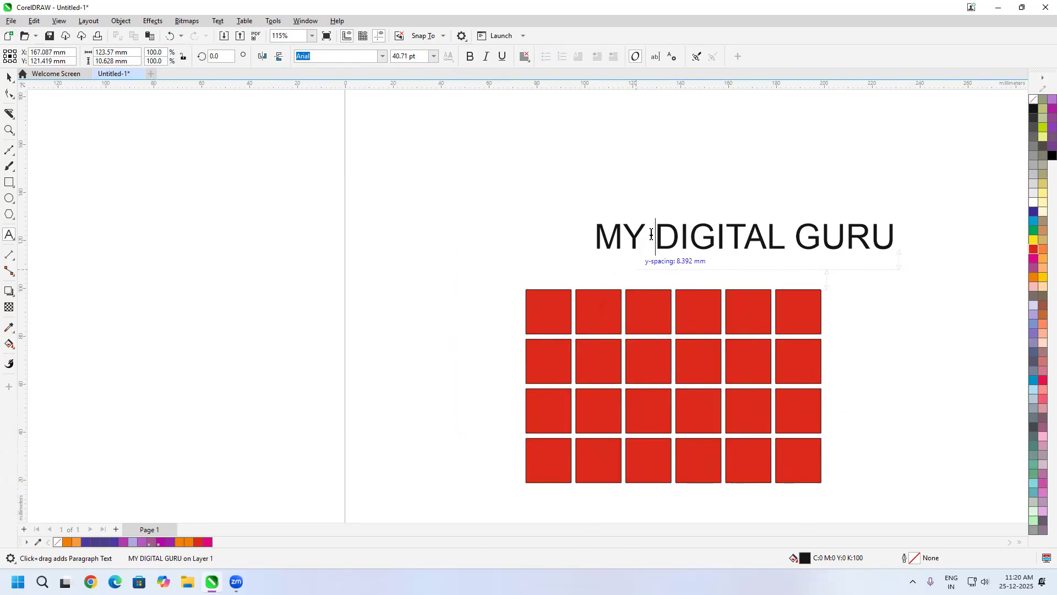
key("Return")
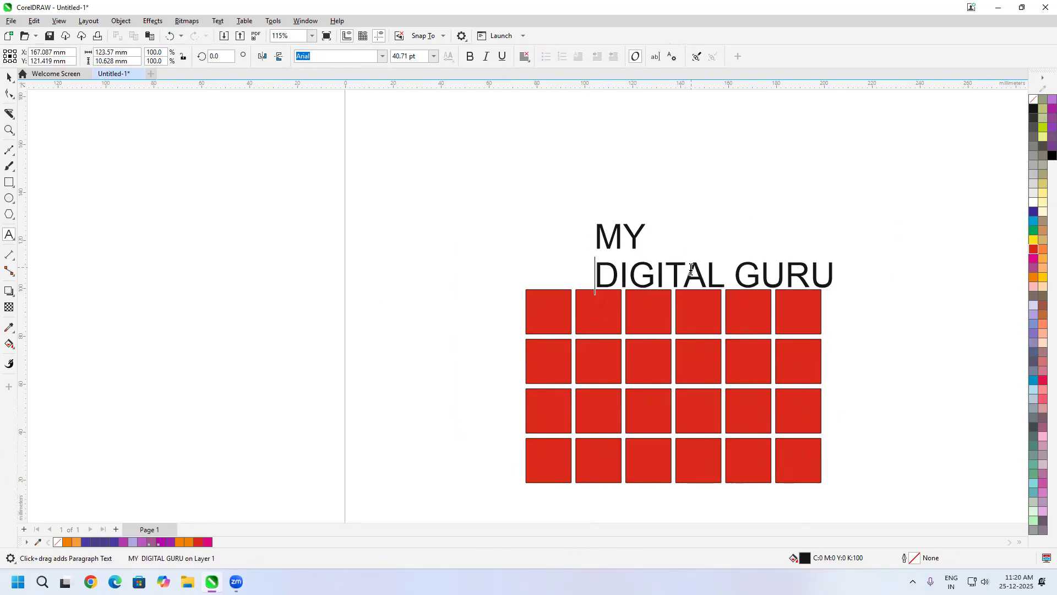
left_click(735, 274)
key("Return")
key("Escape")
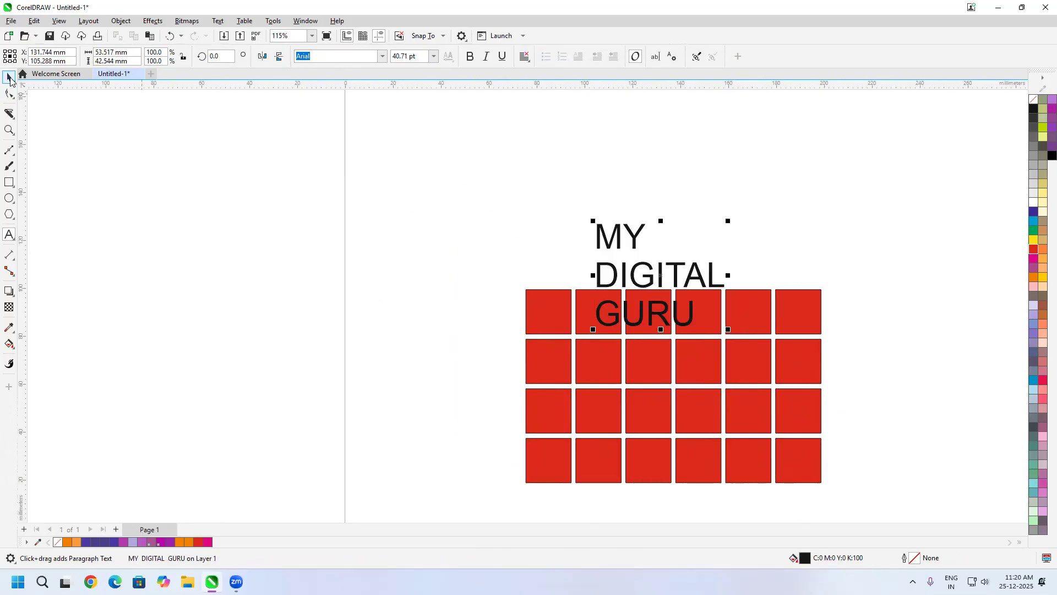
Move the three-line text onto the grid of squares and fill it white.
key("space")
left_click_drag(685, 279, 673, 368)
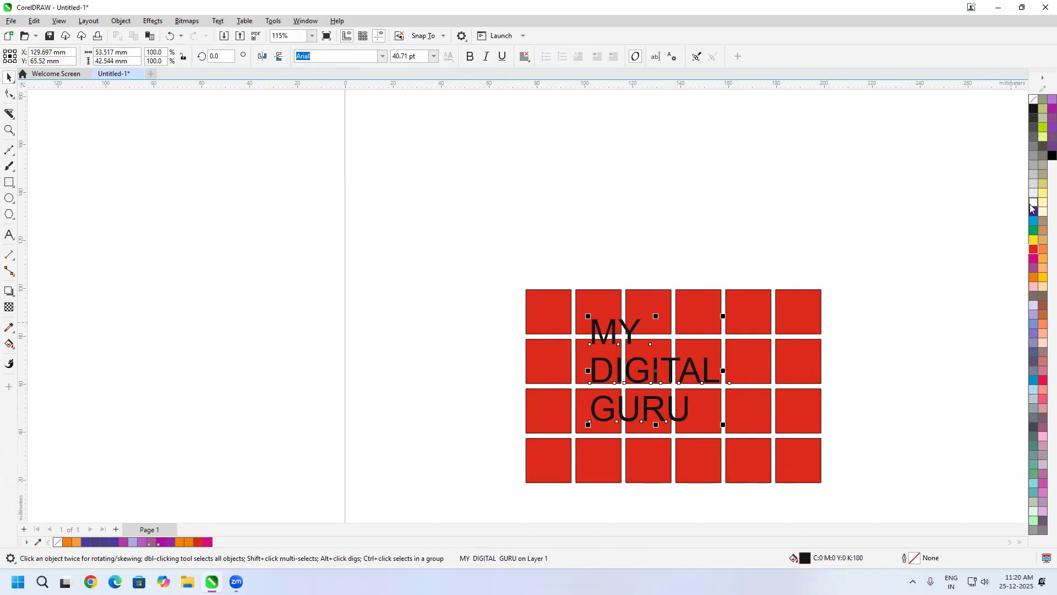
left_click(1033, 203)
Remove the outlines from the grid of squares and group the grid with the white text.
left_click_drag(892, 214, 453, 523)
right_click(1034, 101)
left_click_drag(904, 171, 437, 494)
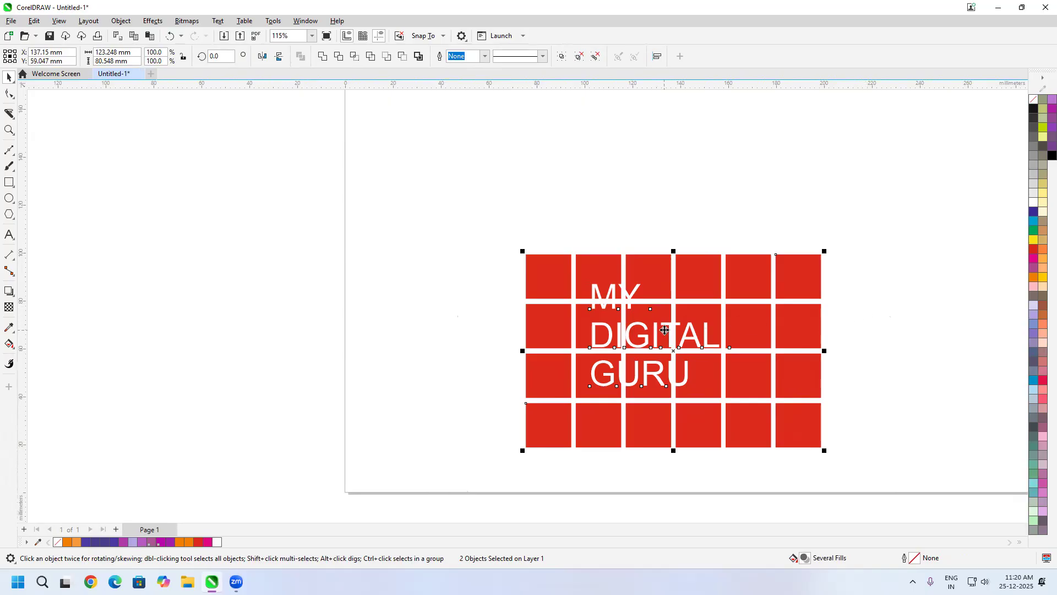
mouse_move(656, 335)
left_mouse_down()
mouse_move(721, 343)
mouse_move(656, 336)
left_mouse_up()
key("ctrl+g")
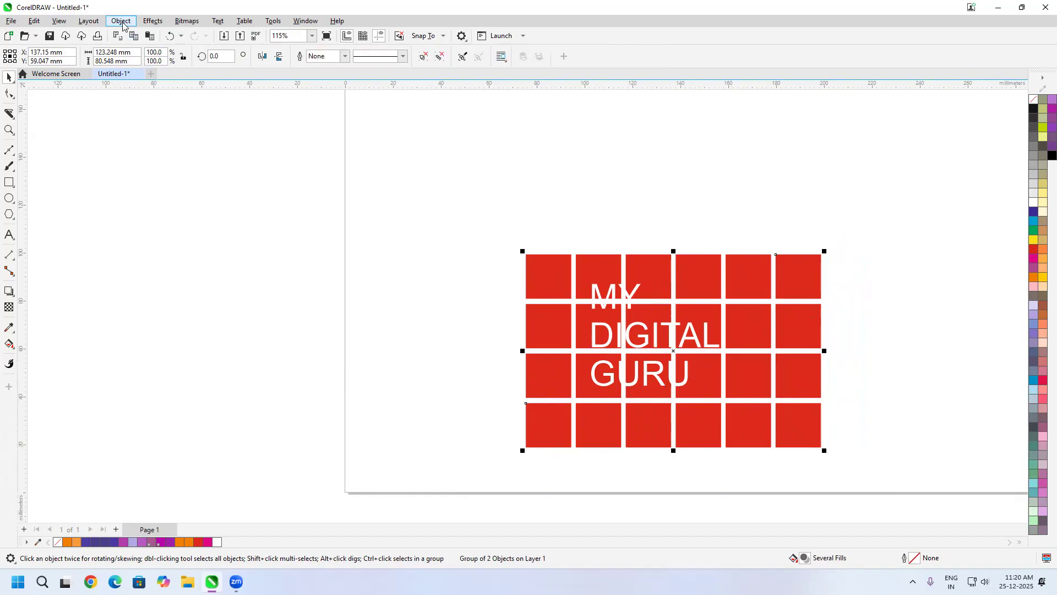
Add perspective to the grouped grid and text, tapering it toward its right edge, and move the vanishing point closer to the group.
left_click(122, 25)
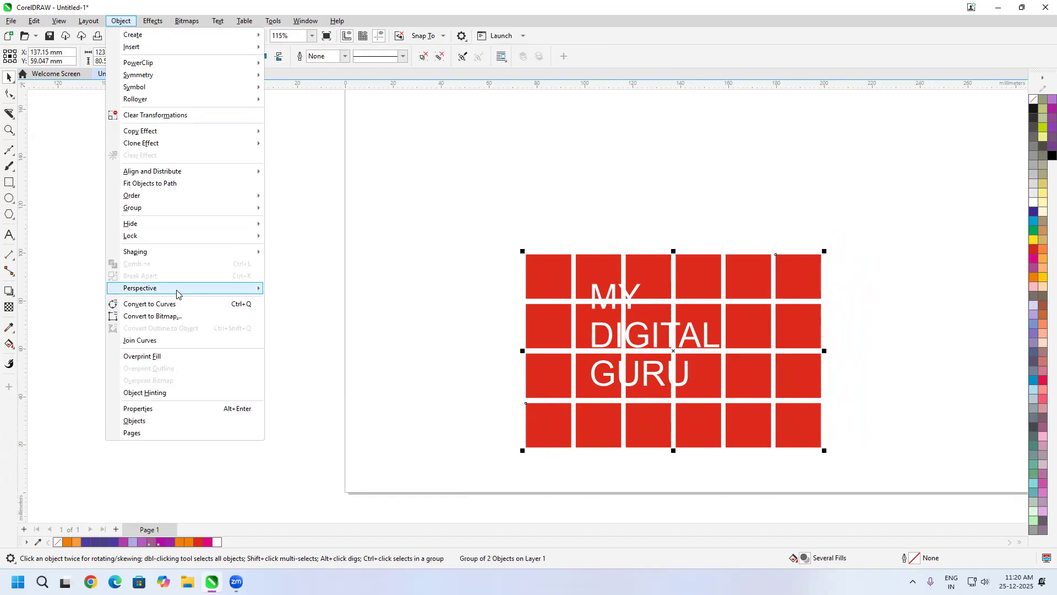
mouse_move(177, 289)
left_click(331, 292)
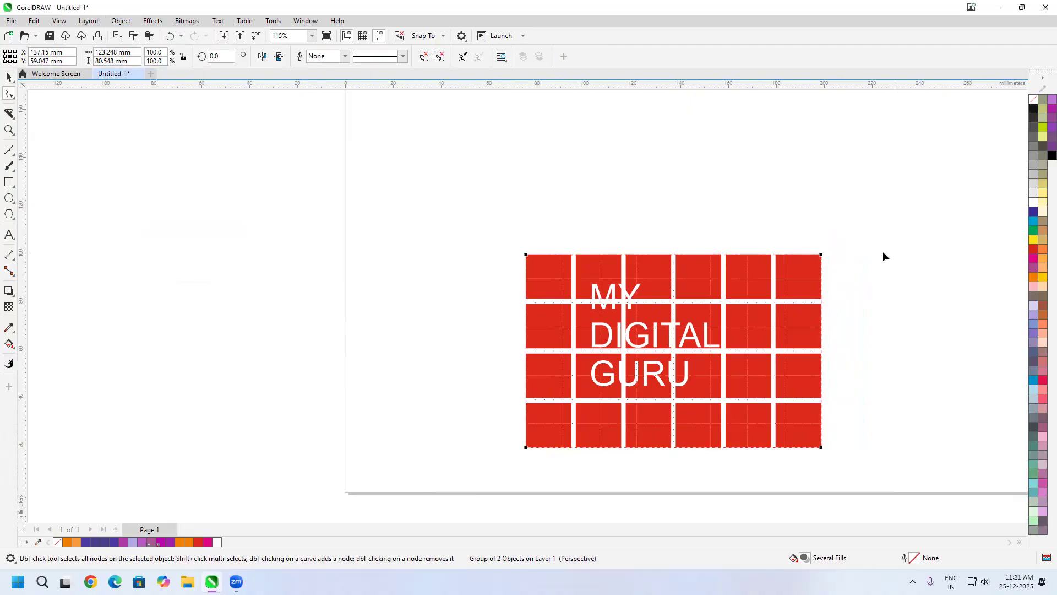
left_click_drag(821, 257, 822, 319)
left_click_drag(821, 448, 820, 391)
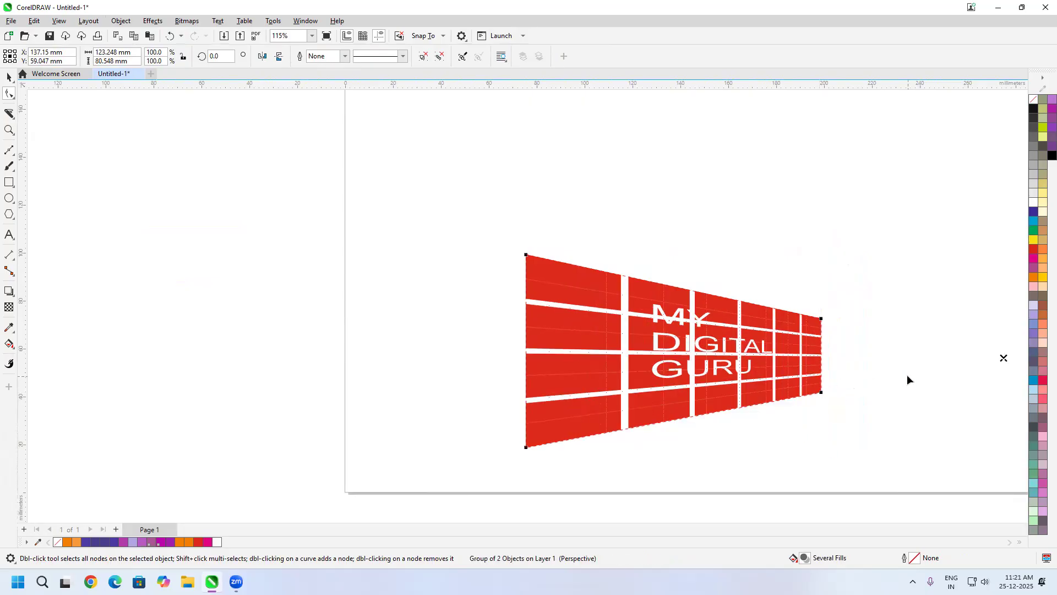
left_click_drag(1002, 359, 908, 359)
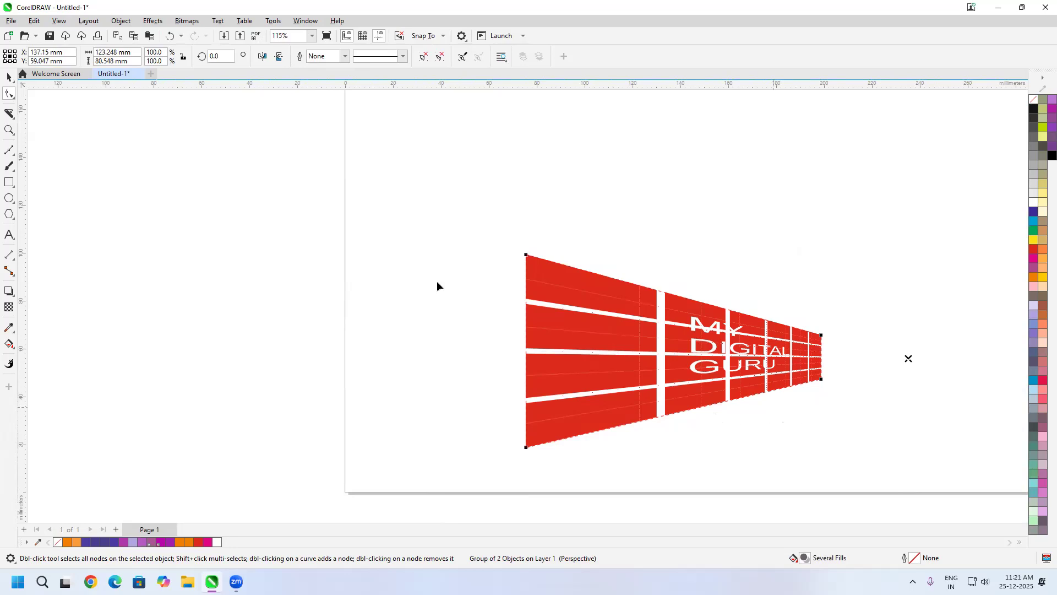
Select the whole perspective group of red squares and white text and delete it from the page.
left_click(9, 78)
left_click(521, 286)
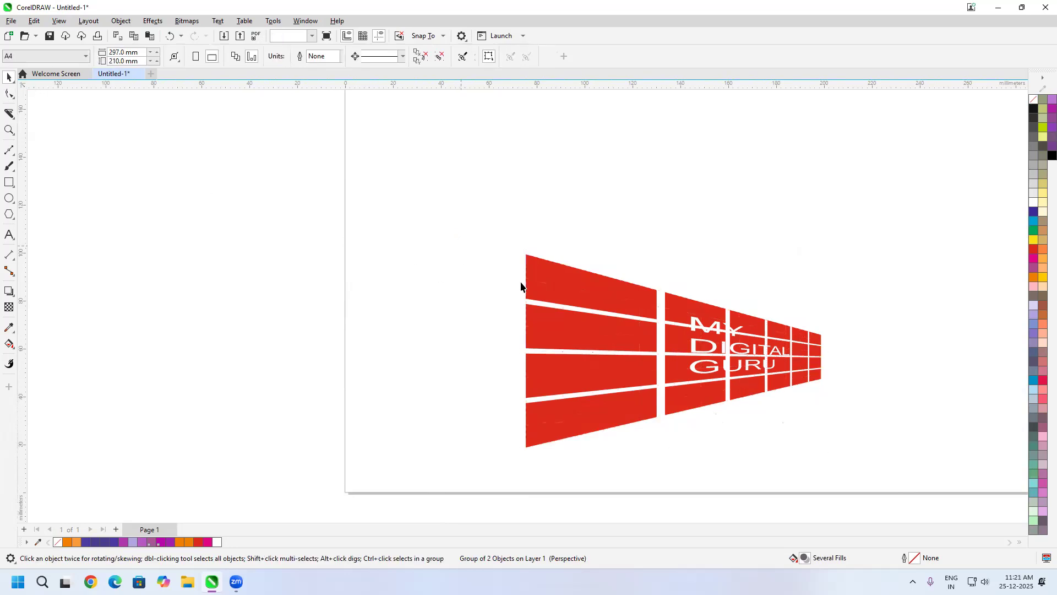
left_click_drag(314, 498, 345, 493)
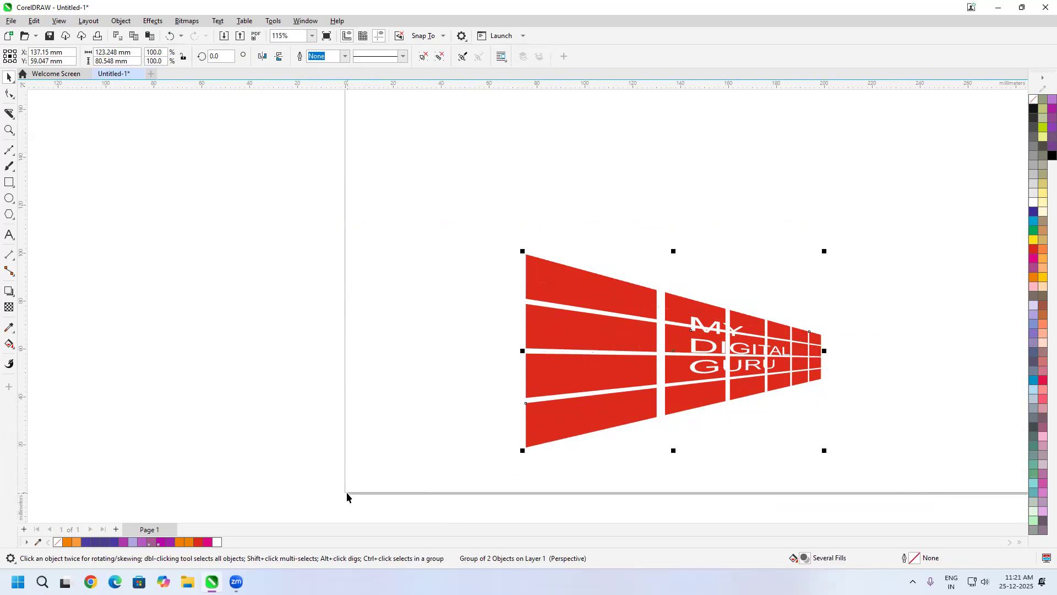
key("Delete")
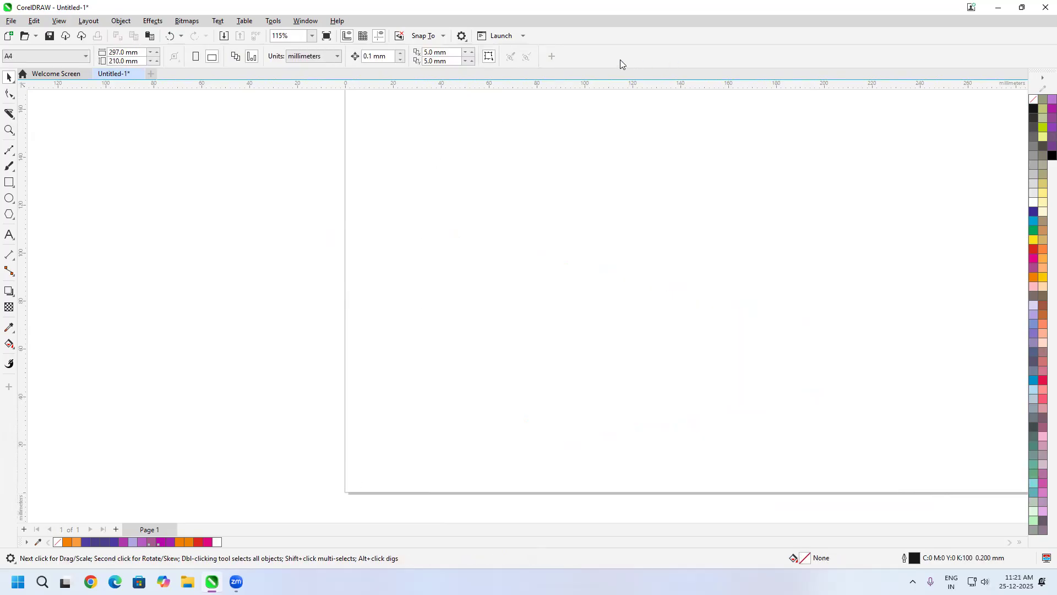